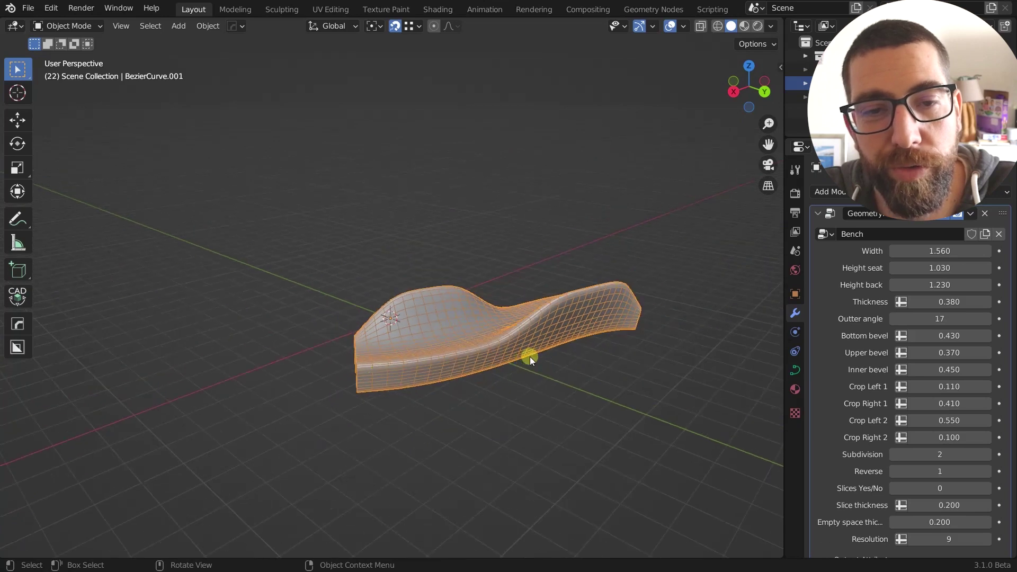
# Step: Examine the bench's overall shape and open end profile from several angles
pyautogui.scroll(2, 576, 354)
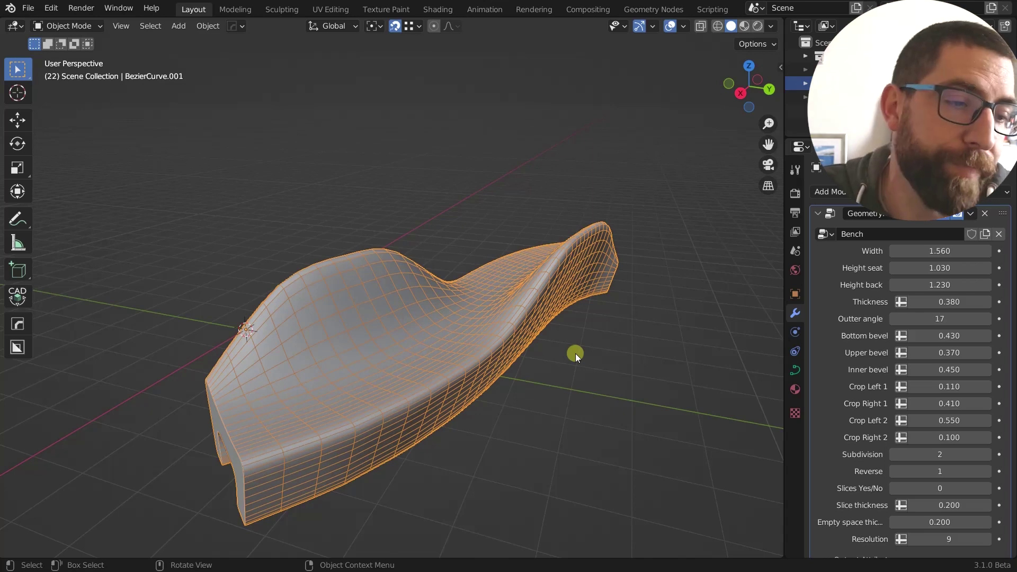
pyautogui.moveTo(575, 354); pyautogui.dragTo(411, 361, button='middle')
pyautogui.scroll(2, 411, 361)
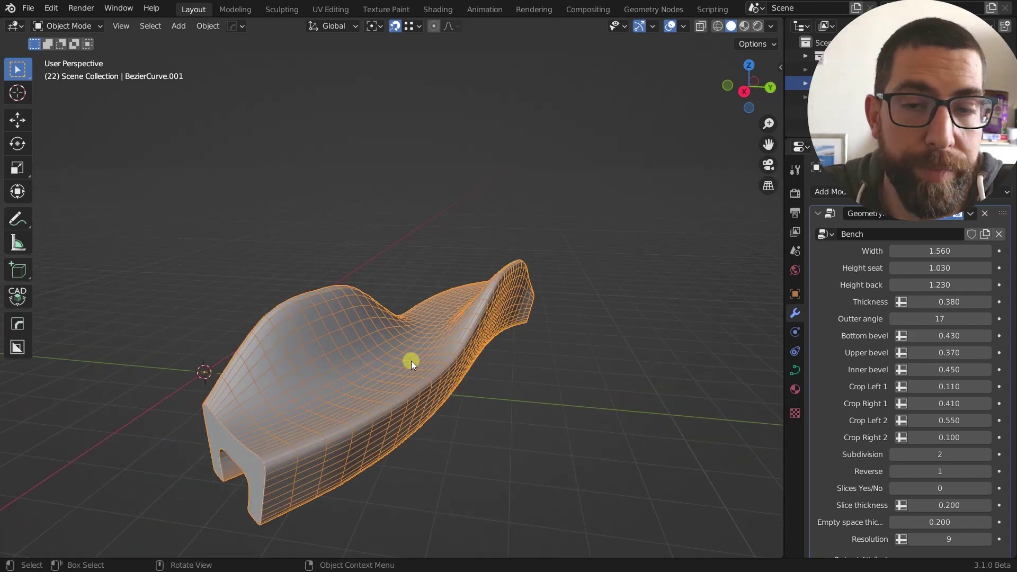
pyautogui.moveTo(411, 361); pyautogui.dragTo(425, 342, button='middle')
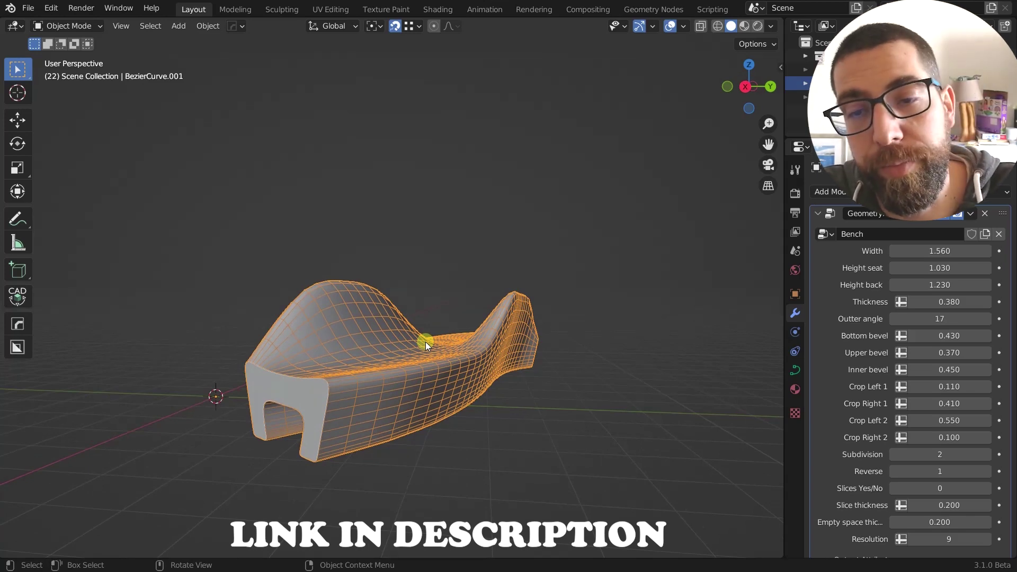
pyautogui.moveTo(428, 342); pyautogui.dragTo(460, 376, button='middle')
pyautogui.scroll(-4, 433, 356)
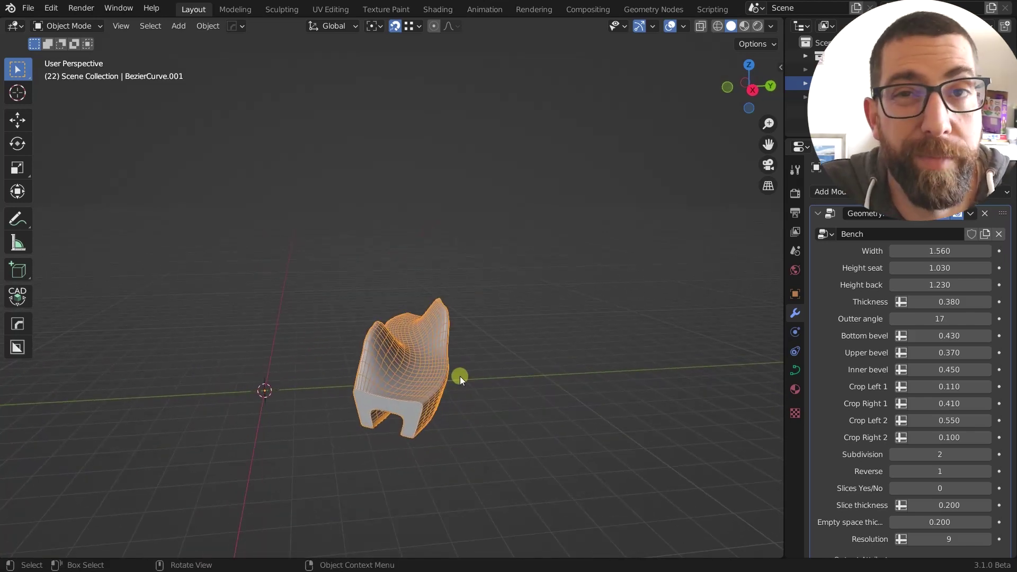
pyautogui.moveTo(460, 377); pyautogui.dragTo(494, 353, button='middle')
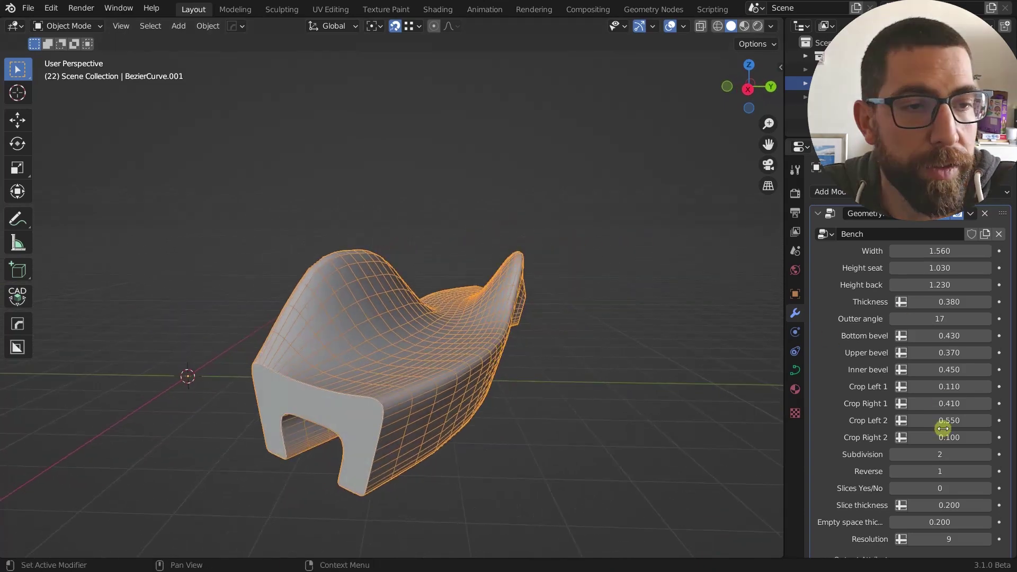
pyautogui.moveTo(447, 386); pyautogui.dragTo(558, 354, button='middle')
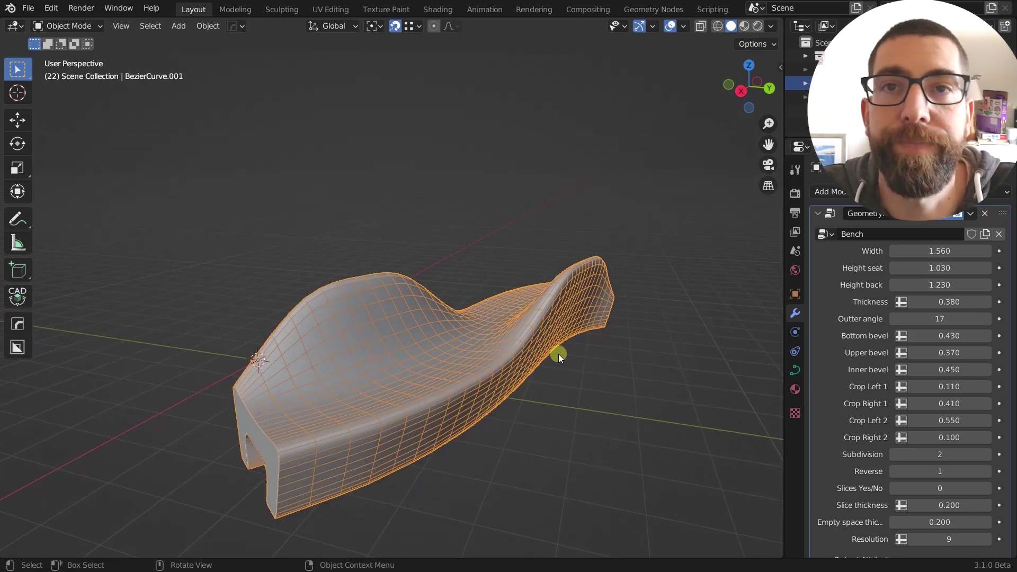
pyautogui.moveTo(559, 354); pyautogui.dragTo(428, 363, button='middle')
pyautogui.scroll(2, 428, 364)
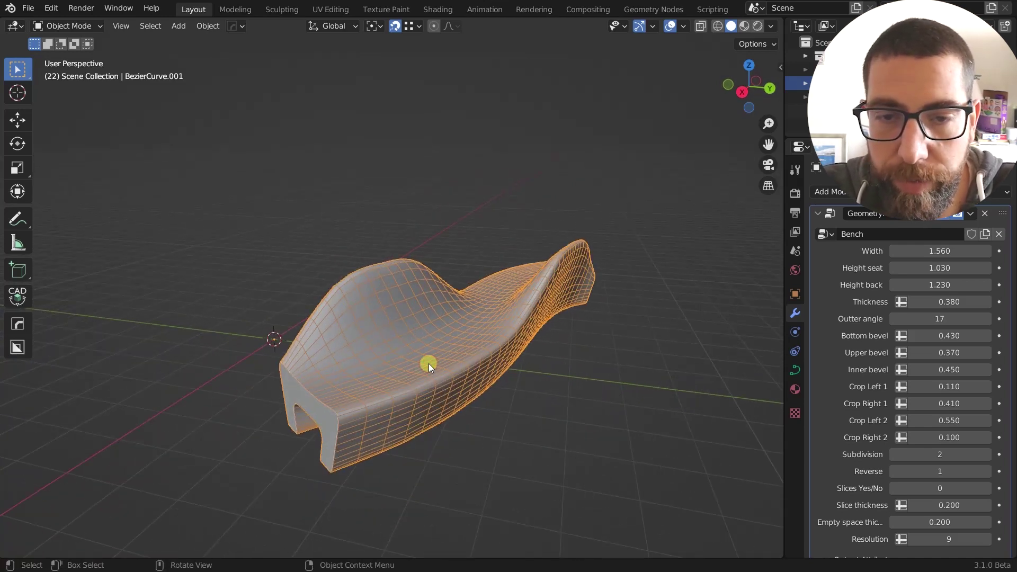
# Step: Reshape the bench's base curve by rotating its near end control point about the global Z axis
pyautogui.press('Tab')
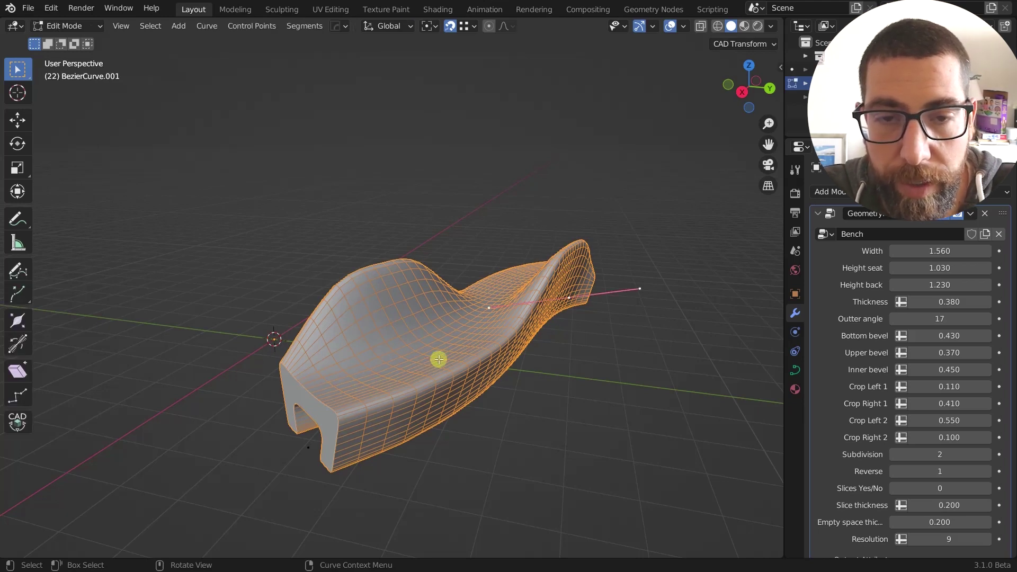
pyautogui.moveTo(438, 359); pyautogui.dragTo(470, 316, button='middle')
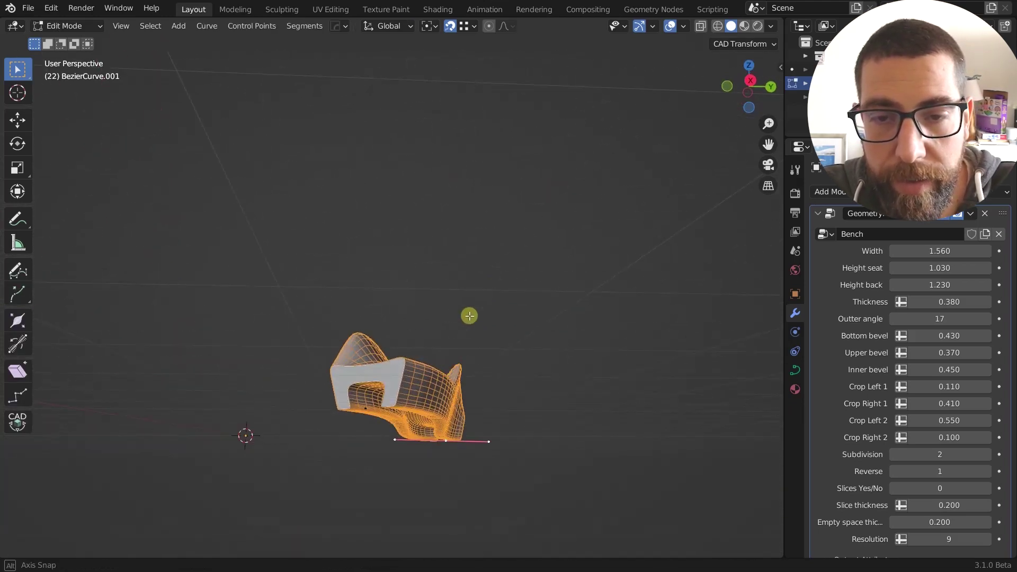
pyautogui.moveTo(462, 393); pyautogui.dragTo(415, 427, button='middle')
pyautogui.press('g')
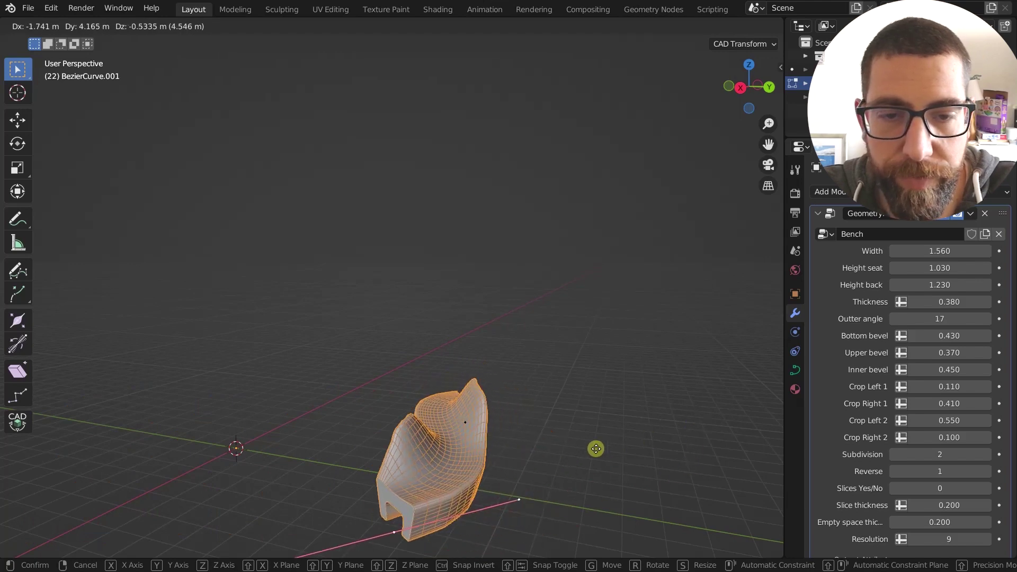
pyautogui.rightClick(341, 448)
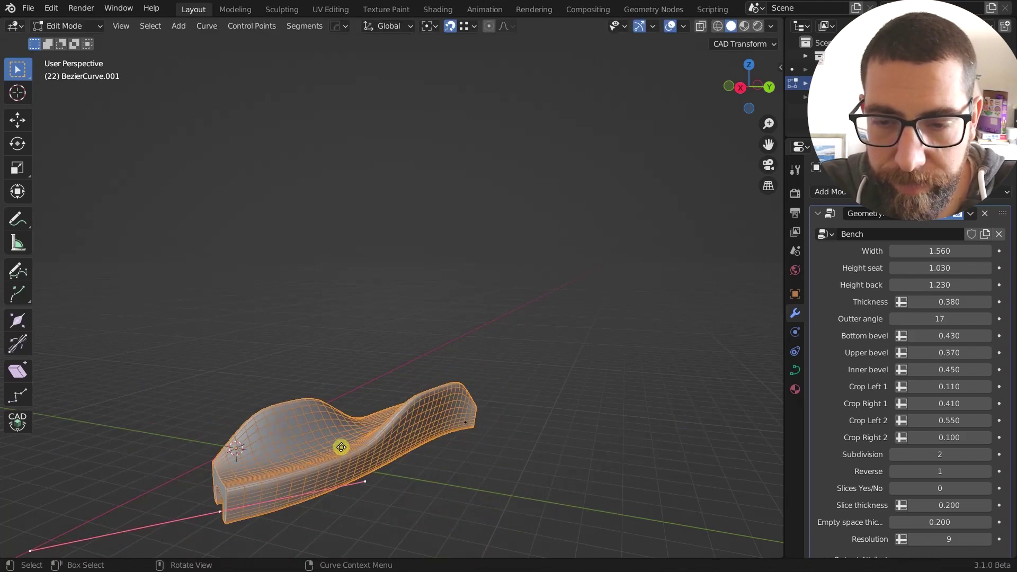
pyautogui.press('r')
pyautogui.press('z')
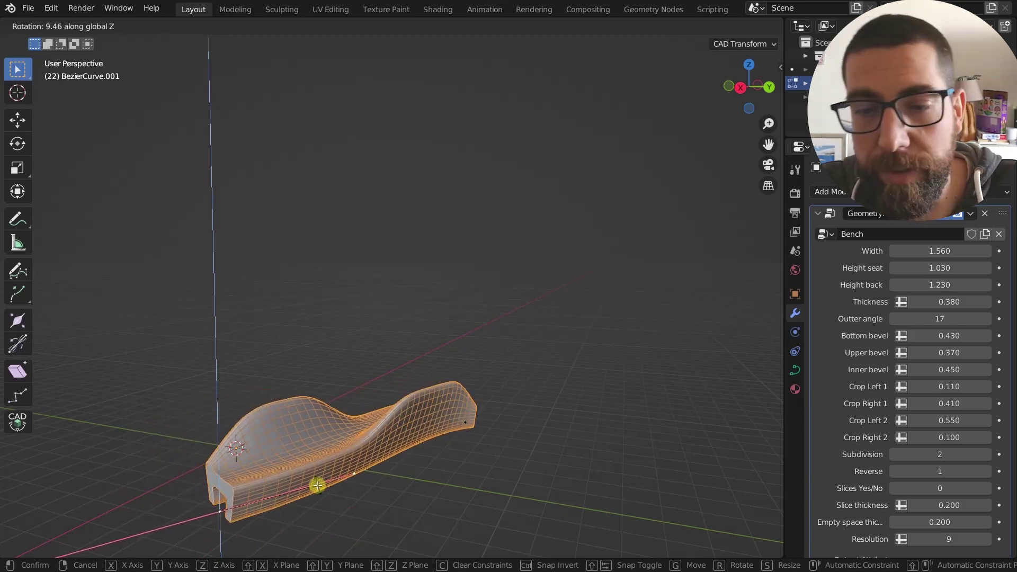
pyautogui.click(317, 527)
pyautogui.moveTo(484, 447); pyautogui.dragTo(586, 397, button='middle')
pyautogui.press('Tab')
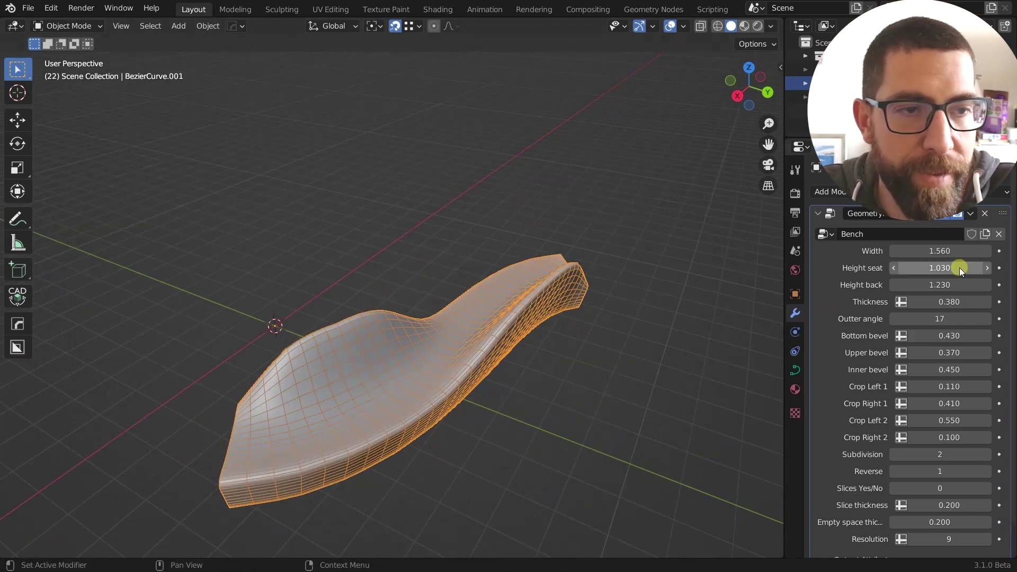
# Step: Set the bench's width to 1.780, seat height to 0.880, back height to 1.040 and thickness to 0.370
pyautogui.moveTo(472, 333); pyautogui.dragTo(516, 304, button='middle')
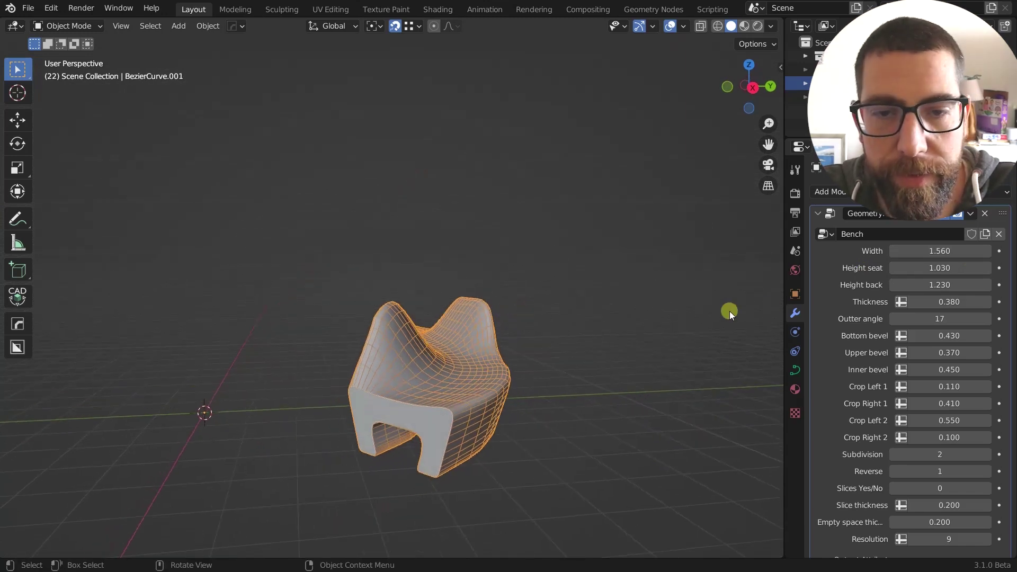
pyautogui.moveTo(923, 252); pyautogui.dragTo(947, 303)
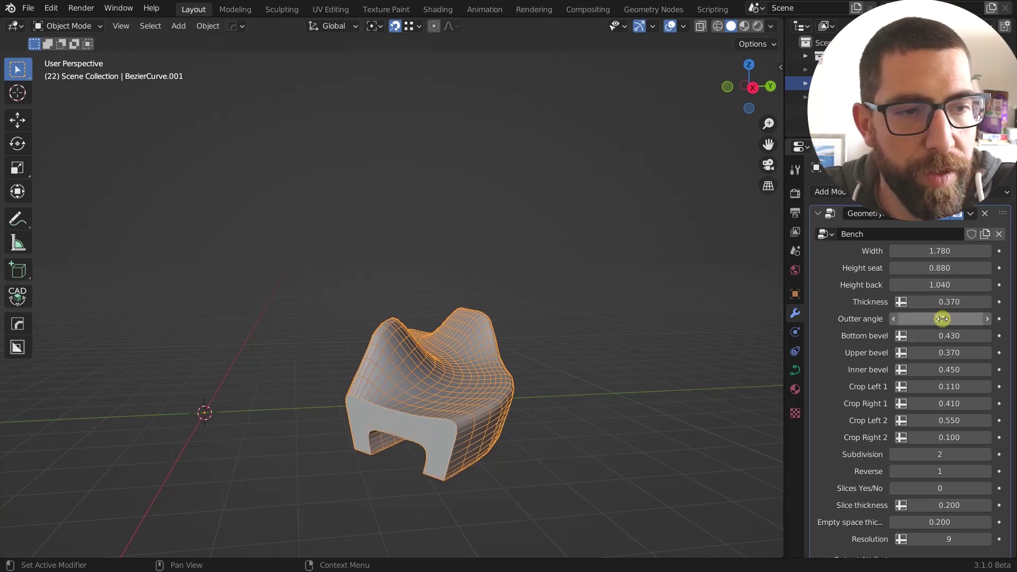
# Step: Try different outer angles on the bench's legs and return the angle to 17
pyautogui.moveTo(386, 381); pyautogui.dragTo(369, 448, button='middle')
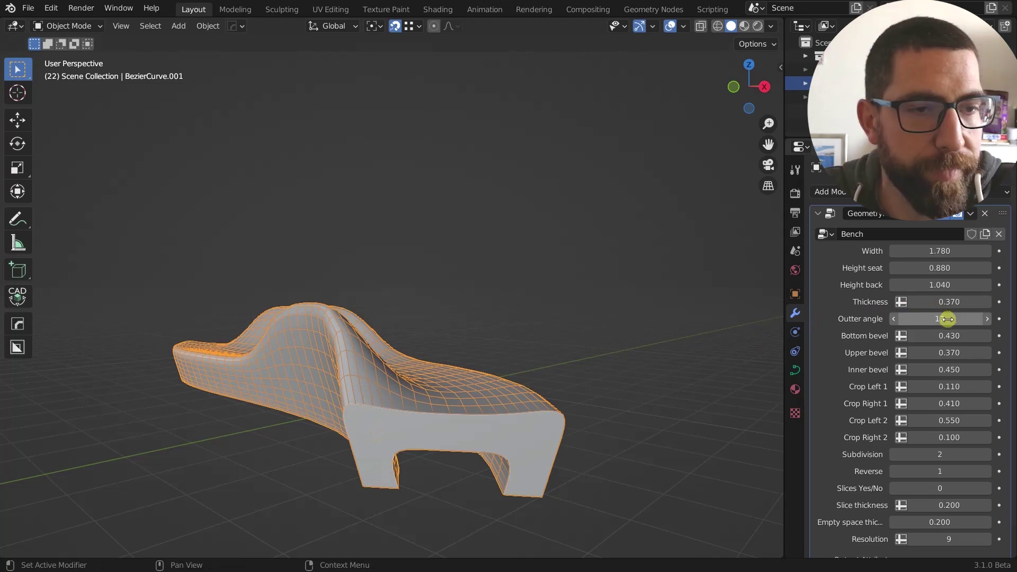
pyautogui.moveTo(943, 319); pyautogui.dragTo(1007, 310)
pyautogui.moveTo(6, 309); pyautogui.dragTo(981, 304)
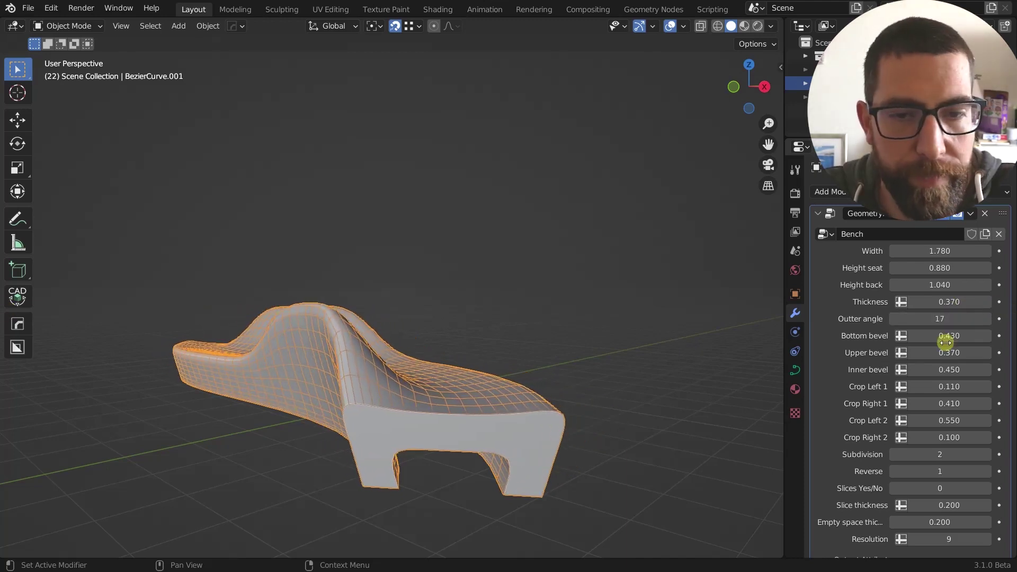
# Step: Remove the rounding from the bench profile by setting the upper, inner and bottom bevels to 0
pyautogui.moveTo(514, 409)
pyautogui.mouseDown(button='middle')
pyautogui.moveTo(473, 428)
pyautogui.moveTo(475, 367)
pyautogui.moveTo(508, 423)
pyautogui.moveTo(530, 430)
pyautogui.moveTo(532, 415)
pyautogui.mouseUp(button='middle')
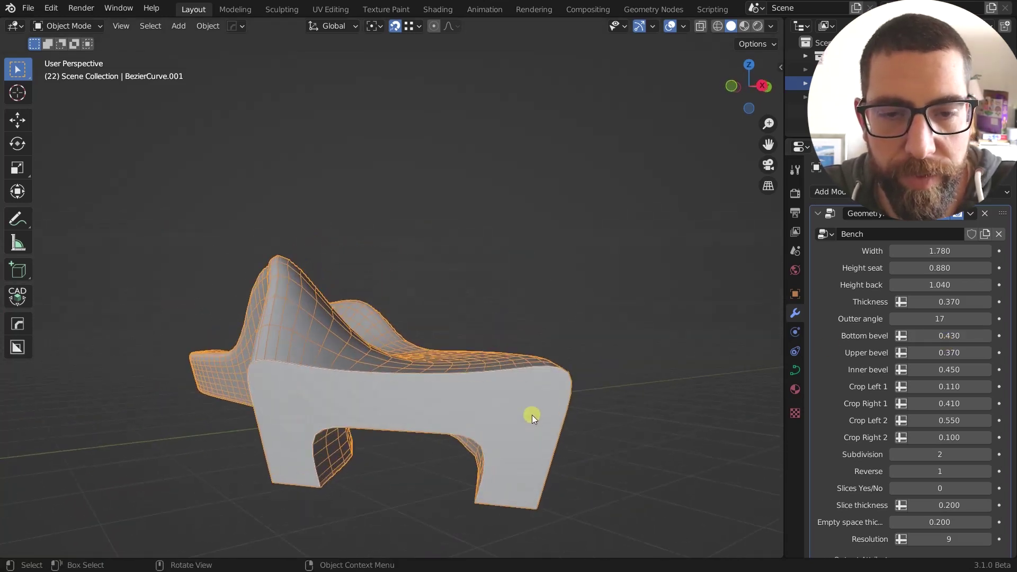
pyautogui.moveTo(954, 352); pyautogui.dragTo(924, 367)
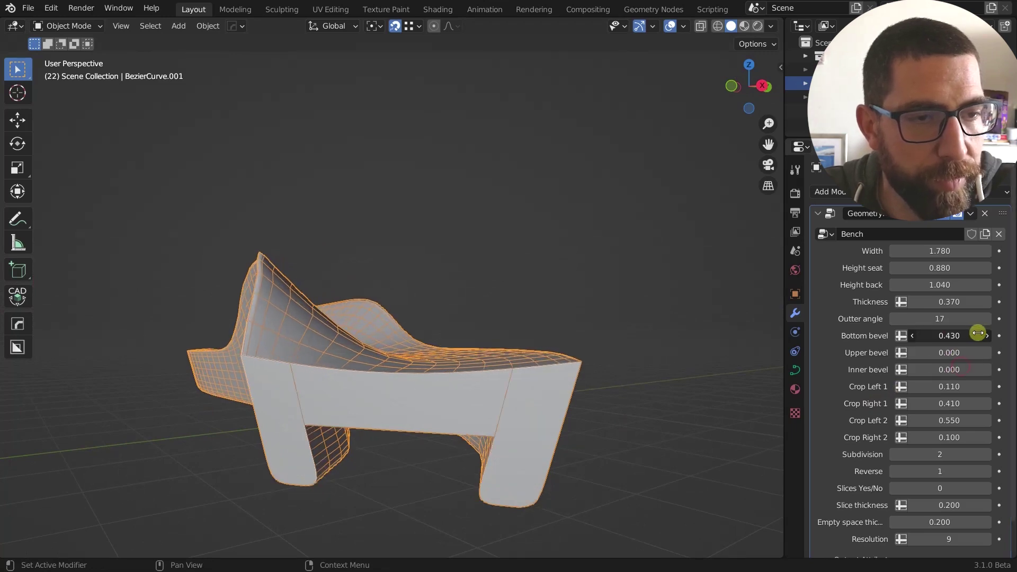
pyautogui.moveTo(976, 333); pyautogui.dragTo(927, 335)
pyautogui.scroll(-2, 449, 396)
pyautogui.moveTo(450, 396); pyautogui.dragTo(520, 417, button='middle')
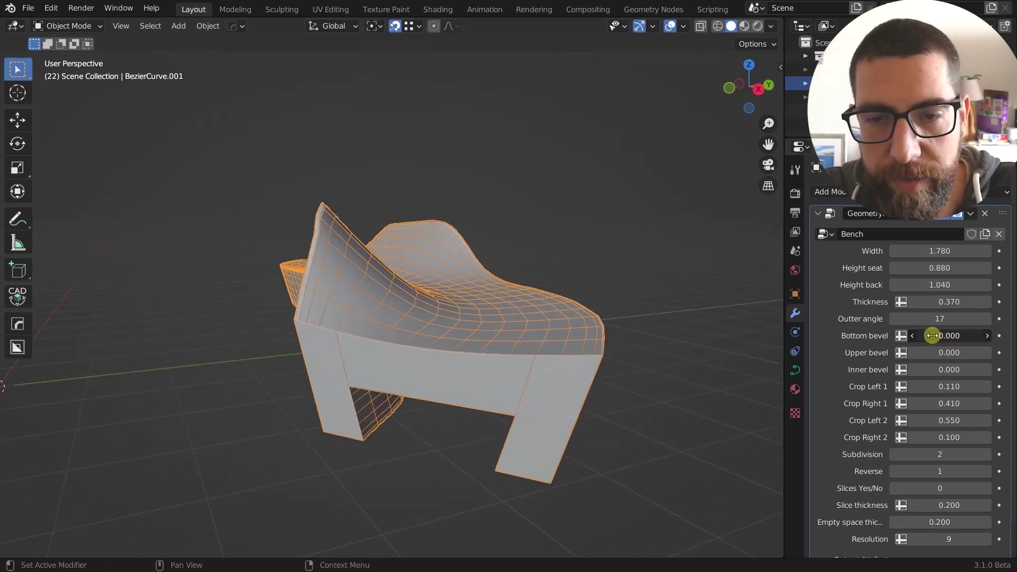
# Step: Round the bench profile with a bottom bevel of 0.610, an upper bevel of 0.400 and an inner bevel of 0.290
pyautogui.moveTo(912, 332); pyautogui.dragTo(936, 331)
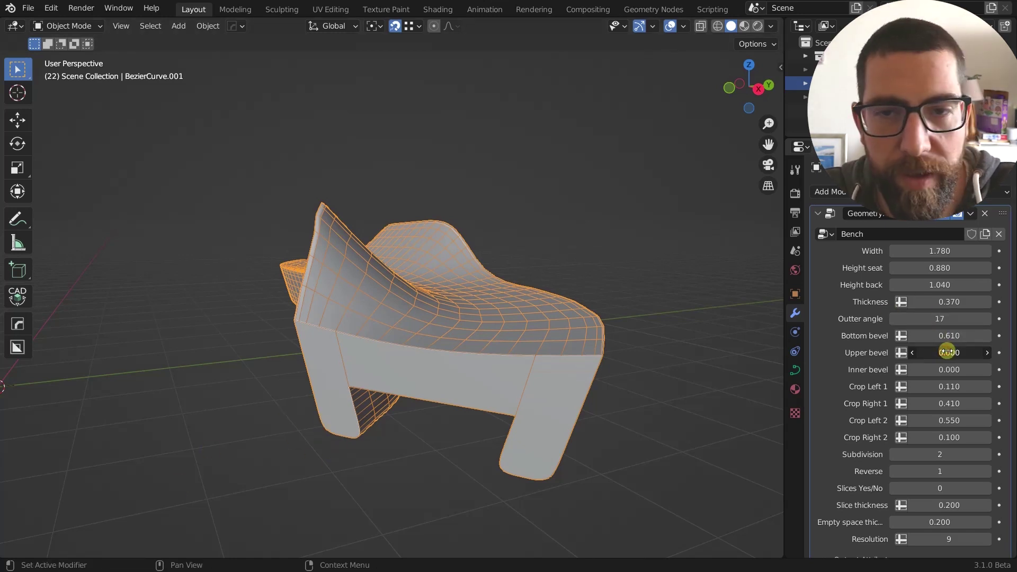
pyautogui.moveTo(947, 352); pyautogui.dragTo(968, 352)
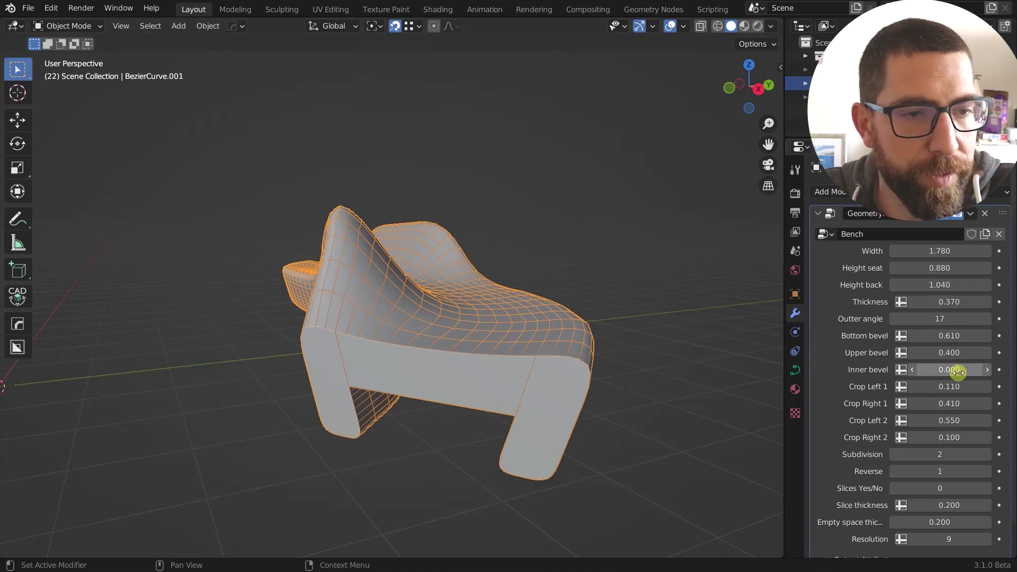
pyautogui.moveTo(959, 373)
pyautogui.mouseDown()
pyautogui.moveTo(979, 369)
pyautogui.moveTo(968, 370)
pyautogui.mouseUp()
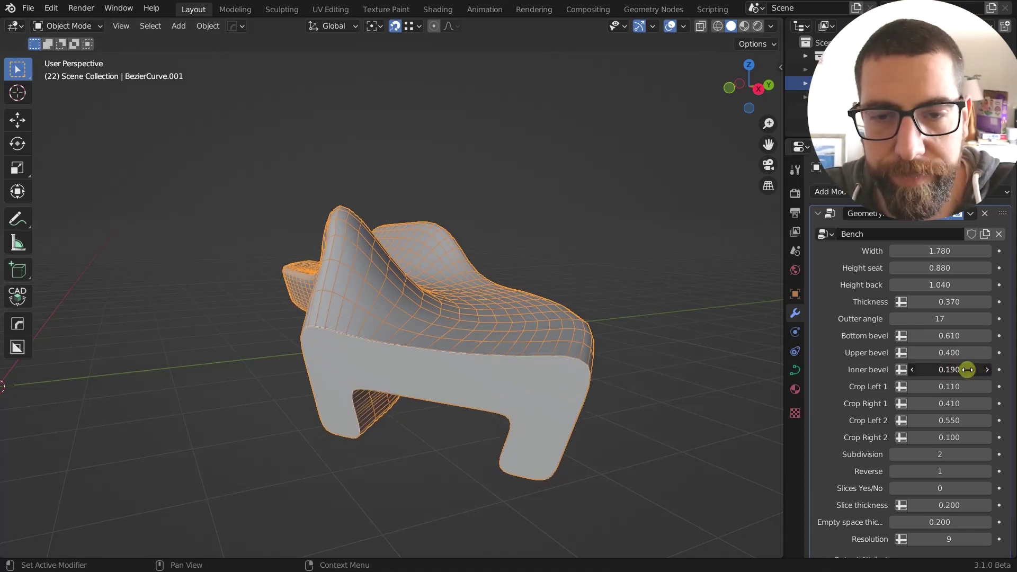
pyautogui.moveTo(424, 313)
pyautogui.mouseDown(button='middle')
pyautogui.moveTo(404, 305)
pyautogui.moveTo(402, 319)
pyautogui.moveTo(427, 322)
pyautogui.mouseUp(button='middle')
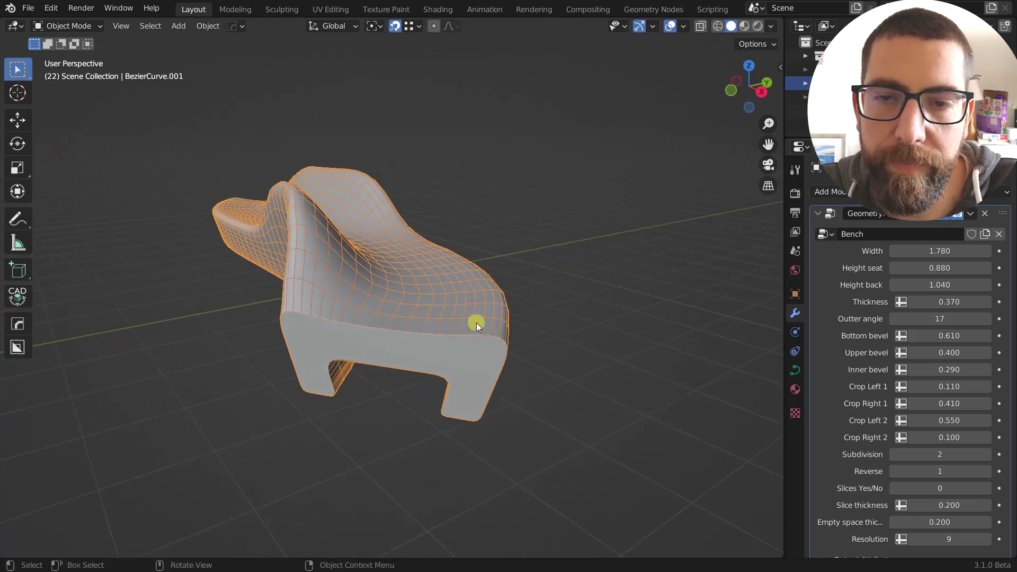
# Step: Reposition both backrests with Crop Left 1 at 0.350, Crop Right 1 at 0.250, Crop Left 2 at 0.220 and Crop Right 2 at 0.470
pyautogui.moveTo(288, 304); pyautogui.dragTo(443, 281, button='middle')
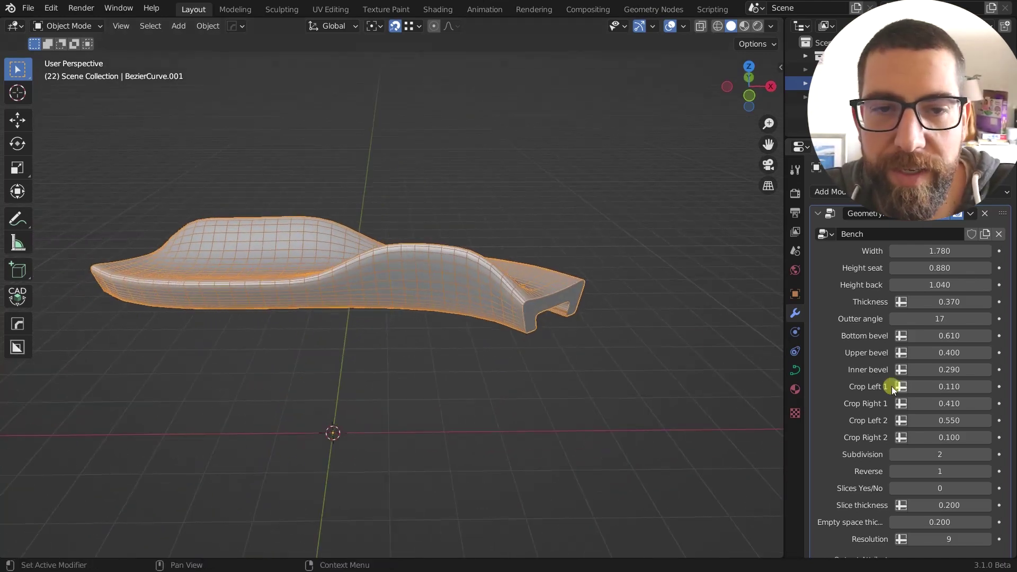
pyautogui.moveTo(524, 305)
pyautogui.mouseDown(button='middle')
pyautogui.moveTo(542, 308)
pyautogui.moveTo(533, 306)
pyautogui.mouseUp(button='middle')
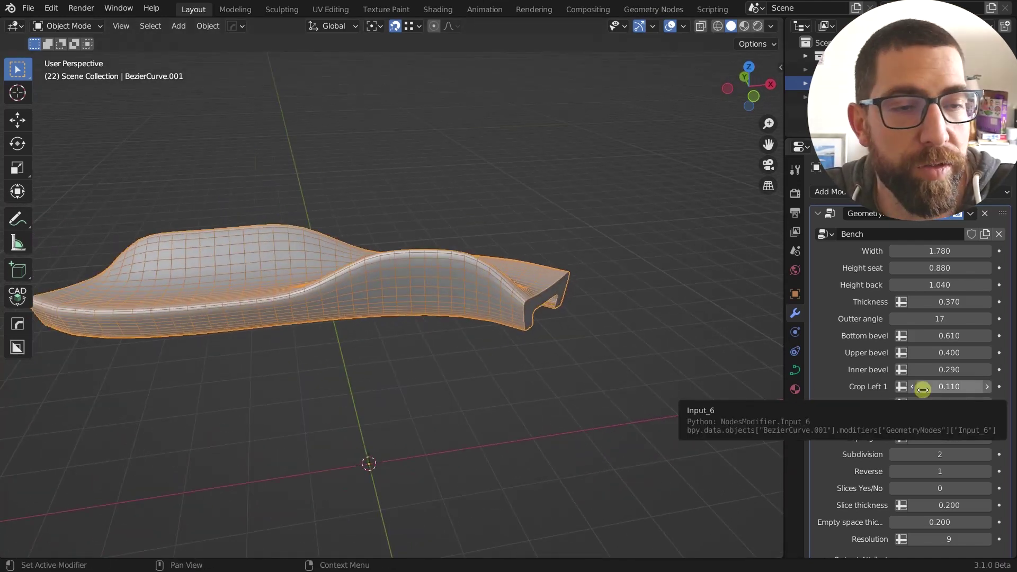
pyautogui.scroll(-3, 368, 258)
pyautogui.keyDown('shift'); pyautogui.moveTo(367, 258); pyautogui.dragTo(473, 277, button='middle'); pyautogui.keyUp('shift')
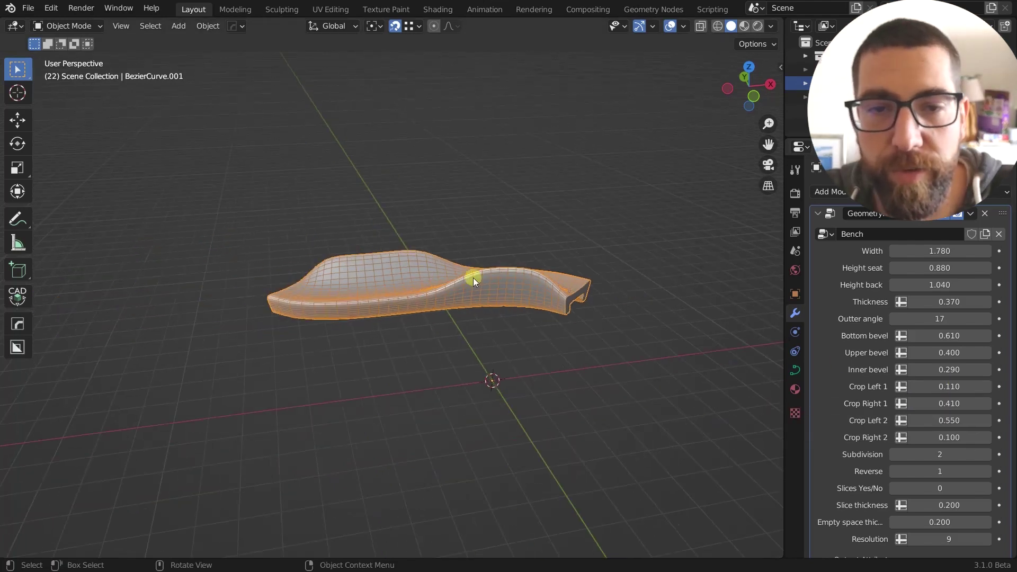
pyautogui.scroll(1, 473, 278)
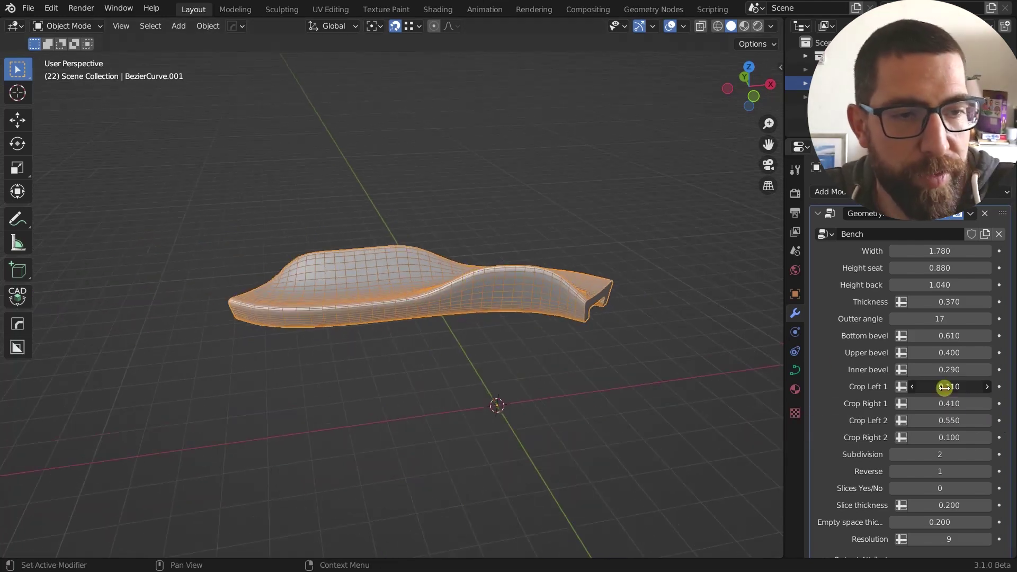
pyautogui.moveTo(945, 387); pyautogui.dragTo(974, 435)
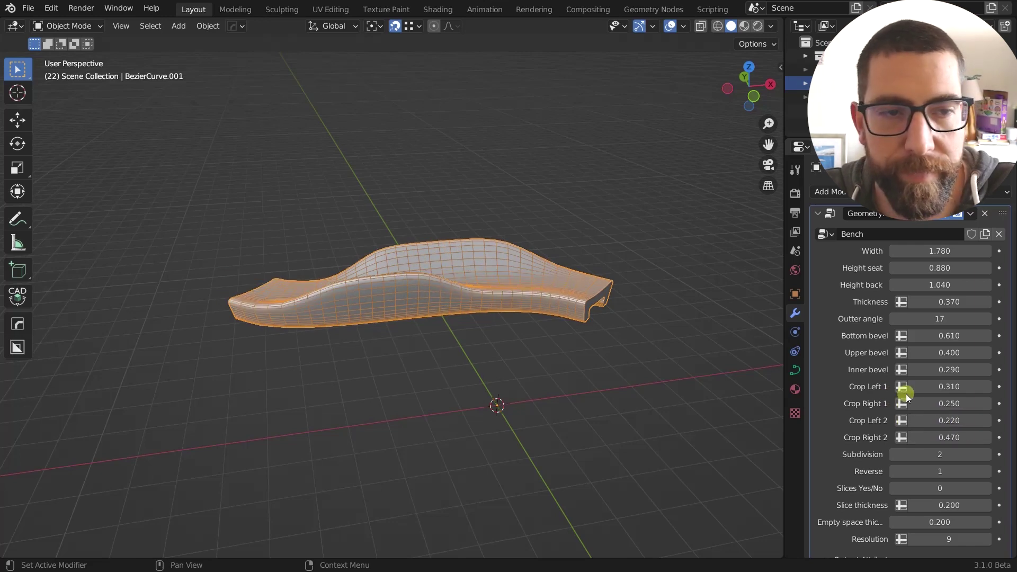
pyautogui.moveTo(928, 386)
pyautogui.mouseDown()
pyautogui.moveTo(949, 384)
pyautogui.moveTo(931, 385)
pyautogui.mouseUp()
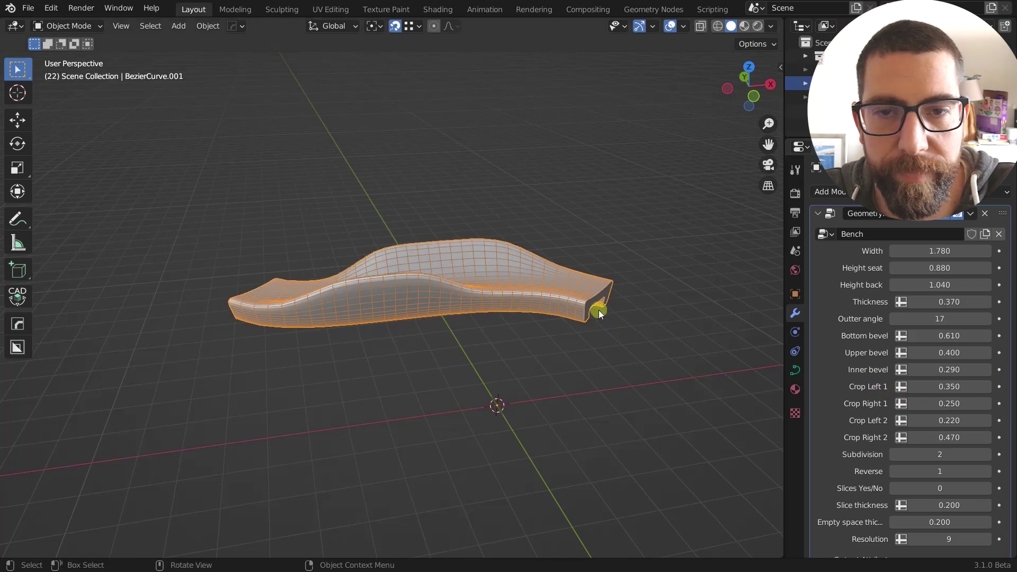
# Step: Shift the first backrest along the bench by setting Crop Left 1 to 0.620 and Crop Right 1 to 0.080
pyautogui.moveTo(597, 308); pyautogui.dragTo(571, 357, button='middle')
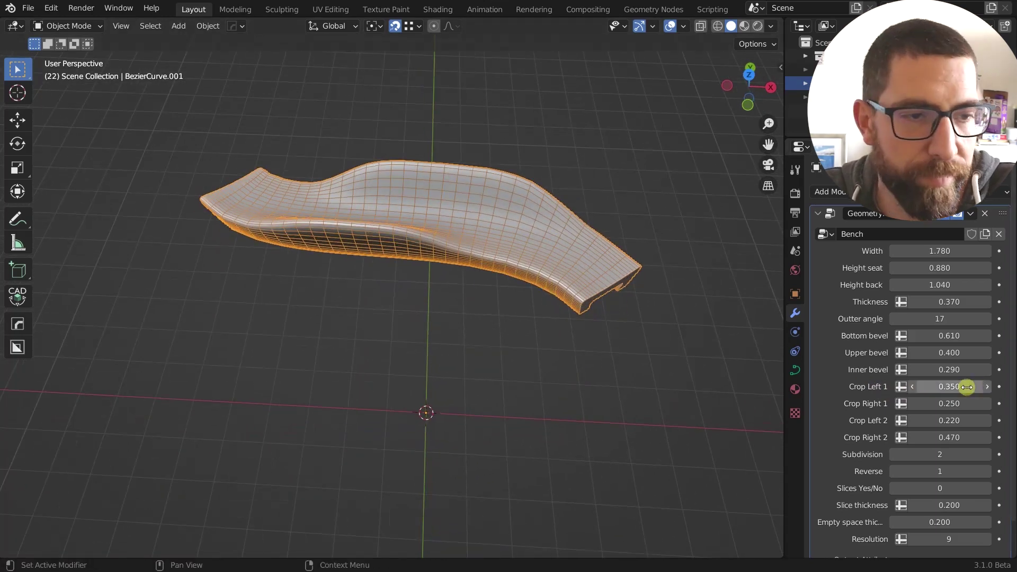
pyautogui.moveTo(965, 387); pyautogui.dragTo(949, 402)
pyautogui.moveTo(466, 249); pyautogui.dragTo(490, 263, button='middle')
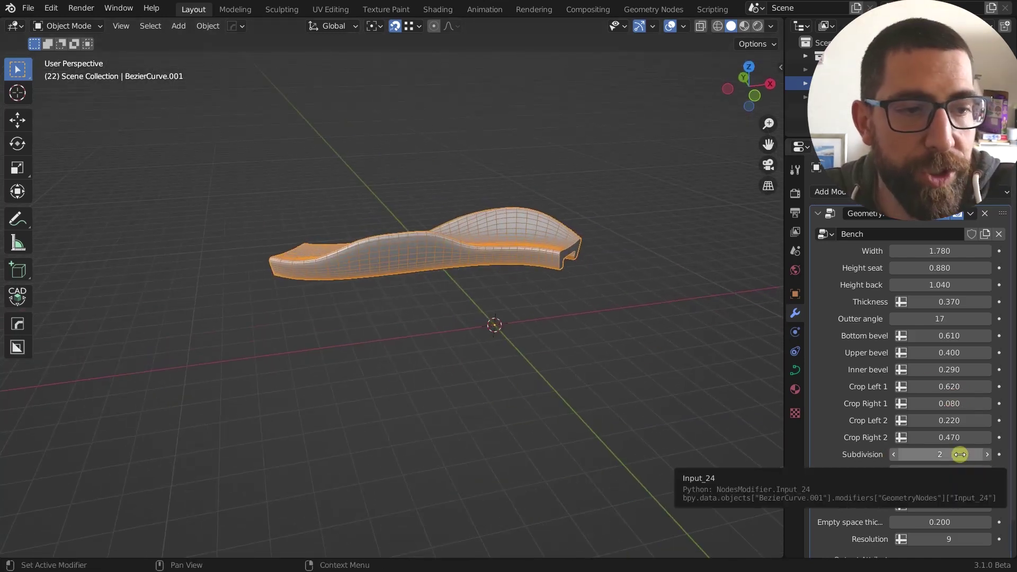
# Step: Reduce the bench mesh's subdivision level to 0
pyautogui.click(893, 454)
pyautogui.click(894, 454)
pyautogui.moveTo(695, 391); pyautogui.dragTo(561, 340, button='middle')
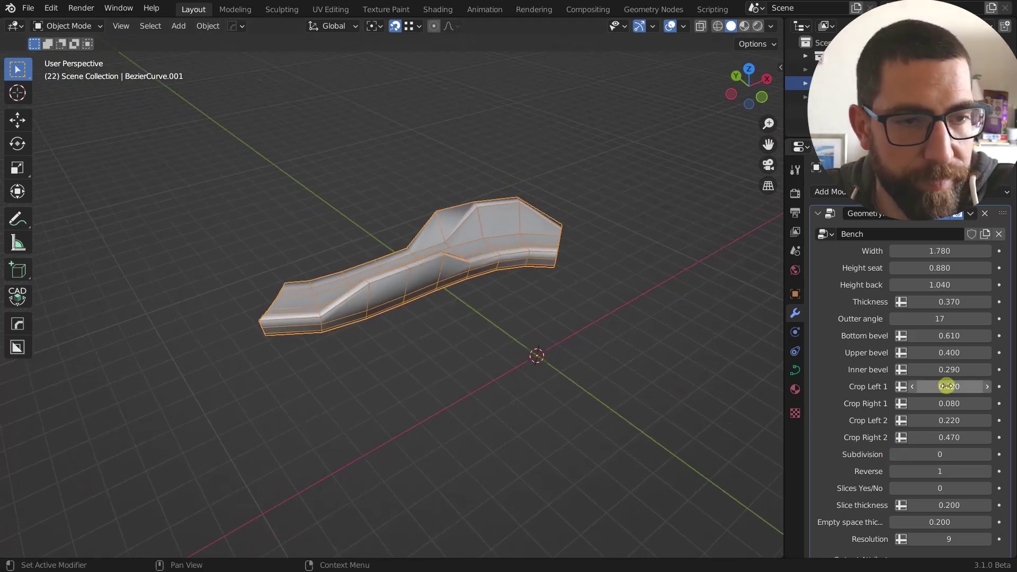
# Step: Set the first backrest's left crop to 0.560 and the bench's subdivision level to 3
pyautogui.moveTo(947, 386); pyautogui.dragTo(940, 386)
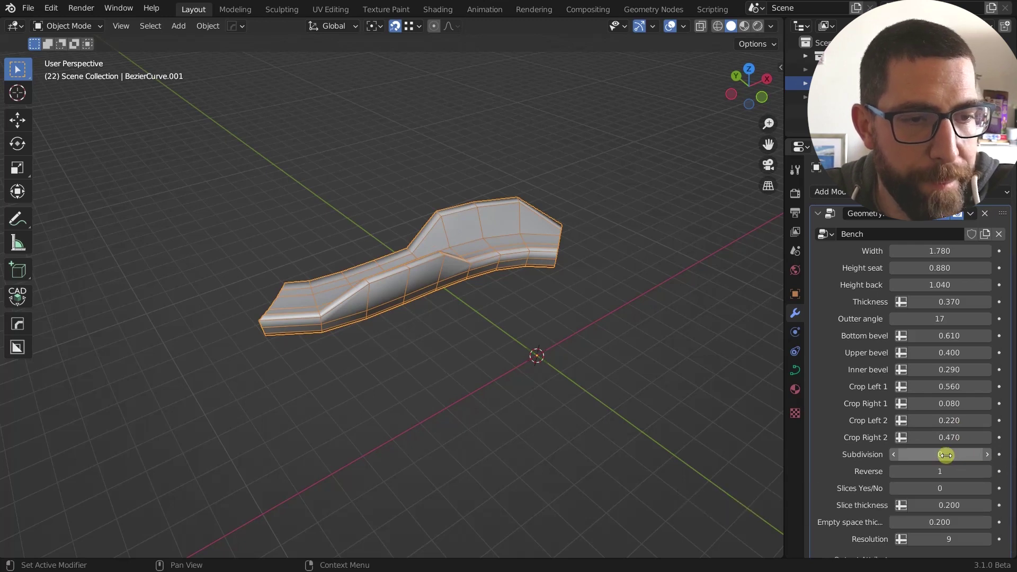
pyautogui.moveTo(944, 453); pyautogui.dragTo(994, 454)
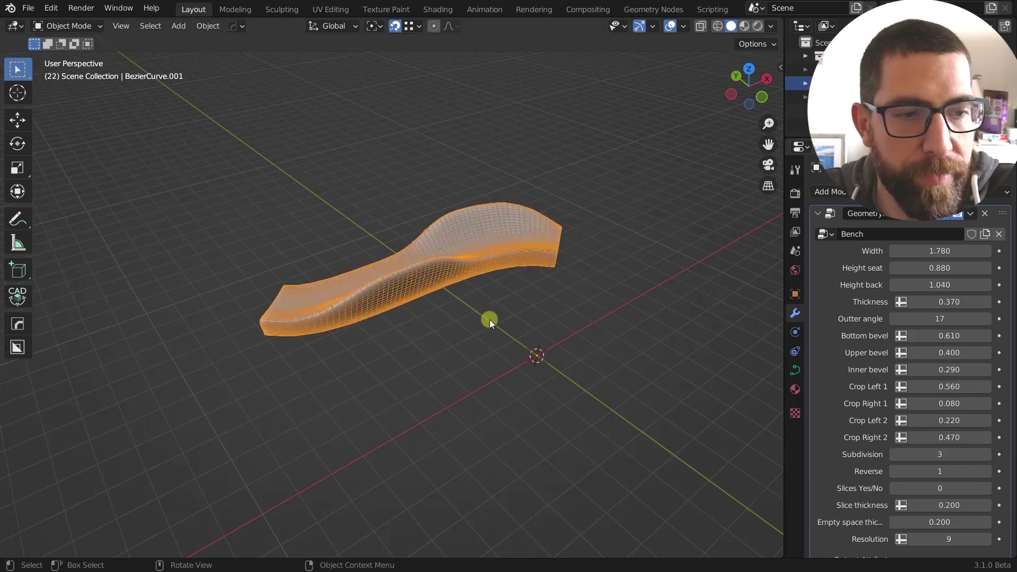
# Step: Reduce the bench's subdivision level to 0, inspect the coarse mesh, and raise the level to 1
pyautogui.moveTo(489, 320); pyautogui.dragTo(423, 316, button='middle')
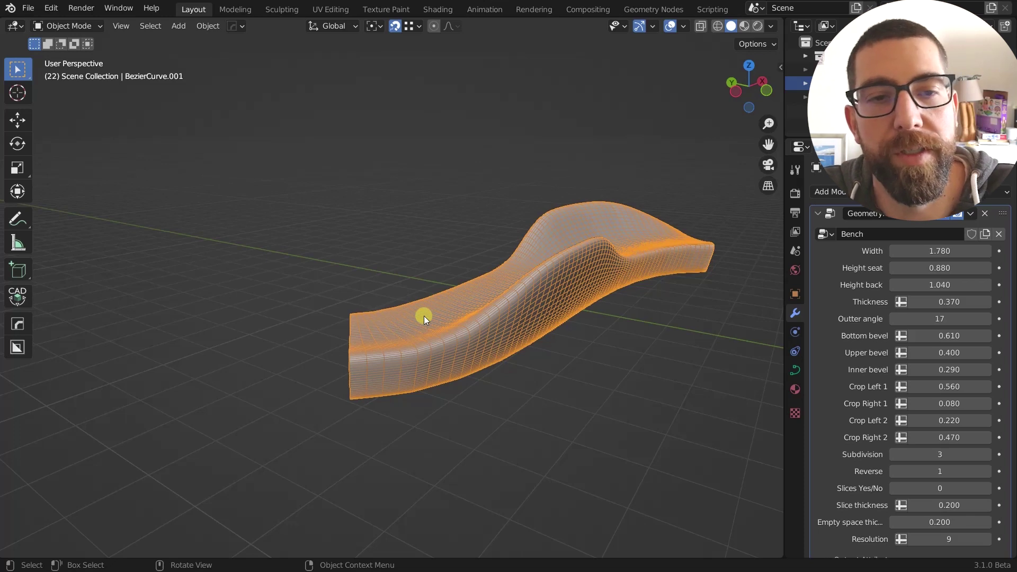
pyautogui.moveTo(424, 316); pyautogui.dragTo(462, 314, button='middle')
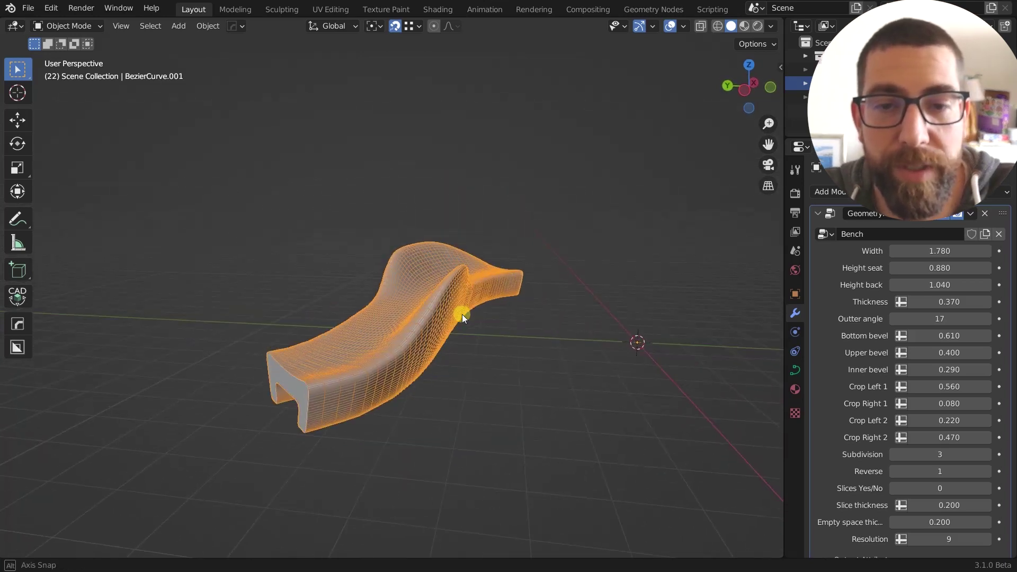
pyautogui.scroll(1, 462, 314)
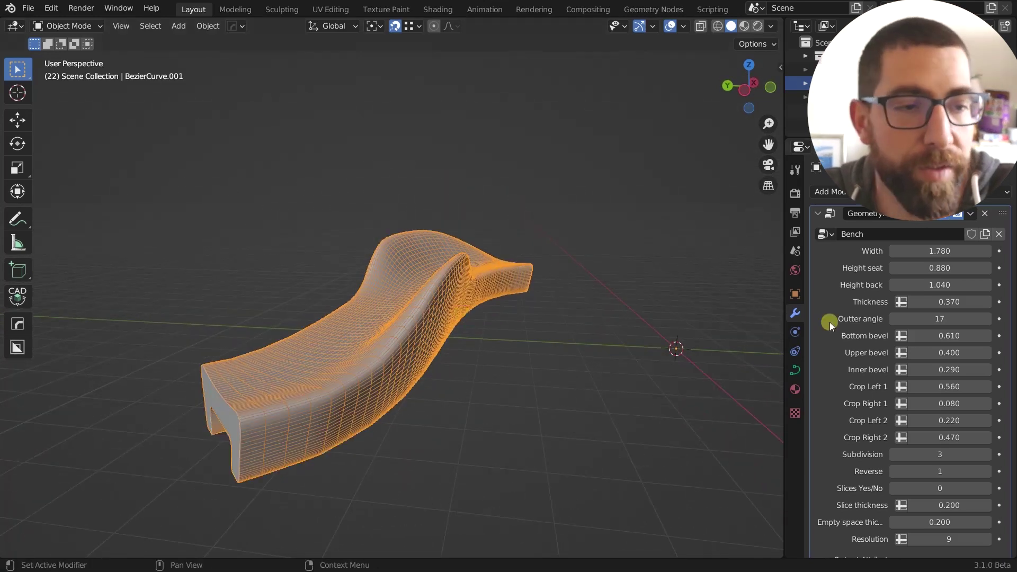
pyautogui.moveTo(945, 455); pyautogui.dragTo(890, 459)
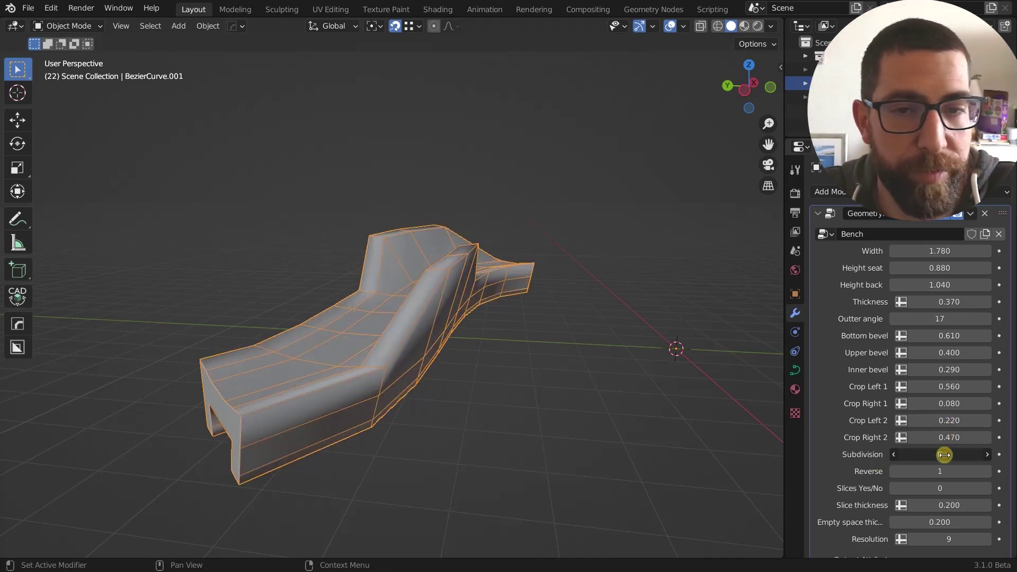
pyautogui.scroll(-3, 609, 249)
pyautogui.moveTo(533, 312)
pyautogui.mouseDown(button='middle')
pyautogui.moveTo(606, 314)
pyautogui.moveTo(555, 308)
pyautogui.moveTo(523, 319)
pyautogui.mouseUp(button='middle')
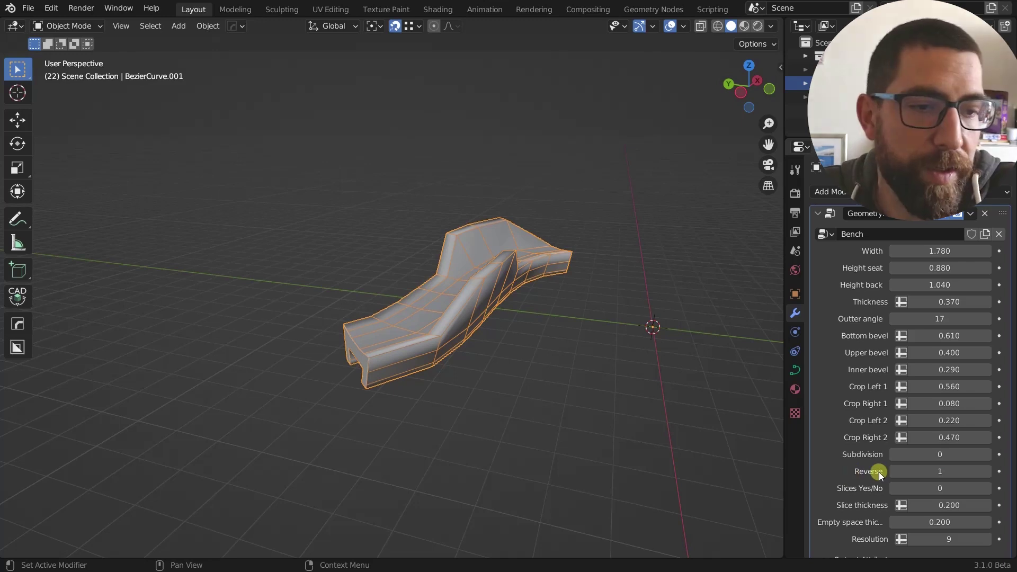
pyautogui.moveTo(504, 365); pyautogui.dragTo(525, 355, button='middle')
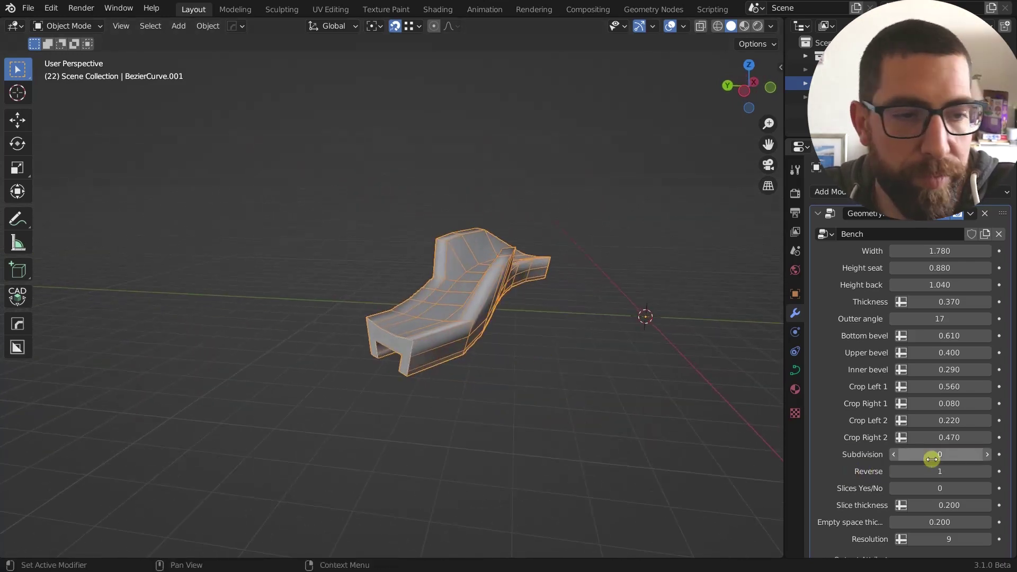
pyautogui.click(987, 455)
pyautogui.moveTo(575, 331)
pyautogui.mouseDown(button='middle')
pyautogui.moveTo(595, 333)
pyautogui.moveTo(567, 330)
pyautogui.mouseUp(button='middle')
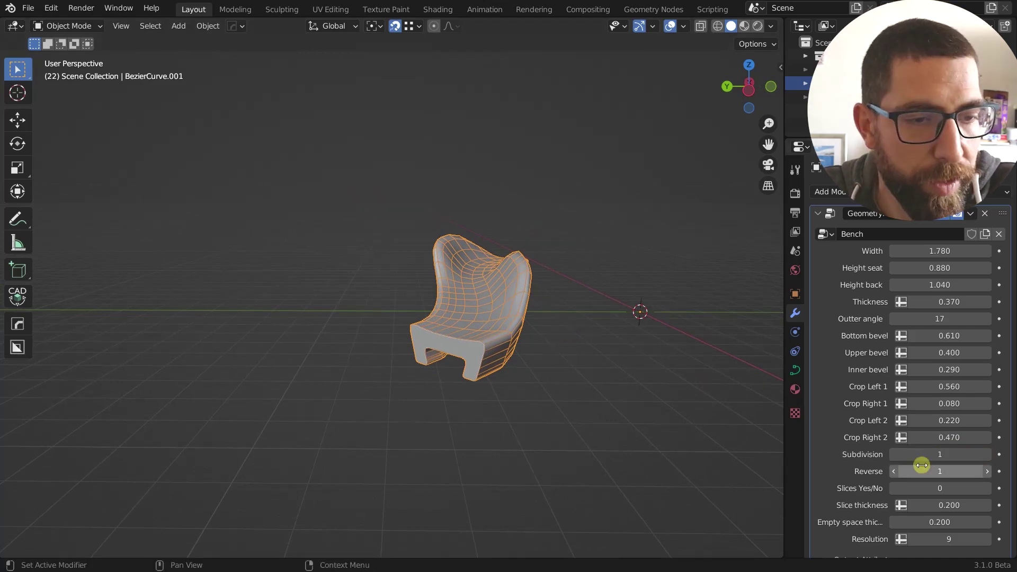
# Step: Flip the backrest arrangement by setting Reverse to 0, and check the bench from several sides
pyautogui.click(894, 469)
pyautogui.moveTo(894, 468)
pyautogui.mouseDown()
pyautogui.moveTo(952, 469)
pyautogui.moveTo(893, 469)
pyautogui.mouseUp()
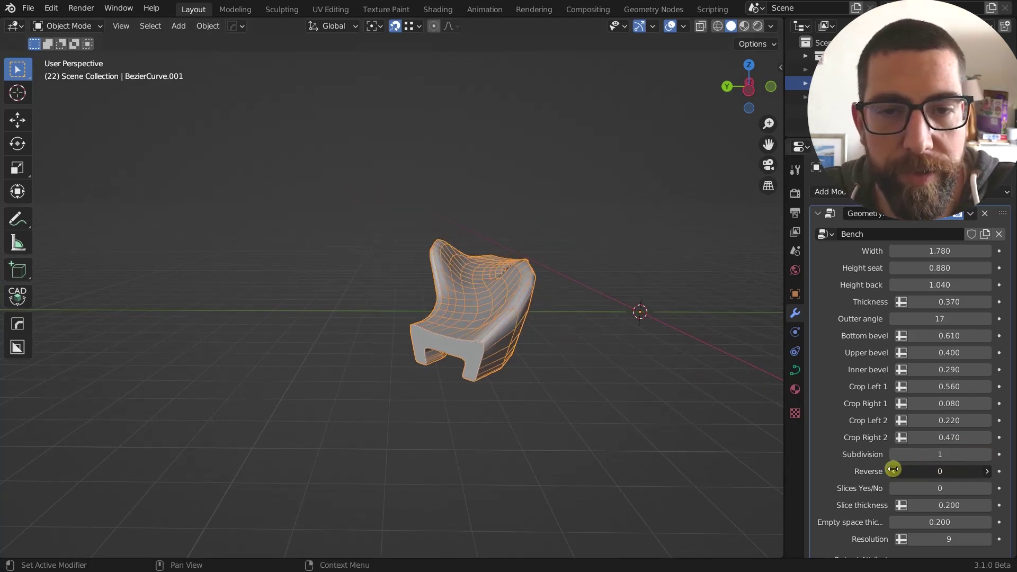
pyautogui.moveTo(542, 304); pyautogui.dragTo(704, 298, button='middle')
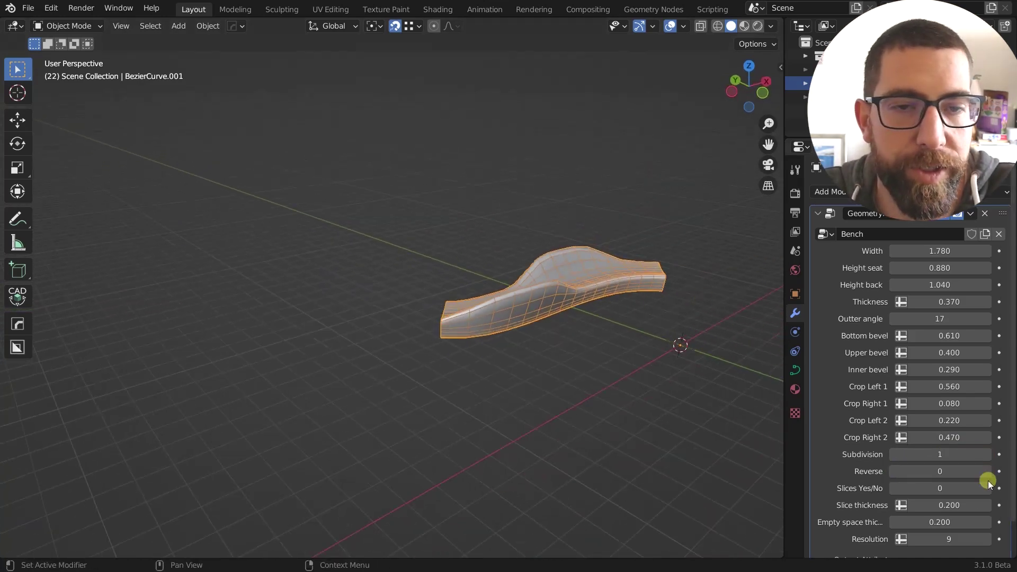
pyautogui.moveTo(971, 472); pyautogui.dragTo(926, 472)
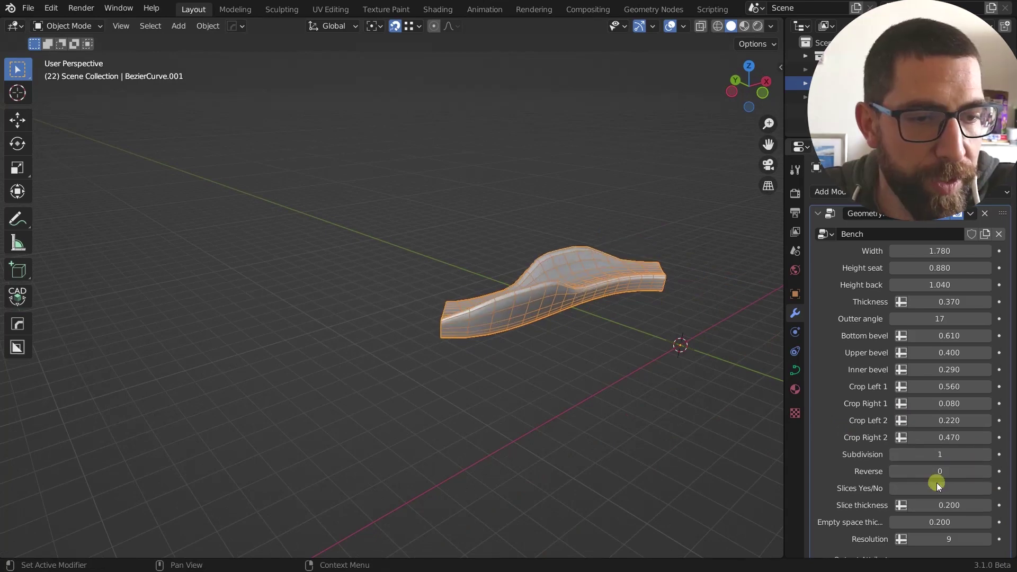
pyautogui.moveTo(628, 357); pyautogui.dragTo(589, 348, button='middle')
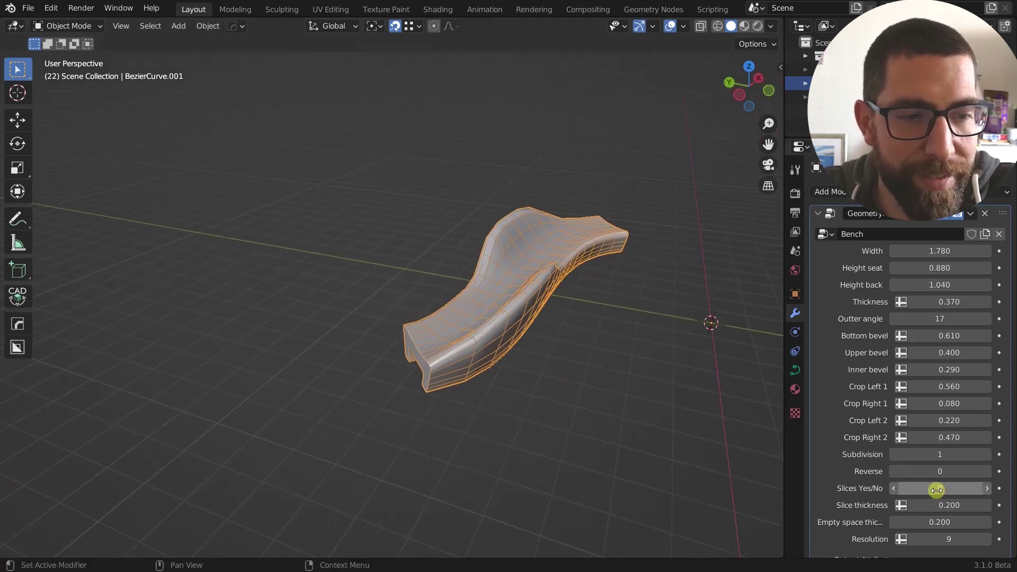
# Step: Split the bench into slices by setting Slices Yes/No to 1, and set the slice thickness to 0.400
pyautogui.moveTo(987, 487); pyautogui.dragTo(1009, 485)
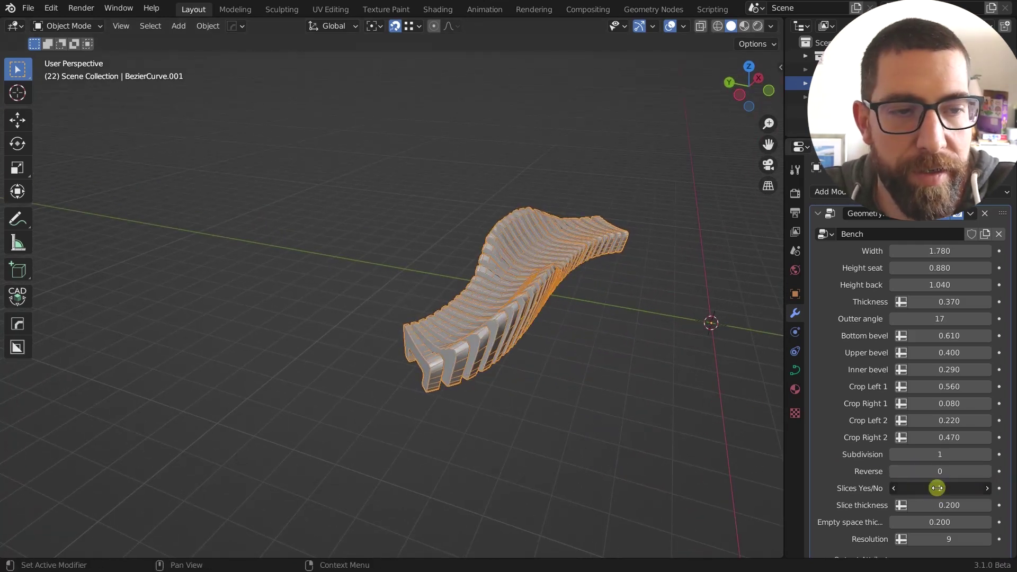
pyautogui.moveTo(415, 347); pyautogui.dragTo(604, 307, button='middle')
pyautogui.click(965, 510)
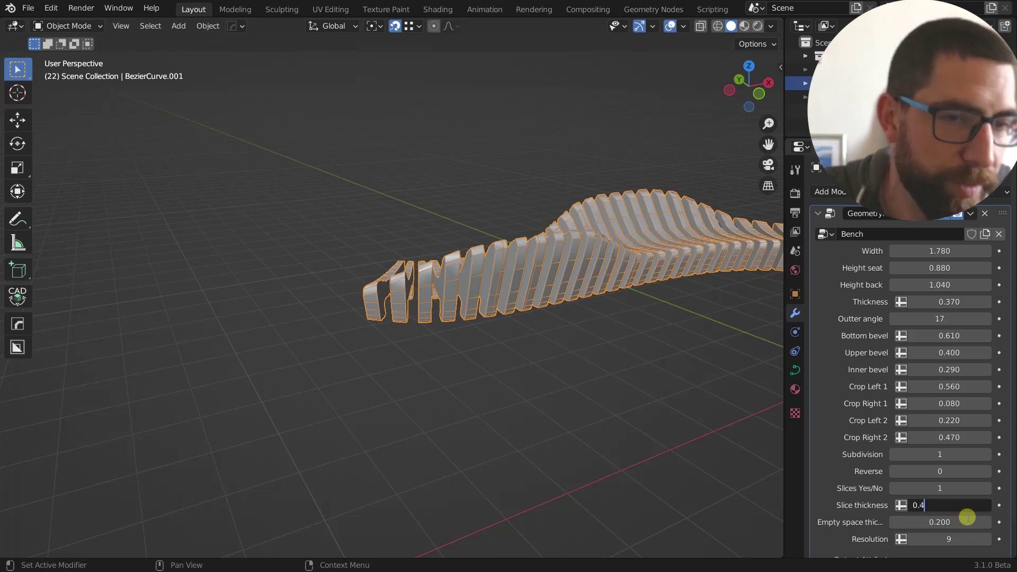
pyautogui.write('0.4')
pyautogui.press('Return')
pyautogui.moveTo(641, 372); pyautogui.dragTo(568, 314, button='middle')
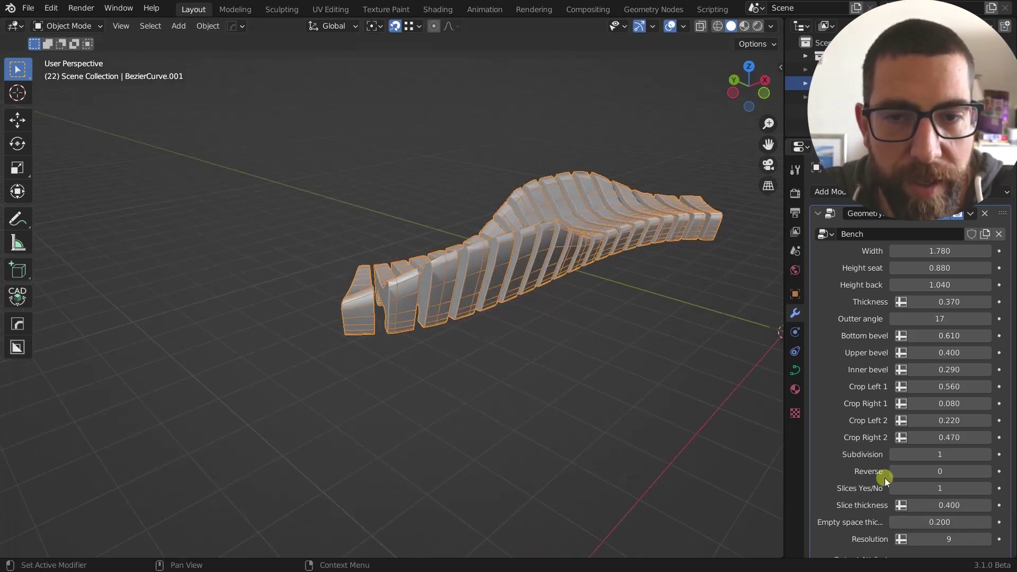
# Step: Narrow the gaps between the bench slices by setting the empty space thickness to 0.100
pyautogui.click(953, 522)
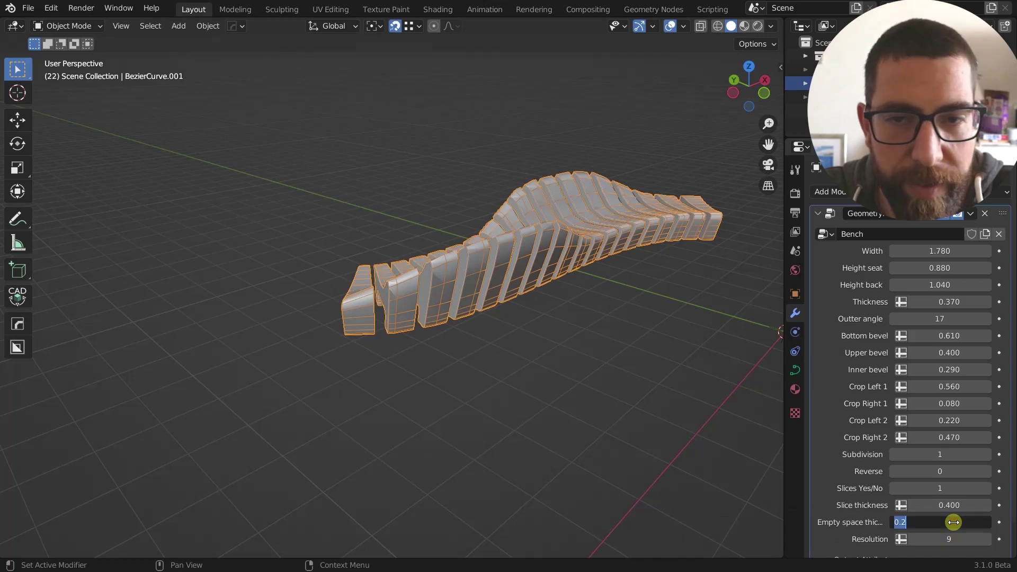
pyautogui.write('0.1')
pyautogui.press('Return')
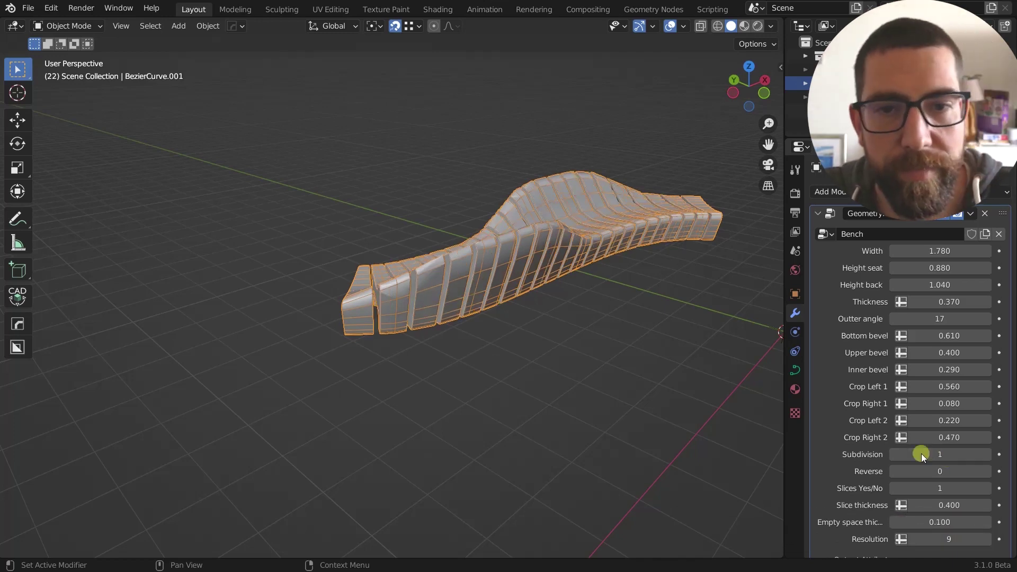
pyautogui.moveTo(574, 275); pyautogui.dragTo(464, 297, button='middle')
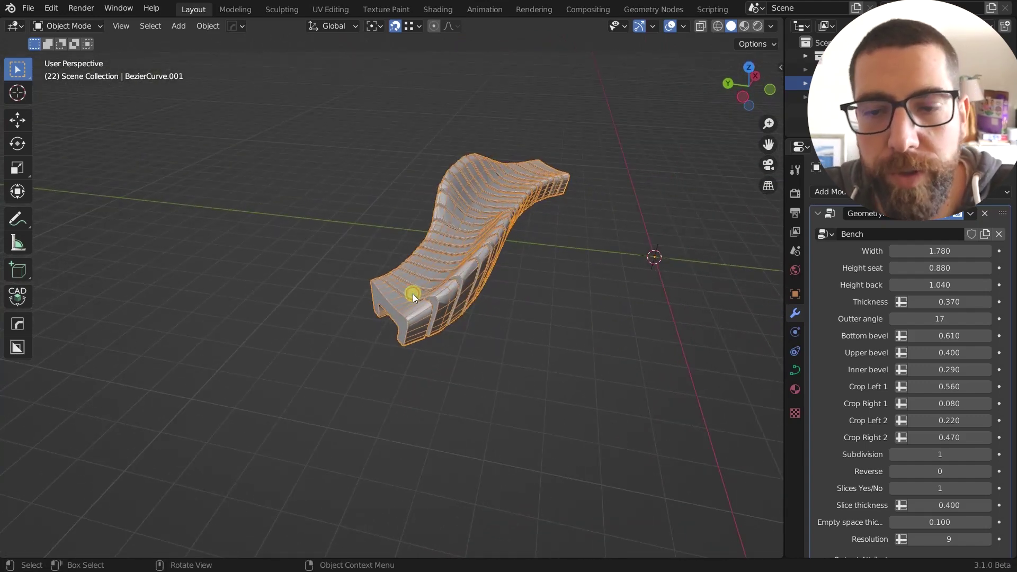
# Step: In Edit Mode, try rotating the curve's near end control point about the global Z axis
pyautogui.press('Tab')
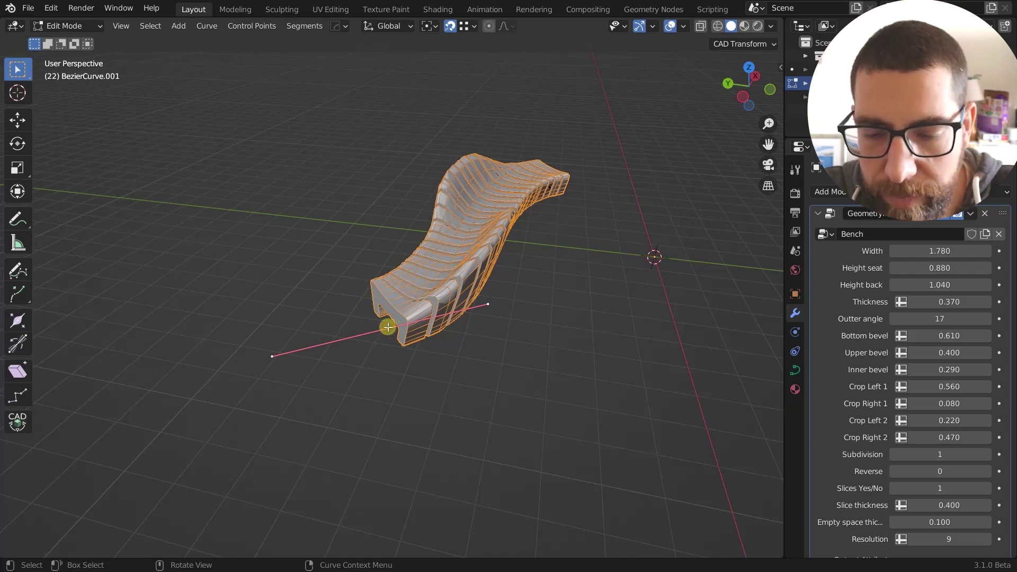
pyautogui.press('r')
pyautogui.press('z')
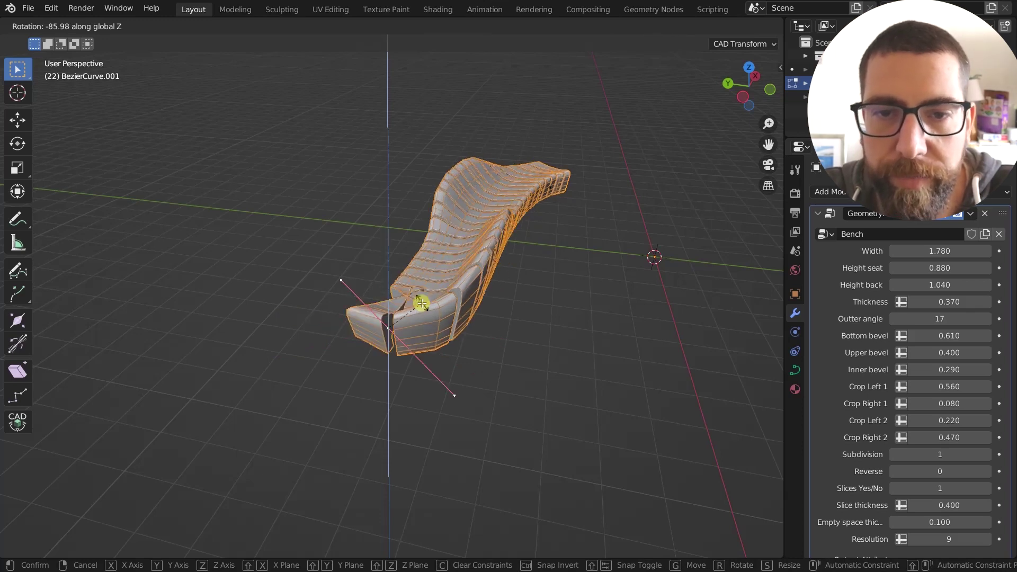
pyautogui.press('Escape')
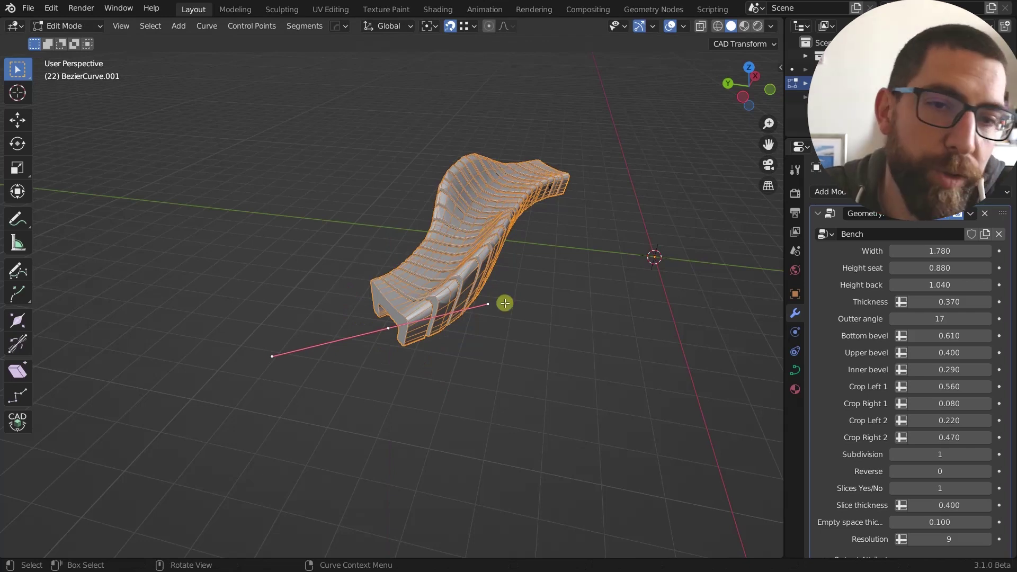
pyautogui.moveTo(478, 296); pyautogui.dragTo(599, 318, button='middle')
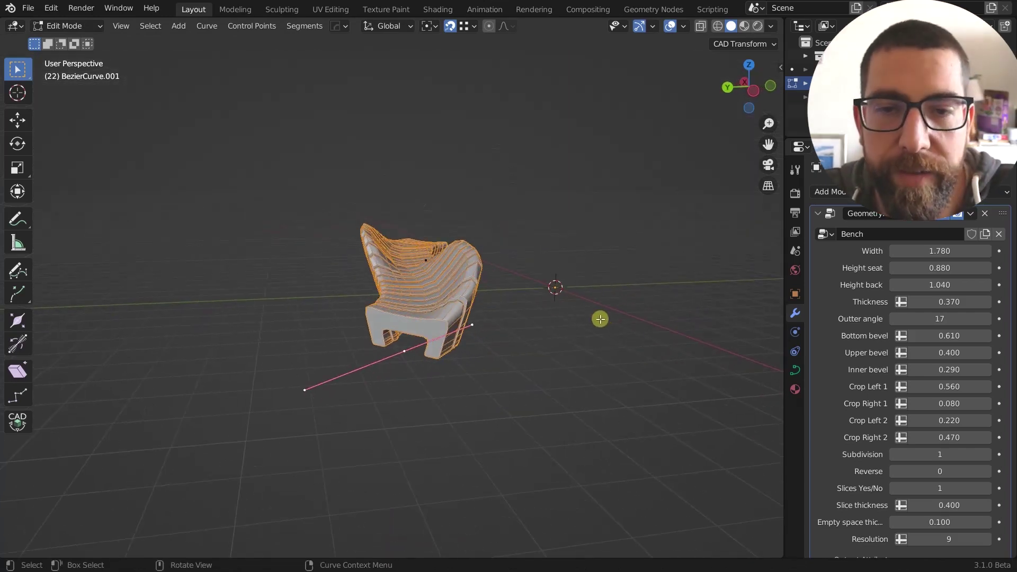
# Step: Try the sliced bench at subdivision level 0 and then at level 2
pyautogui.moveTo(947, 456); pyautogui.dragTo(893, 455)
pyautogui.moveTo(591, 297); pyautogui.dragTo(556, 254, button='middle')
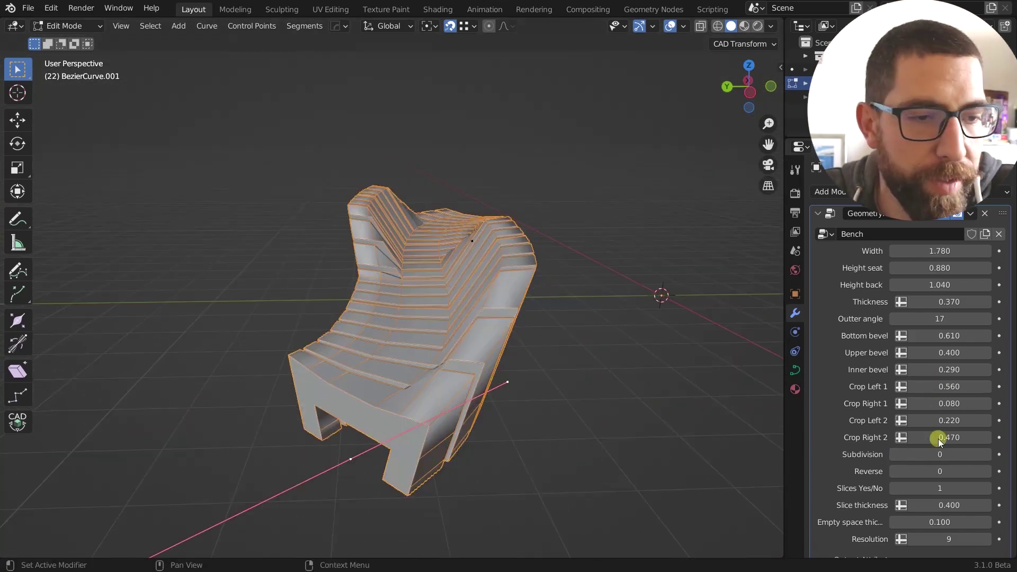
pyautogui.click(987, 455)
pyautogui.click(987, 455)
pyautogui.click(987, 455)
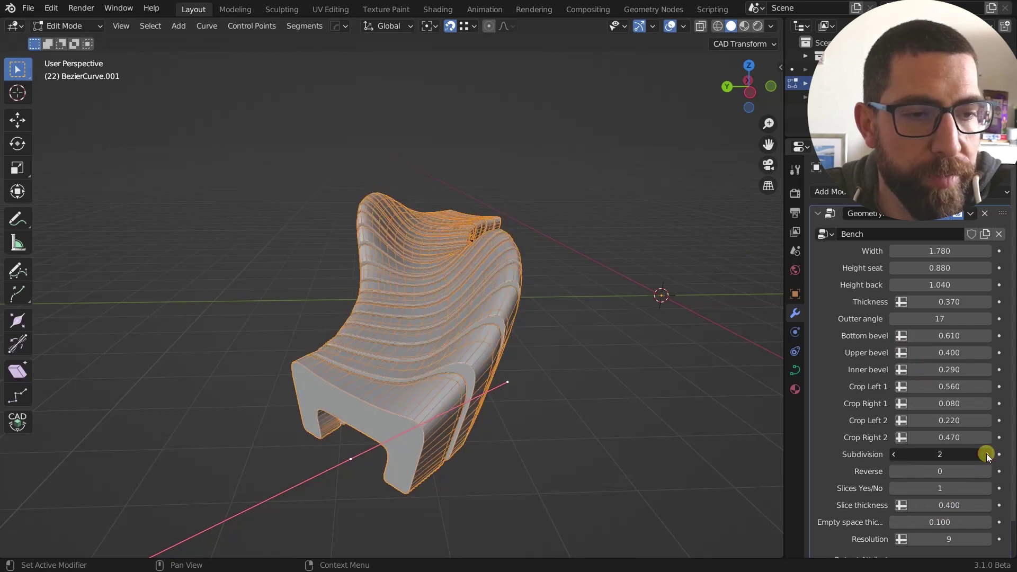
# Step: Set the bench's subdivision level to 1 and turn the slices off with Slices Yes/No at 0
pyautogui.moveTo(530, 339); pyautogui.dragTo(606, 402, button='middle')
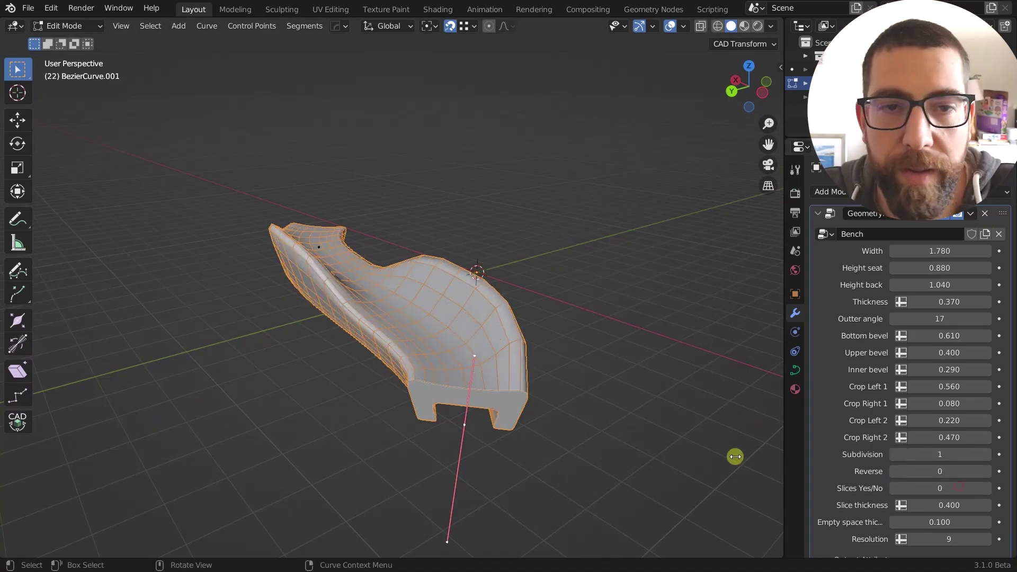
pyautogui.scroll(-2, 617, 369)
pyautogui.moveTo(617, 369); pyautogui.dragTo(539, 411, button='middle')
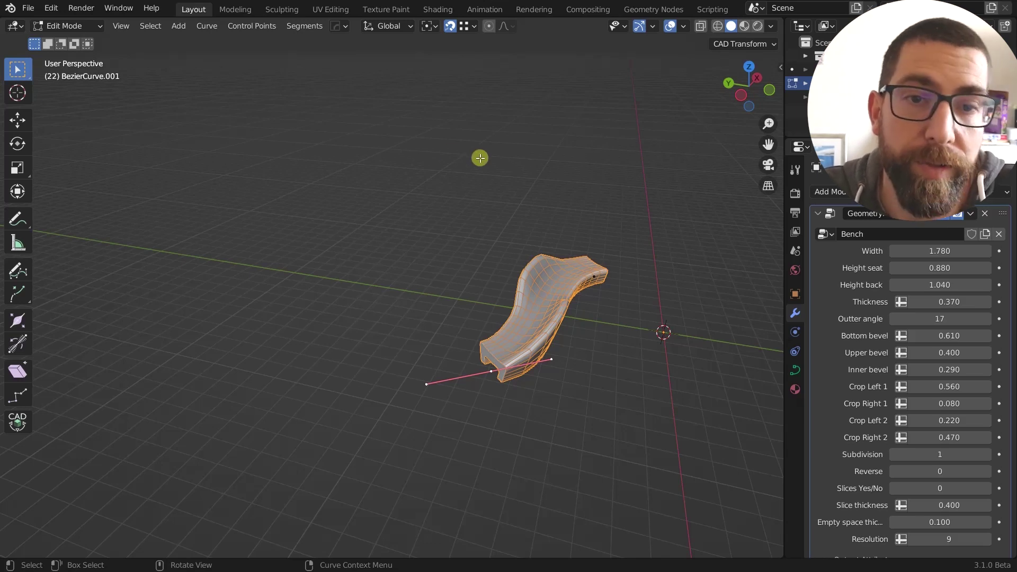
# Step: Switch to the Geometry Nodes workspace and return the bench curve to Object Mode
pyautogui.click(673, 10)
pyautogui.moveTo(506, 169)
pyautogui.mouseDown(button='middle')
pyautogui.moveTo(527, 172)
pyautogui.moveTo(541, 168)
pyautogui.moveTo(527, 164)
pyautogui.moveTo(560, 157)
pyautogui.moveTo(514, 178)
pyautogui.mouseUp(button='middle')
pyautogui.press('Tab')
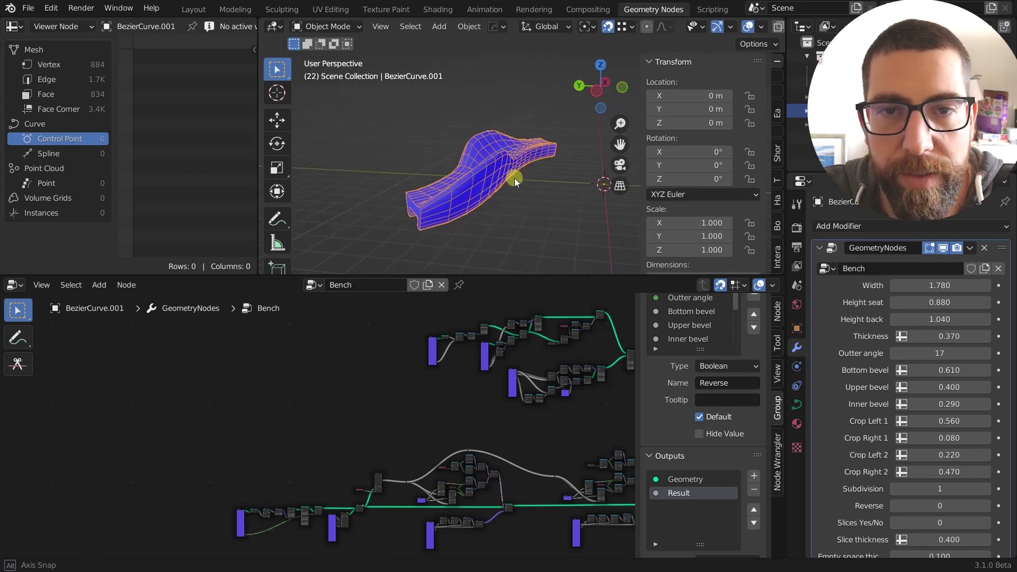
# Step: Turn the viewport's Face Orientation overlay off and back on, and inspect the bench's face directions
pyautogui.click(762, 27)
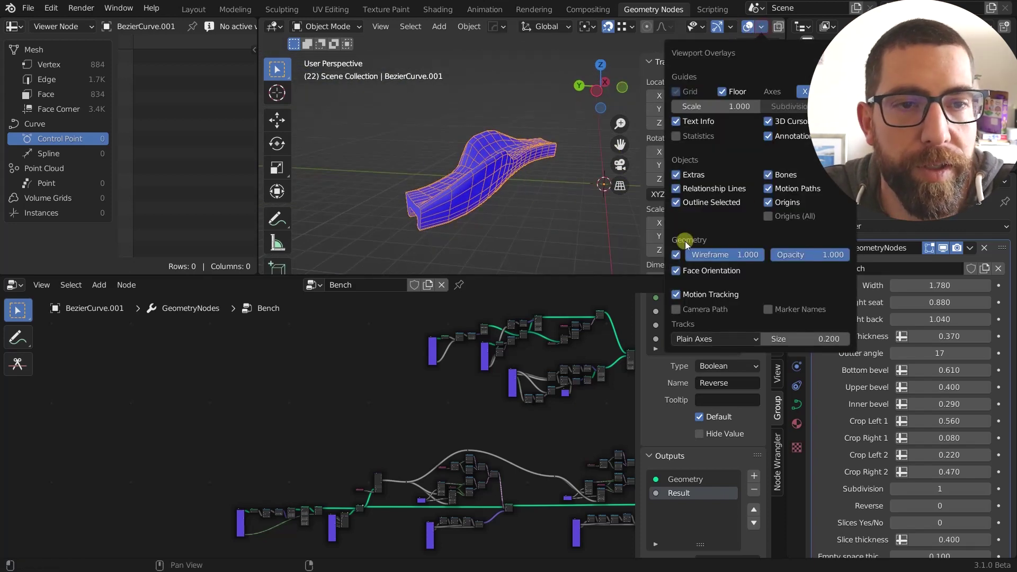
pyautogui.click(676, 270)
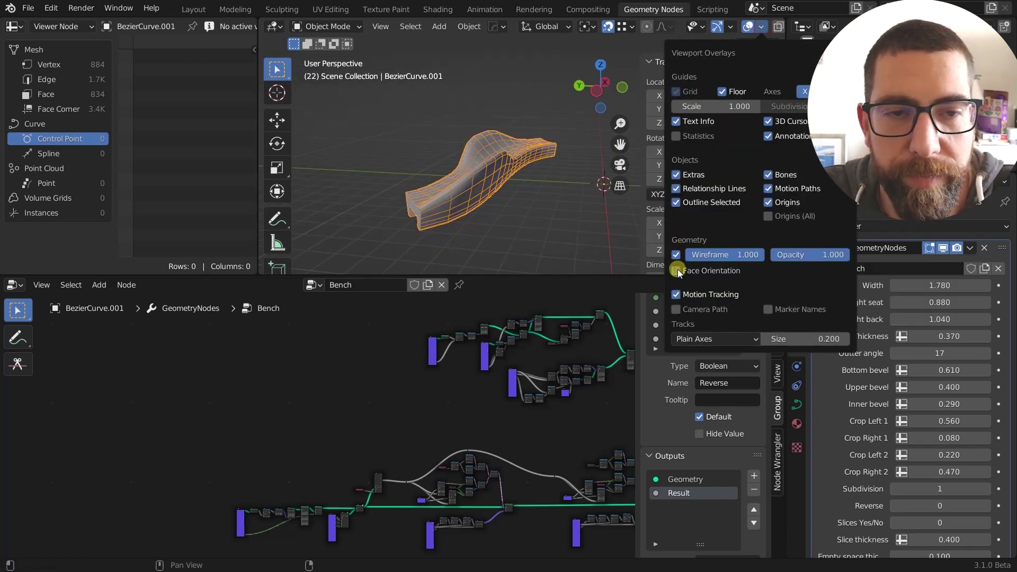
pyautogui.click(676, 270)
pyautogui.moveTo(535, 159); pyautogui.dragTo(522, 188, button='middle')
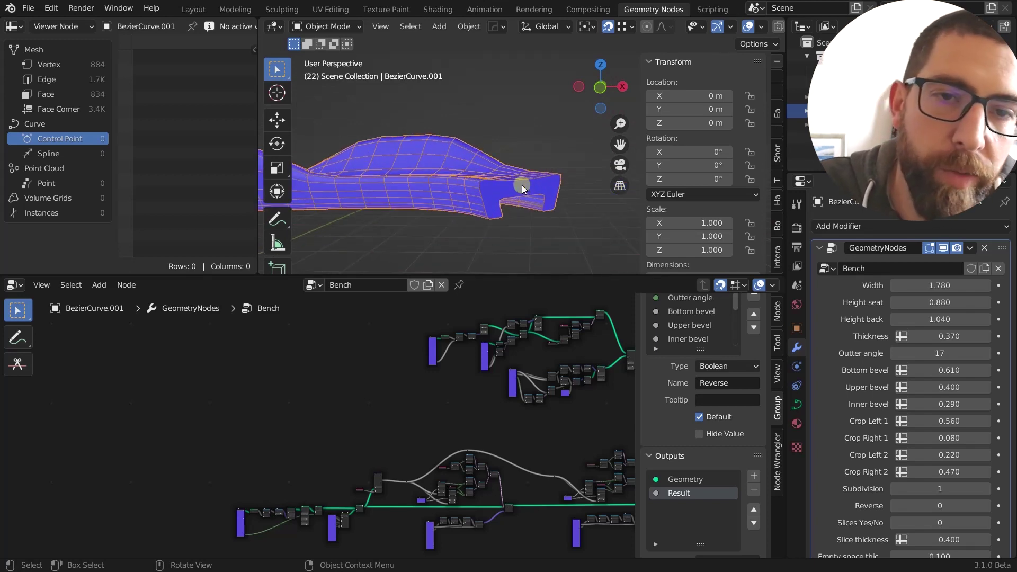
pyautogui.press('Home')
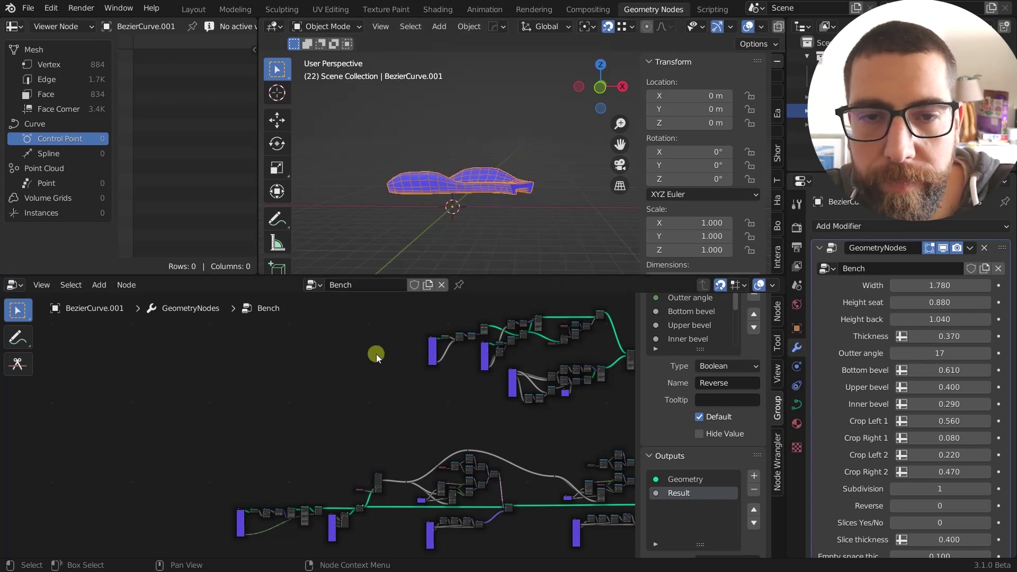
# Step: Hide the sidebars of the node editor and the 3D viewport, and deselect the bench
pyautogui.moveTo(520, 409); pyautogui.dragTo(315, 416, button='middle')
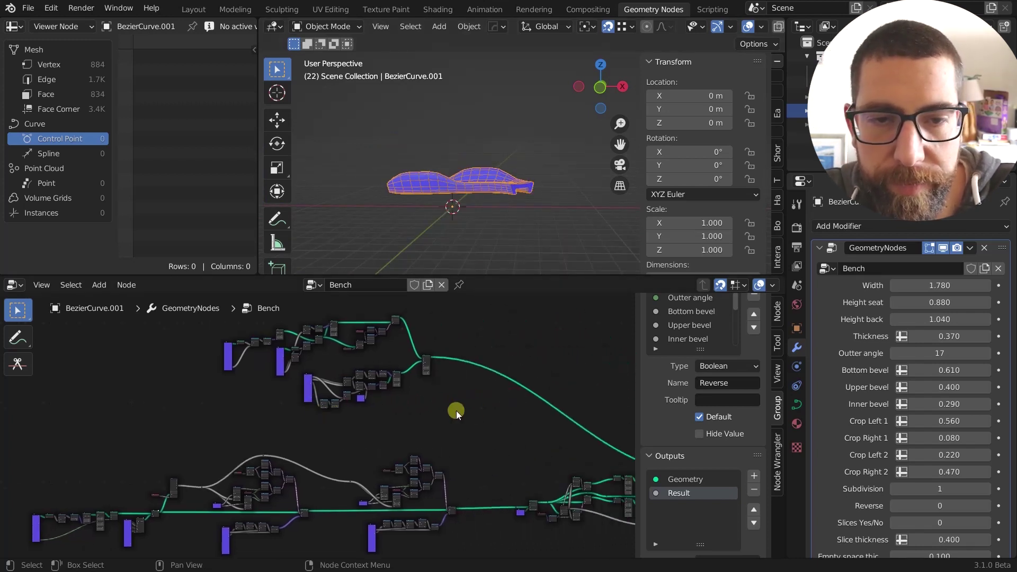
pyautogui.press('n')
pyautogui.click(583, 206)
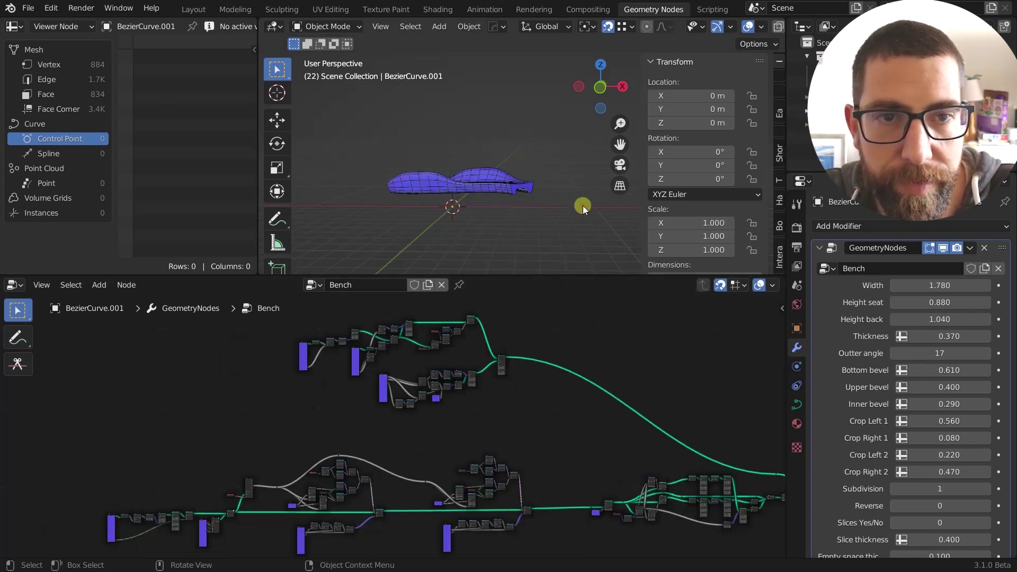
pyautogui.press('n')
# Step: Select the upper cluster of nodes in the Bench node tree, including the node that joins its two branches
pyautogui.scroll(1, 605, 384)
pyautogui.scroll(-2, 586, 391)
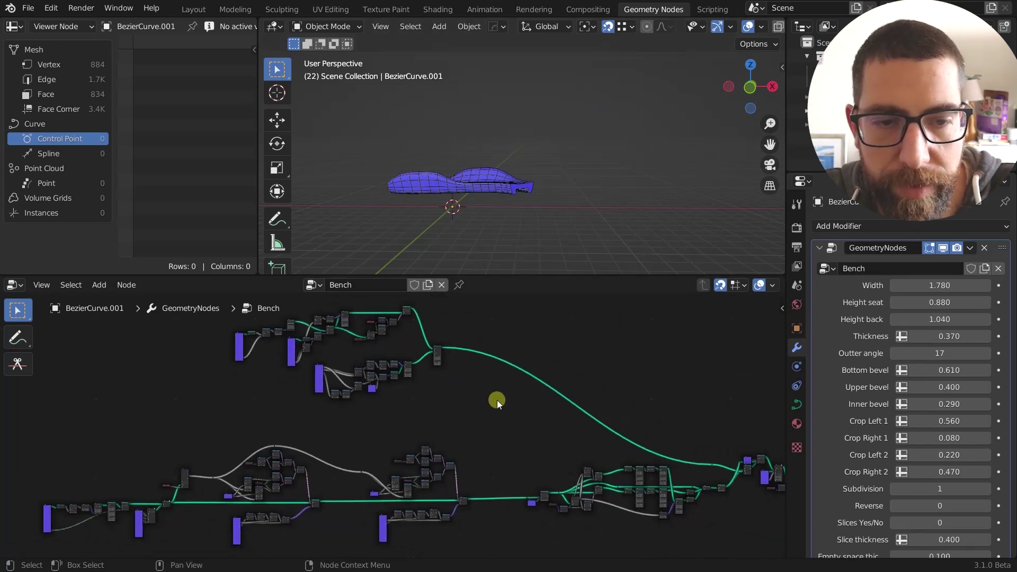
pyautogui.moveTo(483, 408); pyautogui.dragTo(522, 485, button='middle')
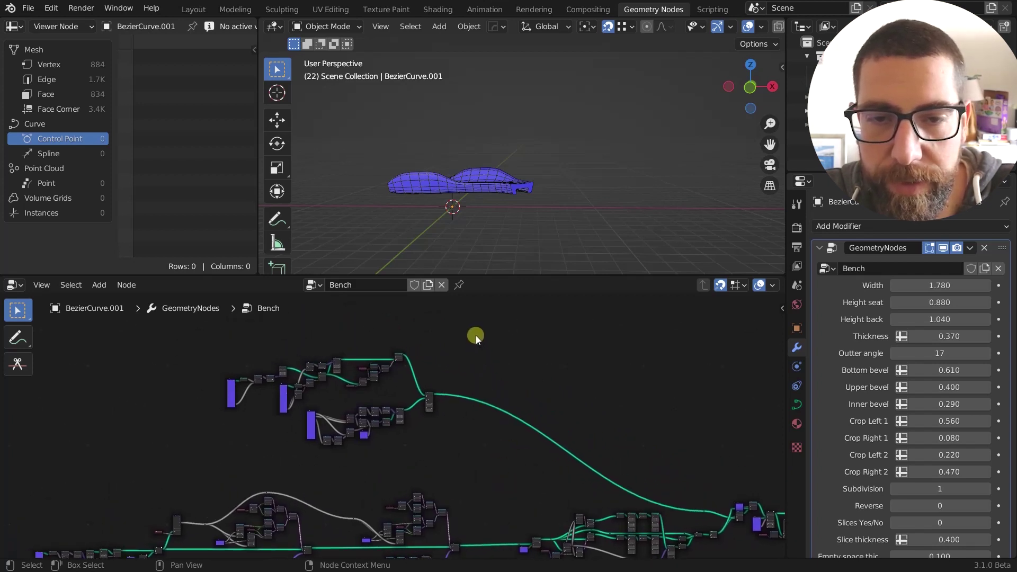
pyautogui.moveTo(476, 335); pyautogui.dragTo(164, 456)
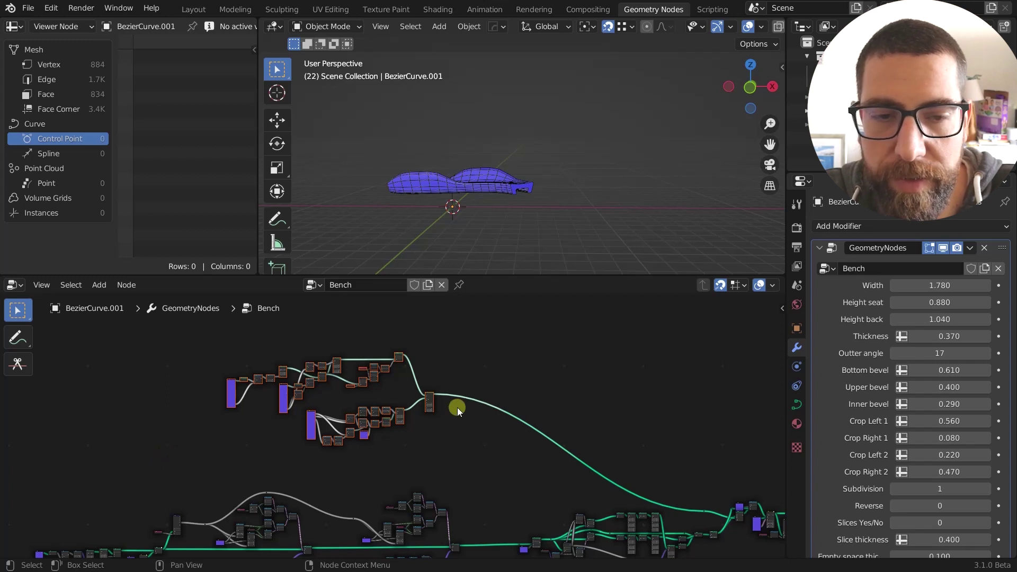
# Step: Preview the output of the node that joins the two branches of the upper node cluster
pyautogui.moveTo(441, 395); pyautogui.dragTo(414, 384, button='middle')
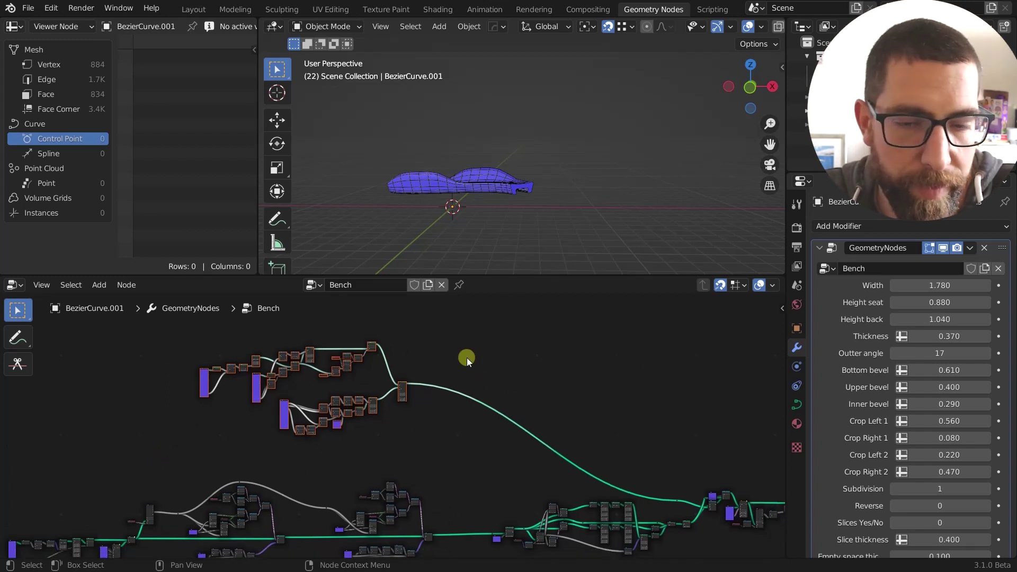
pyautogui.moveTo(467, 357); pyautogui.dragTo(511, 352, button='middle')
pyautogui.scroll(2, 452, 379)
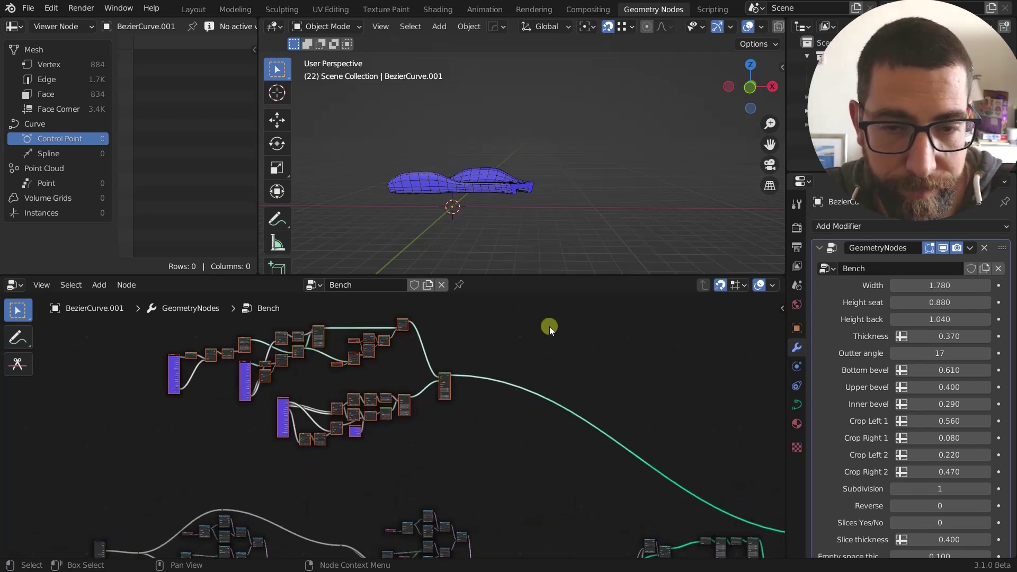
pyautogui.scroll(-2, 549, 326)
pyautogui.keyDown('ctrl'); pyautogui.keyDown('shift'); pyautogui.click(462, 373); pyautogui.keyUp('shift'); pyautogui.keyUp('ctrl')
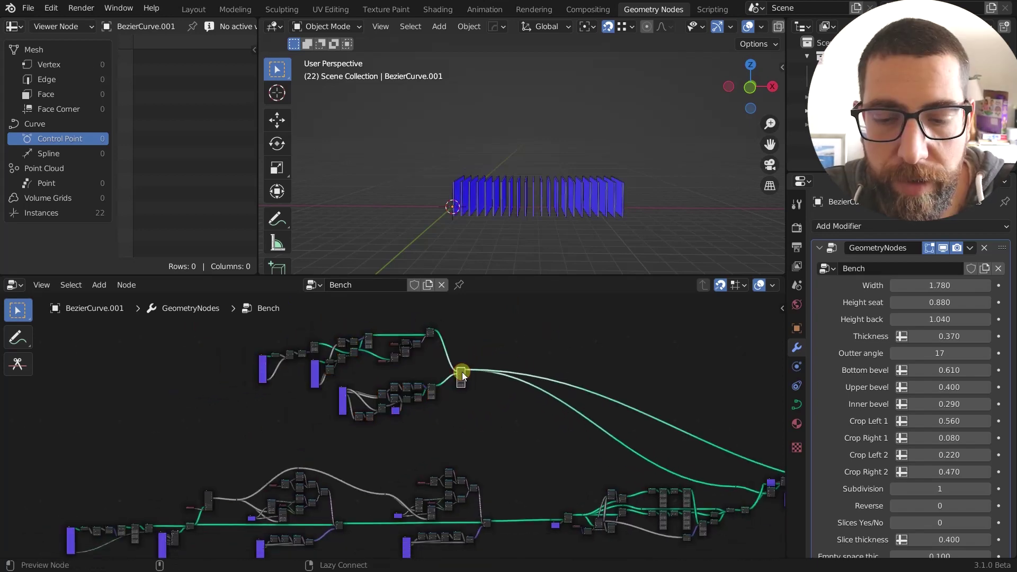
pyautogui.scroll(3, 462, 373)
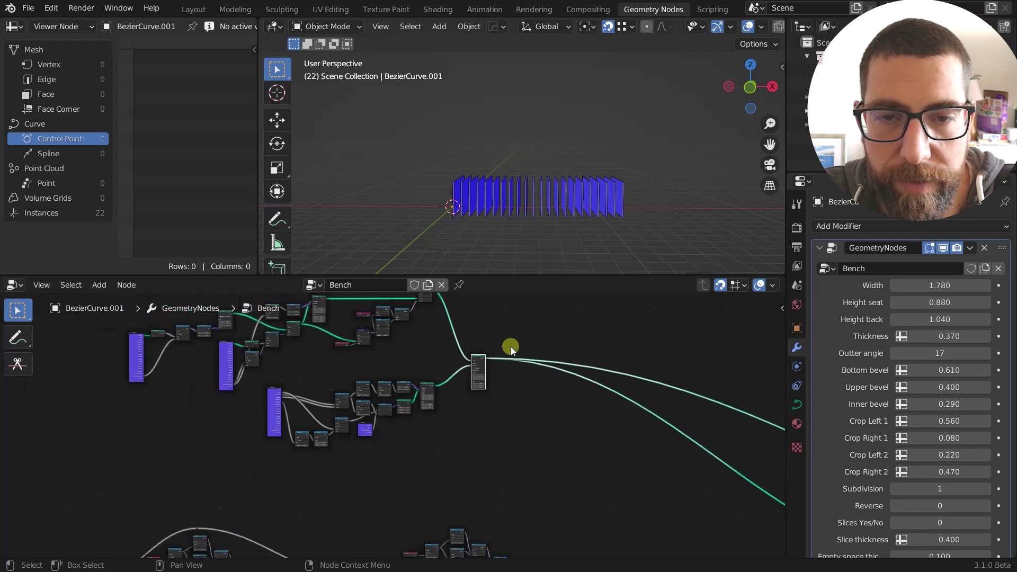
pyautogui.scroll(-3, 511, 346)
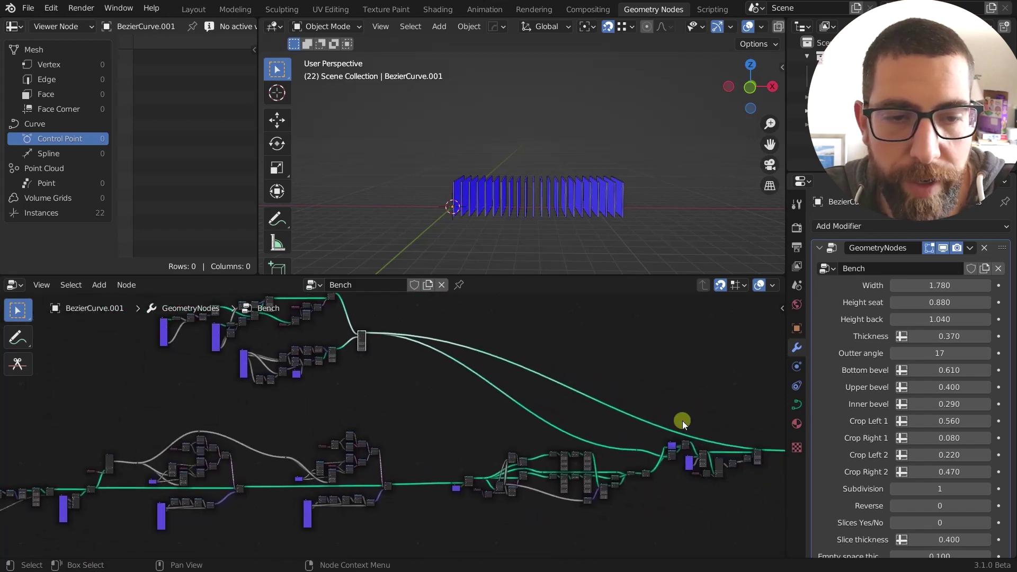
# Step: Preview the main-chain node where the first selection and offset branches meet
pyautogui.moveTo(353, 430); pyautogui.dragTo(588, 382, button='middle')
pyautogui.scroll(8, 406, 394)
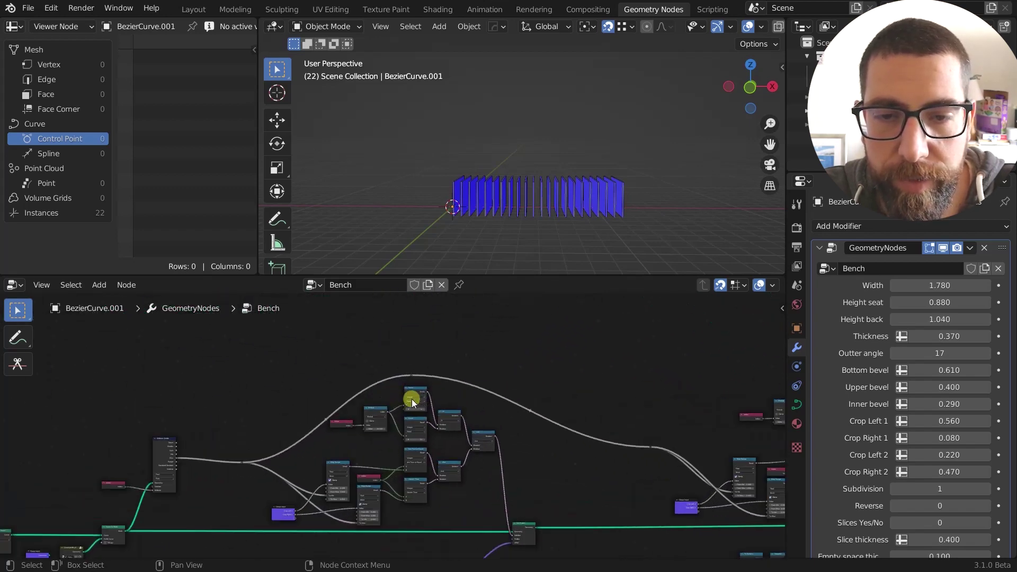
pyautogui.click(165, 450)
pyautogui.moveTo(243, 433); pyautogui.dragTo(391, 317, button='middle')
pyautogui.keyDown('ctrl'); pyautogui.keyDown('shift'); pyautogui.click(671, 412); pyautogui.keyUp('shift'); pyautogui.keyUp('ctrl')
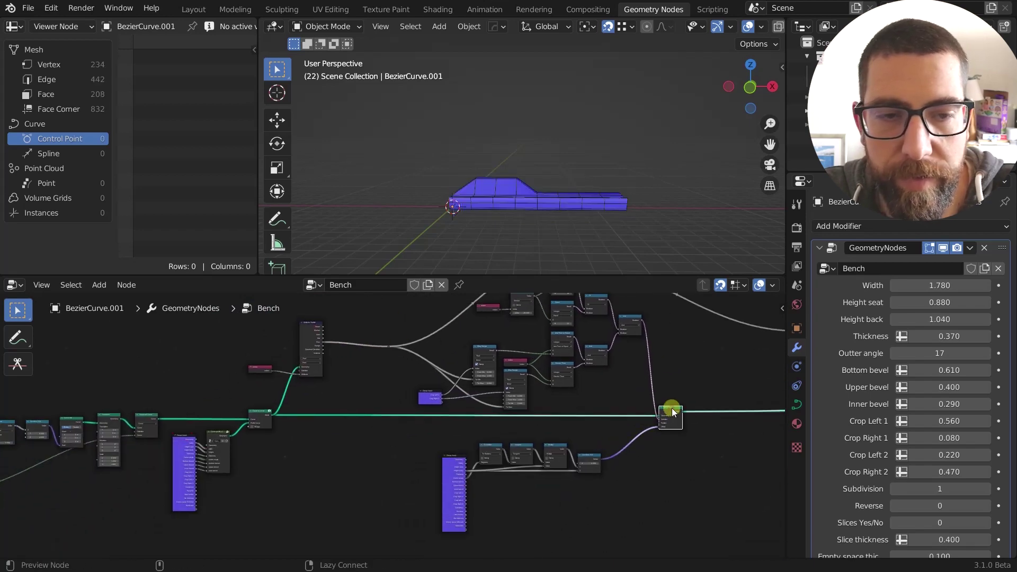
pyautogui.scroll(6, 674, 412)
pyautogui.scroll(-5, 594, 406)
pyautogui.scroll(3, 243, 412)
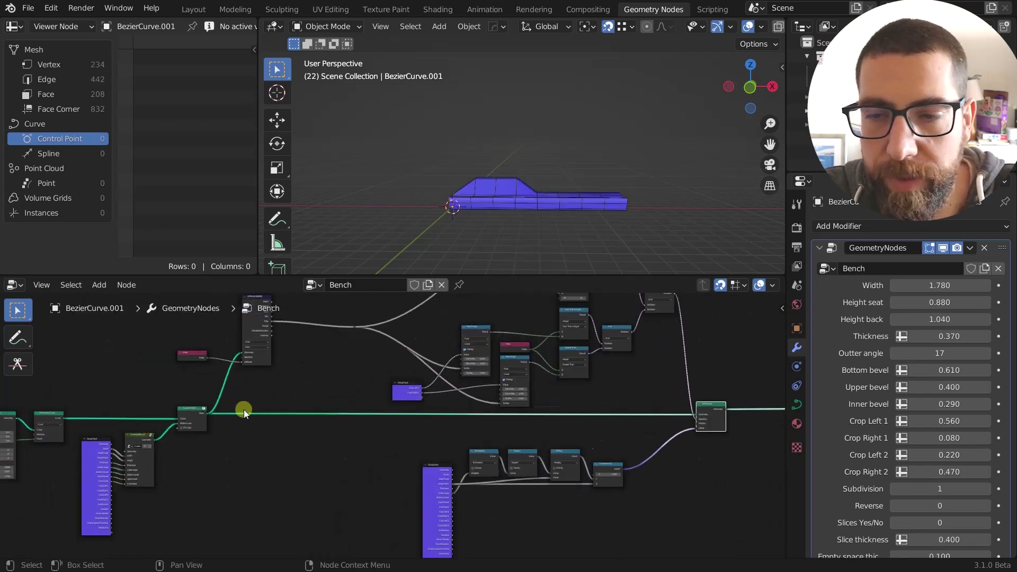
# Step: Preview the Curve to Mesh output and inspect the main node chain that follows it
pyautogui.keyDown('ctrl'); pyautogui.keyDown('shift'); pyautogui.click(191, 415); pyautogui.keyUp('shift'); pyautogui.keyUp('ctrl')
pyautogui.keyDown('ctrl'); pyautogui.keyDown('shift'); pyautogui.click(191, 416); pyautogui.keyUp('shift'); pyautogui.keyUp('ctrl')
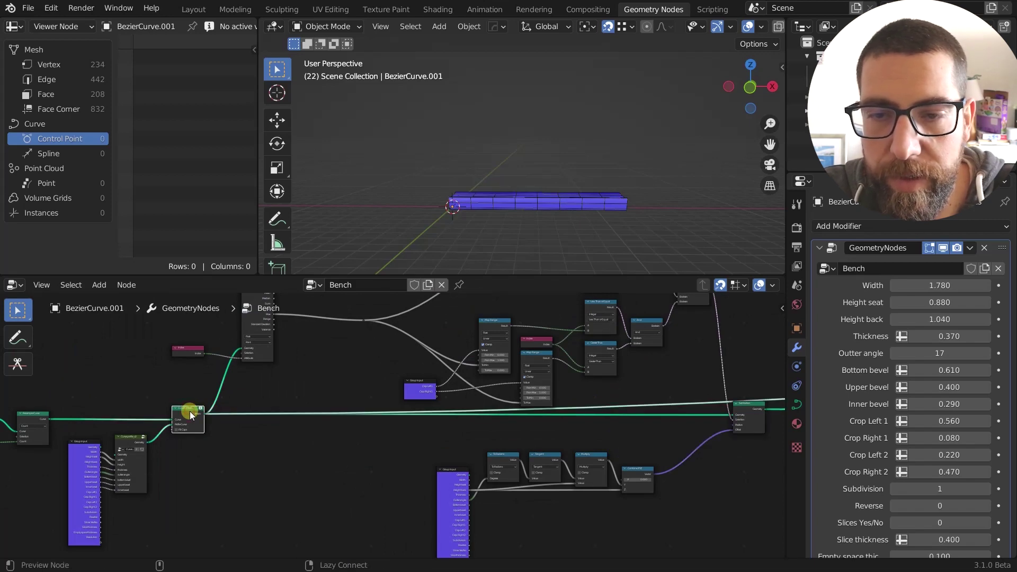
pyautogui.scroll(-4, 190, 415)
pyautogui.moveTo(681, 401); pyautogui.dragTo(272, 390, button='middle')
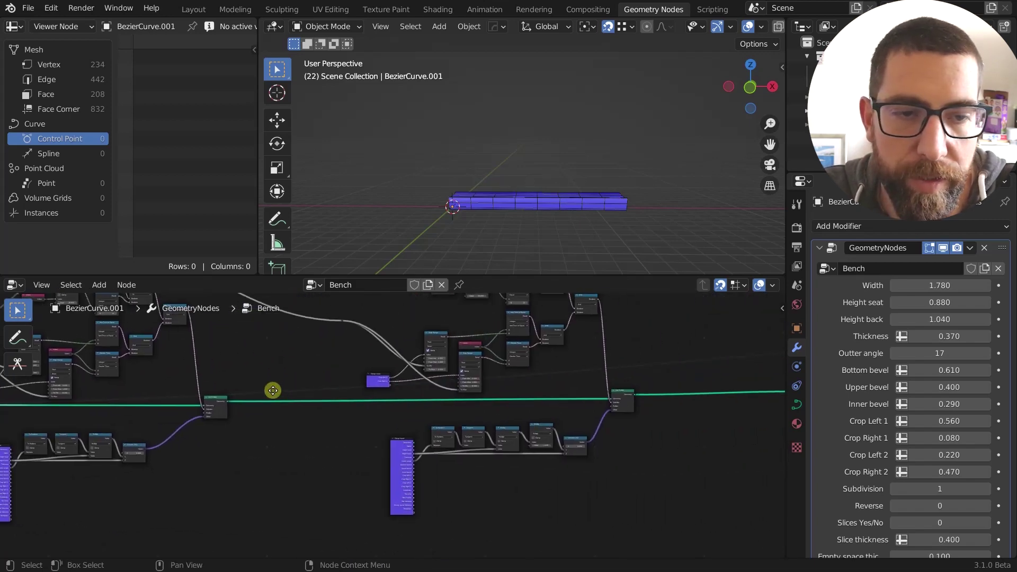
pyautogui.moveTo(637, 362); pyautogui.dragTo(363, 366, button='middle')
pyautogui.scroll(-5, 427, 360)
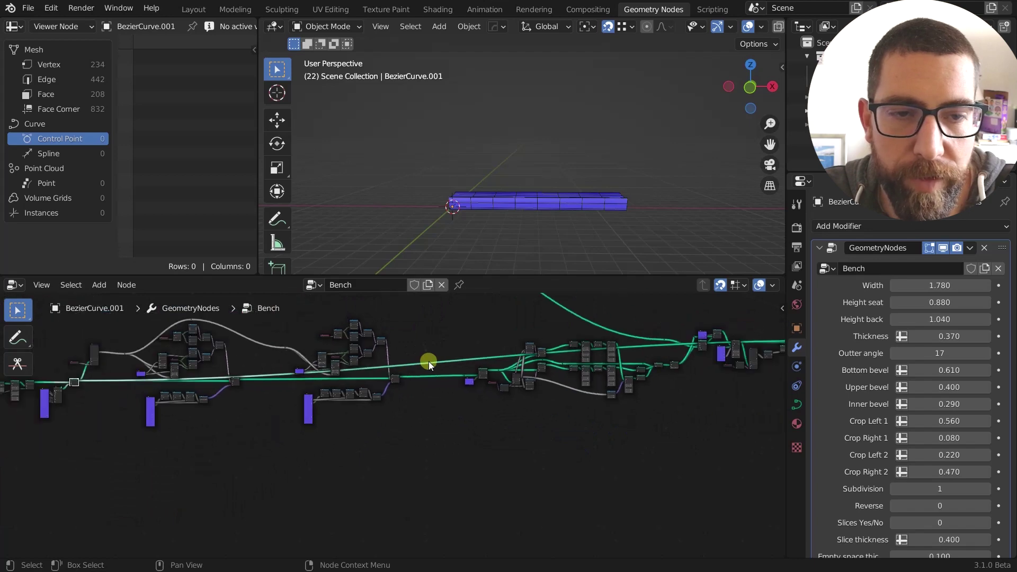
# Step: Preview the Transform node and the Curve Line node at the start of the tree, and inspect the line in the viewport
pyautogui.moveTo(196, 401); pyautogui.dragTo(519, 371, button='middle')
pyautogui.scroll(4, 494, 366)
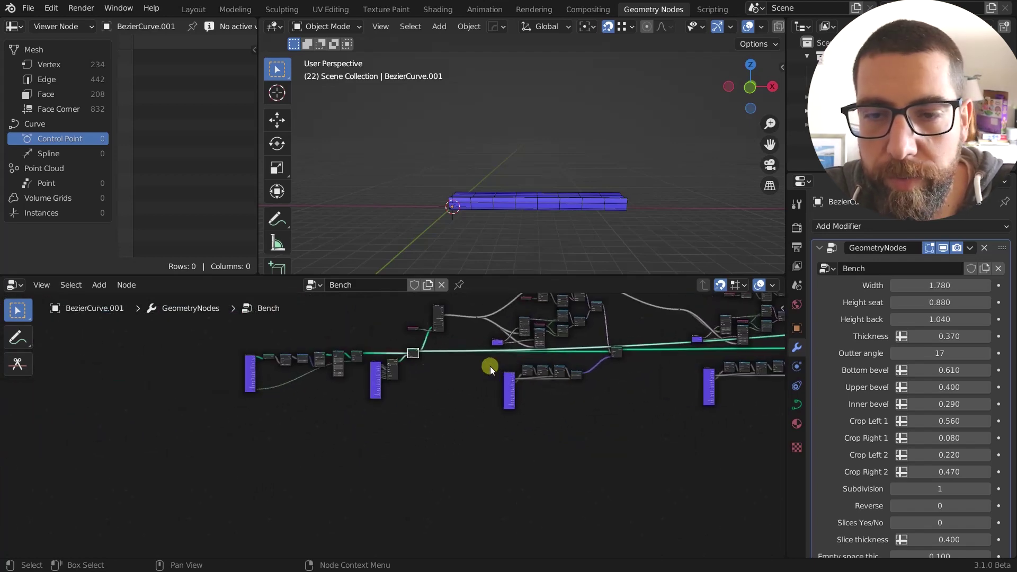
pyautogui.scroll(4, 424, 347)
pyautogui.scroll(3, 439, 347)
pyautogui.moveTo(473, 398); pyautogui.dragTo(513, 410, button='middle')
pyautogui.scroll(8, 212, 387)
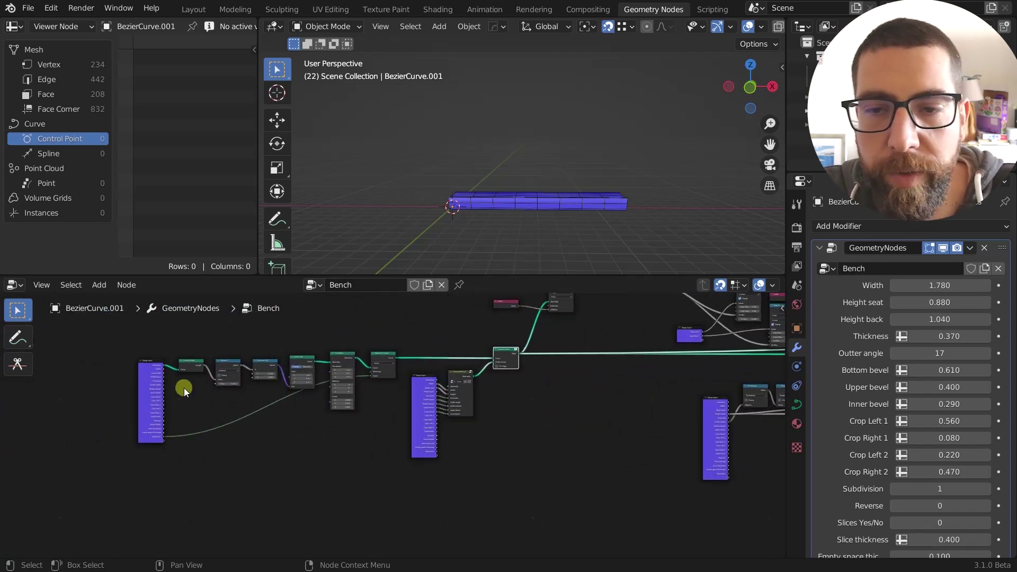
pyautogui.scroll(3, 190, 393)
pyautogui.moveTo(206, 398); pyautogui.dragTo(196, 416, button='middle')
pyautogui.keyDown('ctrl'); pyautogui.keyDown('shift'); pyautogui.click(476, 342); pyautogui.keyUp('shift'); pyautogui.keyUp('ctrl')
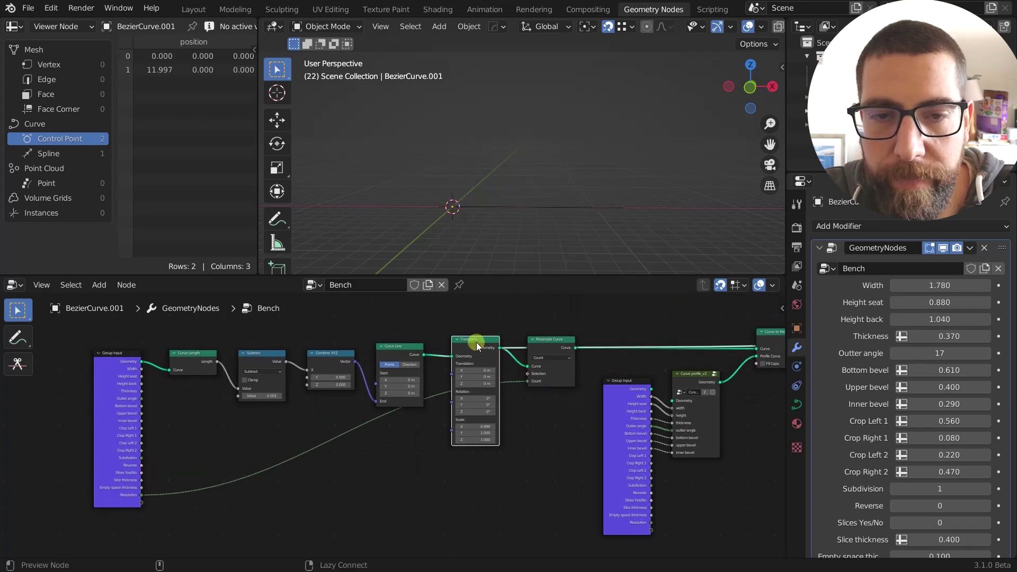
pyautogui.keyDown('ctrl'); pyautogui.keyDown('shift'); pyautogui.click(410, 365); pyautogui.keyUp('shift'); pyautogui.keyUp('ctrl')
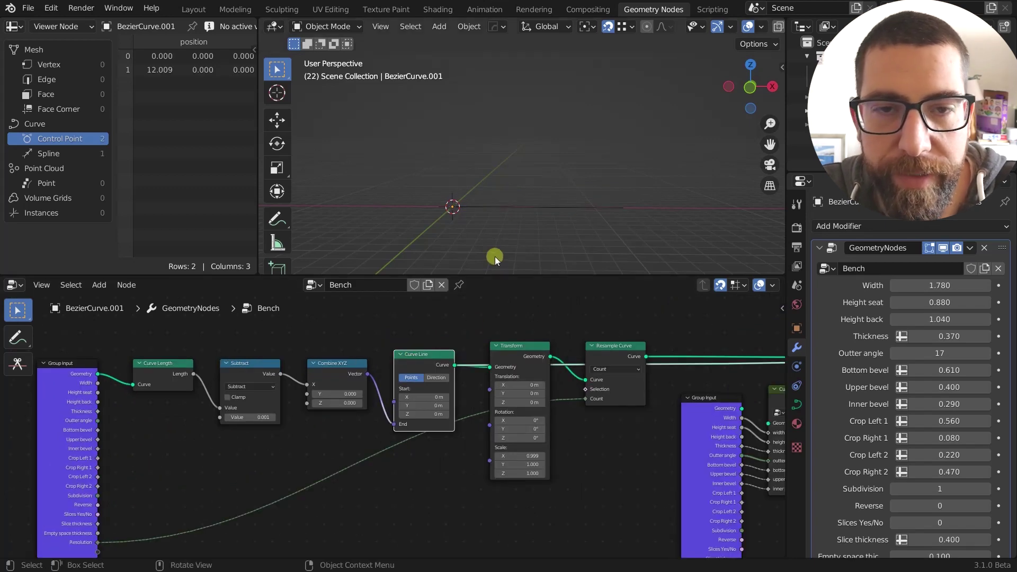
pyautogui.moveTo(495, 258); pyautogui.dragTo(602, 235, button='middle')
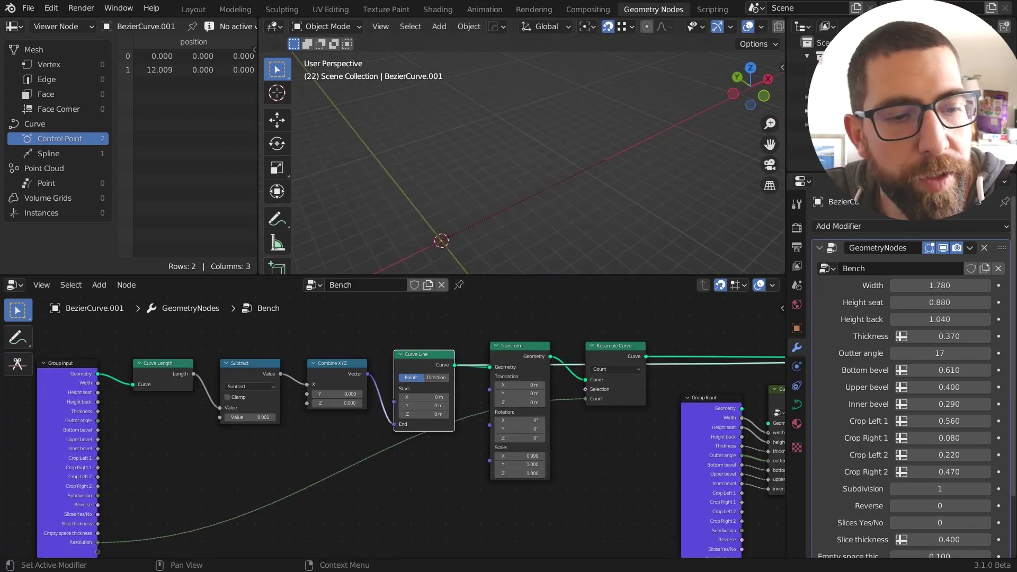
# Step: Preview the last node before the group output and select the bench in the viewport
pyautogui.scroll(-3, 927, 424)
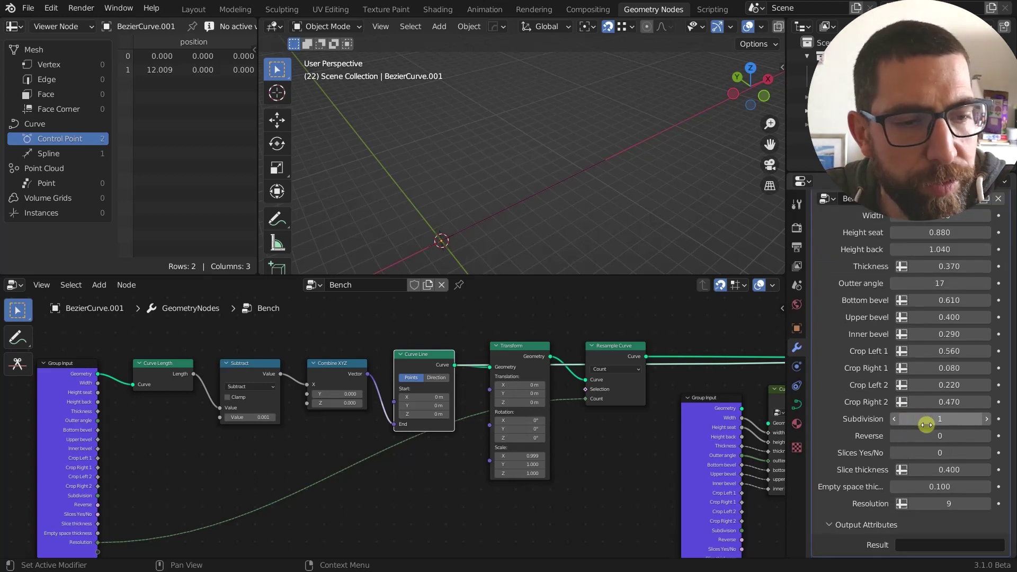
pyautogui.scroll(-6, 371, 477)
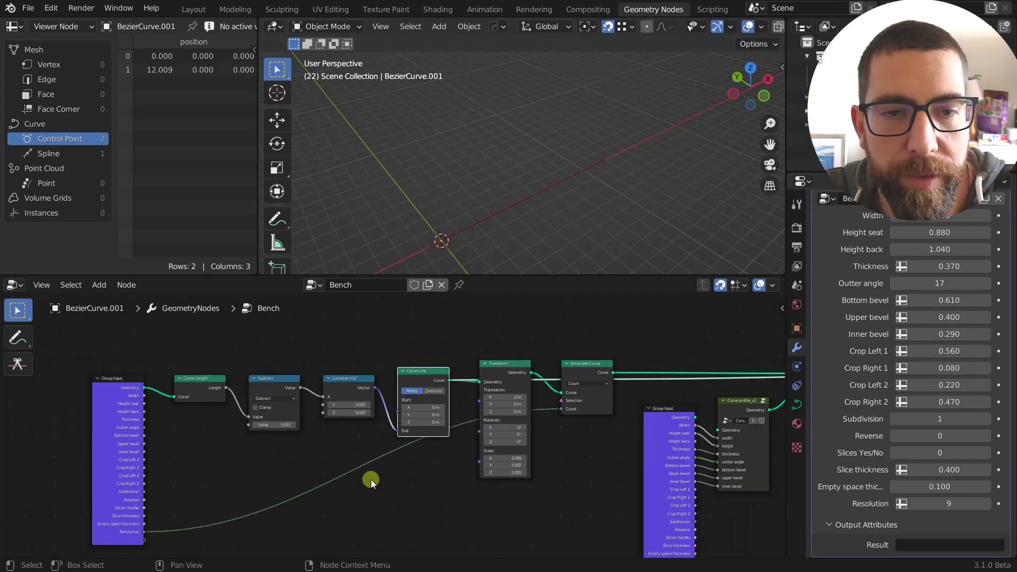
pyautogui.moveTo(564, 504); pyautogui.dragTo(171, 466, button='middle')
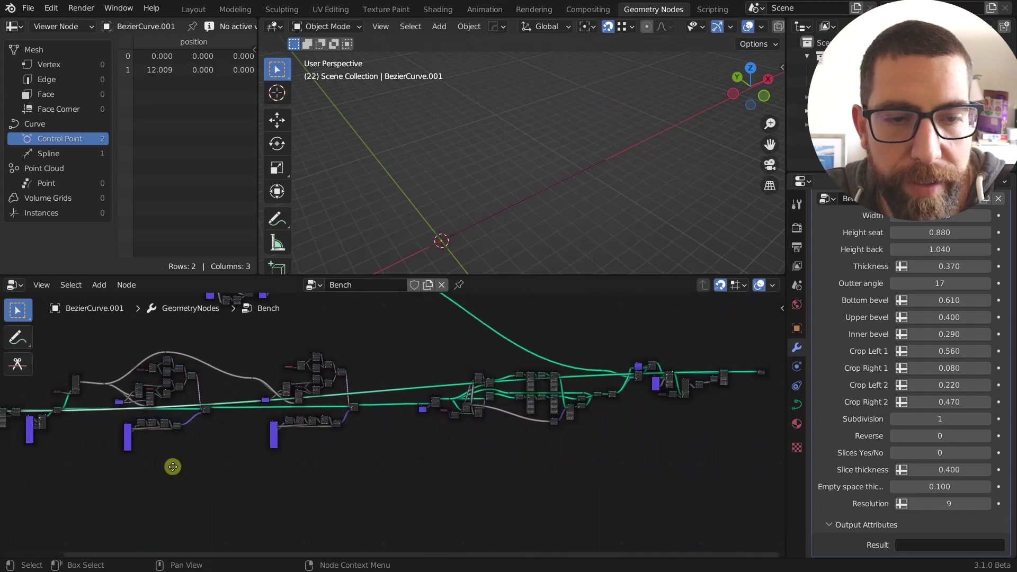
pyautogui.keyDown('ctrl'); pyautogui.keyDown('shift'); pyautogui.click(724, 374); pyautogui.keyUp('shift'); pyautogui.keyUp('ctrl')
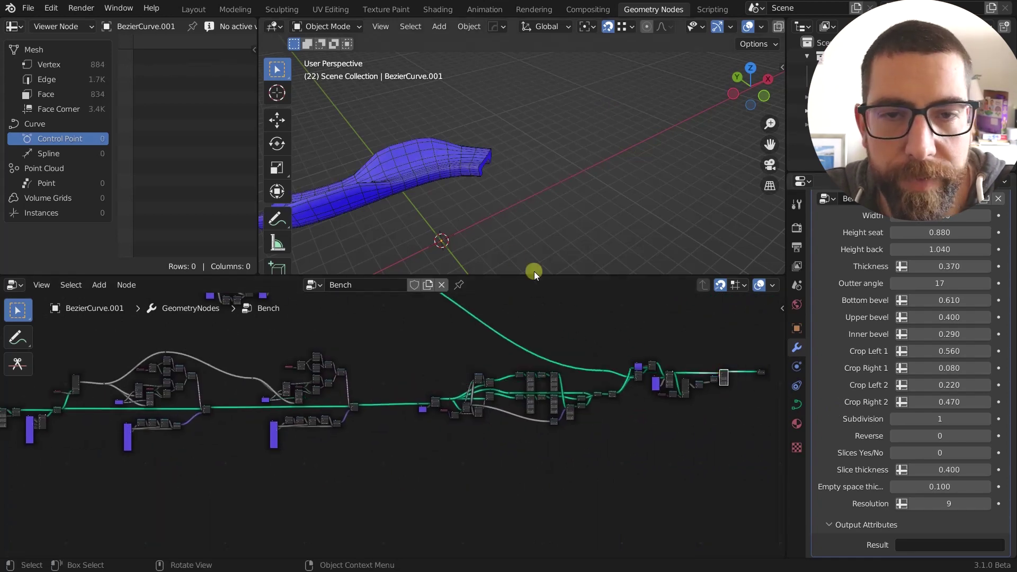
pyautogui.moveTo(529, 272); pyautogui.dragTo(548, 176, button='middle')
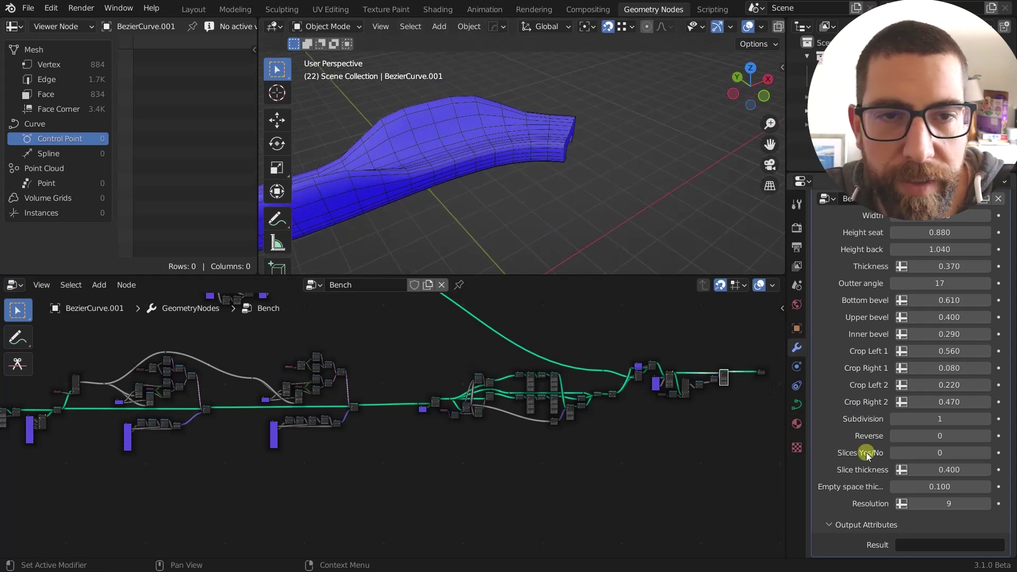
pyautogui.click(954, 518)
pyautogui.moveTo(625, 228); pyautogui.dragTo(606, 187, button='middle')
pyautogui.click(603, 170)
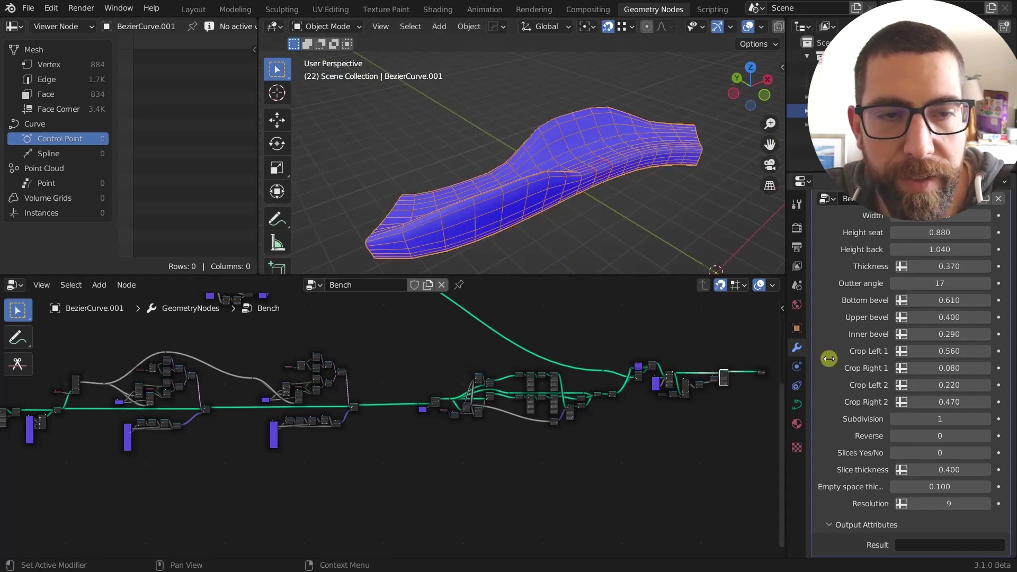
# Step: Raise the bench's Resolution to 11, return it to 9, and inspect the mesh
pyautogui.moveTo(942, 504)
pyautogui.mouseDown()
pyautogui.moveTo(973, 503)
pyautogui.moveTo(948, 503)
pyautogui.mouseUp()
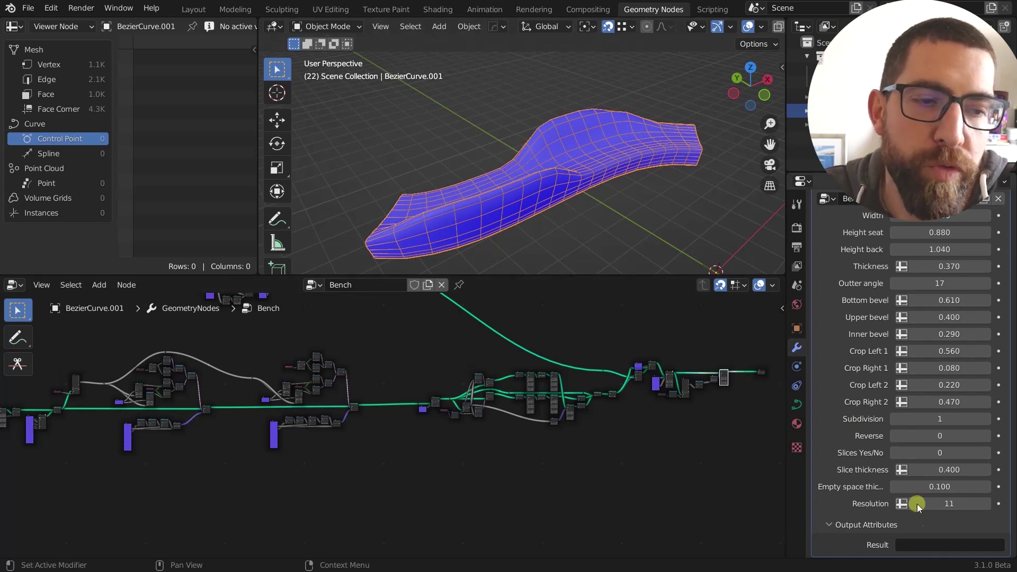
pyautogui.moveTo(952, 507); pyautogui.dragTo(947, 504)
pyautogui.moveTo(493, 204); pyautogui.dragTo(532, 160, button='middle')
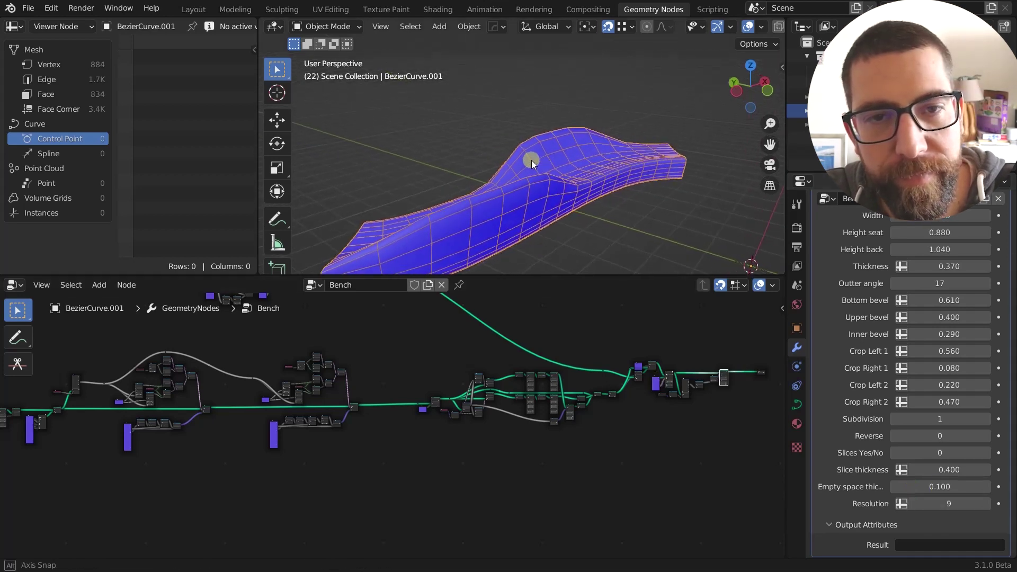
# Step: Select the Resample Curve node and trace its Count link back to the group input's Resolution
pyautogui.click(666, 440)
pyautogui.moveTo(326, 481); pyautogui.dragTo(564, 470, button='middle')
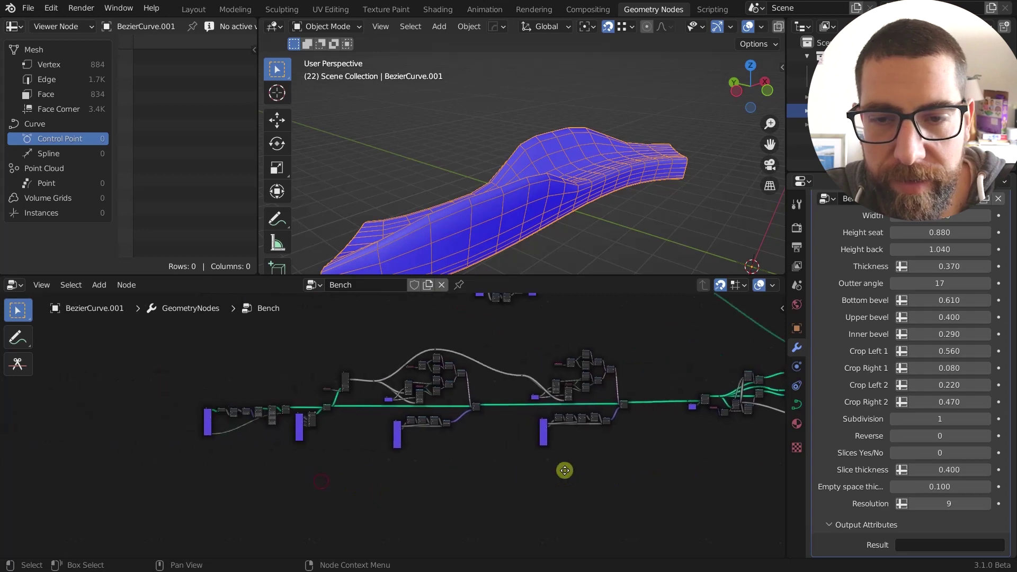
pyautogui.scroll(4, 284, 406)
pyautogui.scroll(2, 284, 406)
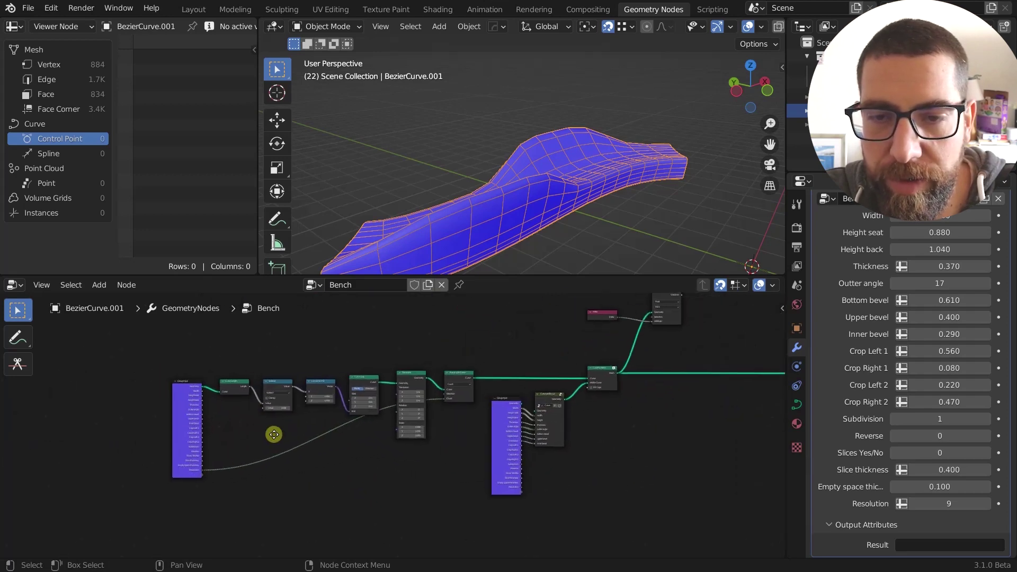
pyautogui.scroll(3, 437, 396)
pyautogui.click(478, 399)
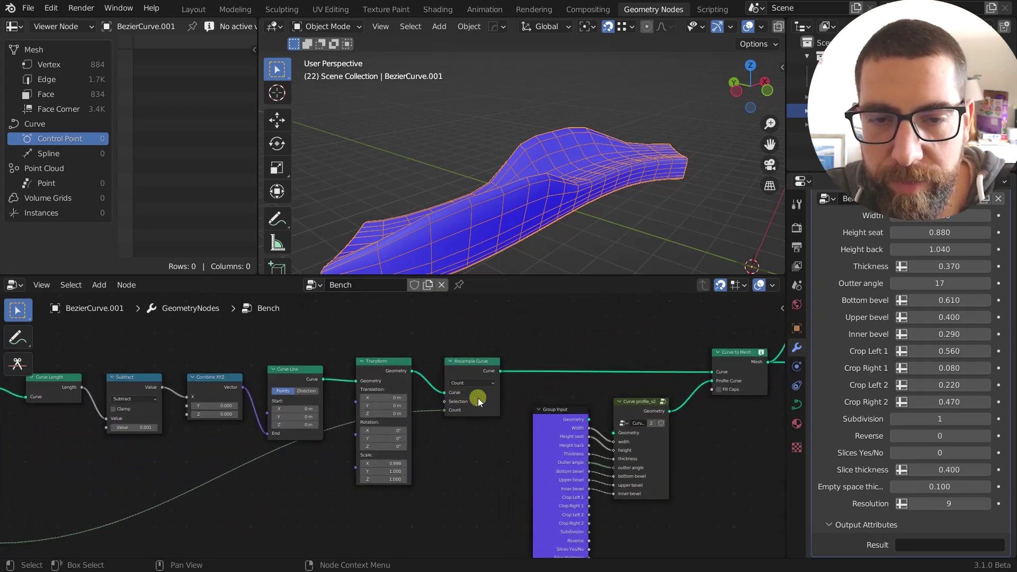
pyautogui.scroll(-3, 481, 374)
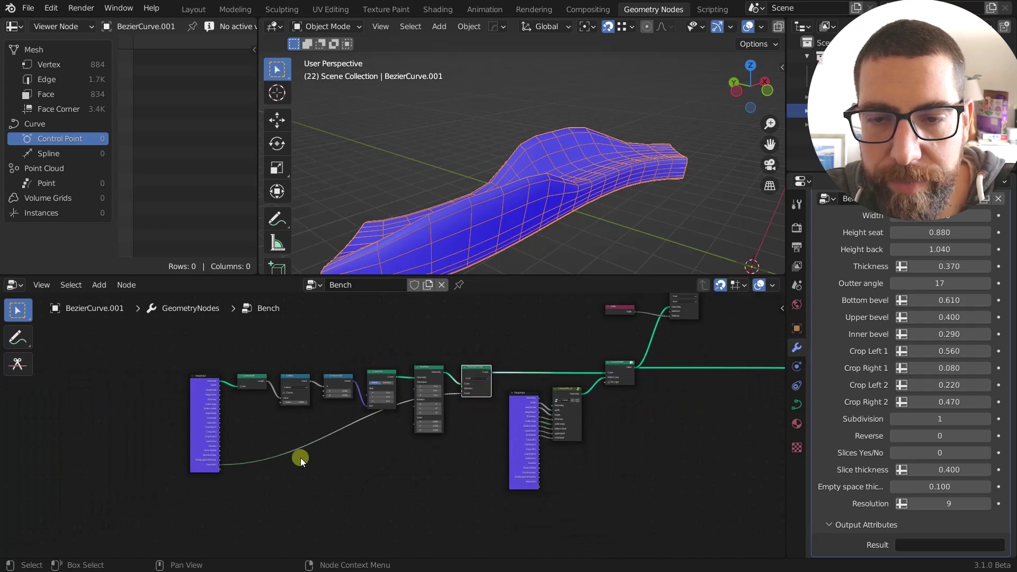
pyautogui.scroll(2, 371, 448)
pyautogui.scroll(2, 547, 237)
# Step: Inspect the bench's mesh segments from several angles and set Subdivision to 0
pyautogui.moveTo(548, 238); pyautogui.dragTo(542, 207, button='middle')
pyautogui.scroll(-3, 542, 208)
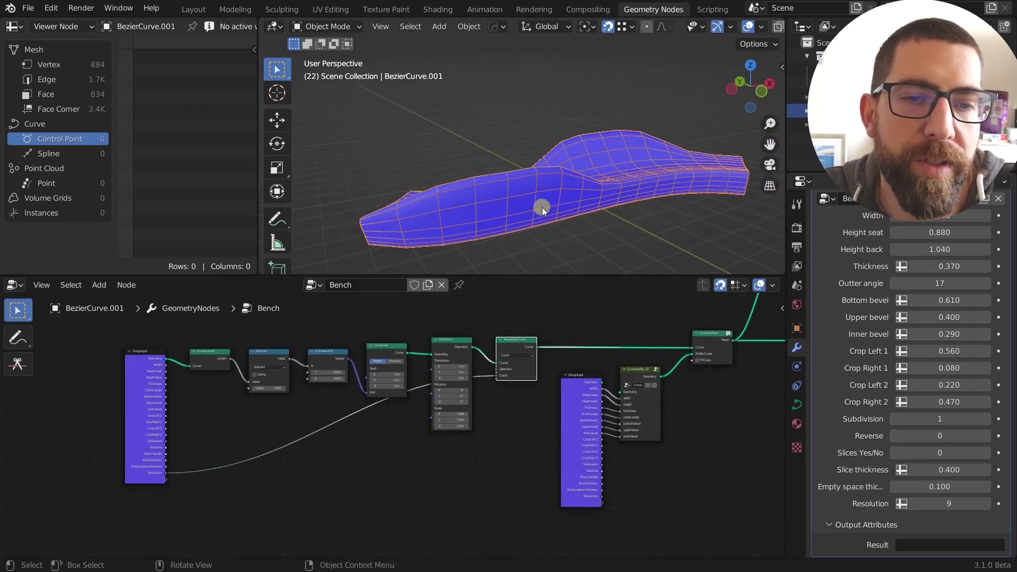
pyautogui.moveTo(682, 179); pyautogui.dragTo(718, 166, button='middle')
pyautogui.scroll(2, 622, 171)
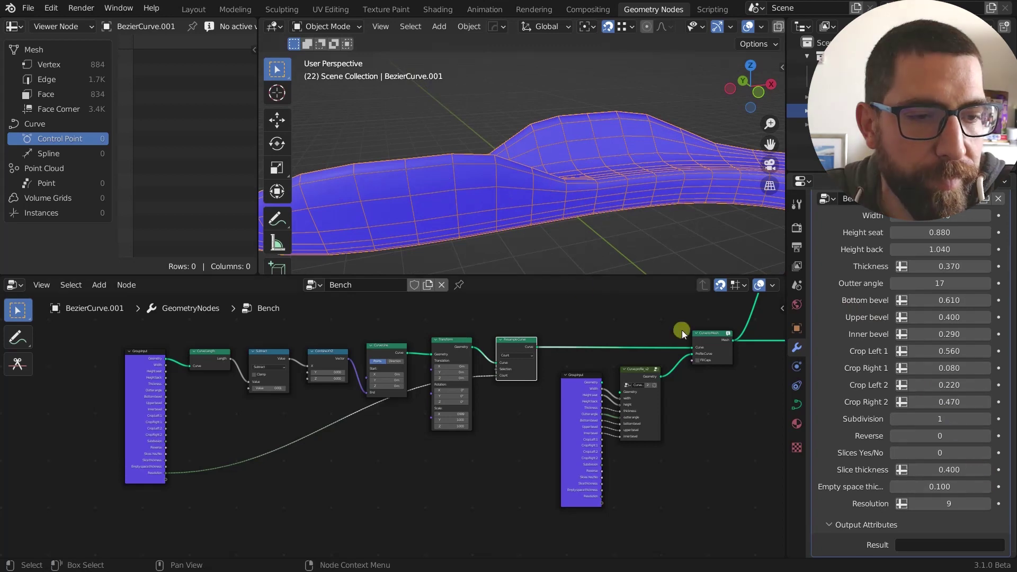
pyautogui.scroll(-4, 521, 214)
pyautogui.moveTo(474, 231); pyautogui.dragTo(476, 228, button='middle')
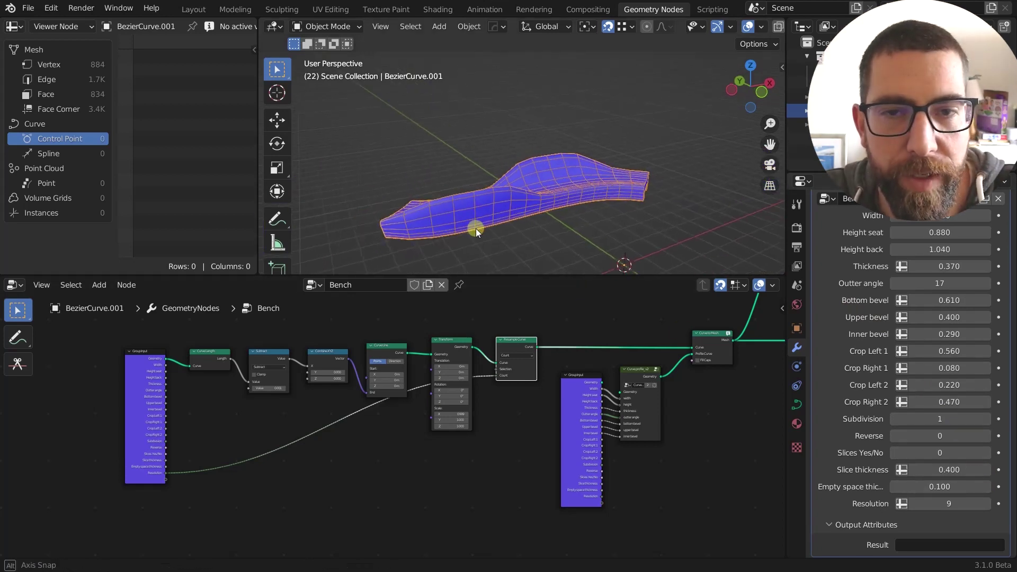
pyautogui.click(895, 420)
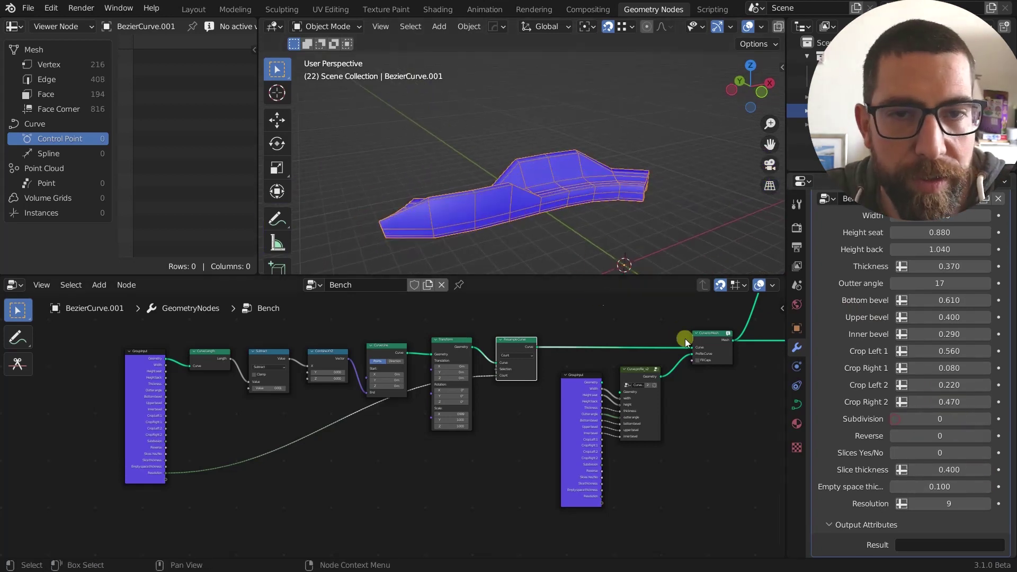
pyautogui.moveTo(555, 265); pyautogui.dragTo(587, 149, button='middle')
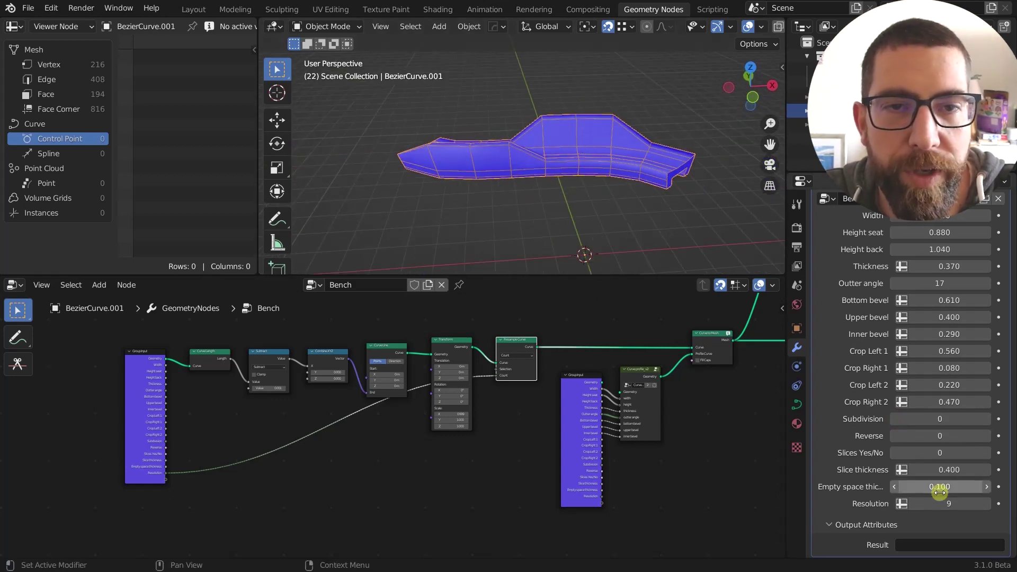
# Step: Lower the bench's Resolution to 4
pyautogui.click(911, 505)
pyautogui.click(911, 505)
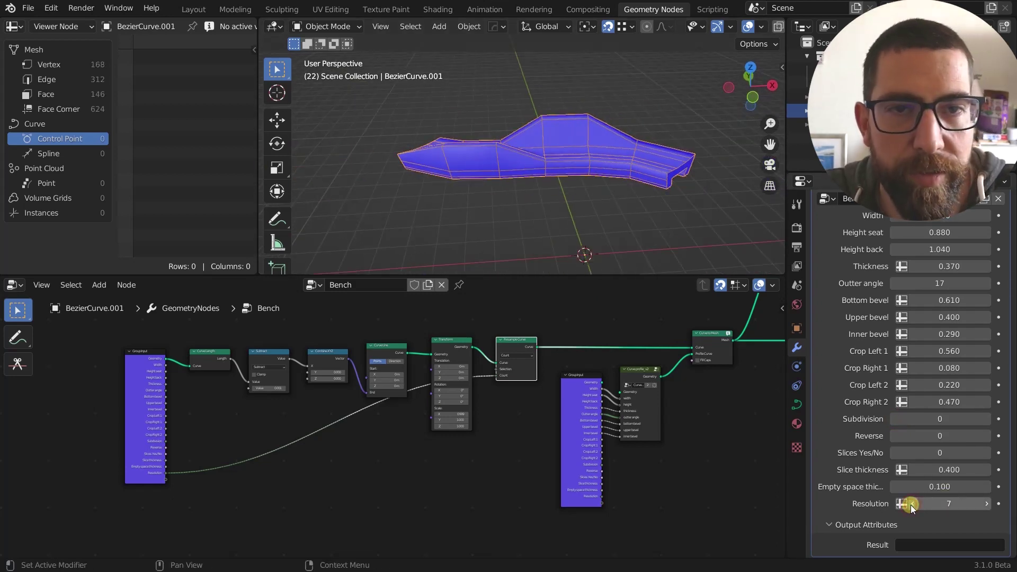
pyautogui.click(911, 504)
pyautogui.click(911, 505)
pyautogui.click(911, 504)
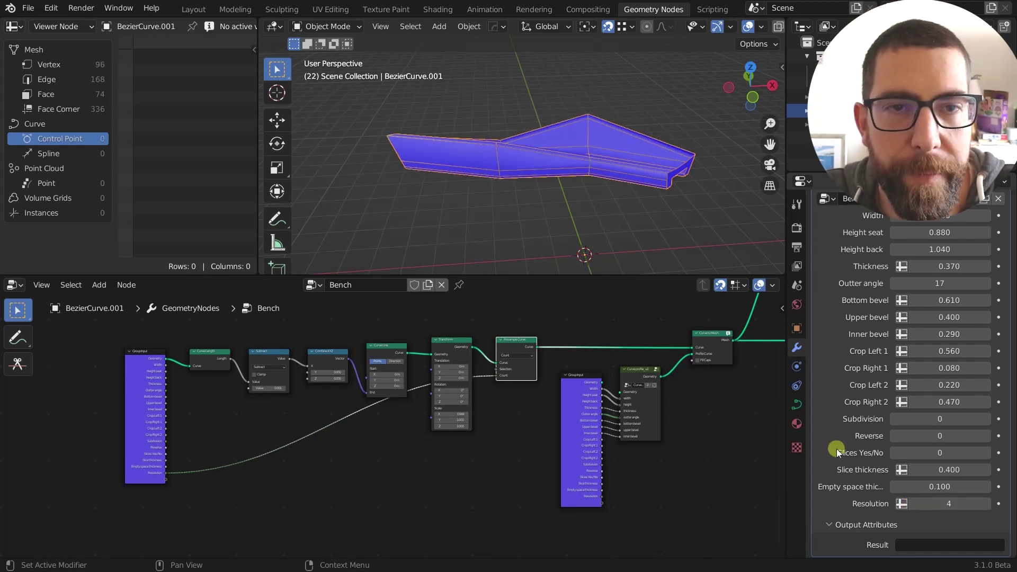
# Step: Raise the bench's Resolution to 14 and on to 15, and inspect the mesh divisions from other angles
pyautogui.moveTo(653, 198); pyautogui.dragTo(615, 177, button='middle')
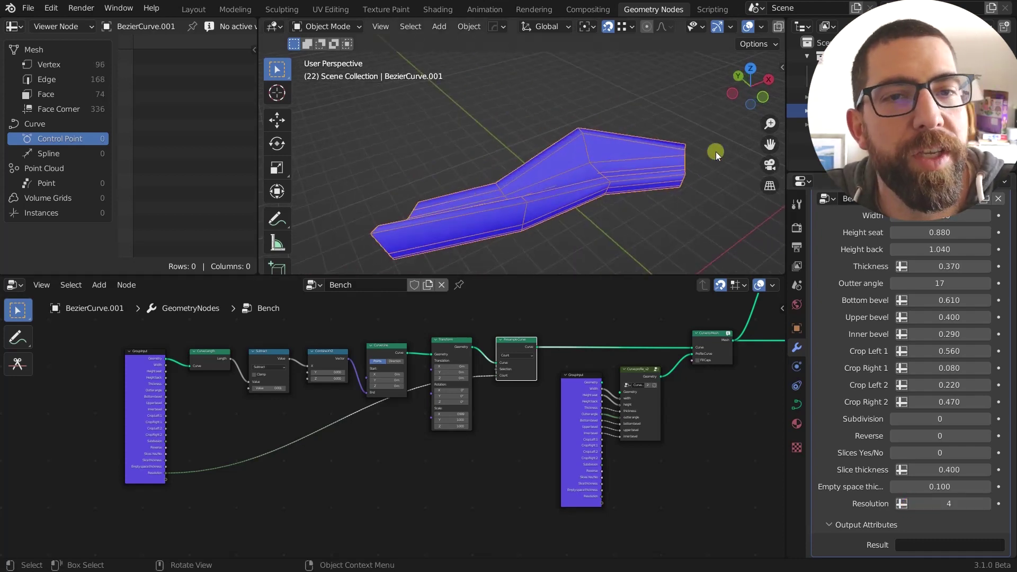
pyautogui.moveTo(937, 503); pyautogui.dragTo(948, 499)
pyautogui.scroll(1, 595, 211)
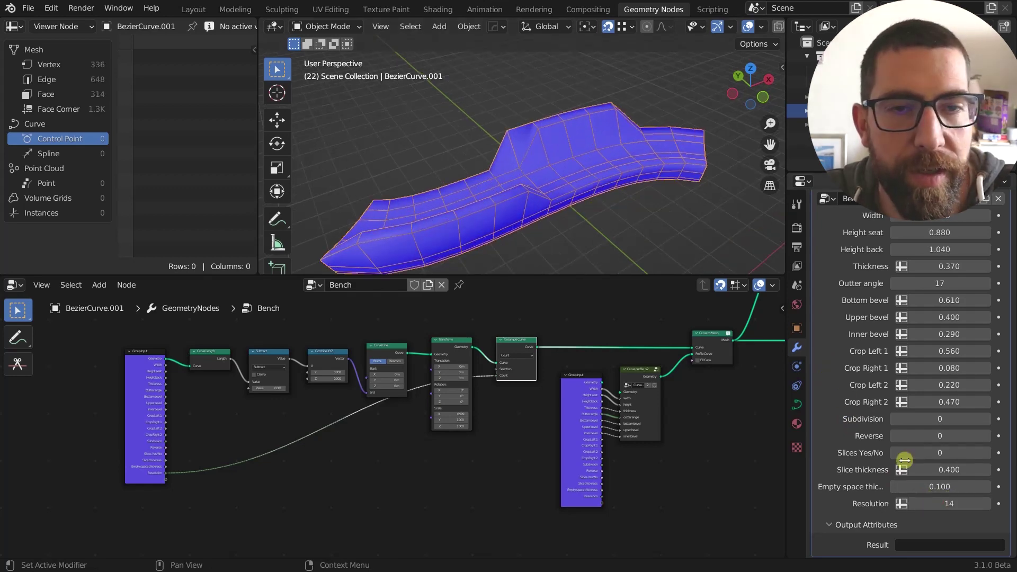
pyautogui.click(988, 504)
pyautogui.moveTo(715, 240); pyautogui.dragTo(567, 177, button='middle')
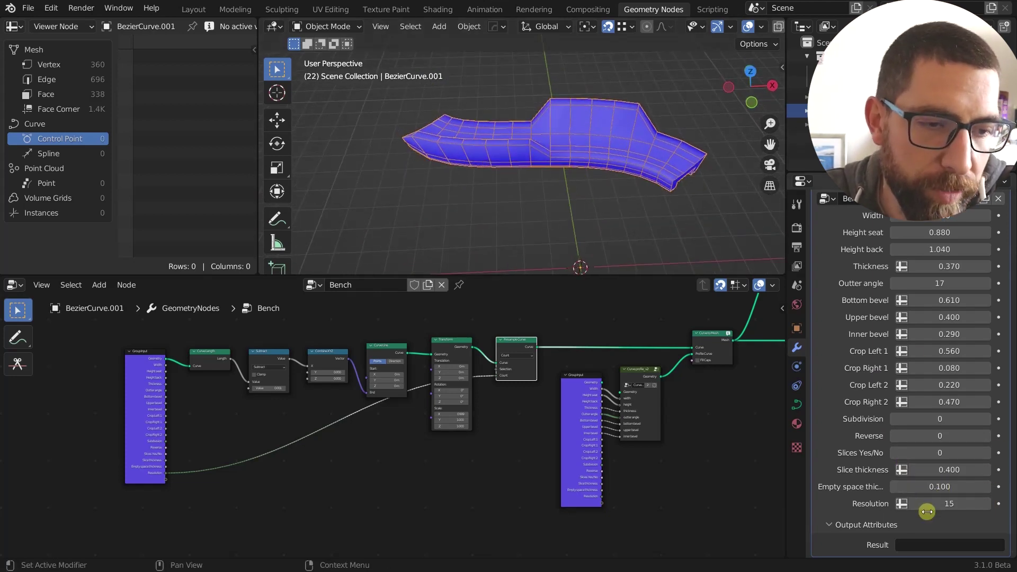
# Step: Set the bench's Resolution to 9
pyautogui.moveTo(953, 506); pyautogui.dragTo(947, 507)
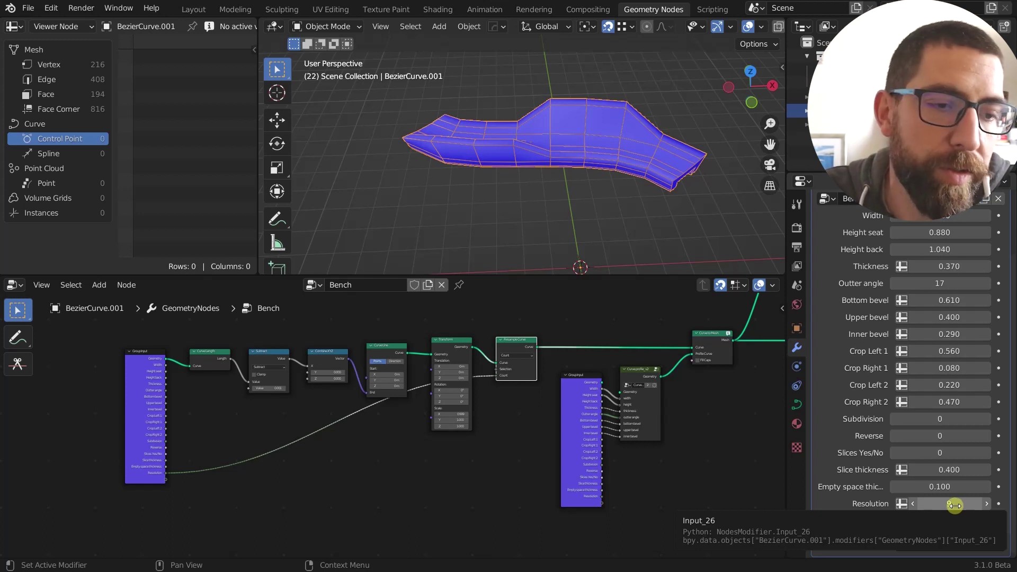
pyautogui.click(957, 507)
pyautogui.press('Return')
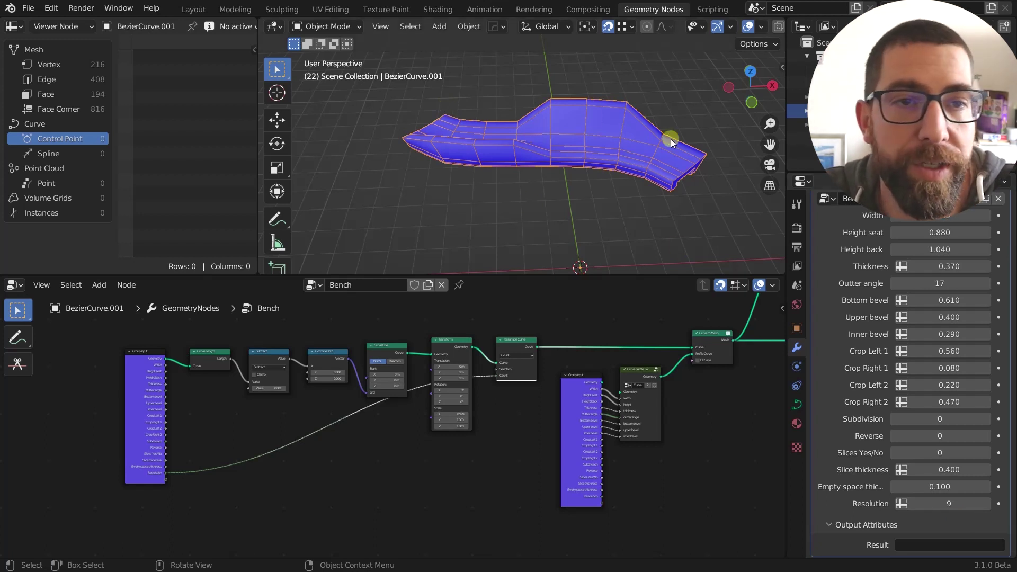
# Step: Lower the bench's Resolution to 3, inspect the coarse mesh, and return the value to 9
pyautogui.moveTo(954, 503); pyautogui.dragTo(924, 504)
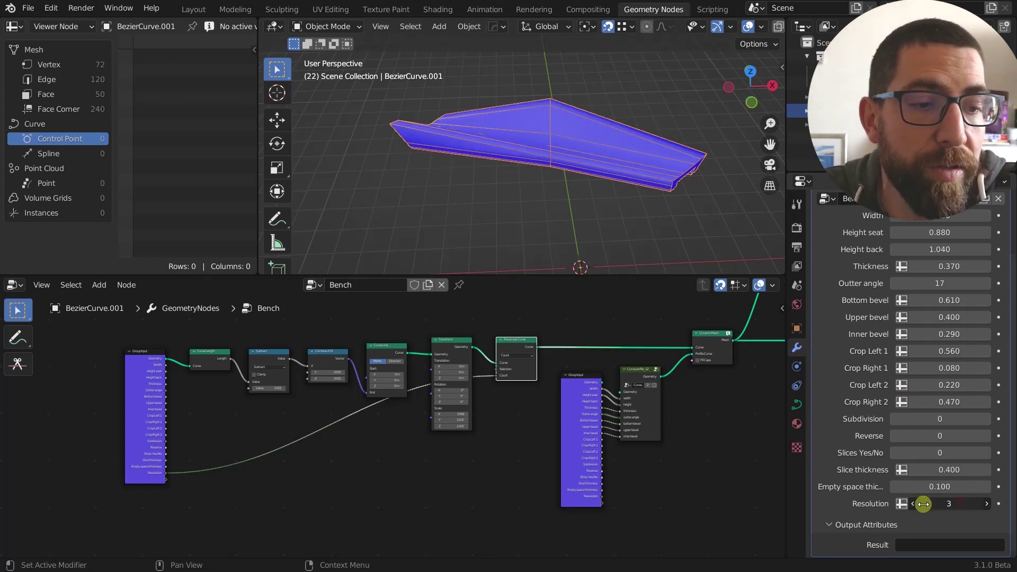
pyautogui.moveTo(610, 262); pyautogui.dragTo(581, 165, button='middle')
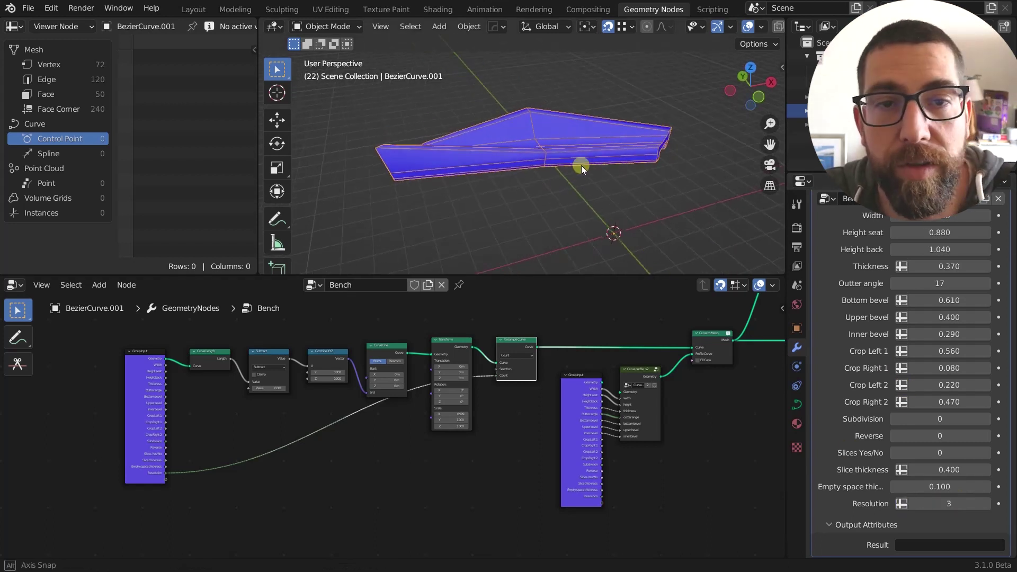
pyautogui.moveTo(949, 502); pyautogui.dragTo(965, 502)
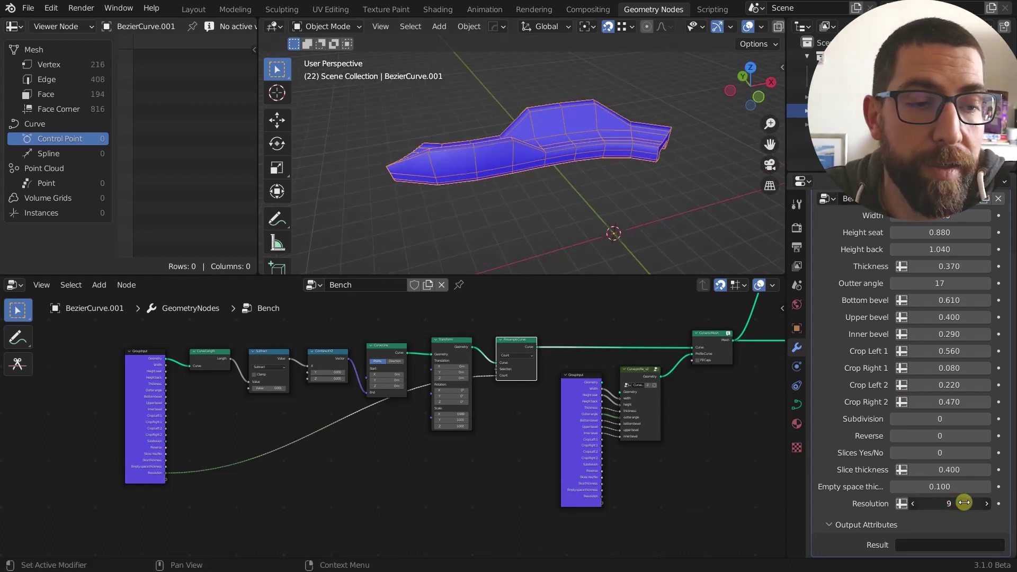
# Step: Preview the Curve Line node's output and inspect the straight line it generates along the X axis
pyautogui.scroll(-1, 544, 329)
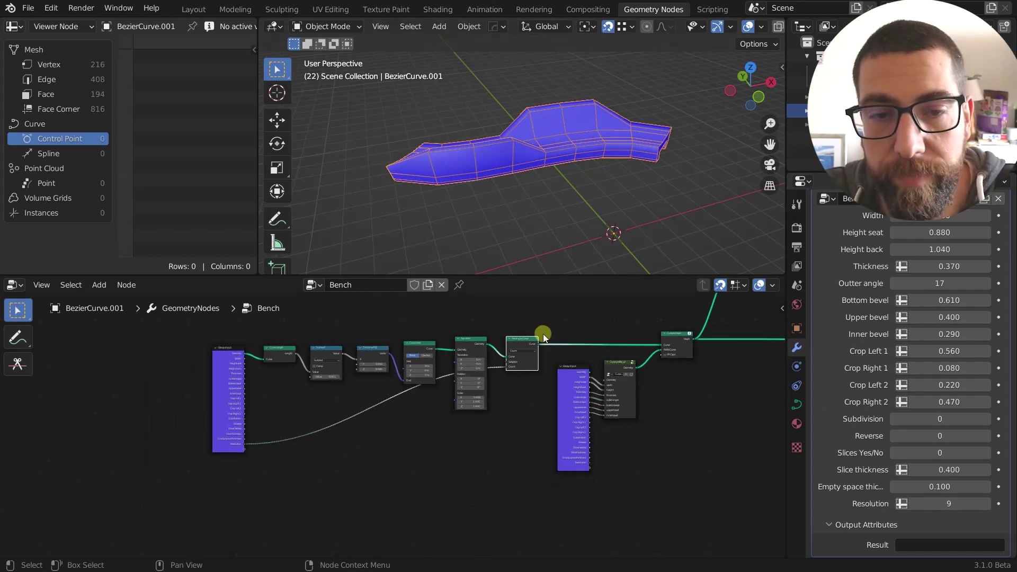
pyautogui.moveTo(416, 452); pyautogui.dragTo(332, 444, button='middle')
pyautogui.scroll(1, 297, 431)
pyautogui.scroll(2, 430, 373)
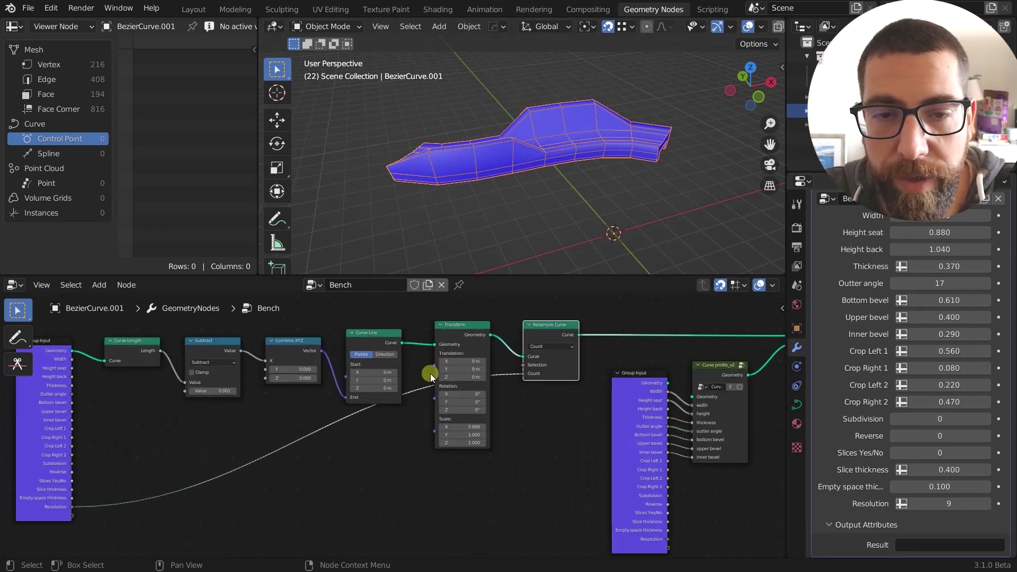
pyautogui.scroll(1, 431, 374)
pyautogui.keyDown('ctrl'); pyautogui.keyDown('shift'); pyautogui.click(376, 338); pyautogui.keyUp('shift'); pyautogui.keyUp('ctrl')
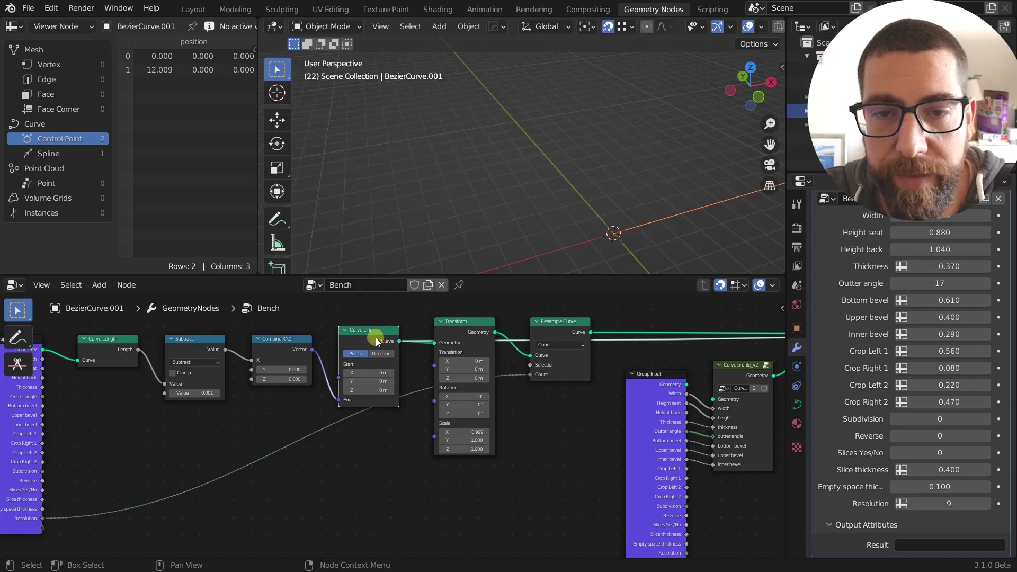
pyautogui.moveTo(406, 228); pyautogui.dragTo(565, 205, button='middle')
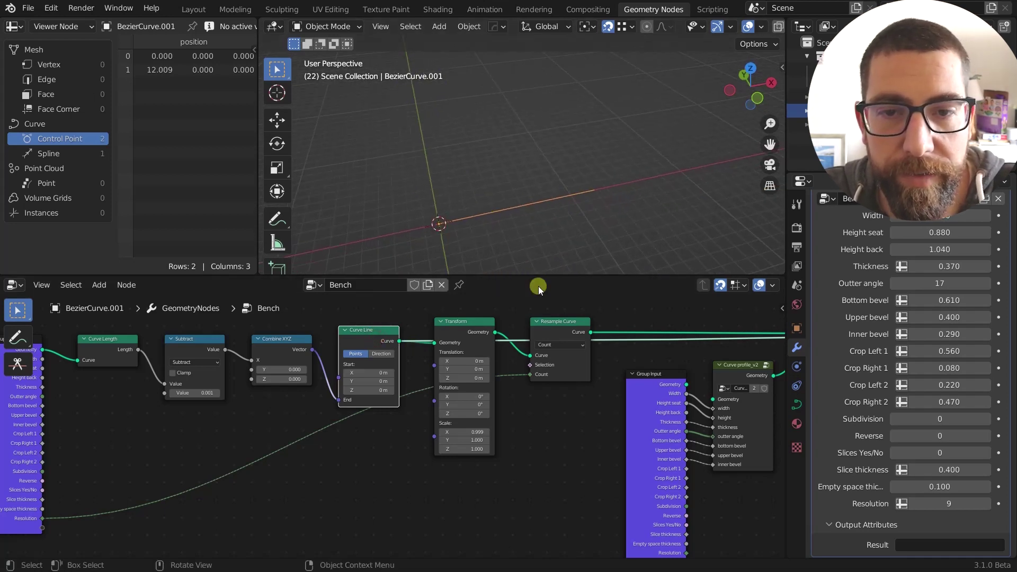
pyautogui.scroll(2, 508, 319)
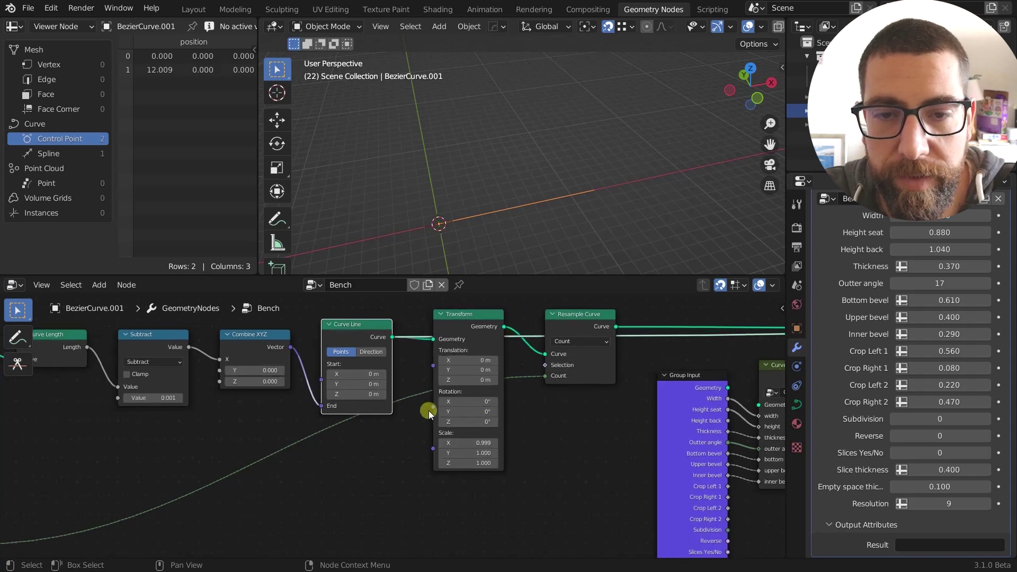
# Step: Select the Resample Curve node, preview the Transform node's output instead, and examine its Scale settings
pyautogui.click(578, 324)
pyautogui.scroll(-1, 578, 324)
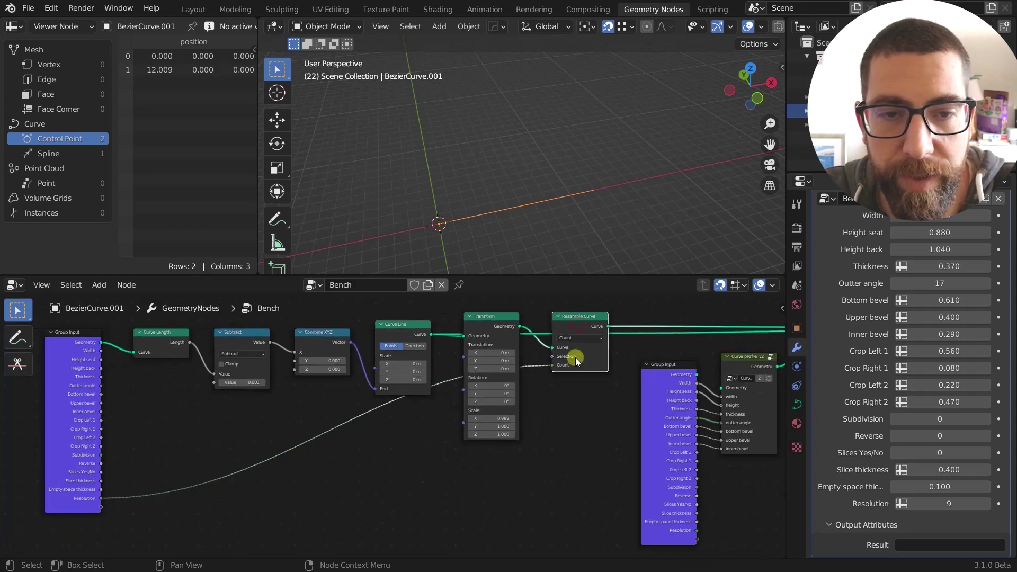
pyautogui.scroll(2, 515, 325)
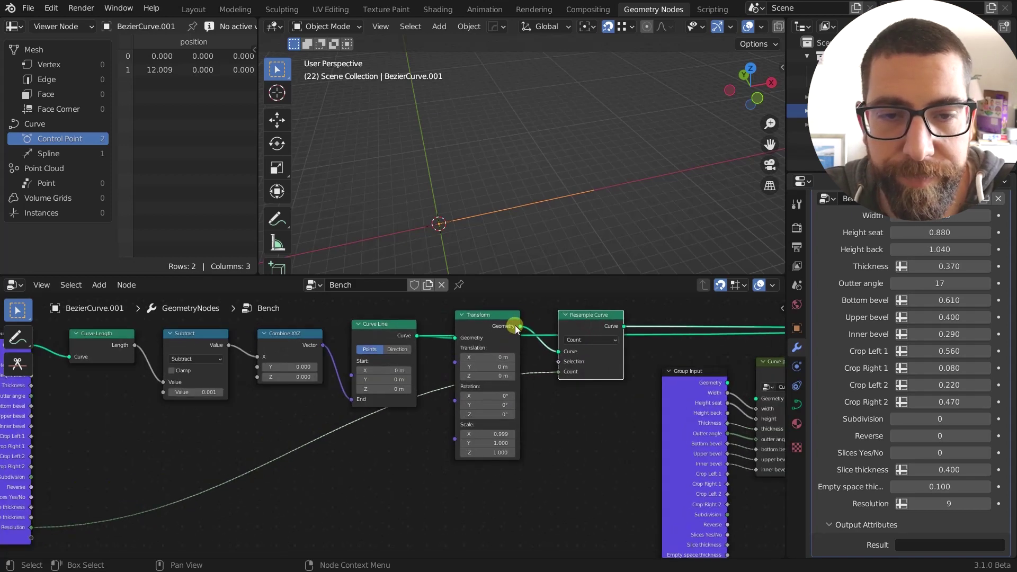
pyautogui.keyDown('ctrl'); pyautogui.keyDown('shift'); pyautogui.click(495, 319); pyautogui.keyUp('shift'); pyautogui.keyUp('ctrl')
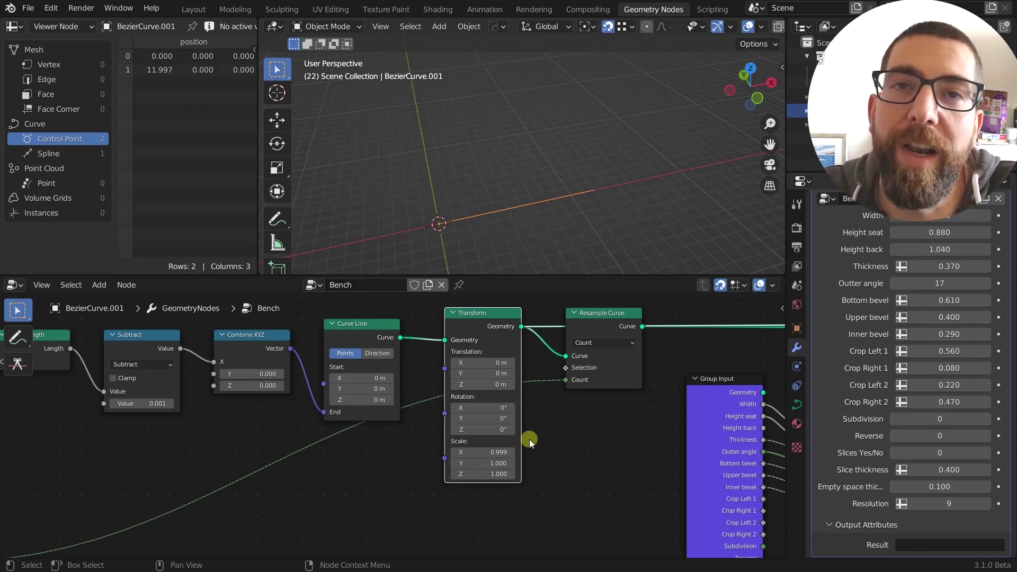
pyautogui.scroll(-3, 530, 440)
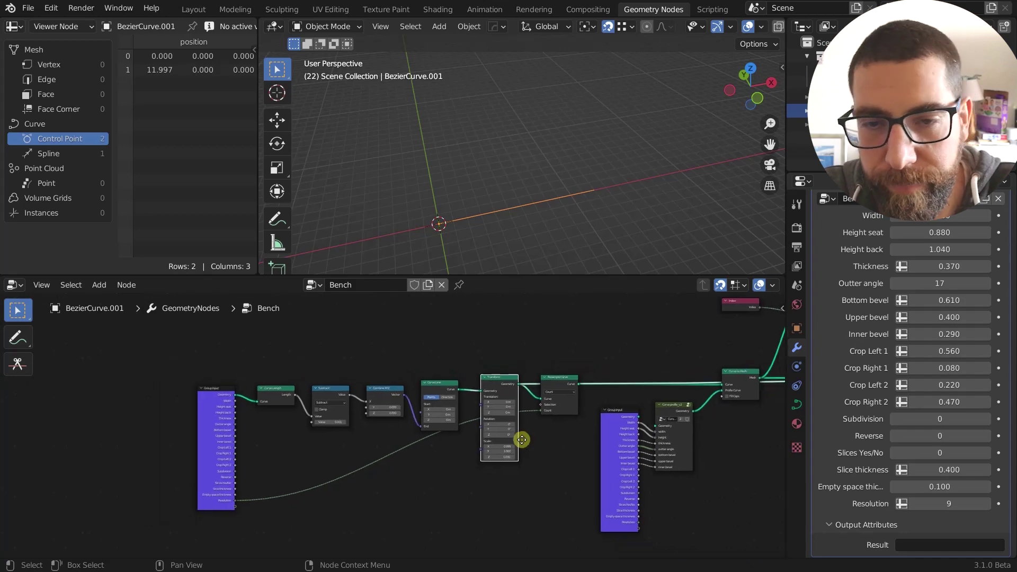
pyautogui.scroll(1, 522, 439)
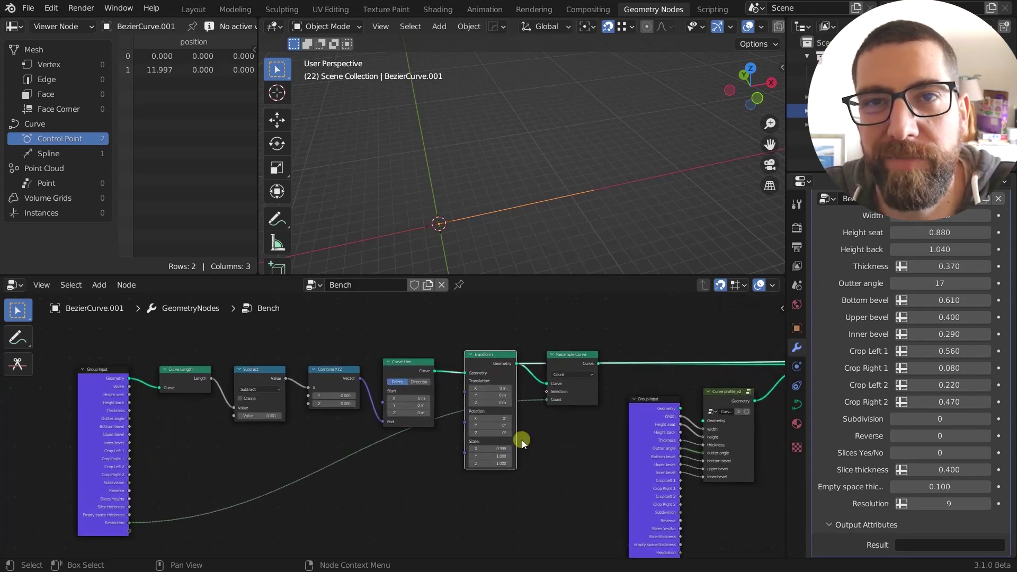
pyautogui.scroll(2, 523, 439)
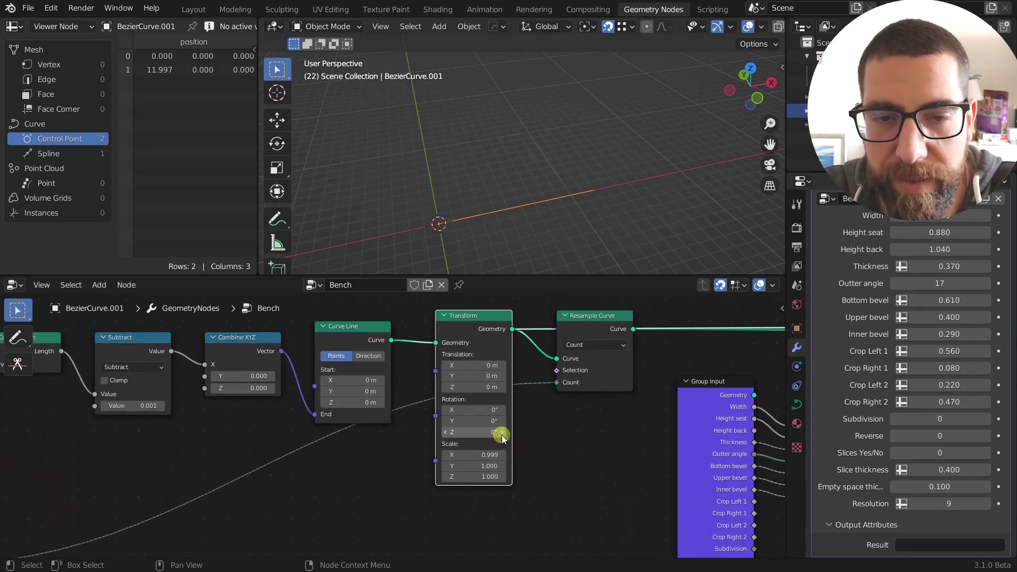
# Step: Select the Curve Length node and examine how it feeds Subtract, Combine XYZ and Curve Line
pyautogui.scroll(-1, 521, 443)
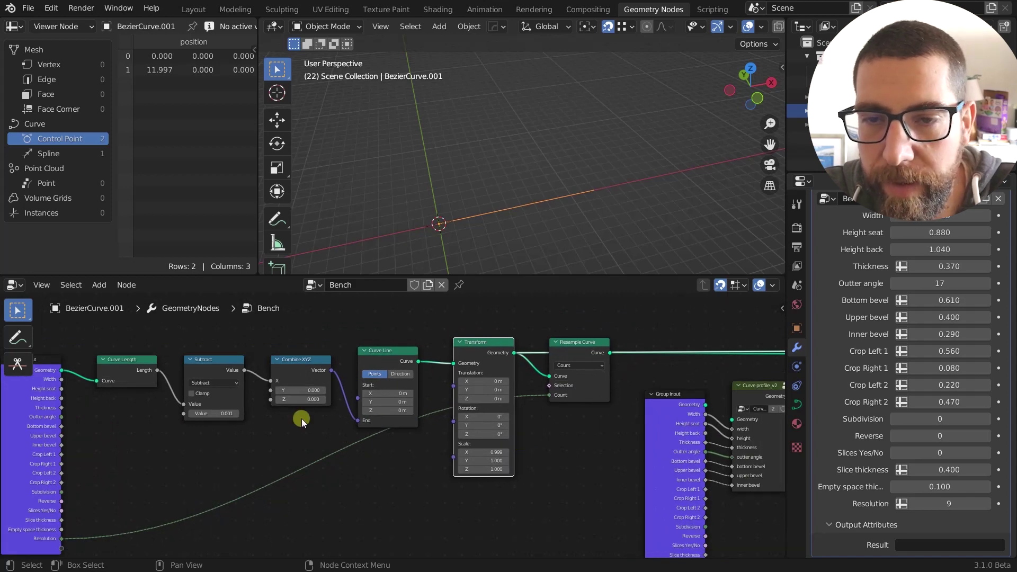
pyautogui.scroll(-1, 301, 418)
pyautogui.moveTo(284, 427); pyautogui.dragTo(380, 417, button='middle')
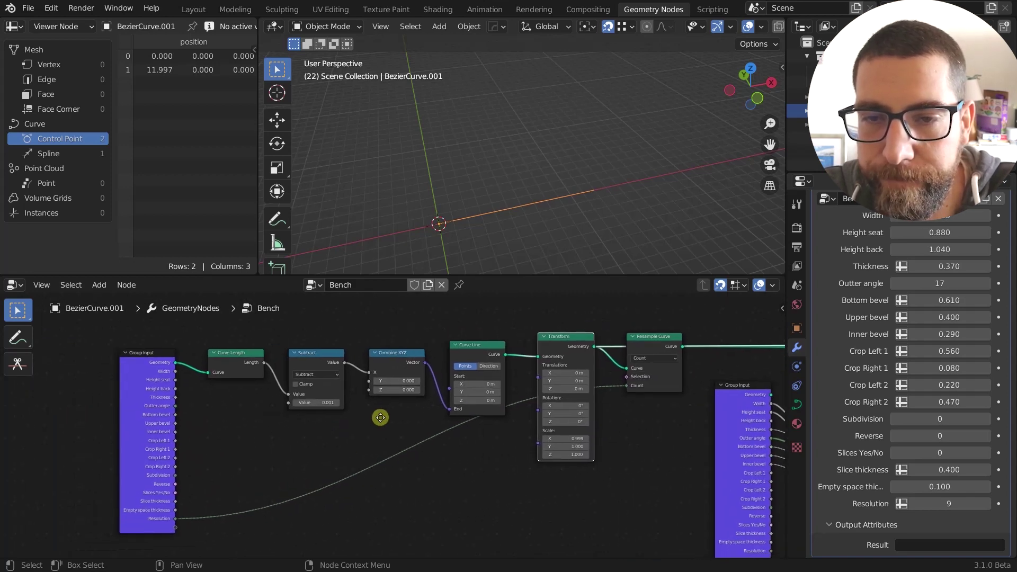
pyautogui.scroll(2, 247, 375)
pyautogui.click(208, 351)
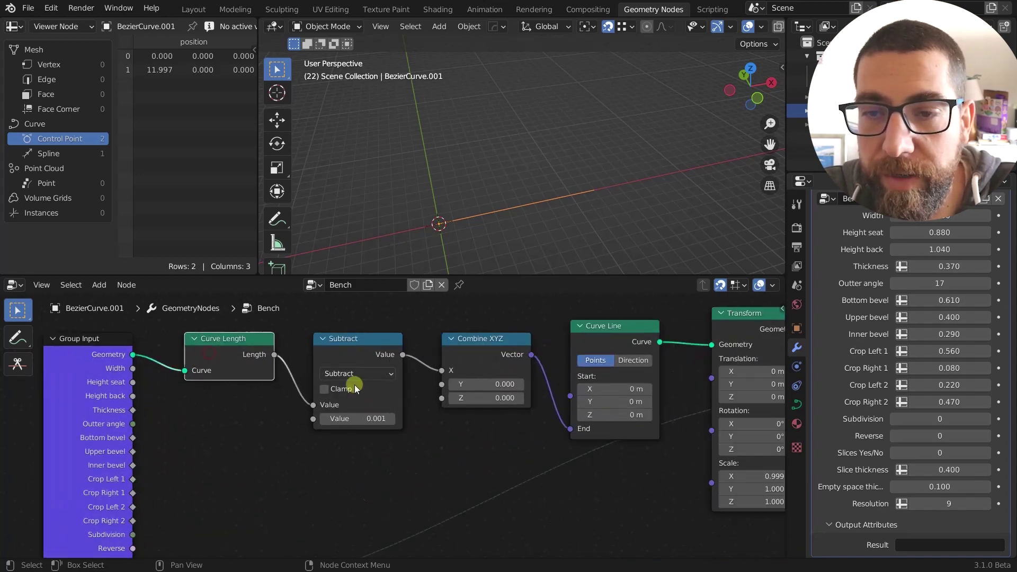
pyautogui.scroll(-2, 375, 420)
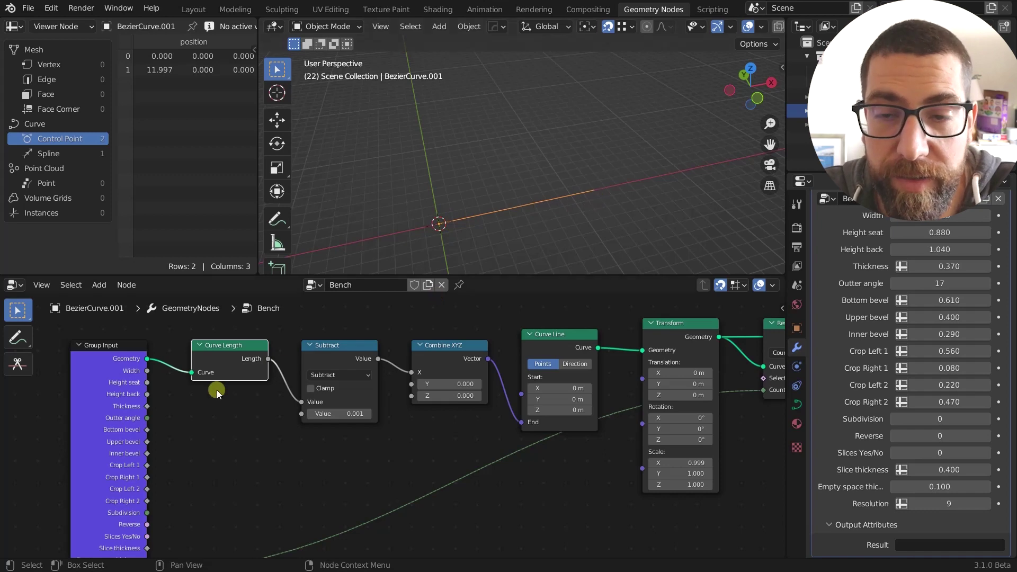
pyautogui.scroll(1, 211, 364)
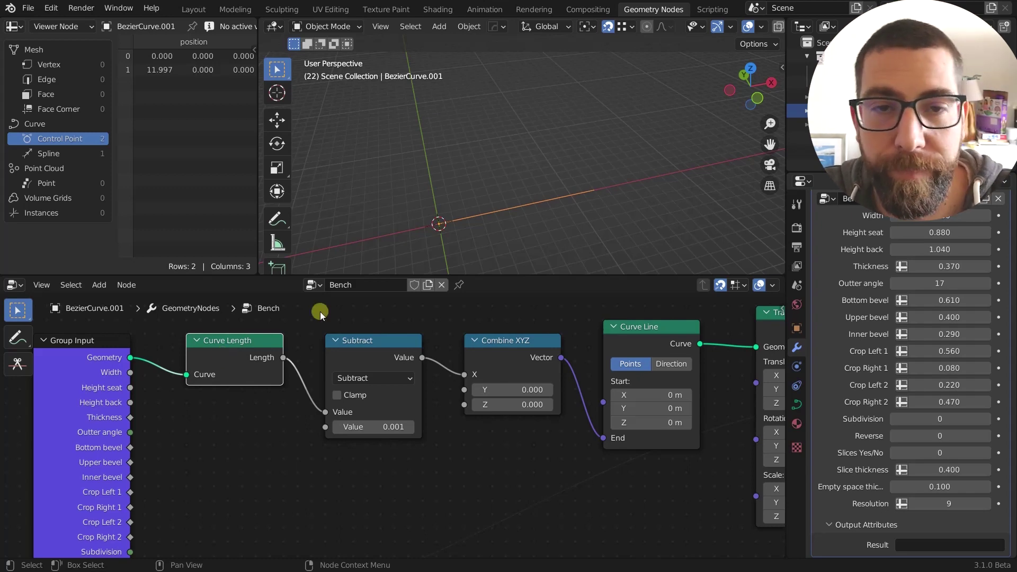
# Step: Follow the node chain past Transform and select the Resample Curve node
pyautogui.moveTo(347, 254); pyautogui.dragTo(373, 237, button='middle')
pyautogui.scroll(-2, 497, 310)
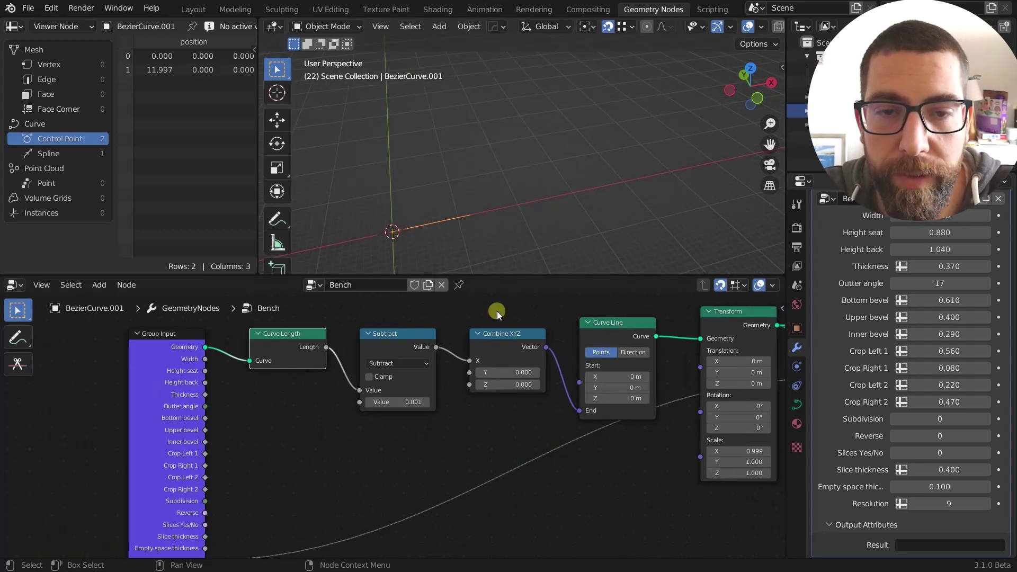
pyautogui.moveTo(497, 311); pyautogui.dragTo(347, 345, button='middle')
pyautogui.moveTo(524, 336); pyautogui.dragTo(360, 339, button='middle')
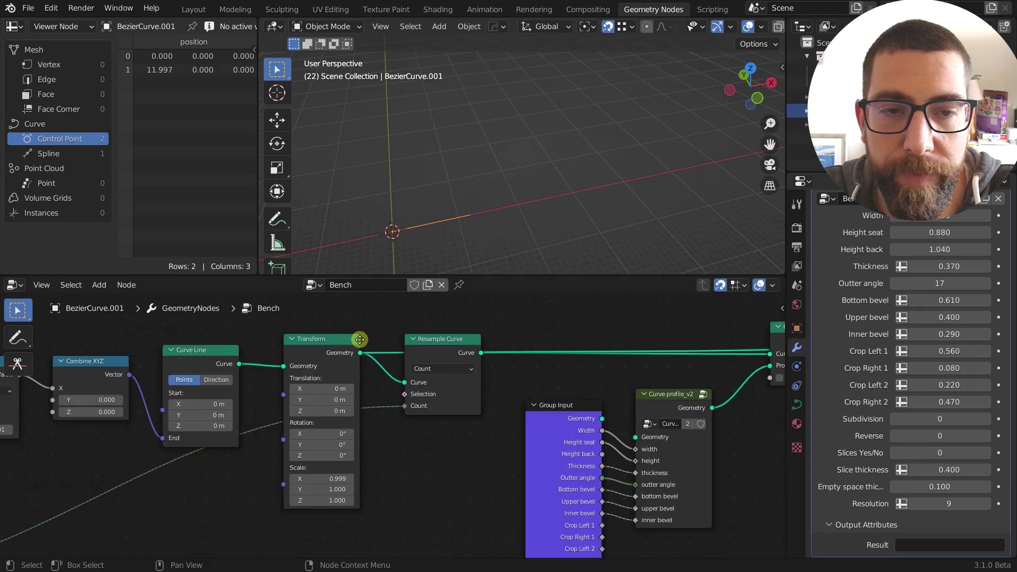
pyautogui.click(425, 346)
# Step: Preview the Curve to Mesh node's output and inspect the straight bench mesh up close from its open end
pyautogui.moveTo(432, 349); pyautogui.dragTo(386, 344, button='middle')
pyautogui.scroll(1, 579, 350)
pyautogui.moveTo(579, 350); pyautogui.dragTo(400, 344, button='middle')
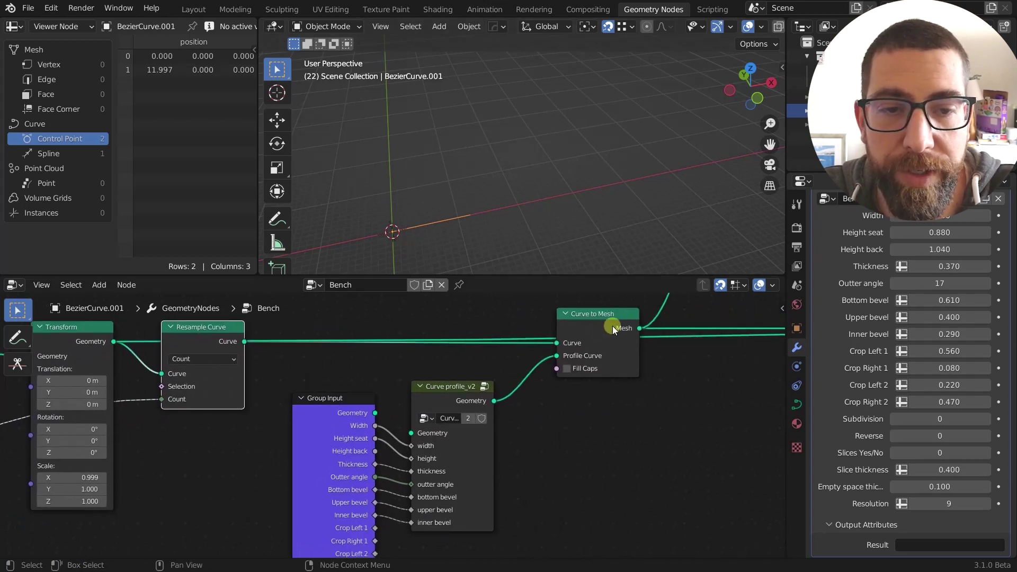
pyautogui.scroll(1, 612, 326)
pyautogui.keyDown('ctrl'); pyautogui.keyDown('shift'); pyautogui.click(596, 316); pyautogui.keyUp('shift'); pyautogui.keyUp('ctrl')
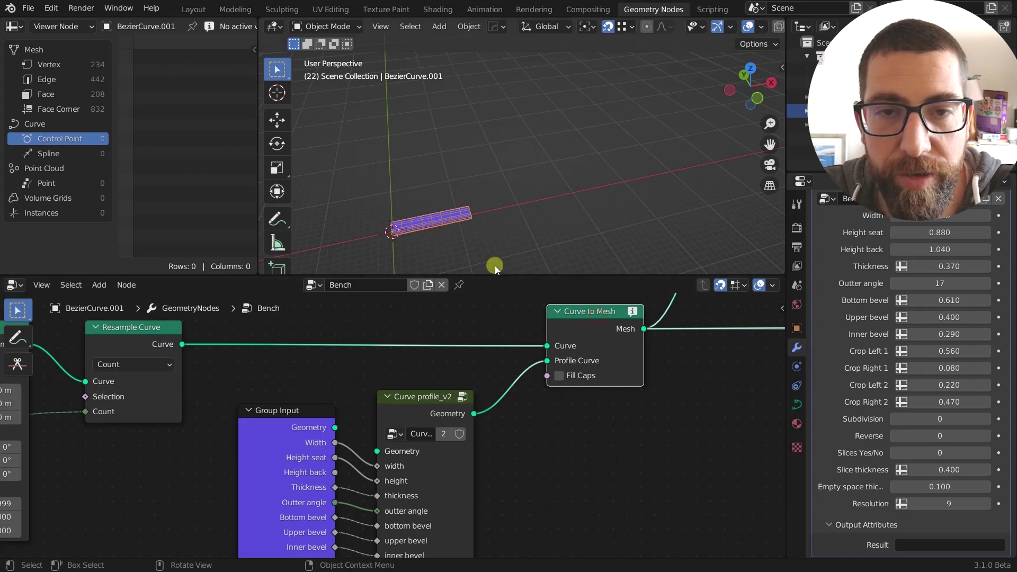
pyautogui.scroll(7, 425, 228)
pyautogui.moveTo(425, 228); pyautogui.dragTo(459, 221, button='middle')
pyautogui.scroll(-3, 519, 184)
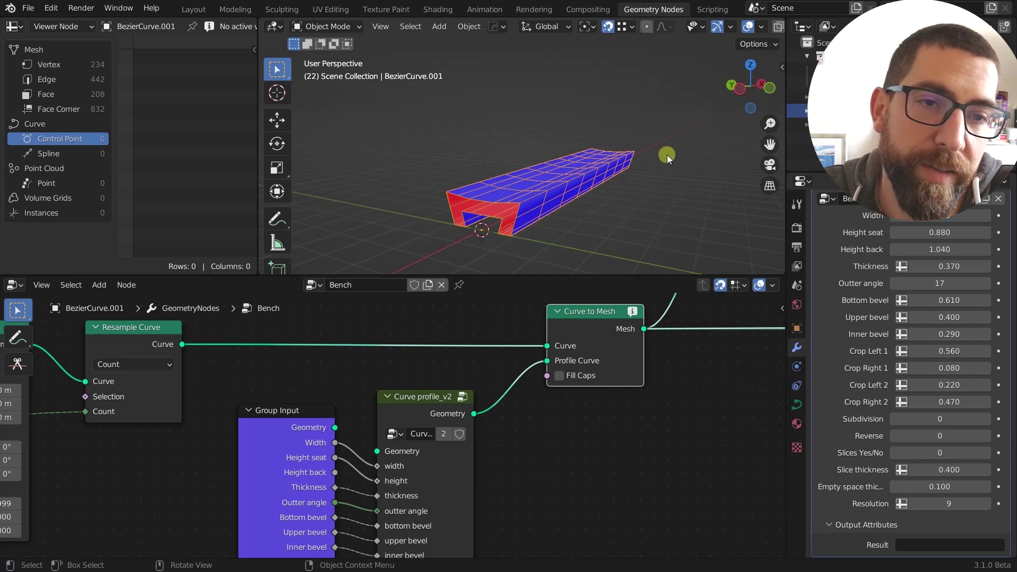
pyautogui.moveTo(485, 217); pyautogui.dragTo(522, 202, button='middle')
pyautogui.scroll(-2, 444, 344)
# Step: Survey the rest of the Bench node tree and select the Curve profile_v2 group node feeding Curve to Mesh
pyautogui.scroll(-6, 444, 344)
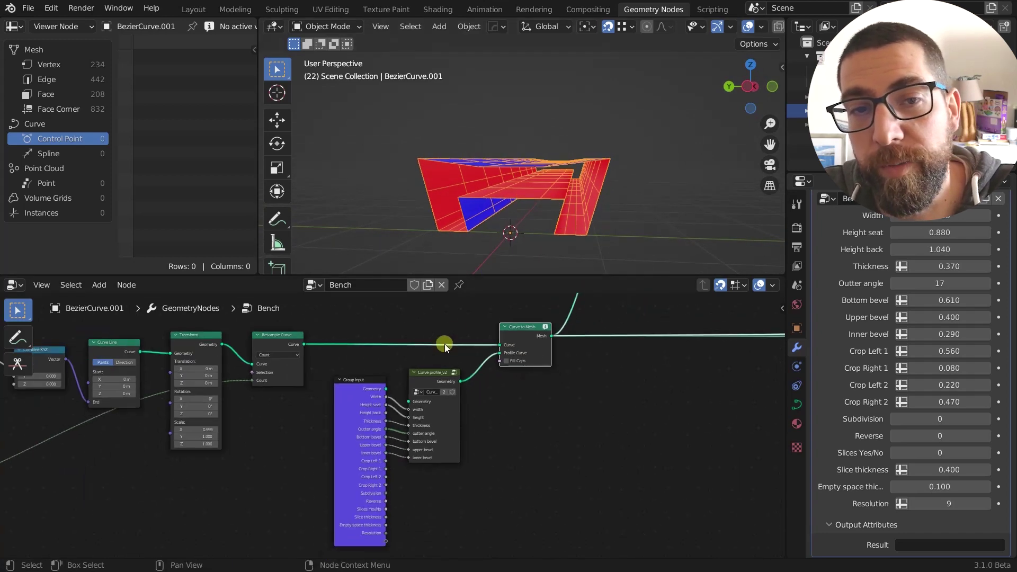
pyautogui.moveTo(555, 395); pyautogui.dragTo(292, 476, button='middle')
pyautogui.scroll(2, 526, 404)
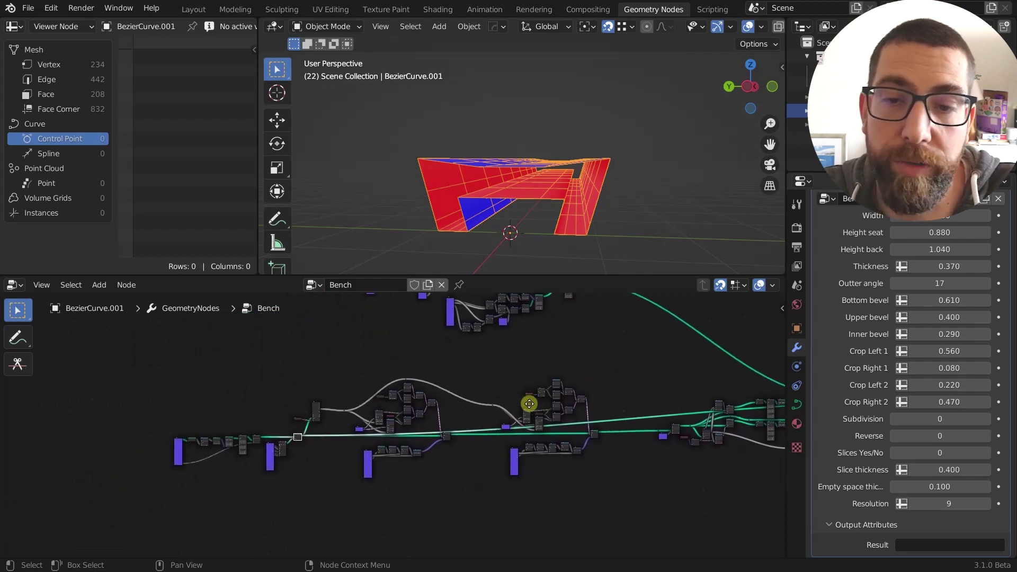
pyautogui.scroll(1, 443, 408)
pyautogui.scroll(2, 345, 432)
pyautogui.scroll(3, 345, 437)
pyautogui.scroll(2, 345, 437)
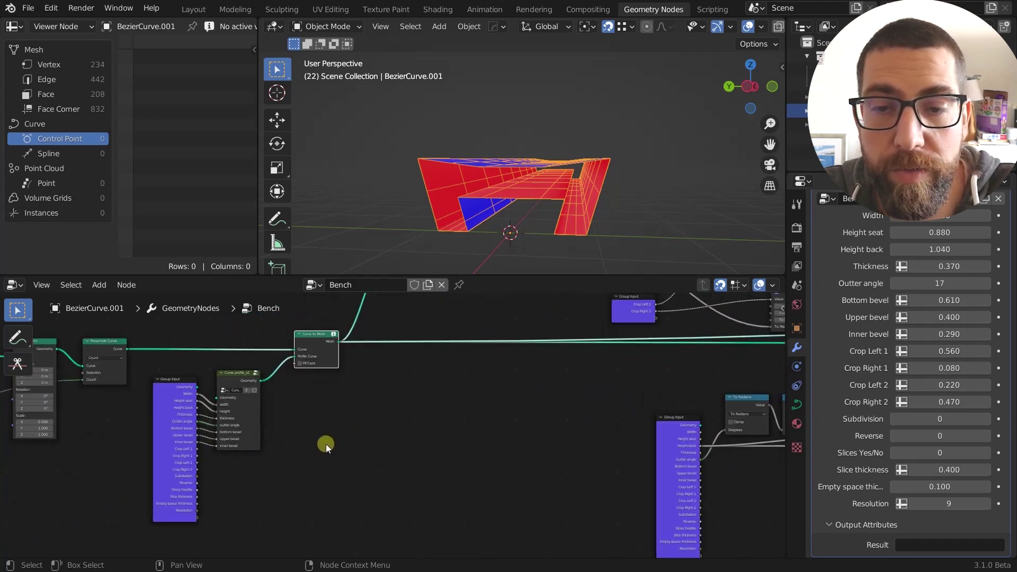
pyautogui.scroll(2, 326, 444)
pyautogui.scroll(3, 330, 371)
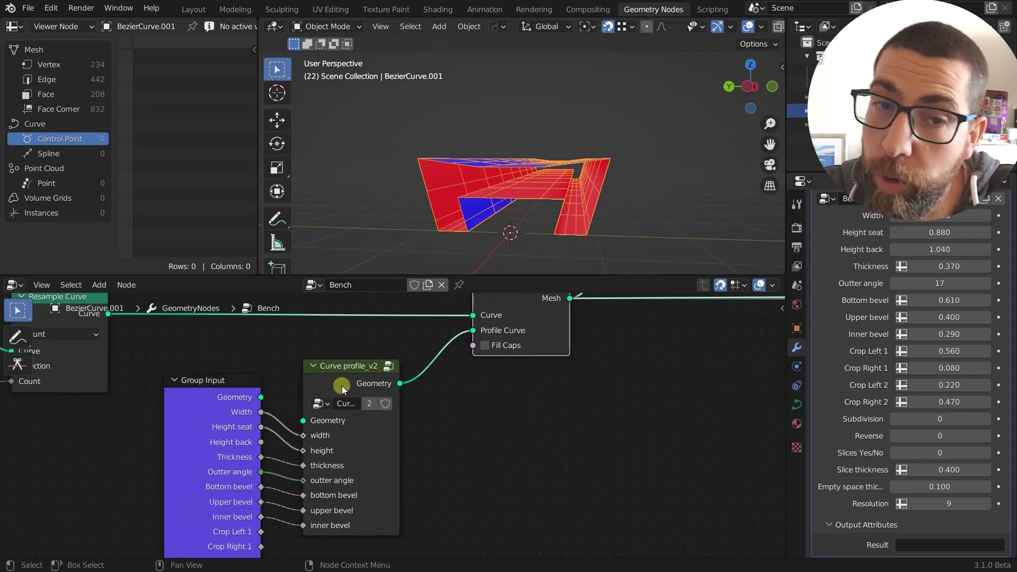
pyautogui.click(342, 386)
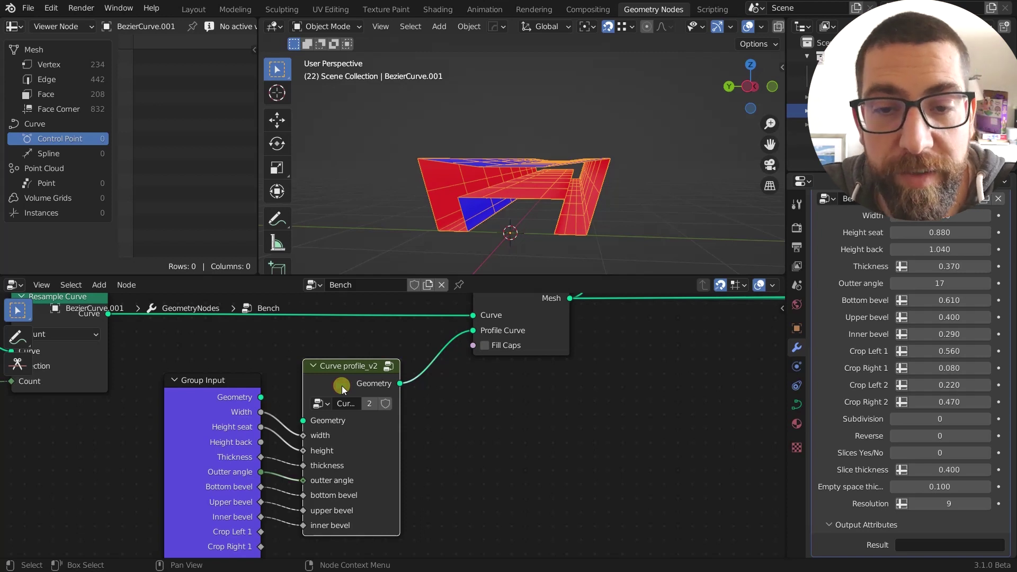
pyautogui.moveTo(341, 385); pyautogui.dragTo(349, 386, button='middle')
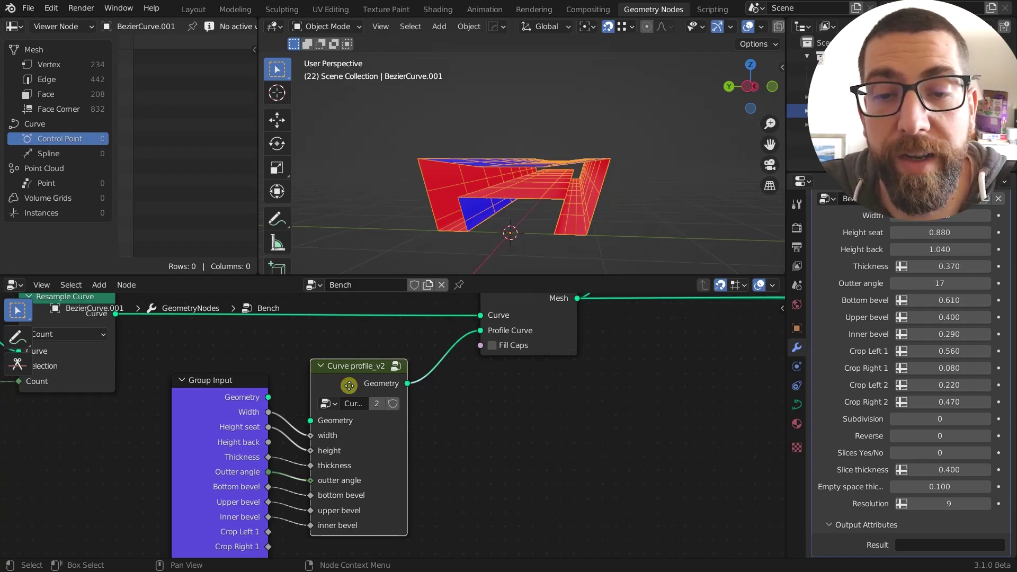
# Step: Examine the Group Input connections into the Curve profile_v2 node and view the bench mesh from slightly above
pyautogui.moveTo(349, 385); pyautogui.dragTo(348, 362, button='middle')
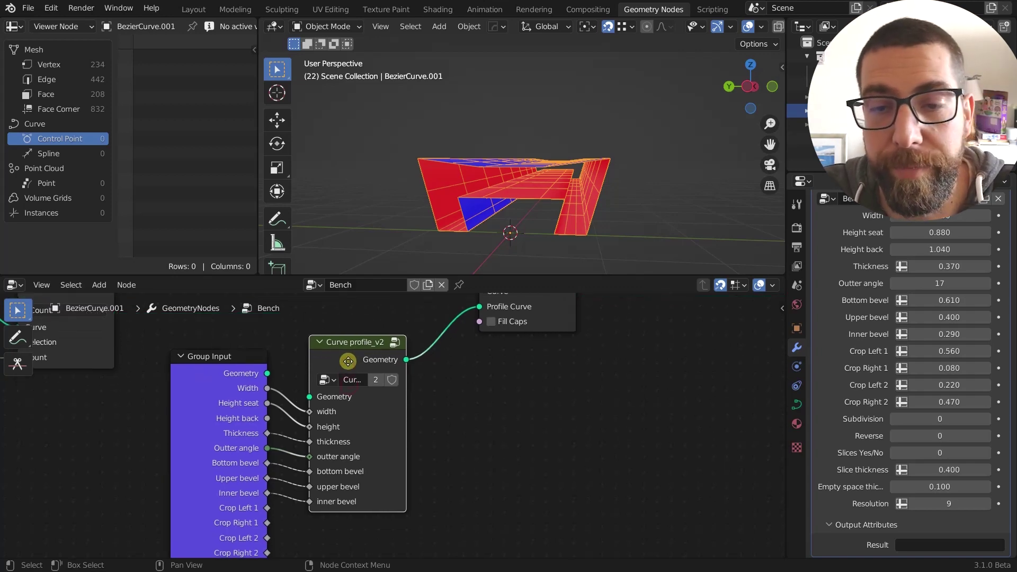
pyautogui.scroll(-2, 348, 361)
pyautogui.press('ctrl')
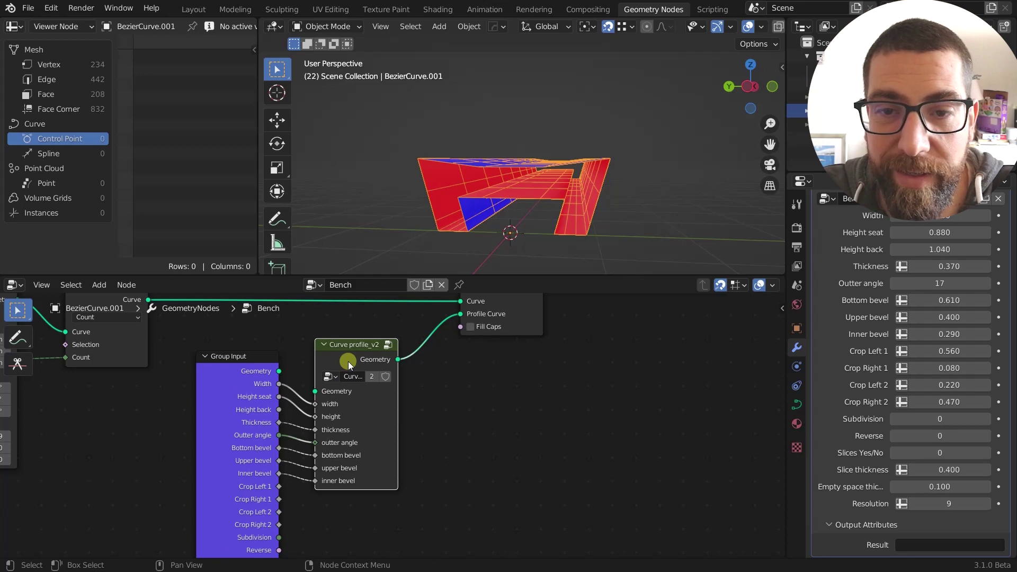
pyautogui.scroll(-2, 348, 361)
pyautogui.scroll(-1, 460, 391)
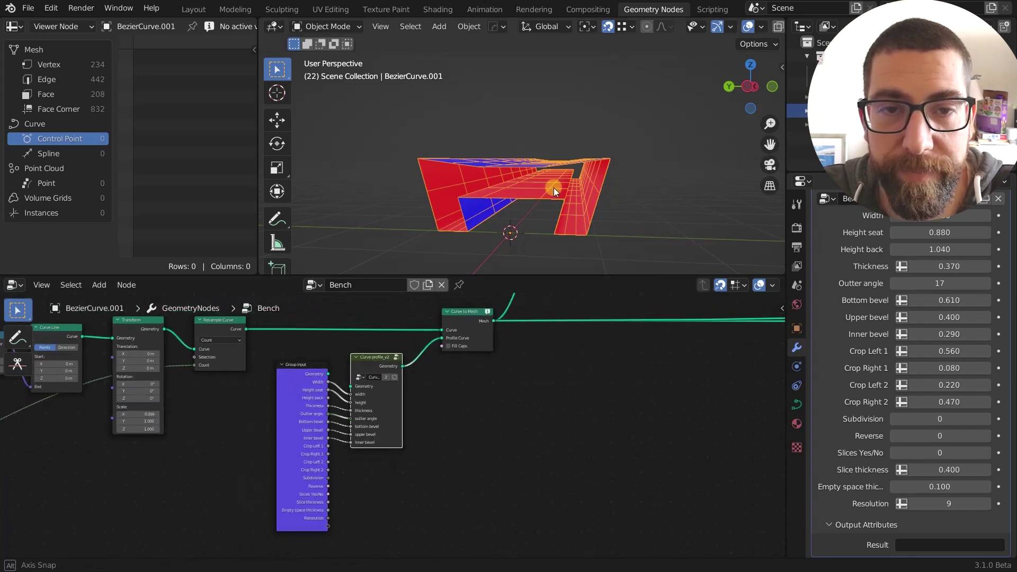
pyautogui.moveTo(555, 187); pyautogui.dragTo(555, 206, button='middle')
pyautogui.scroll(-1, 380, 370)
pyautogui.scroll(-3, 380, 370)
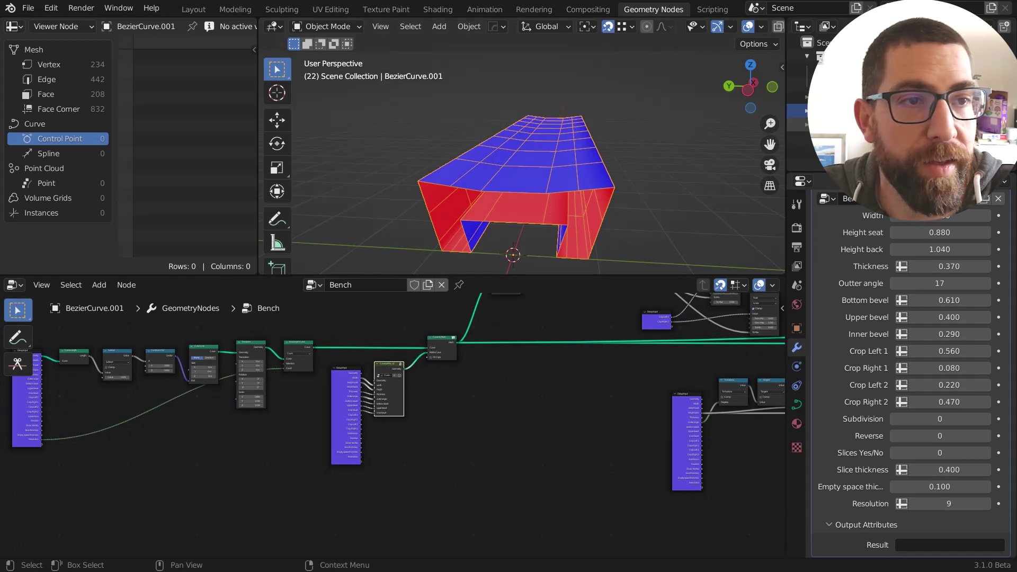
# Step: Hide the bench, show the Plane profile curve object and select it so its whole Curve profile_v2 node tree is framed
pyautogui.click(993, 125)
pyautogui.click(993, 111)
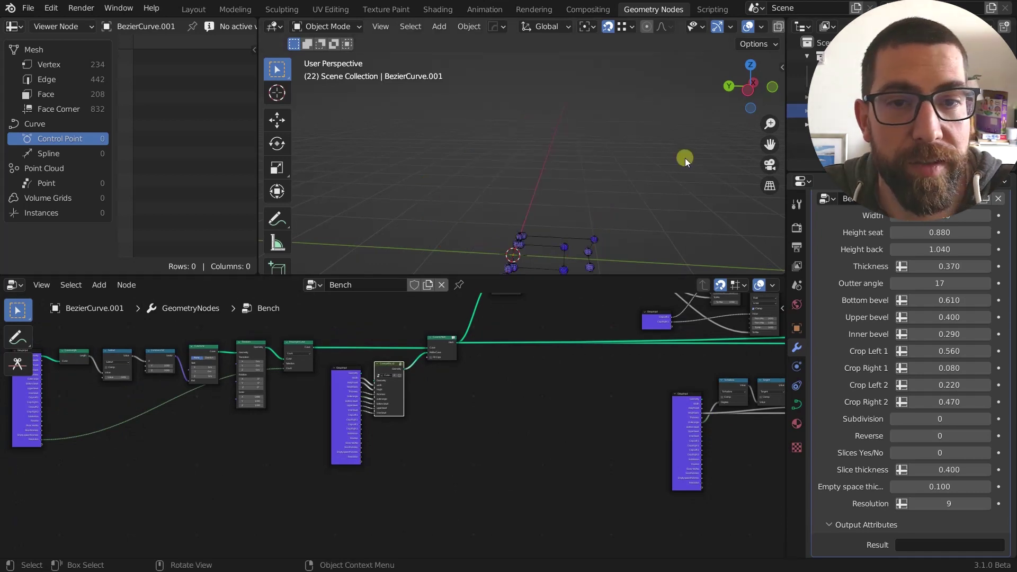
pyautogui.moveTo(685, 158); pyautogui.dragTo(685, 230, button='middle')
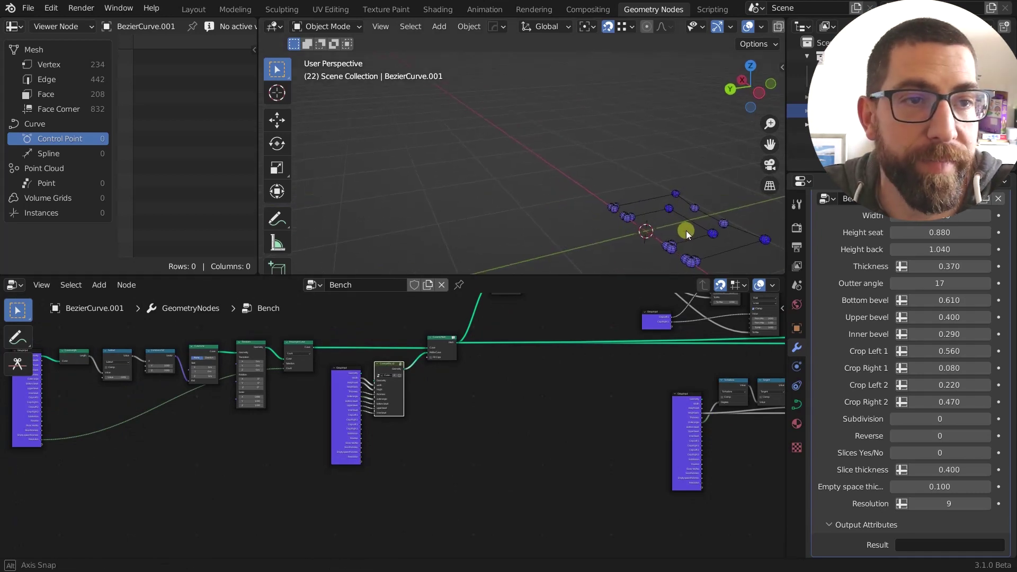
pyautogui.scroll(-4, 563, 189)
pyautogui.scroll(6, 630, 209)
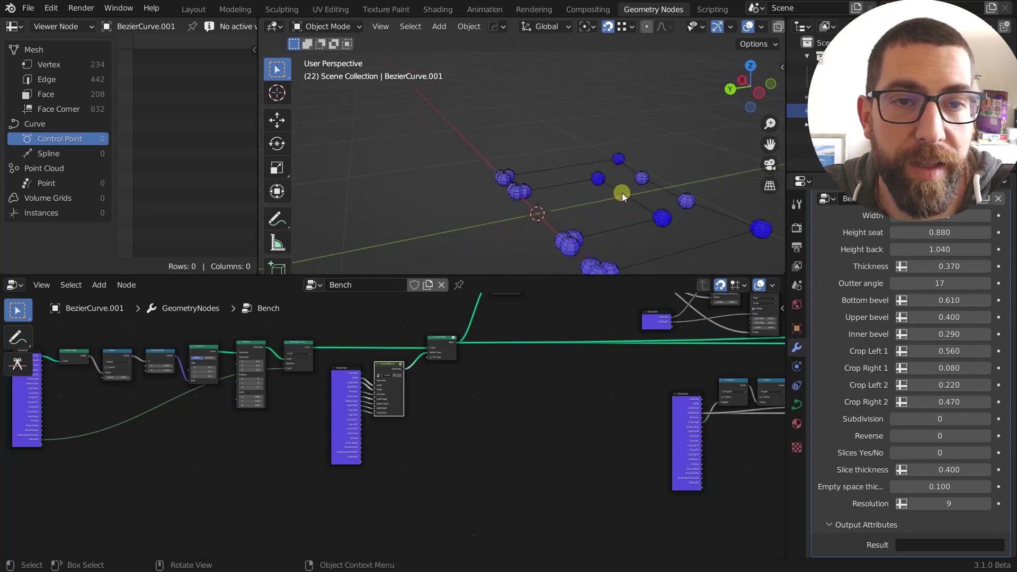
pyautogui.click(622, 193)
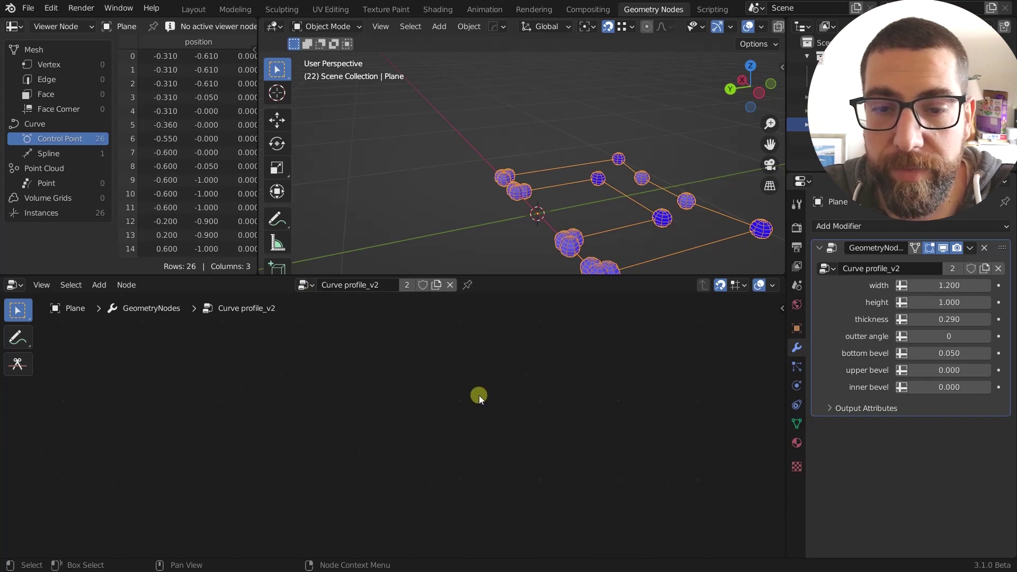
pyautogui.press('Home')
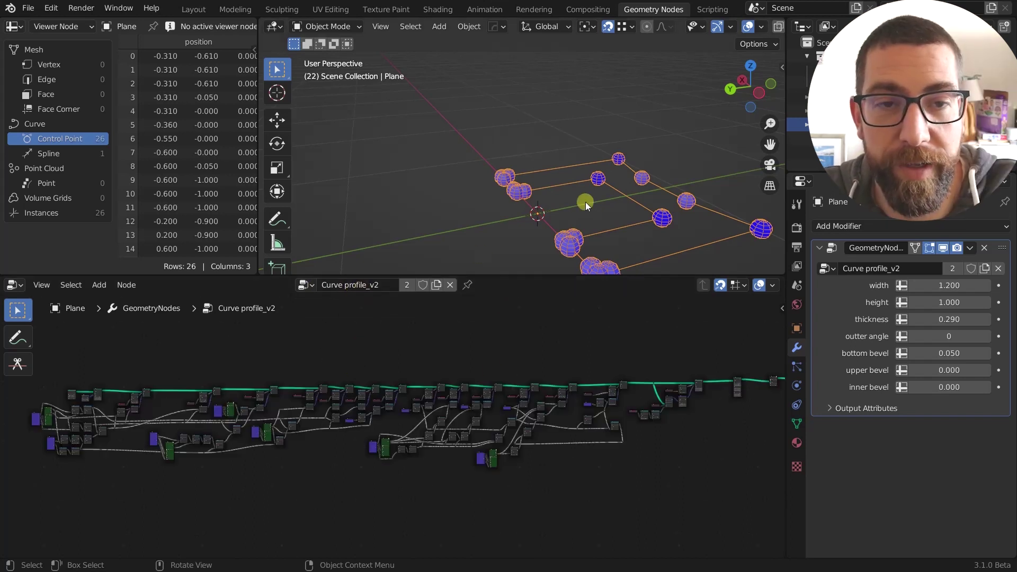
# Step: Inspect the profile curve and its control-point spheres face-on from above
pyautogui.moveTo(586, 202)
pyautogui.mouseDown(button='middle')
pyautogui.moveTo(603, 209)
pyautogui.moveTo(561, 202)
pyautogui.moveTo(698, 249)
pyautogui.moveTo(576, 170)
pyautogui.moveTo(595, 191)
pyautogui.moveTo(581, 222)
pyautogui.mouseUp(button='middle')
pyautogui.scroll(2, 581, 222)
pyautogui.moveTo(581, 221); pyautogui.dragTo(573, 201, button='middle')
pyautogui.scroll(1, 573, 227)
pyautogui.scroll(1, 573, 205)
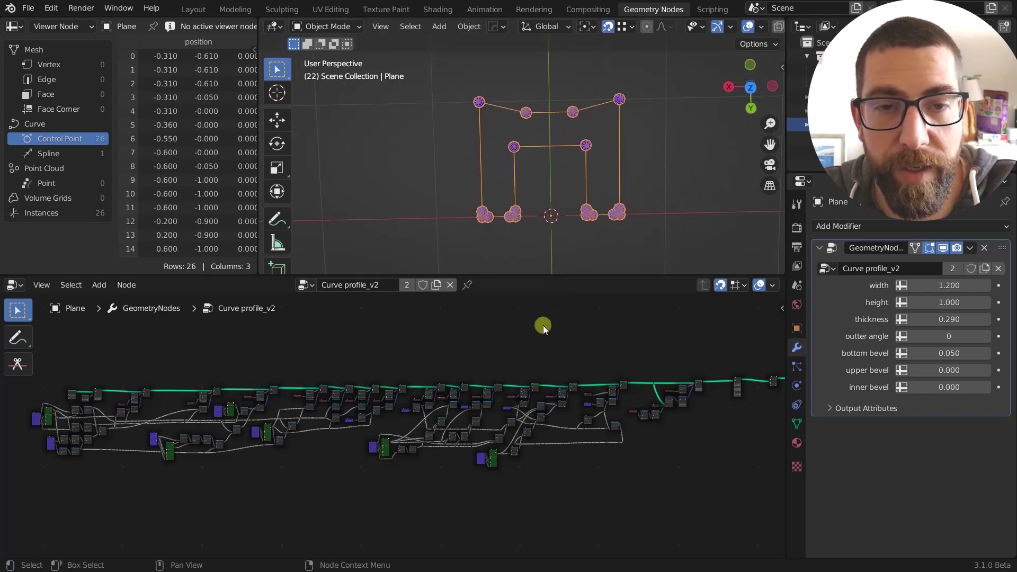
pyautogui.moveTo(609, 222); pyautogui.dragTo(586, 145, button='middle')
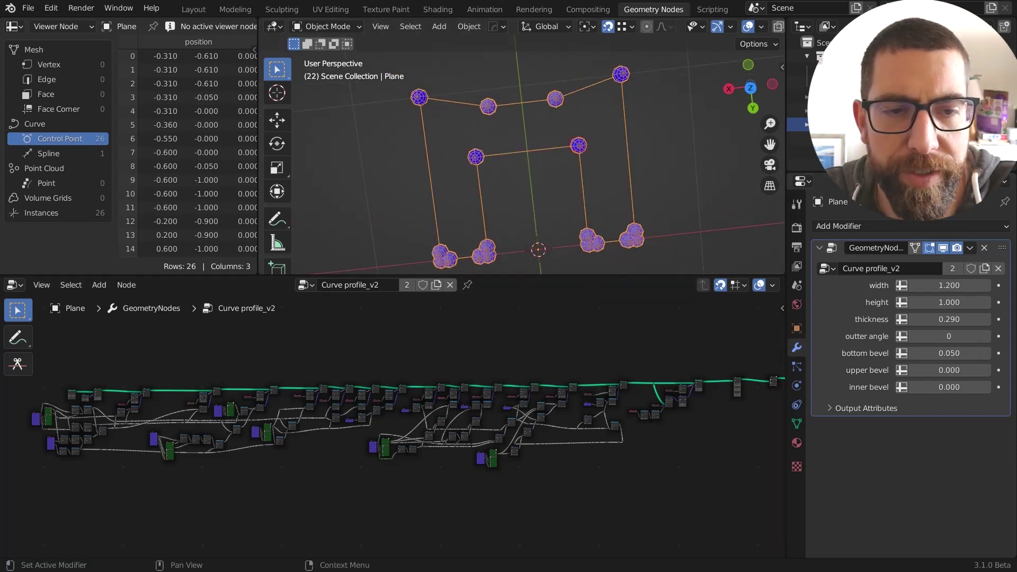
# Step: Locate the BB_Sphere on points node before the Group Output, and set the profile's upper bevel to 0.140 and inner bevel to 0.210
pyautogui.moveTo(681, 357); pyautogui.dragTo(645, 358, button='middle')
pyautogui.scroll(8, 536, 373)
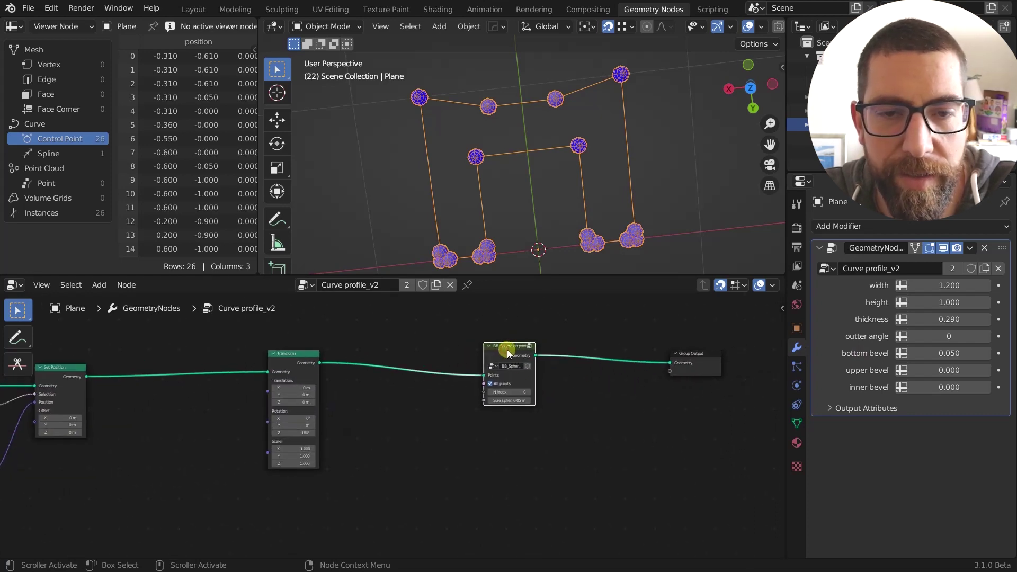
pyautogui.scroll(3, 507, 350)
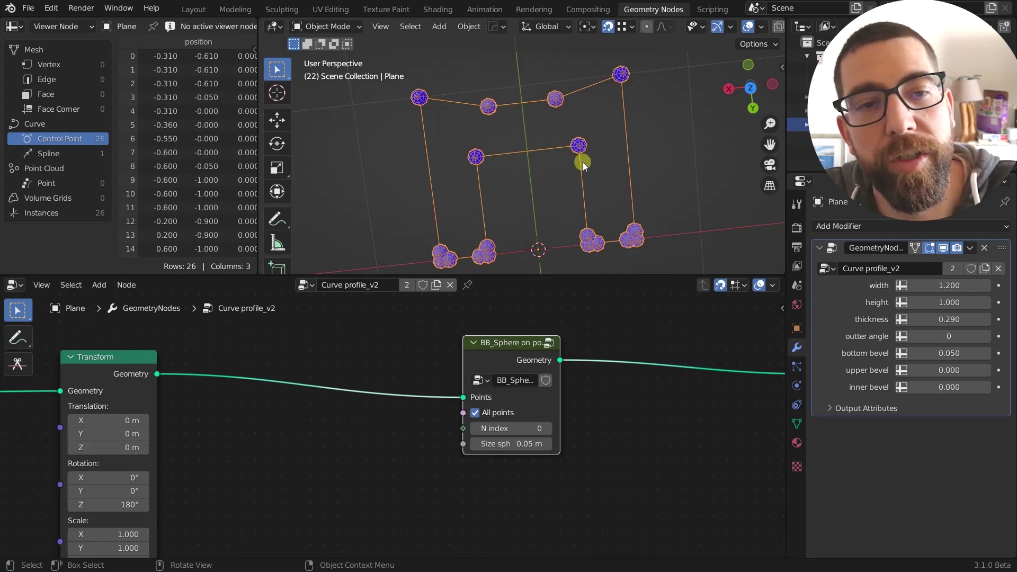
pyautogui.moveTo(947, 371)
pyautogui.mouseDown()
pyautogui.moveTo(958, 370)
pyautogui.moveTo(961, 391)
pyautogui.moveTo(946, 391)
pyautogui.mouseUp()
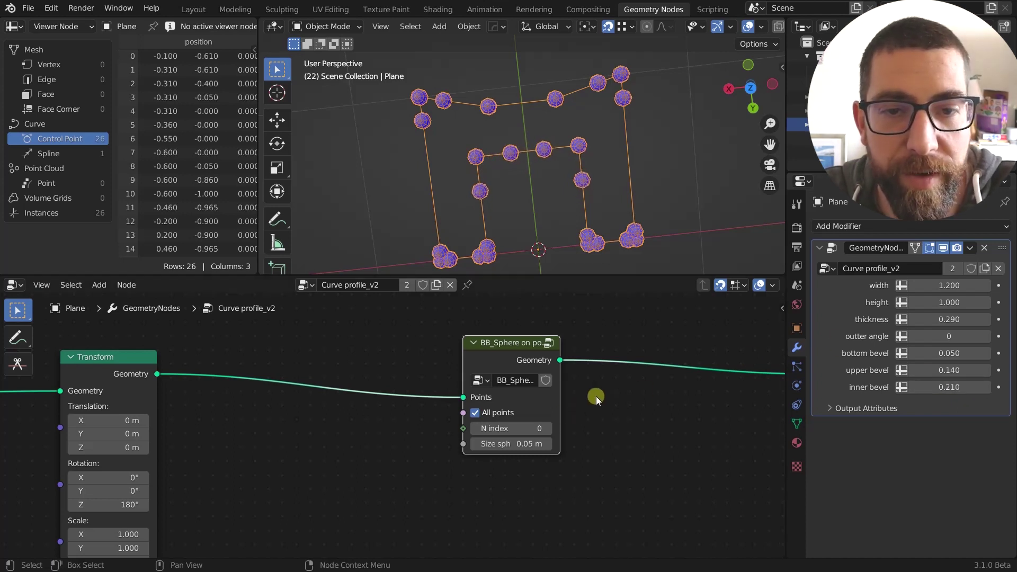
# Step: Mute and re-enable the BB_Sphere on points node to compare the profile curve with and without point spheres
pyautogui.scroll(-2, 596, 397)
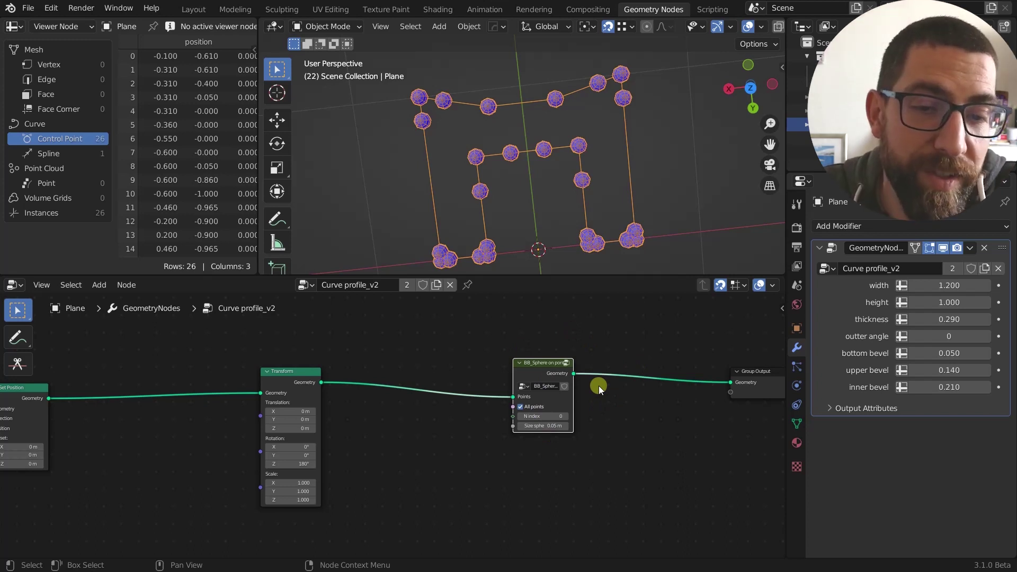
pyautogui.scroll(-1, 599, 385)
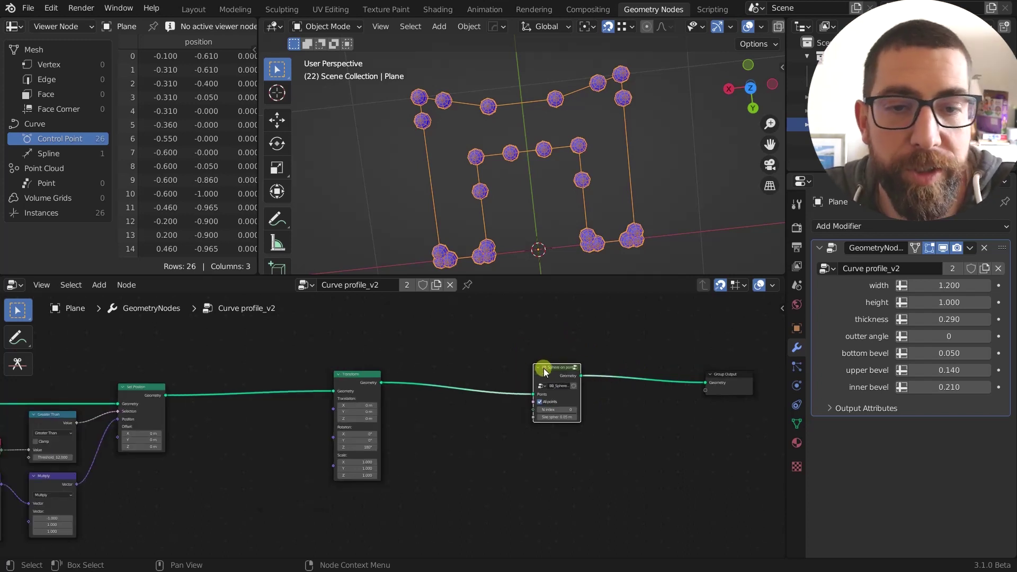
pyautogui.press('m')
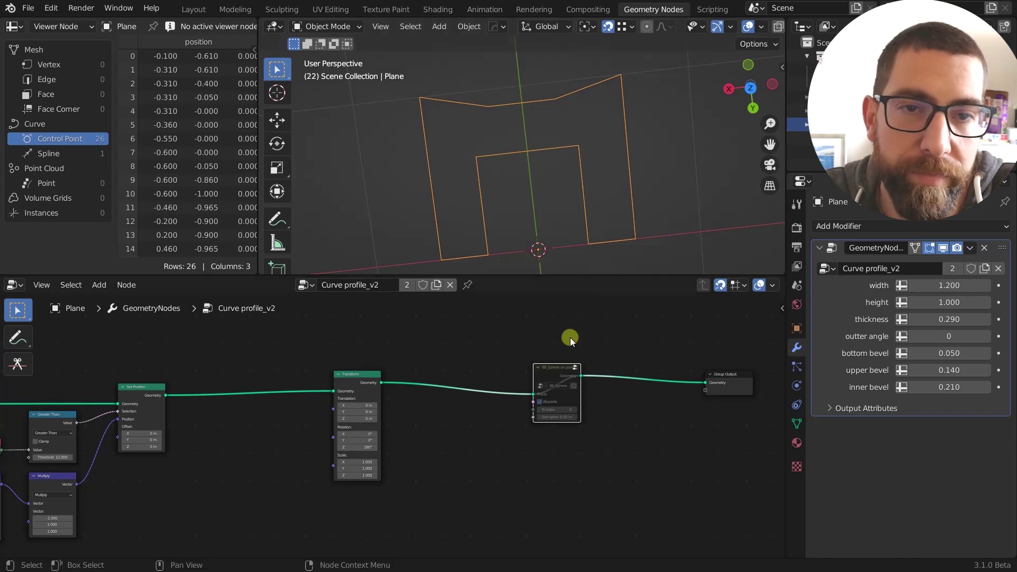
pyautogui.press('m')
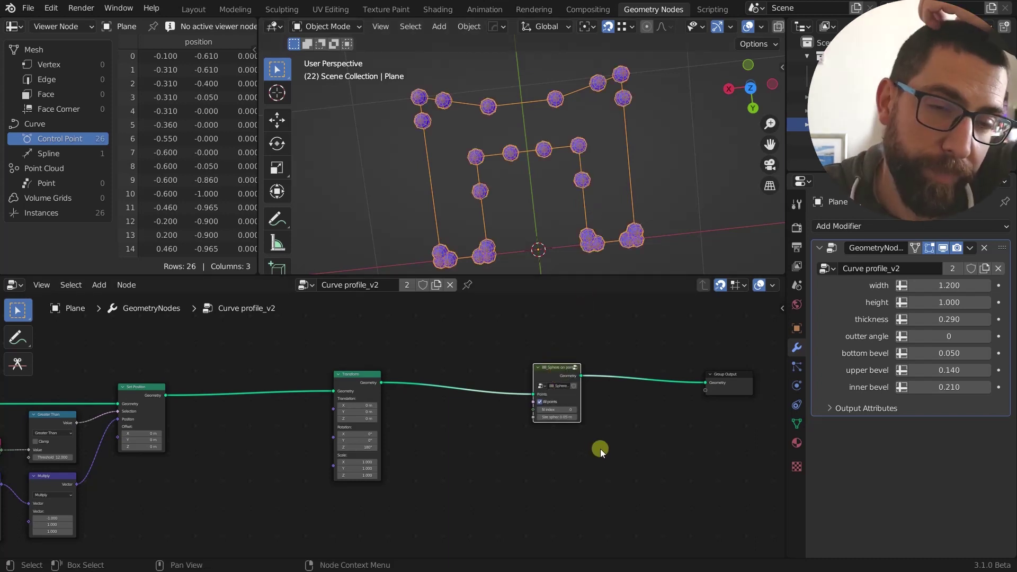
# Step: Survey the whole Curve profile_v2 node tree and examine the spread of control points along the profile curve
pyautogui.scroll(-5, 638, 435)
pyautogui.scroll(-2, 638, 434)
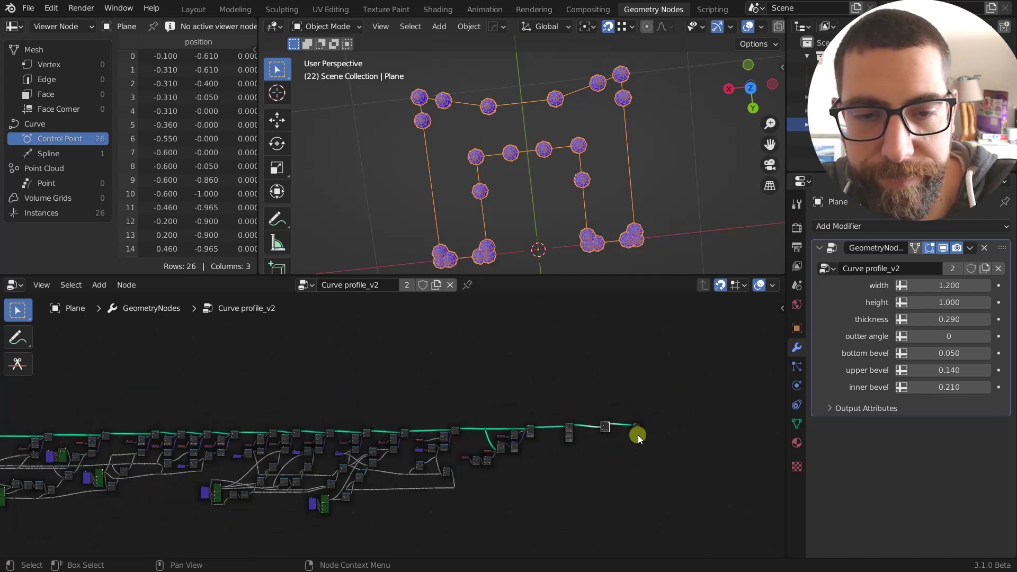
pyautogui.scroll(-1, 614, 438)
pyautogui.scroll(2, 652, 180)
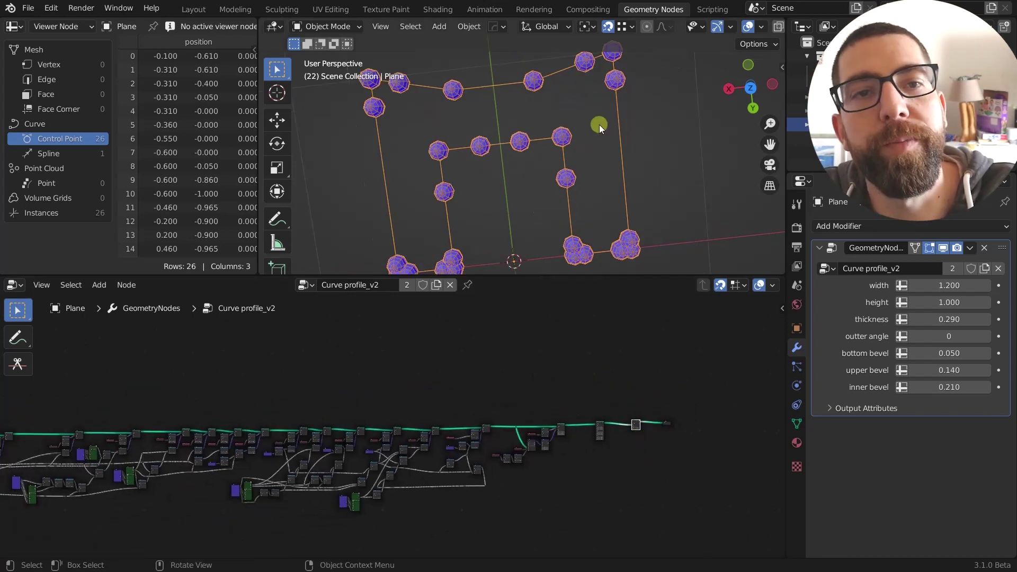
pyautogui.scroll(-2, 600, 125)
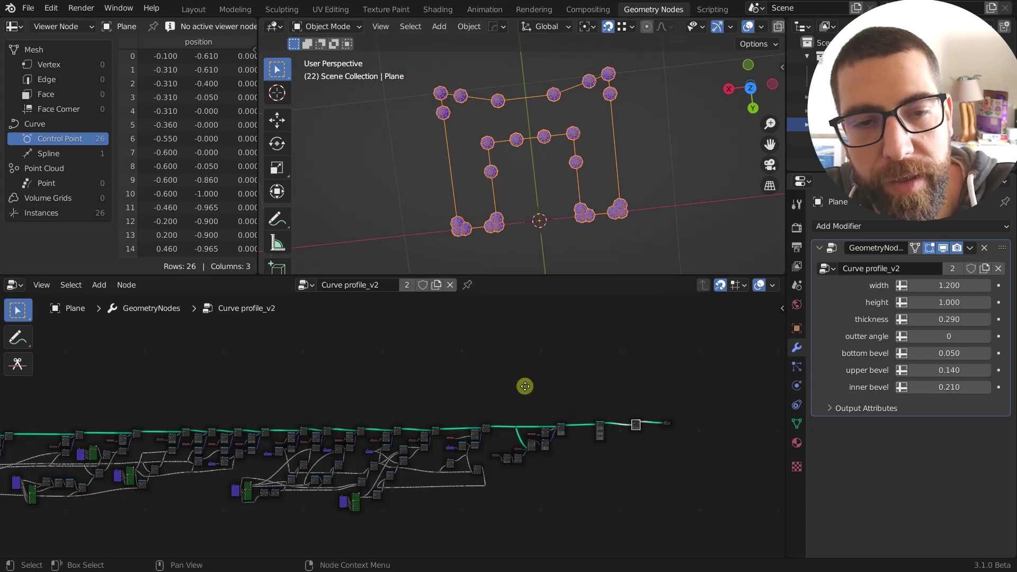
pyautogui.moveTo(524, 386); pyautogui.dragTo(591, 376, button='middle')
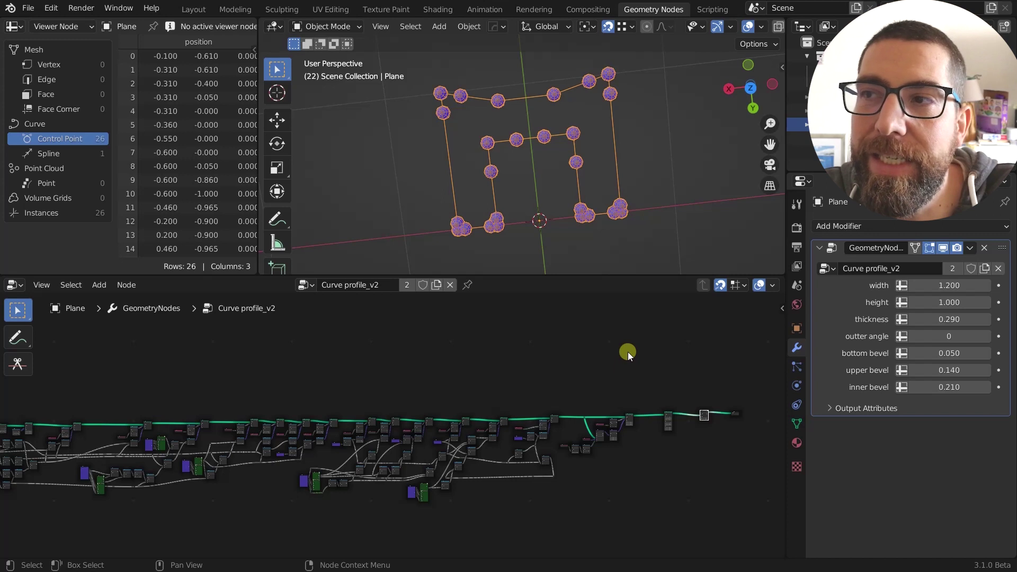
pyautogui.moveTo(585, 246); pyautogui.dragTo(647, 200, button='middle')
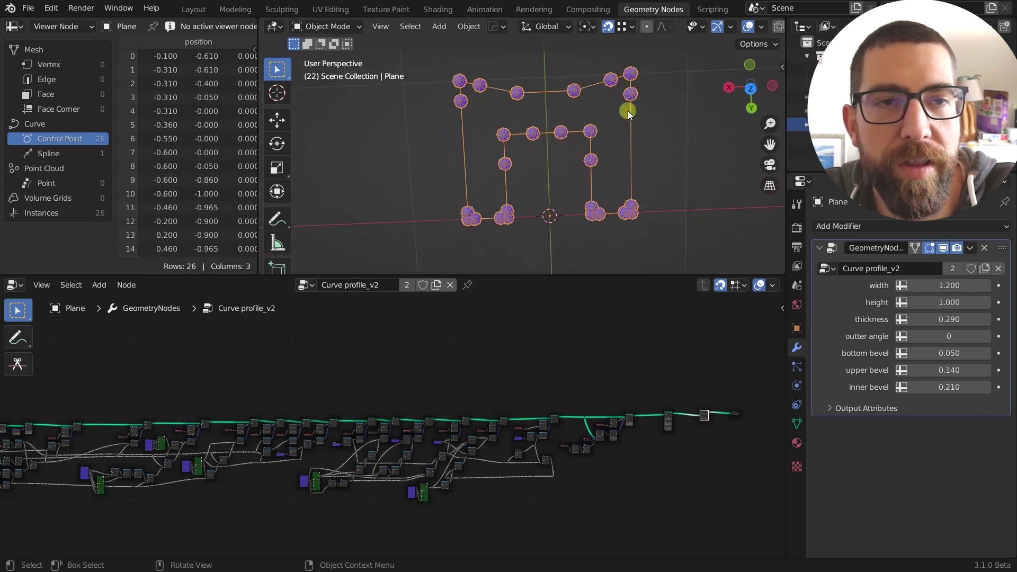
pyautogui.scroll(3, 601, 132)
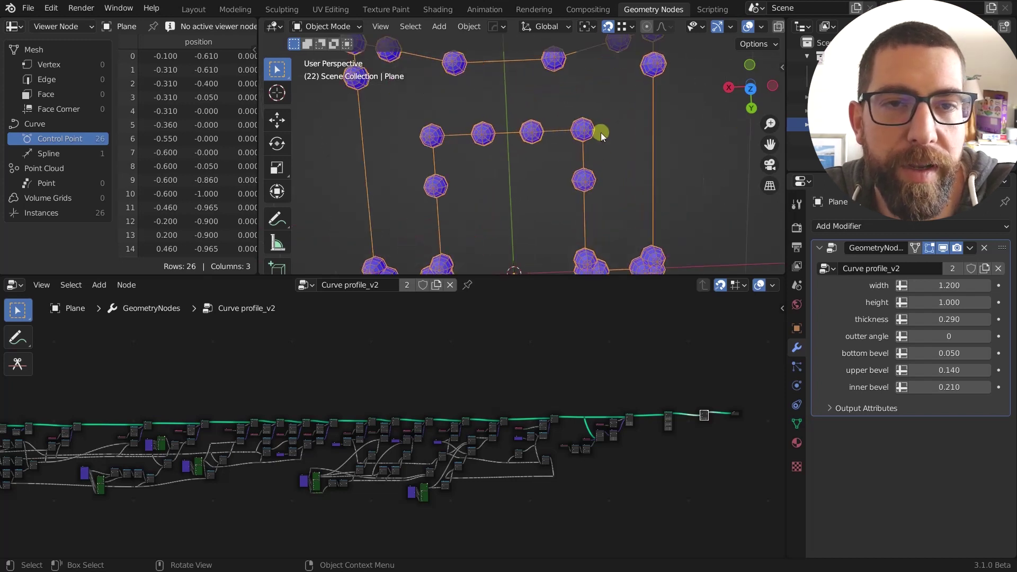
pyautogui.scroll(-3, 601, 133)
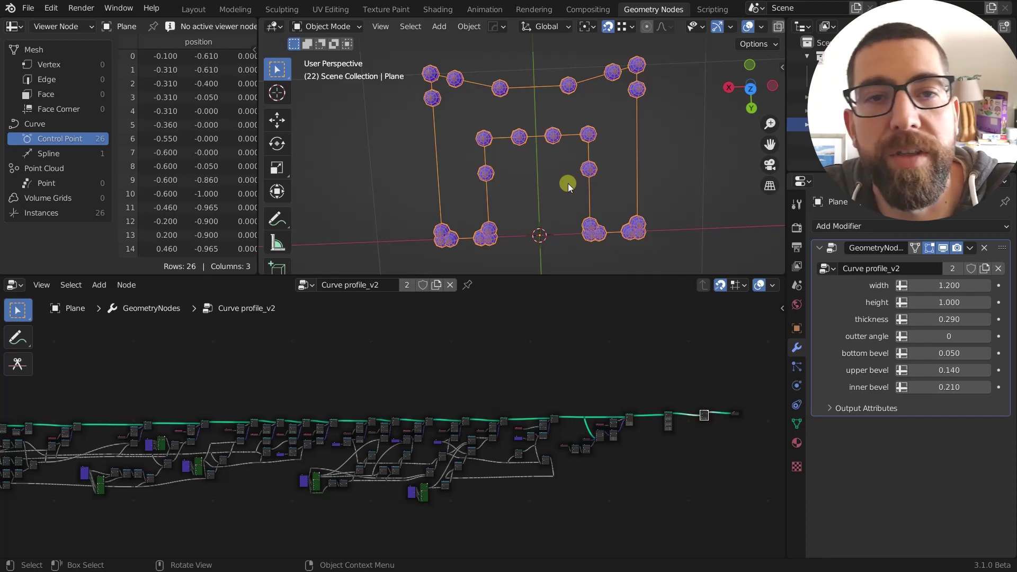
pyautogui.scroll(-4, 568, 183)
# Step: Examine the start of the node tree, where the Group Input feeds the Help Bench group and the first math nodes
pyautogui.moveTo(389, 380); pyautogui.dragTo(697, 350, button='middle')
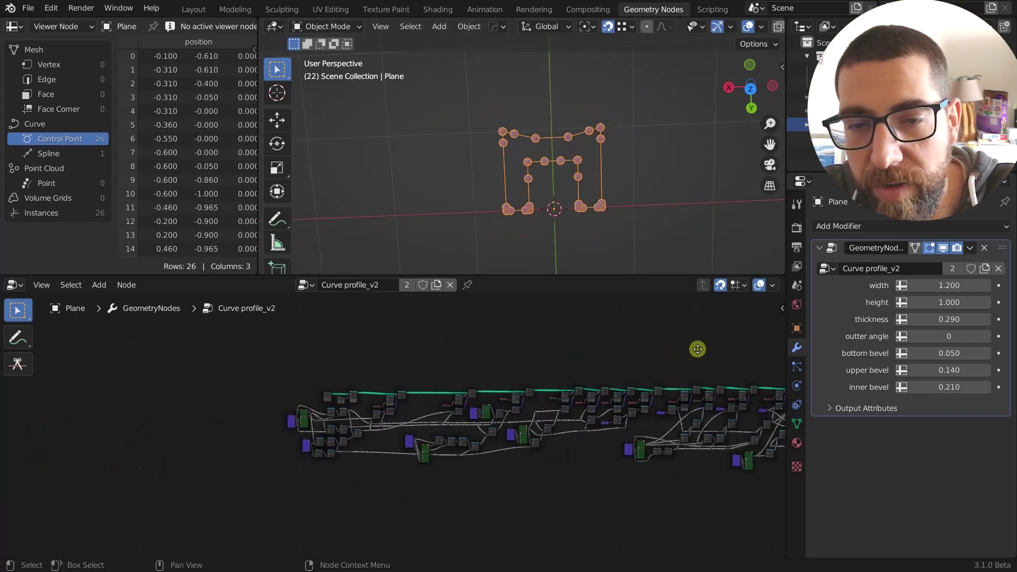
pyautogui.scroll(15, 265, 429)
pyautogui.scroll(6, 329, 406)
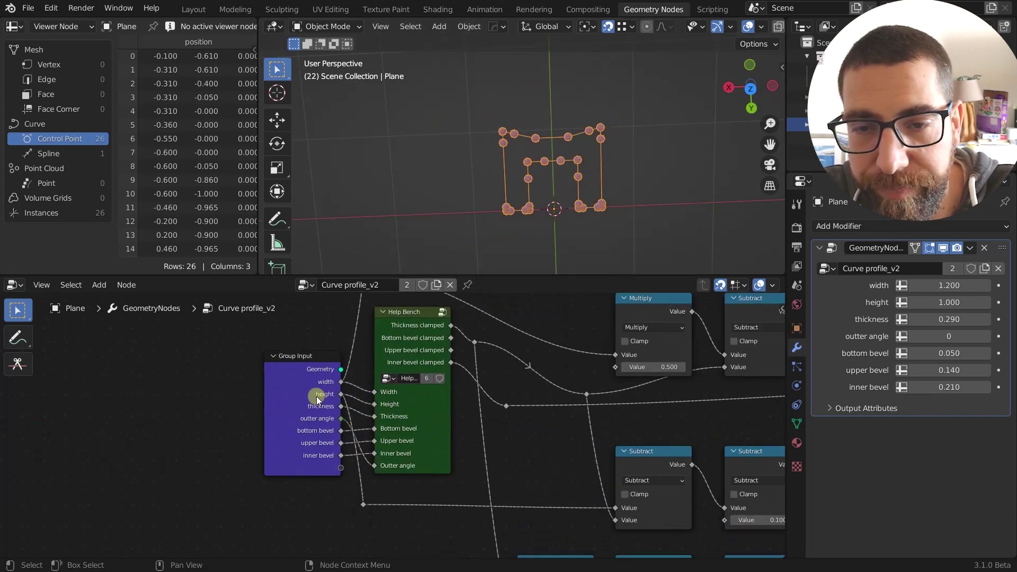
pyautogui.moveTo(317, 396); pyautogui.dragTo(225, 424, button='middle')
pyautogui.scroll(-3, 224, 424)
pyautogui.scroll(-2, 224, 424)
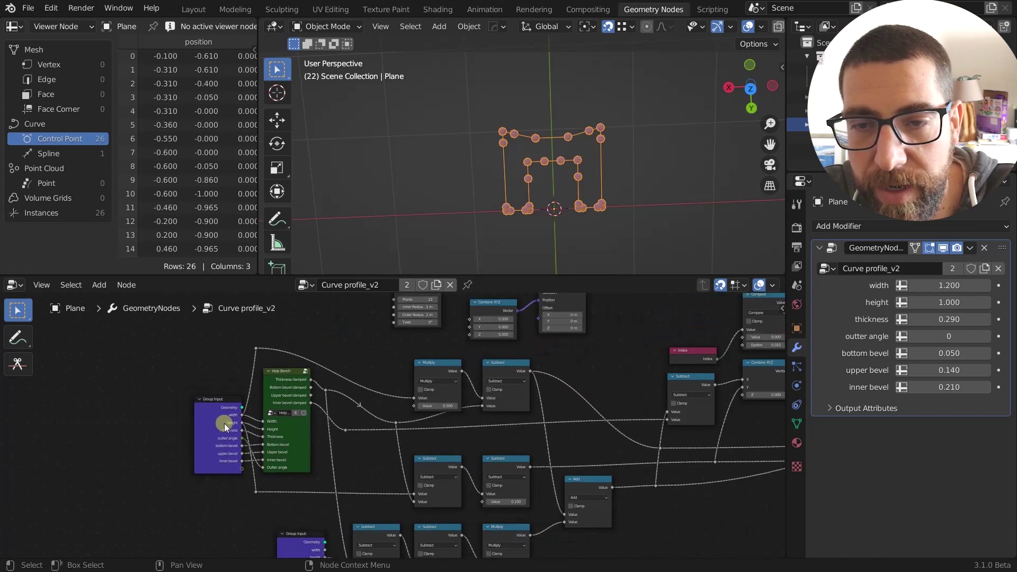
pyautogui.moveTo(333, 379); pyautogui.dragTo(291, 375, button='middle')
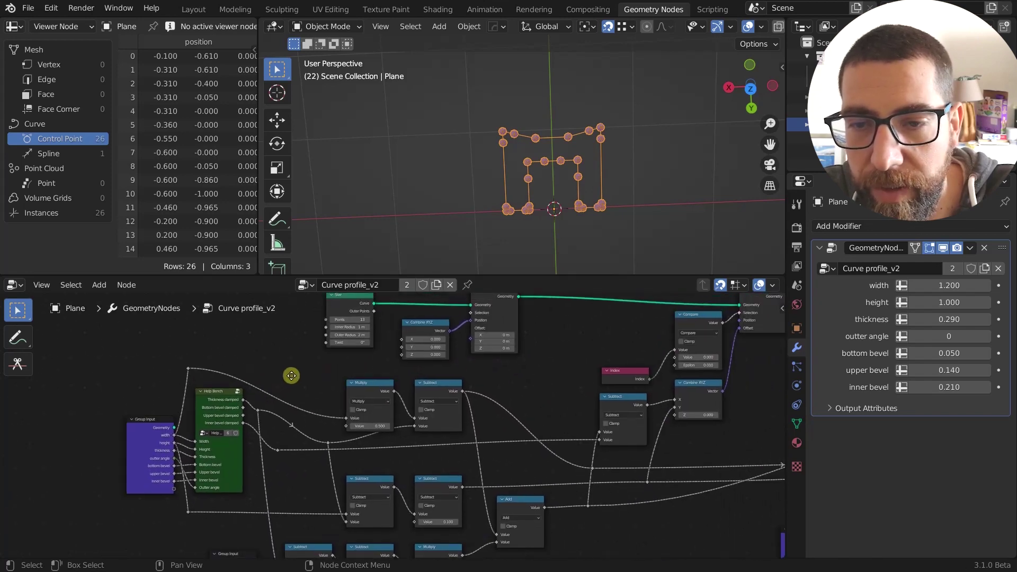
# Step: Preview the Star node's curve output at the start of the tree and inspect its 13-point shape
pyautogui.scroll(5, 355, 316)
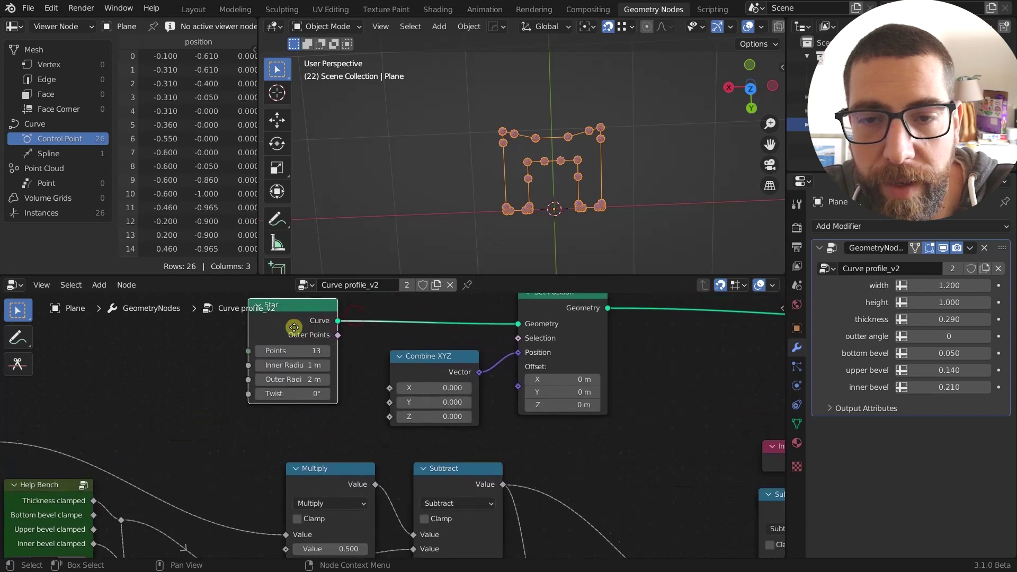
pyautogui.moveTo(274, 326); pyautogui.dragTo(287, 332, button='middle')
pyautogui.scroll(-1, 287, 332)
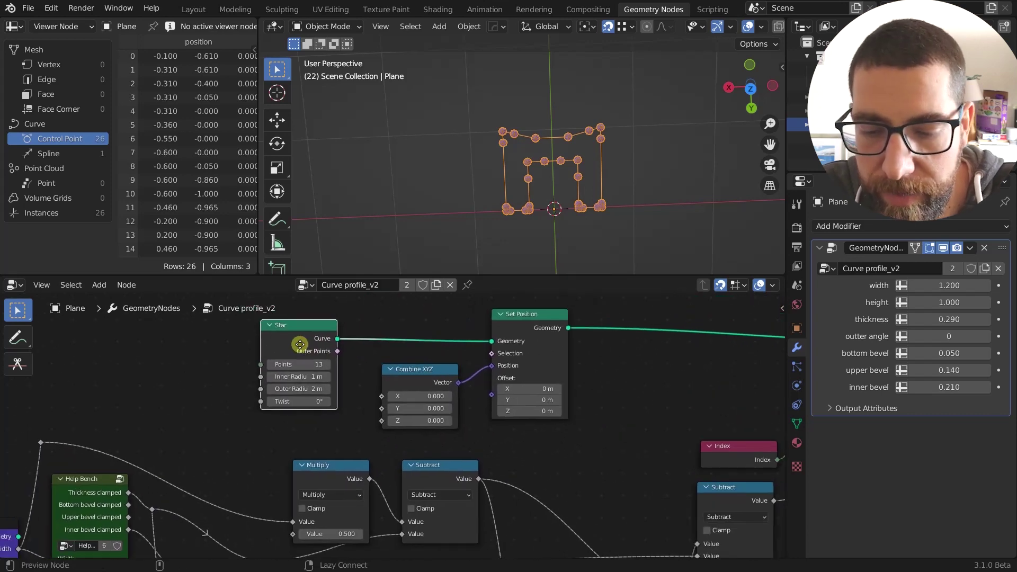
pyautogui.keyDown('ctrl'); pyautogui.keyDown('shift'); pyautogui.click(300, 347); pyautogui.keyUp('shift'); pyautogui.keyUp('ctrl')
pyautogui.scroll(-2, 504, 160)
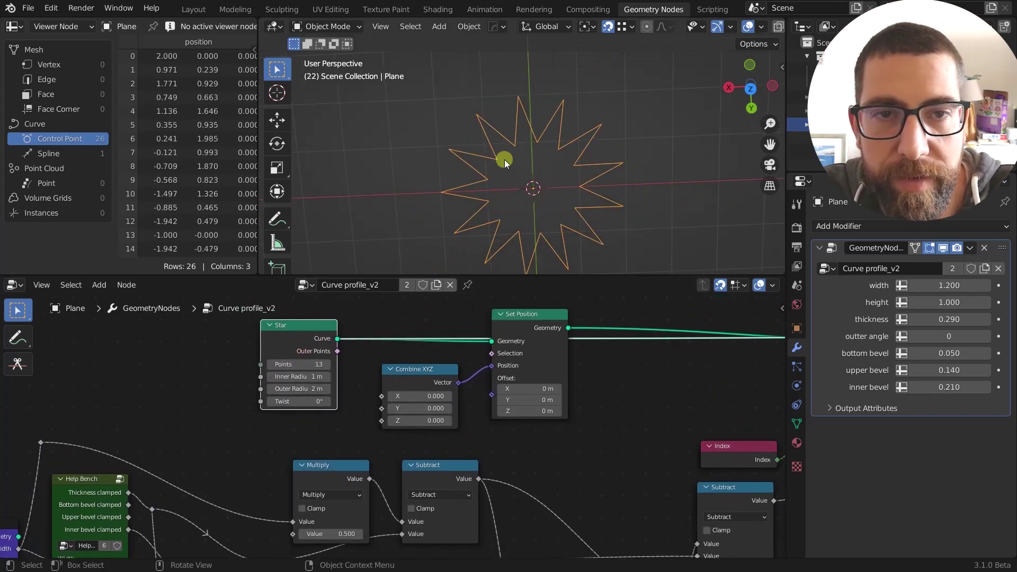
pyautogui.scroll(2, 338, 365)
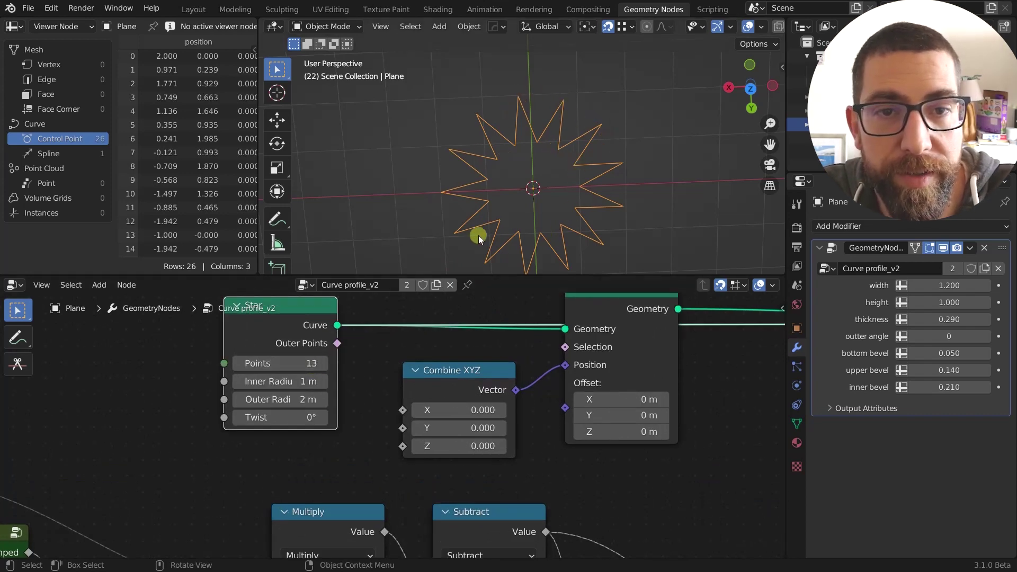
# Step: Preview the first Set Position node after the Star, which takes its position from Combine XYZ
pyautogui.scroll(-3, 463, 347)
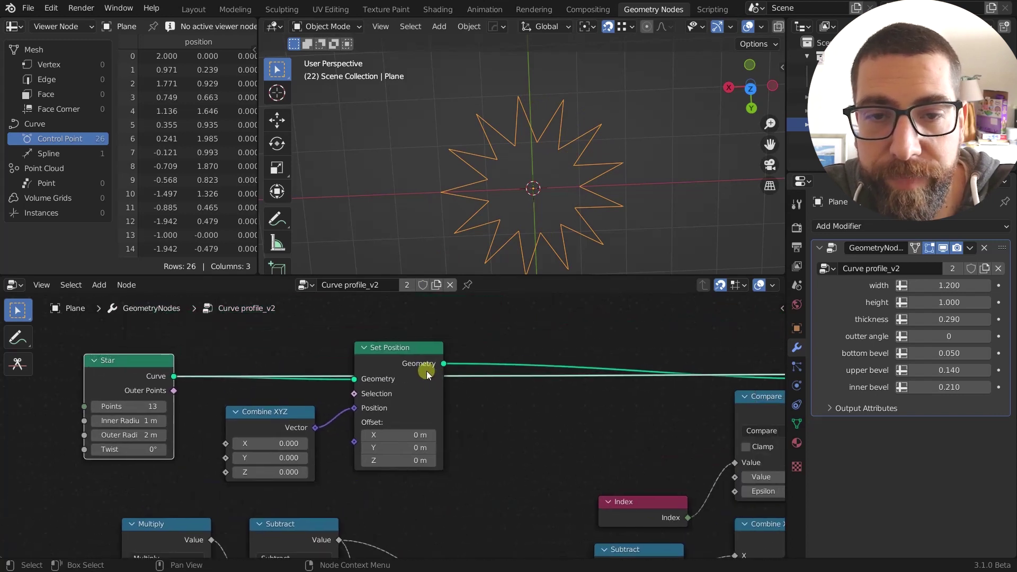
pyautogui.keyDown('ctrl'); pyautogui.keyDown('shift'); pyautogui.click(413, 348); pyautogui.keyUp('shift'); pyautogui.keyUp('ctrl')
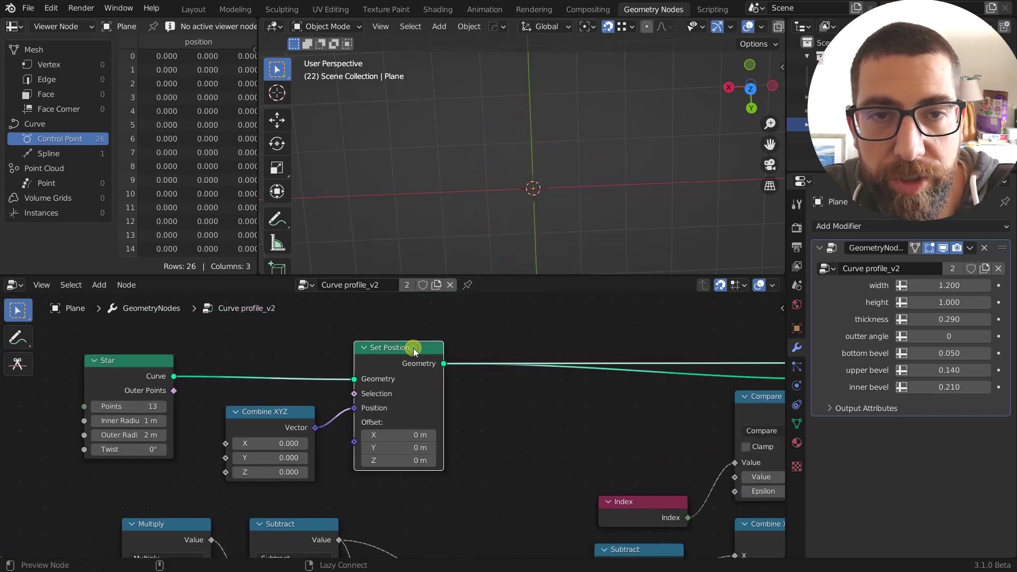
# Step: Preview the Star node's curve and the first Set Position node alternately to compare the shape before and after the points are moved
pyautogui.scroll(1, 413, 349)
pyautogui.moveTo(414, 348); pyautogui.dragTo(469, 286, button='middle')
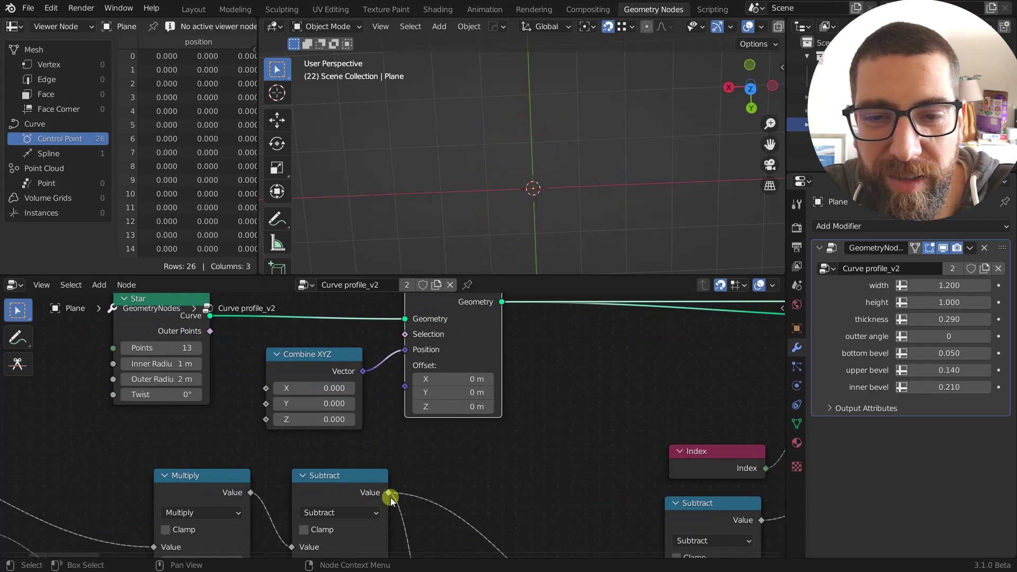
pyautogui.scroll(-1, 517, 377)
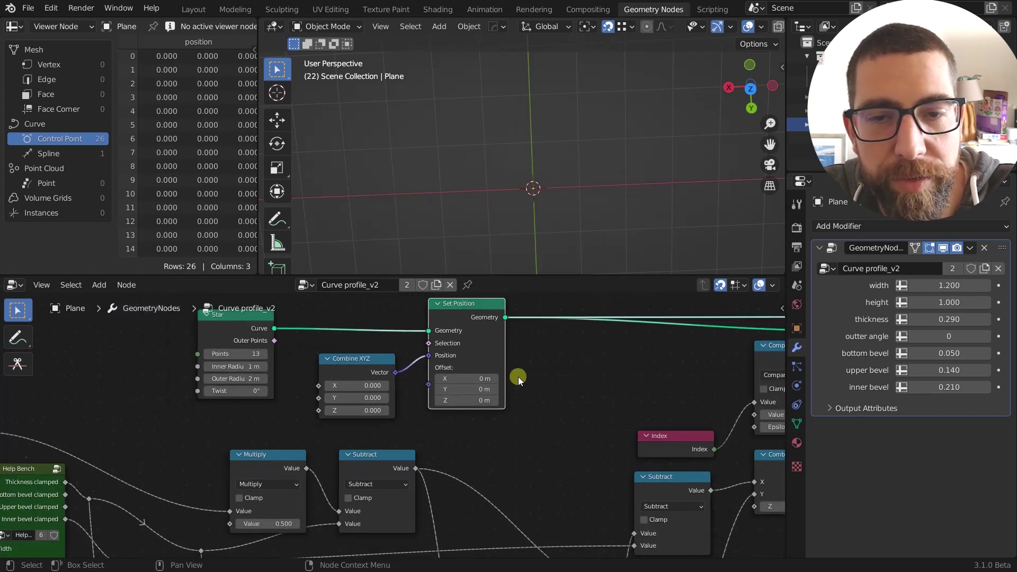
pyautogui.moveTo(518, 378); pyautogui.dragTo(479, 404, button='middle')
pyautogui.keyDown('ctrl'); pyautogui.keyDown('shift'); pyautogui.click(217, 340); pyautogui.keyUp('shift'); pyautogui.keyUp('ctrl')
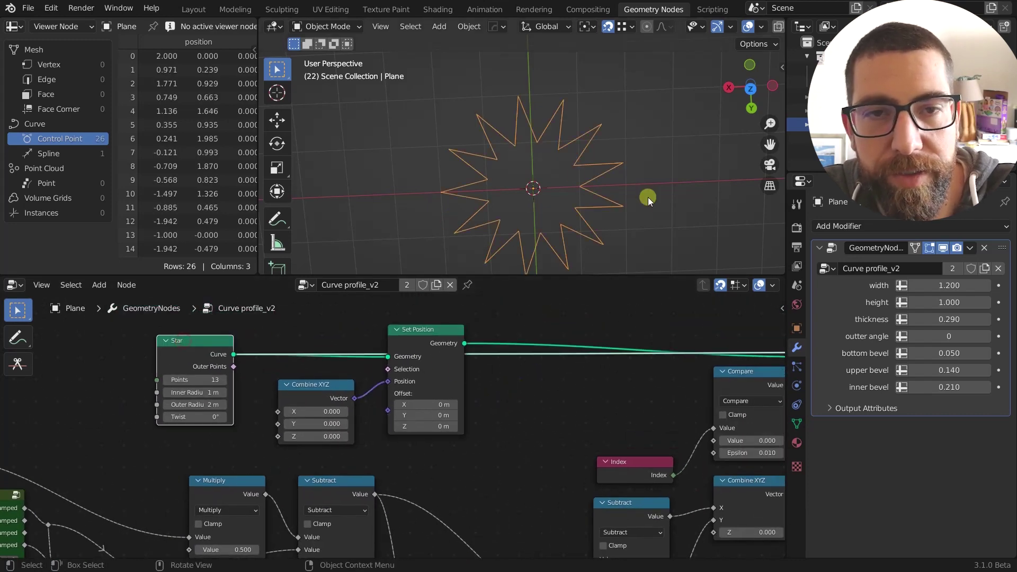
pyautogui.scroll(1, 427, 360)
pyautogui.keyDown('ctrl'); pyautogui.keyDown('shift'); pyautogui.click(427, 338); pyautogui.keyUp('shift'); pyautogui.keyUp('ctrl')
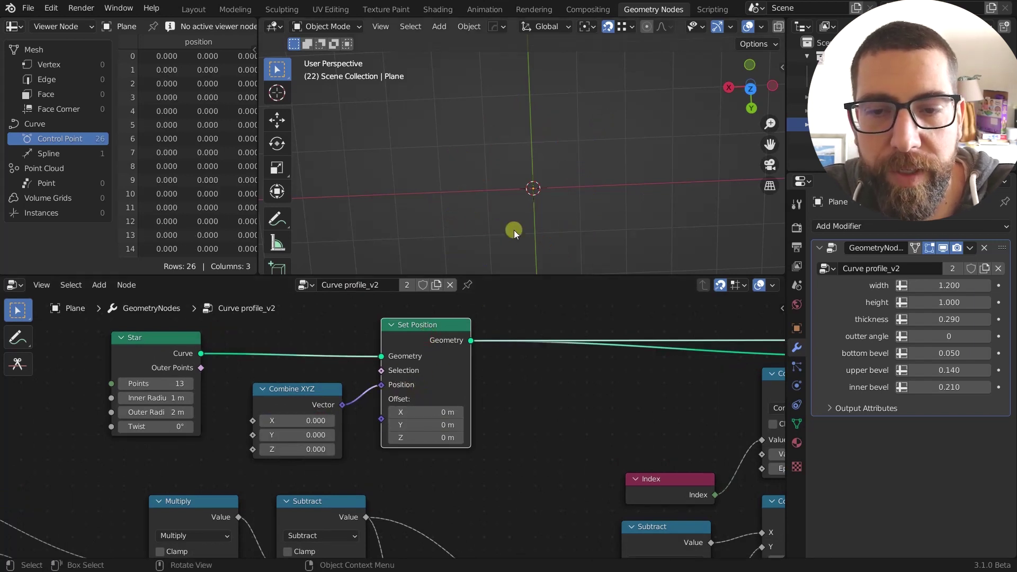
pyautogui.moveTo(514, 230); pyautogui.dragTo(532, 204, button='middle')
# Step: Move the unconnected point-display group node from the end of the tree to above the second Set Position node
pyautogui.moveTo(493, 352); pyautogui.dragTo(297, 375, button='middle')
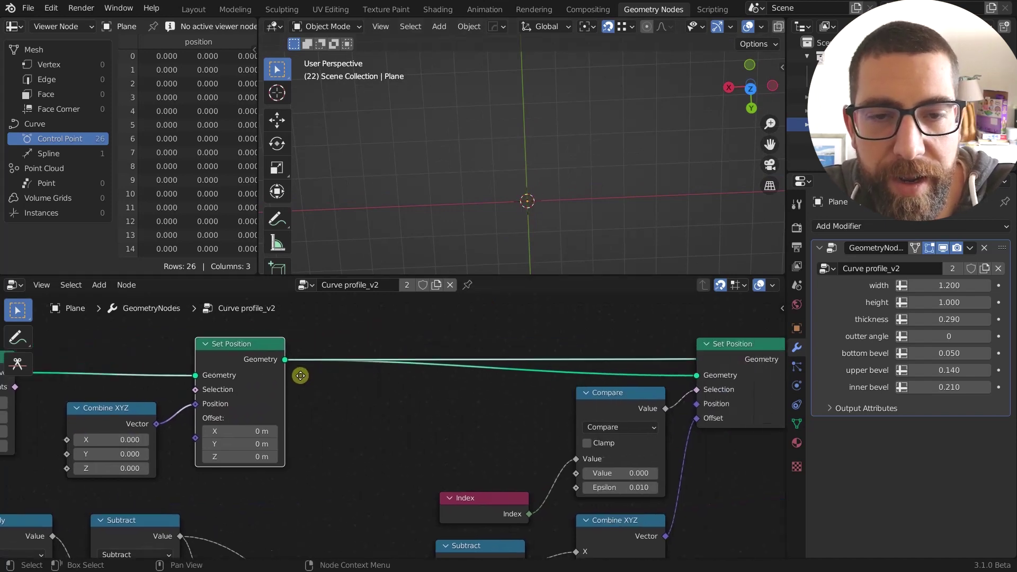
pyautogui.scroll(-5, 404, 425)
pyautogui.scroll(-14, 403, 425)
pyautogui.moveTo(509, 431); pyautogui.dragTo(170, 419, button='middle')
pyautogui.moveTo(718, 395); pyautogui.dragTo(101, 374)
pyautogui.moveTo(191, 375); pyautogui.dragTo(398, 371, button='middle')
pyautogui.scroll(6, 462, 389)
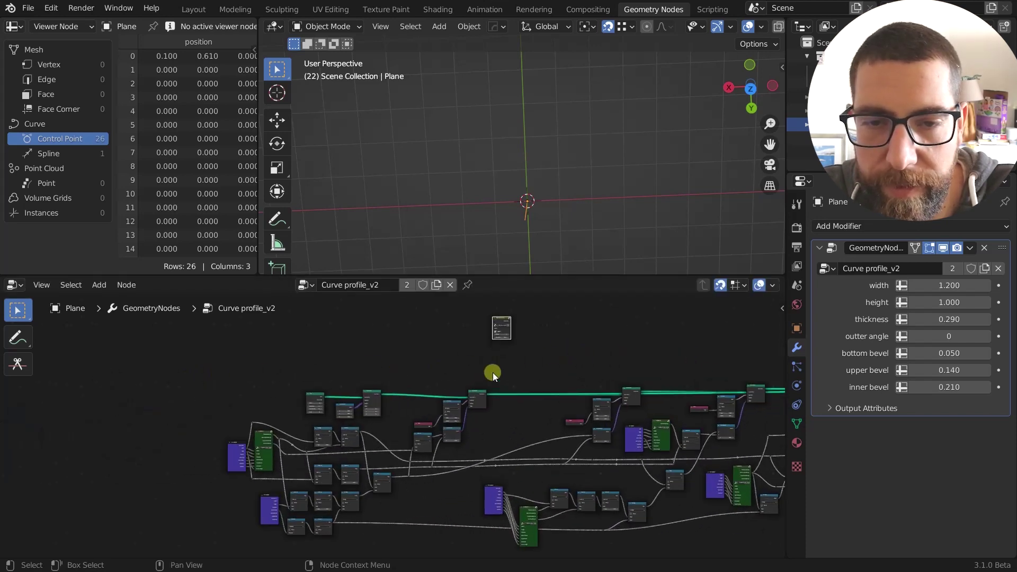
pyautogui.moveTo(526, 375); pyautogui.dragTo(415, 415, button='middle')
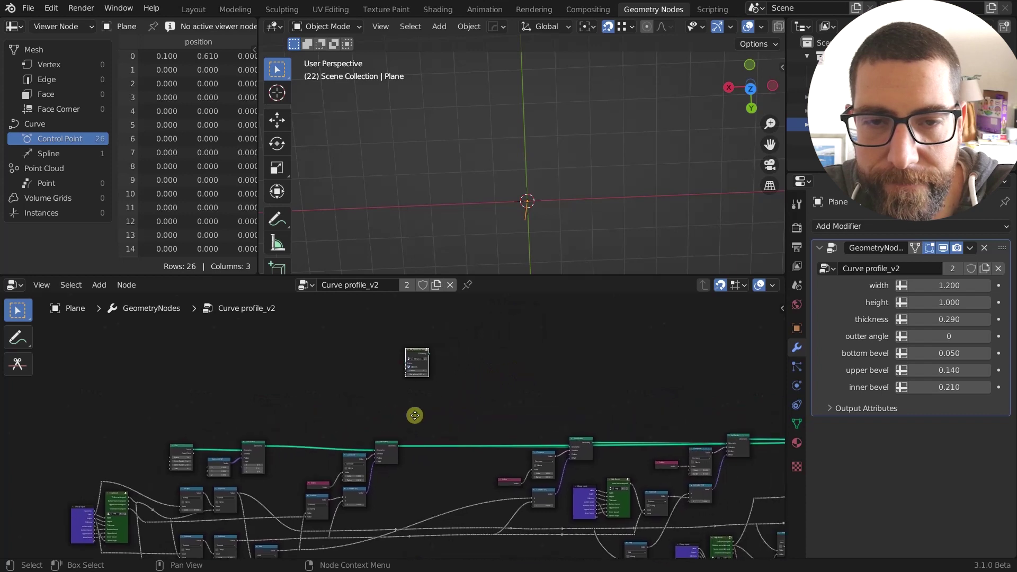
pyautogui.scroll(1, 415, 415)
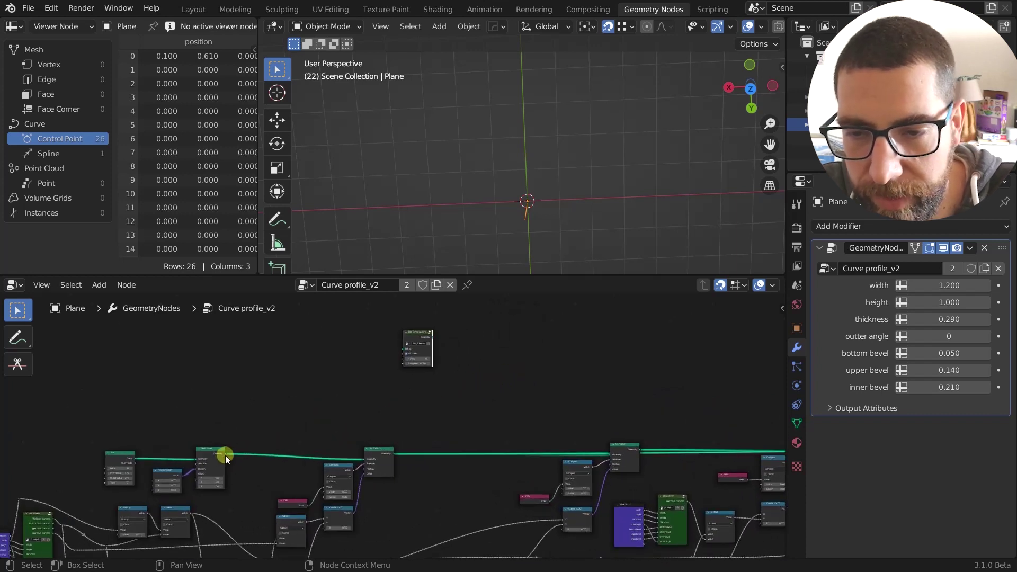
# Step: Connect the second Set Position's Geometry output to the point-display group node and preview that group
pyautogui.moveTo(395, 454); pyautogui.dragTo(402, 348)
pyautogui.keyDown('ctrl'); pyautogui.keyDown('shift'); pyautogui.click(430, 334); pyautogui.keyUp('shift'); pyautogui.keyUp('ctrl')
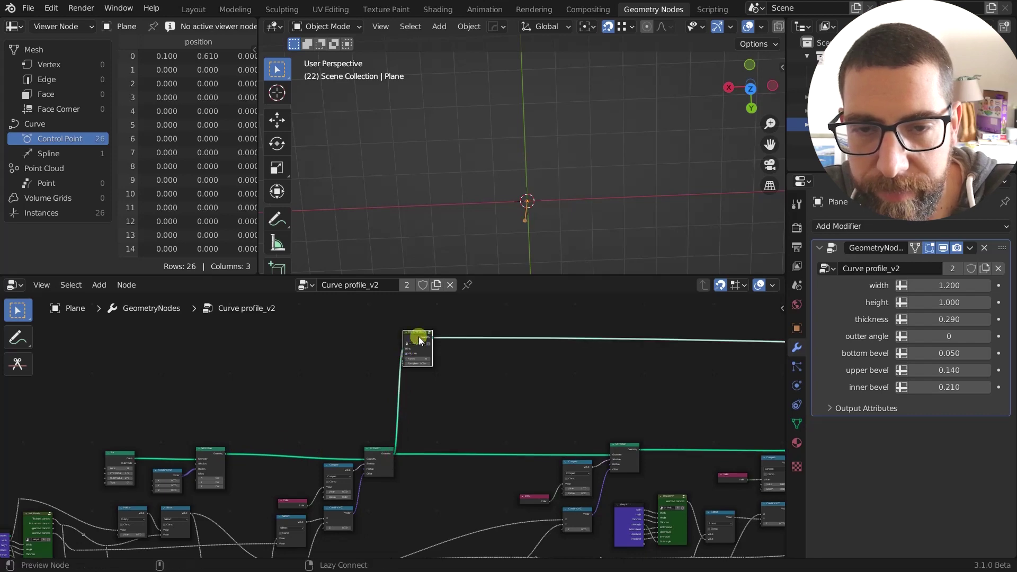
pyautogui.scroll(4, 573, 202)
pyautogui.scroll(-4, 444, 422)
pyautogui.moveTo(472, 418); pyautogui.dragTo(513, 409, button='middle')
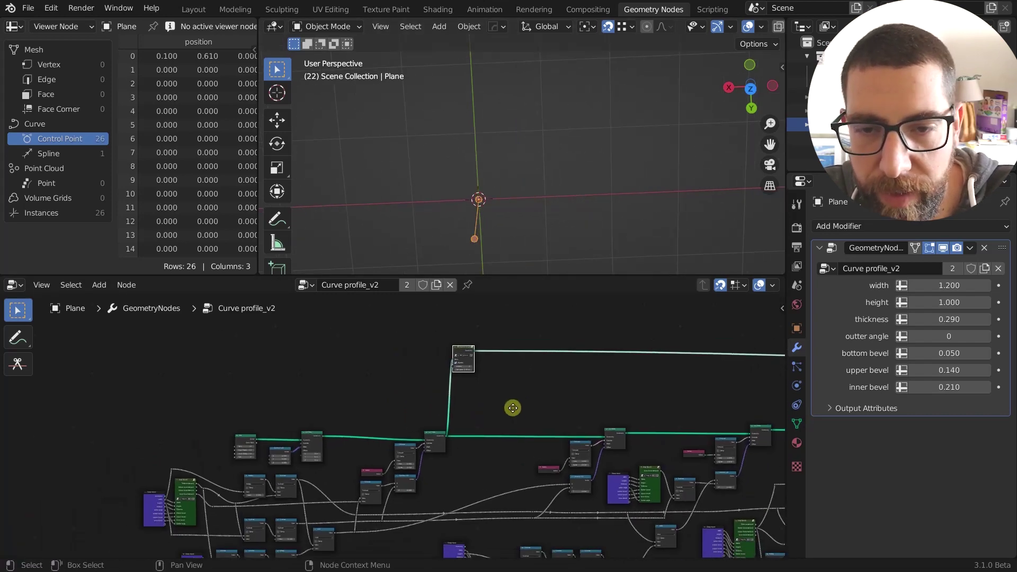
# Step: Examine the first Set Position node and the second one, whose selection comes from the Index and Compare nodes
pyautogui.scroll(6, 338, 428)
pyautogui.scroll(5, 310, 431)
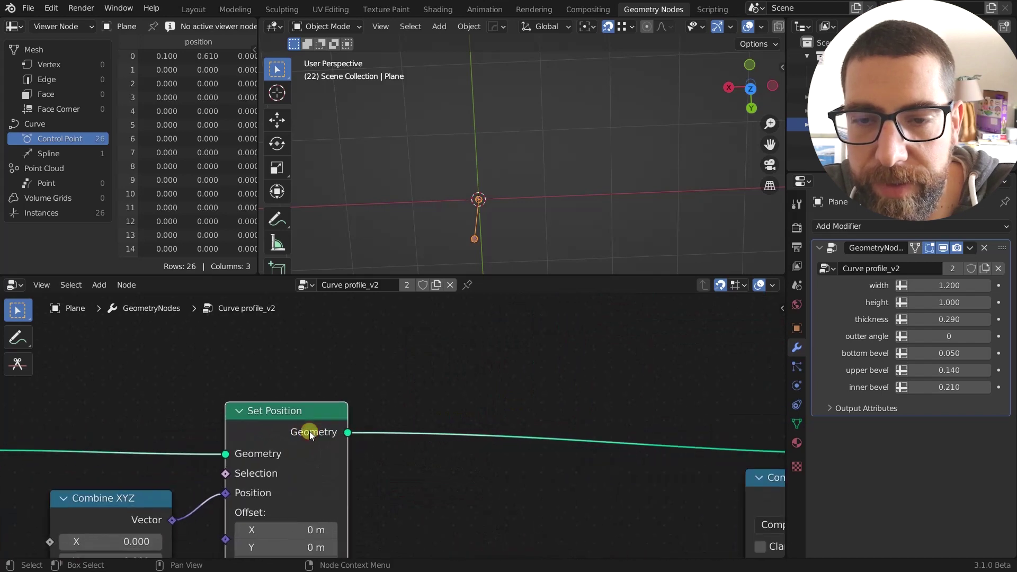
pyautogui.moveTo(310, 431); pyautogui.dragTo(300, 394, button='middle')
pyautogui.scroll(-4, 298, 395)
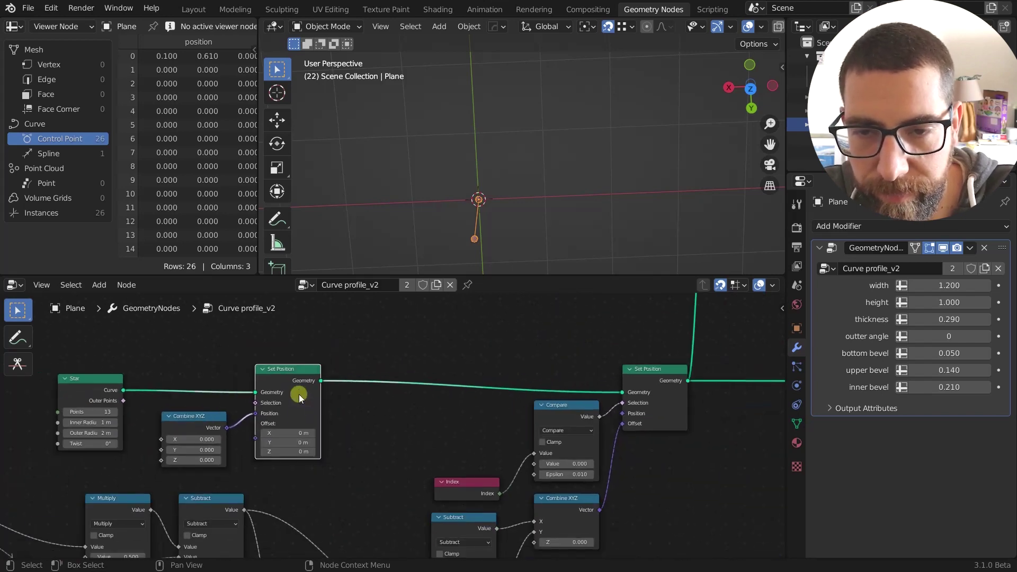
pyautogui.moveTo(449, 387); pyautogui.dragTo(217, 362, button='middle')
pyautogui.scroll(3, 441, 391)
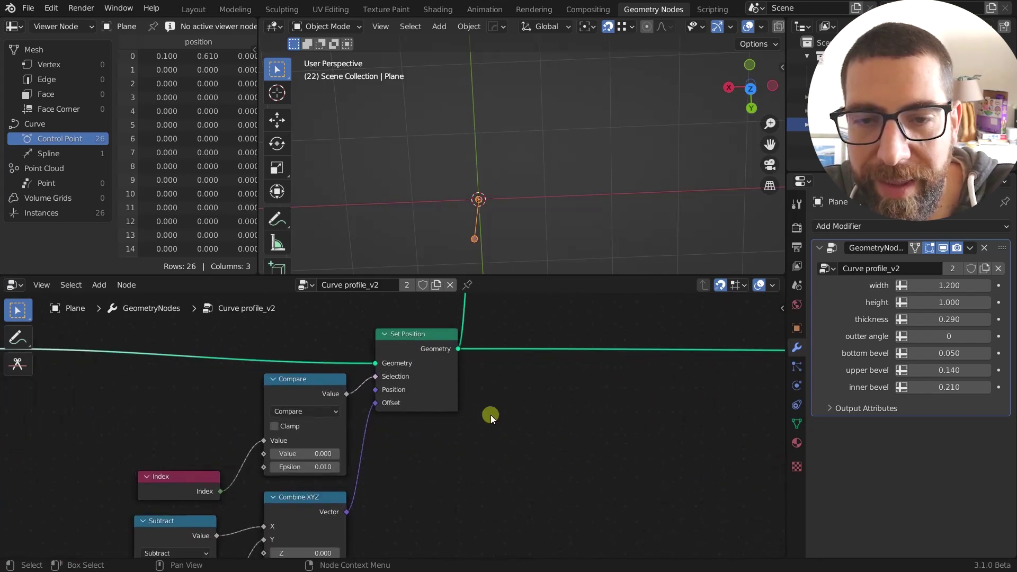
pyautogui.moveTo(491, 415); pyautogui.dragTo(471, 416, button='middle')
pyautogui.scroll(-3, 565, 210)
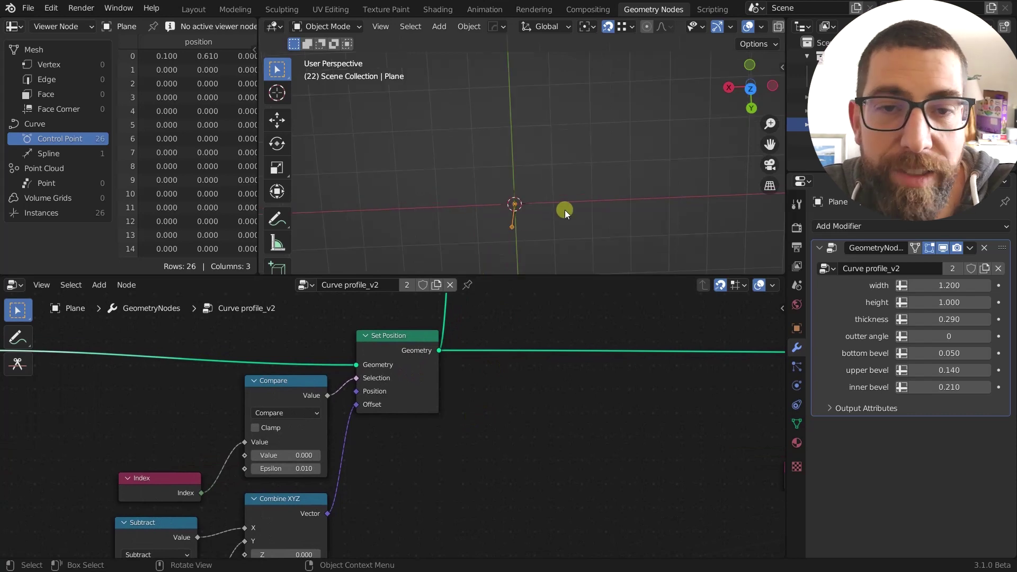
# Step: Switch the viewport to the Bottom orthographic view and frame the first placed control point
pyautogui.click(753, 90)
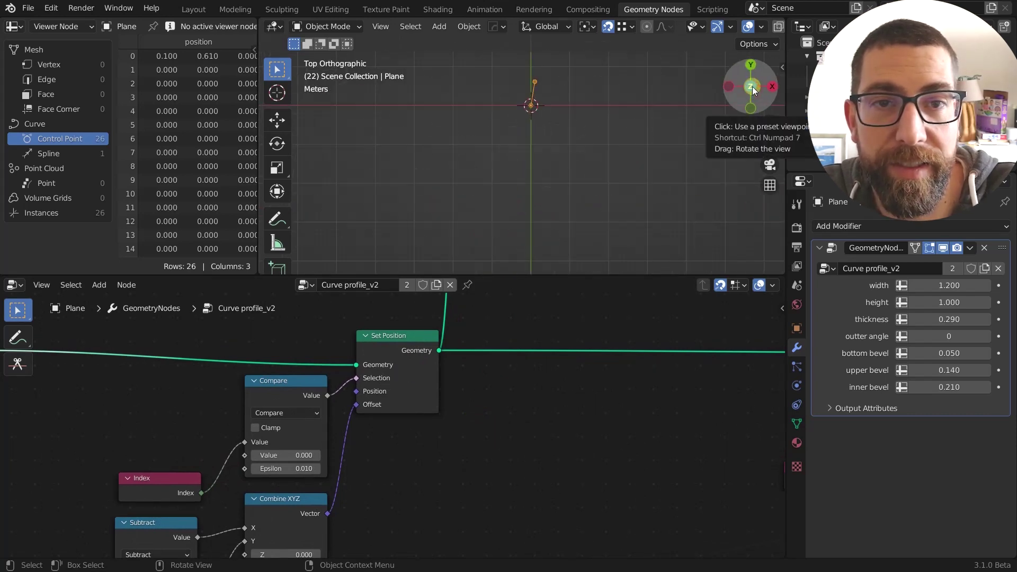
pyautogui.click(753, 88)
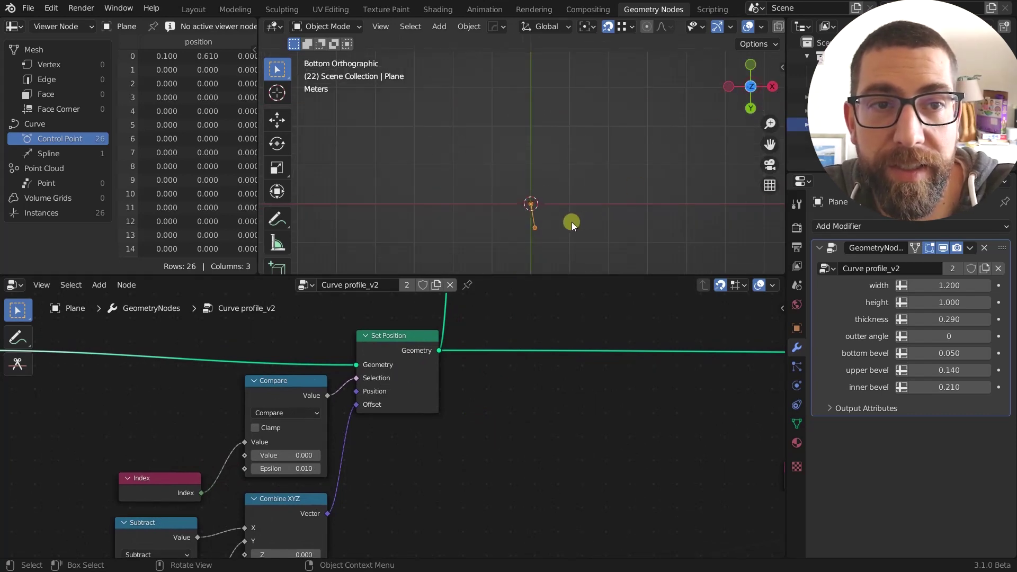
pyautogui.scroll(5, 564, 224)
pyautogui.scroll(3, 439, 409)
# Step: Examine how the Index and Compare nodes select a single control point for the second Set Position node
pyautogui.moveTo(505, 405); pyautogui.dragTo(603, 383, button='middle')
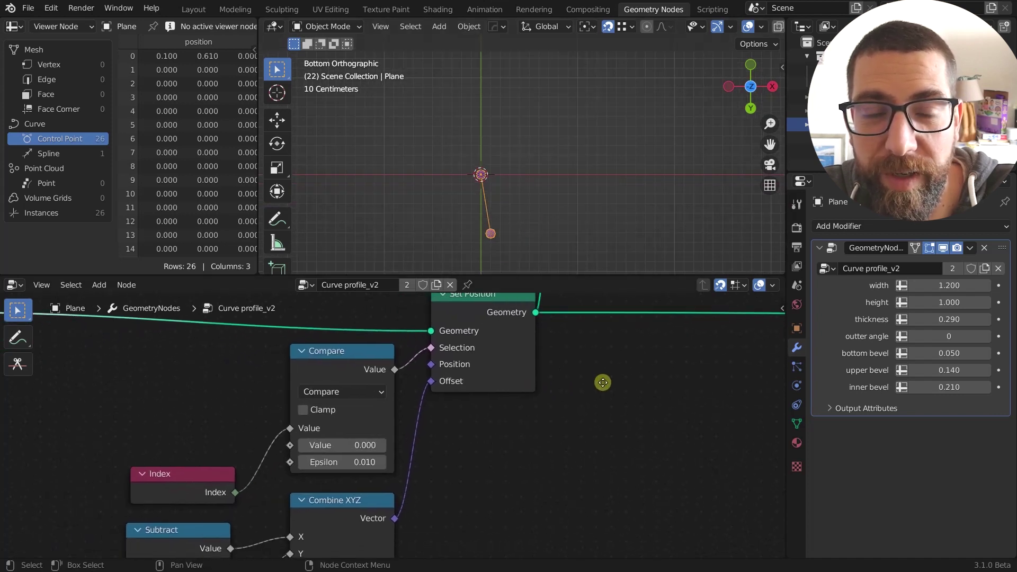
pyautogui.scroll(-2, 603, 383)
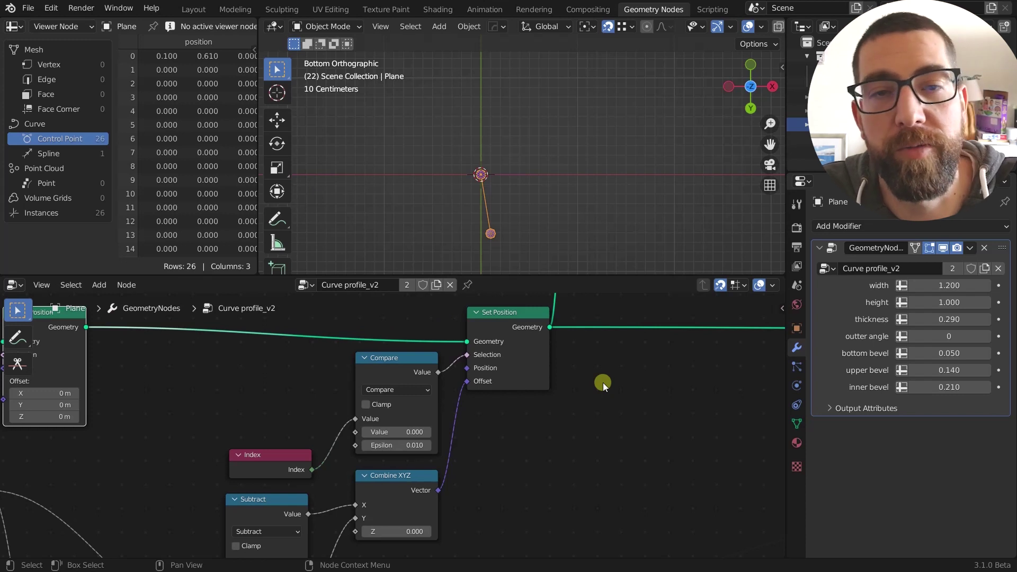
pyautogui.scroll(1, 530, 450)
pyautogui.moveTo(490, 467); pyautogui.dragTo(519, 465, button='middle')
pyautogui.scroll(1, 516, 458)
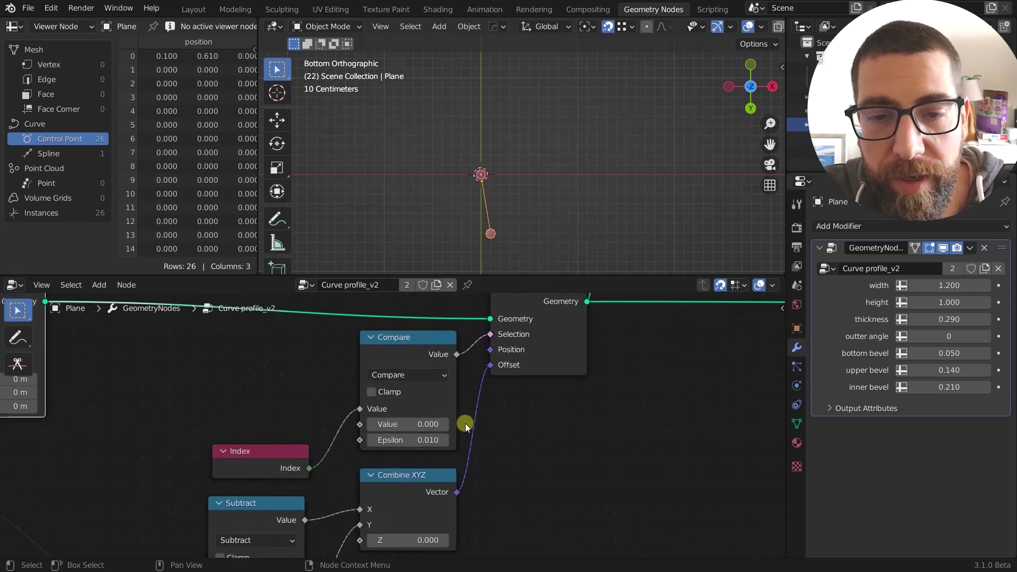
pyautogui.scroll(-1, 415, 343)
pyautogui.moveTo(514, 336); pyautogui.dragTo(545, 351, button='middle')
pyautogui.click(414, 422)
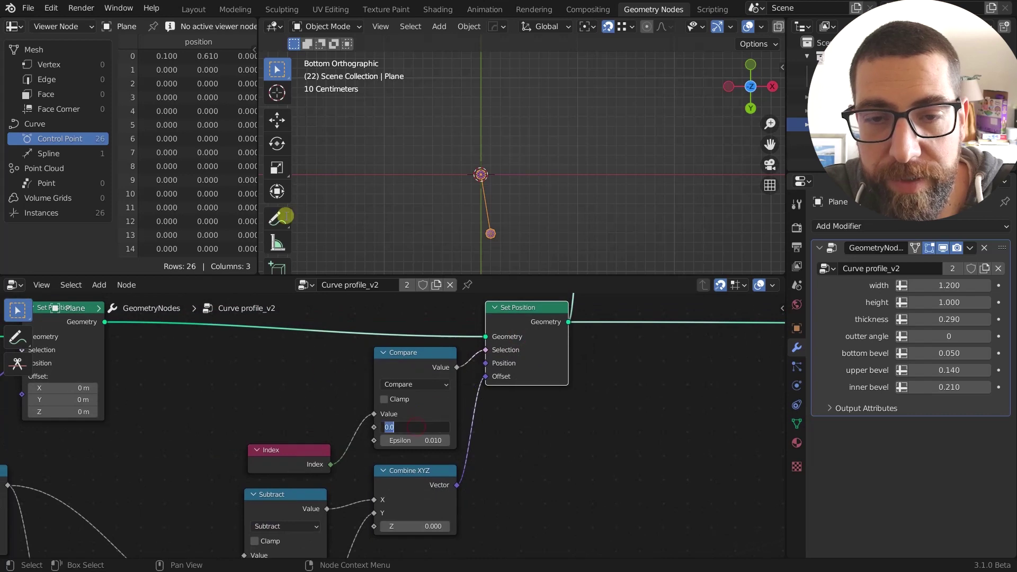
pyautogui.click(491, 417)
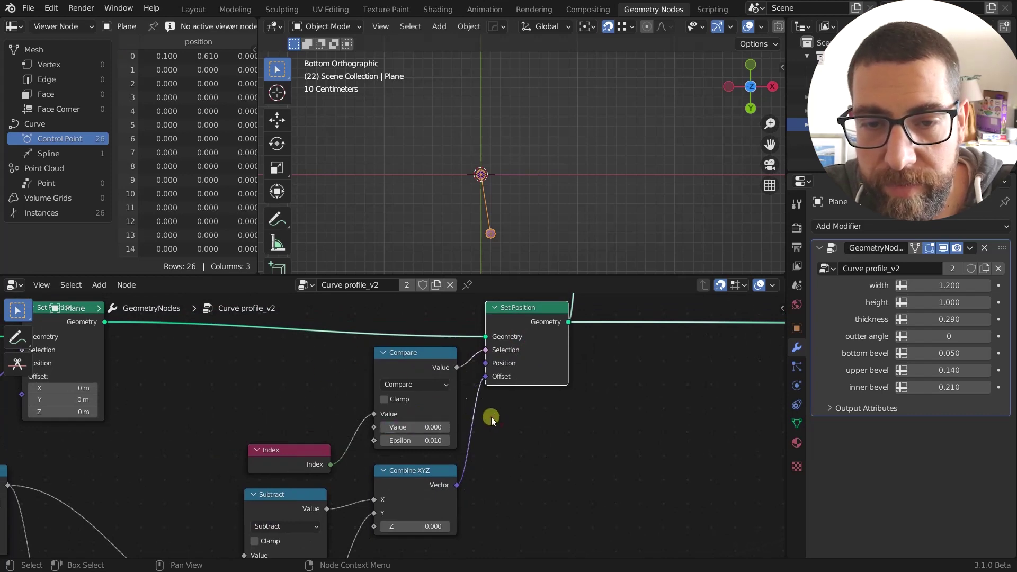
pyautogui.moveTo(432, 414); pyautogui.dragTo(421, 410)
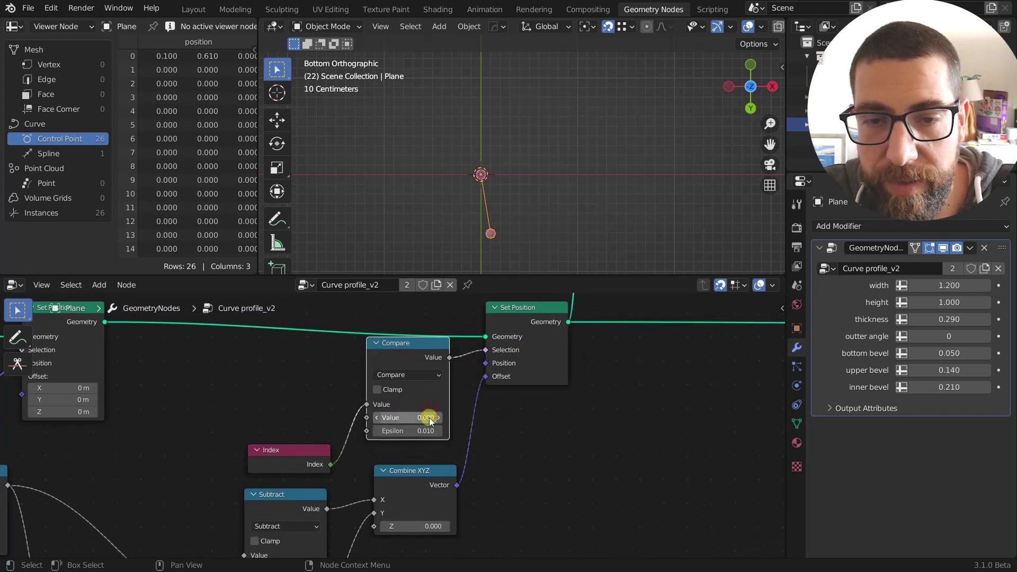
pyautogui.moveTo(425, 344); pyautogui.dragTo(430, 356)
# Step: Trace the math and Combine XYZ nodes feeding the second Set Position's offset, up to the next Set Position node
pyautogui.scroll(-2, 500, 392)
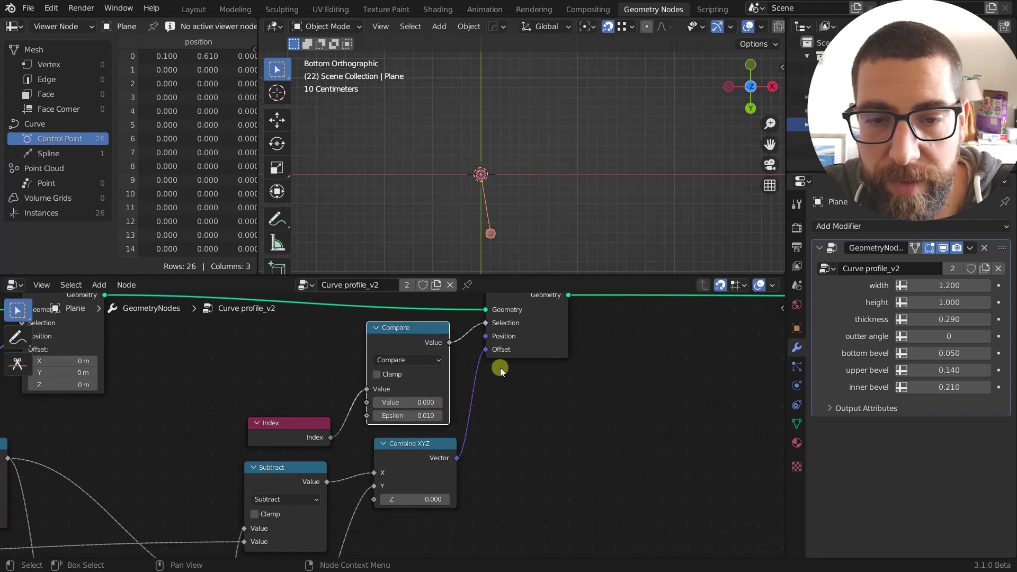
pyautogui.scroll(-2, 498, 381)
pyautogui.moveTo(496, 413)
pyautogui.mouseDown(button='middle')
pyautogui.moveTo(494, 380)
pyautogui.moveTo(494, 400)
pyautogui.mouseUp(button='middle')
pyautogui.scroll(-3, 490, 395)
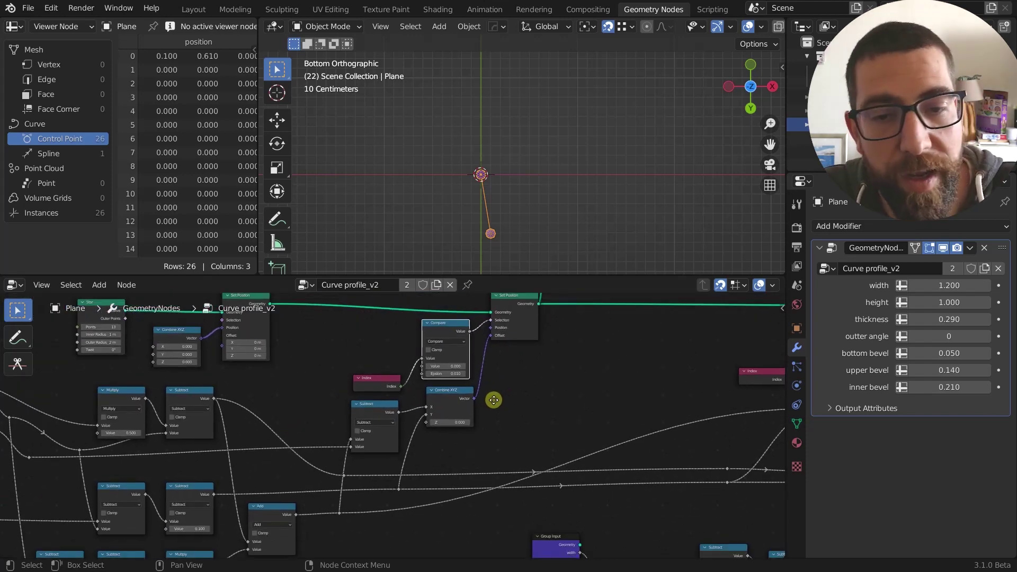
pyautogui.moveTo(493, 401); pyautogui.dragTo(514, 384, button='middle')
pyautogui.scroll(-1, 555, 386)
pyautogui.scroll(-2, 556, 385)
pyautogui.moveTo(613, 360); pyautogui.dragTo(430, 392, button='middle')
pyautogui.scroll(2, 495, 379)
pyautogui.scroll(2, 397, 389)
pyautogui.scroll(2, 357, 348)
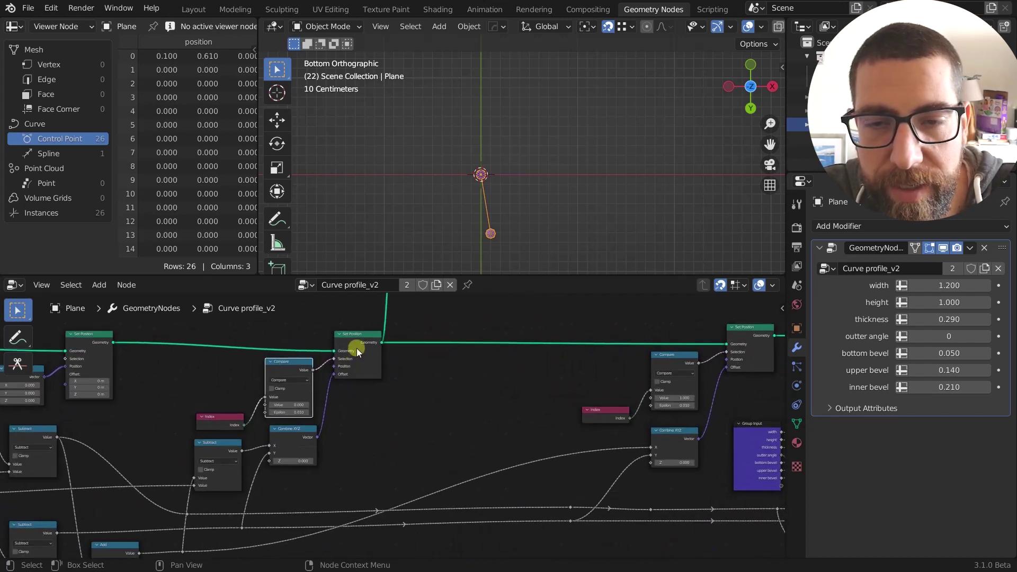
# Step: Preview in turn the Set Position nodes that place control points 1 to 4 of the profile
pyautogui.moveTo(627, 332); pyautogui.dragTo(384, 384, button='middle')
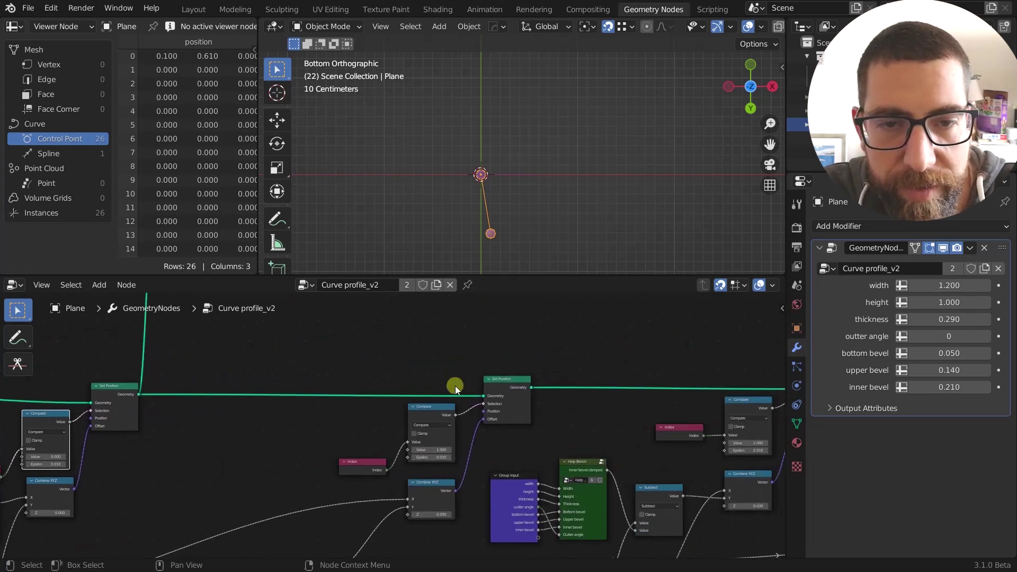
pyautogui.keyDown('ctrl'); pyautogui.keyDown('shift'); pyautogui.click(510, 387); pyautogui.keyUp('shift'); pyautogui.keyUp('ctrl')
pyautogui.scroll(-1, 580, 369)
pyautogui.moveTo(579, 370); pyautogui.dragTo(447, 391, button='middle')
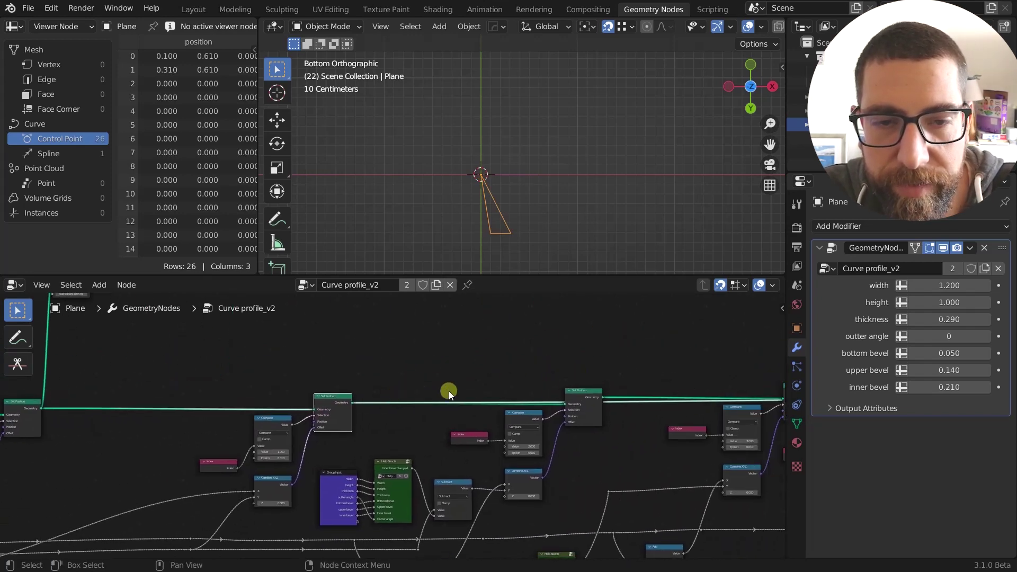
pyautogui.keyDown('ctrl'); pyautogui.keyDown('shift'); pyautogui.click(577, 393); pyautogui.keyUp('shift'); pyautogui.keyUp('ctrl')
pyautogui.moveTo(637, 367); pyautogui.dragTo(393, 368, button='middle')
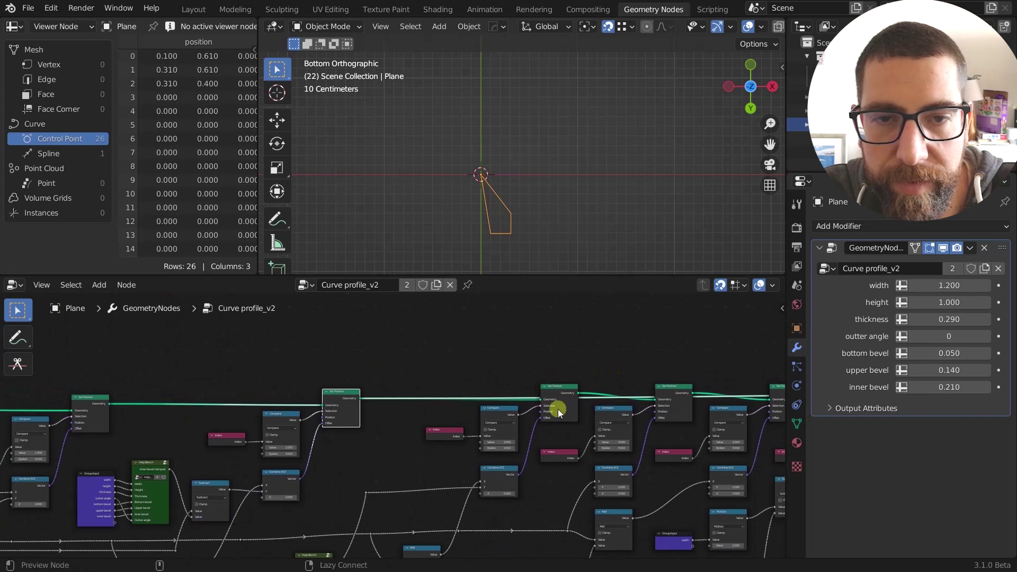
pyautogui.keyDown('ctrl'); pyautogui.keyDown('shift'); pyautogui.click(558, 389); pyautogui.keyUp('shift'); pyautogui.keyUp('ctrl')
pyautogui.keyDown('ctrl'); pyautogui.keyDown('shift'); pyautogui.click(666, 391); pyautogui.keyUp('shift'); pyautogui.keyUp('ctrl')
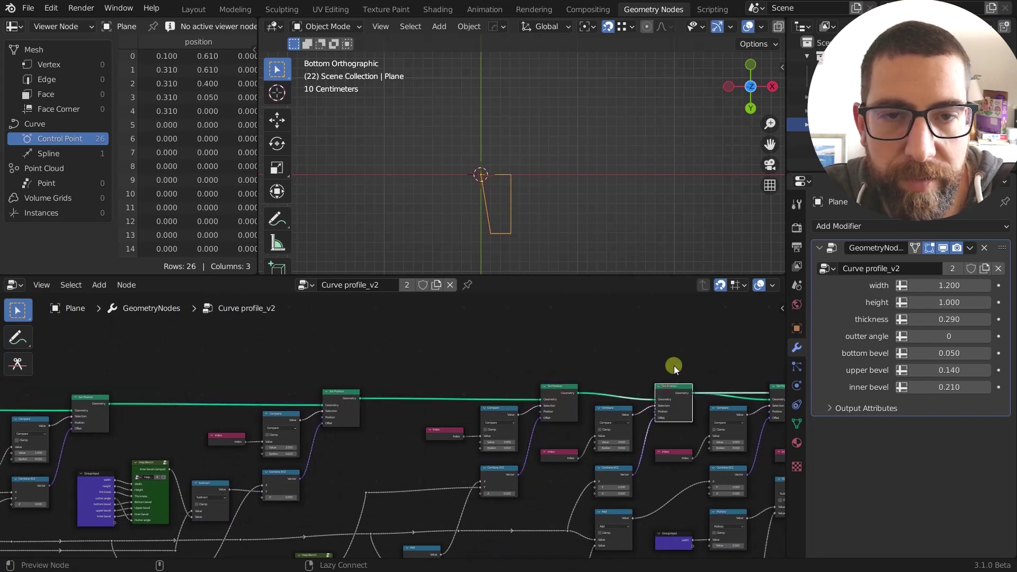
# Step: Preview in turn the Set Position nodes that place control points 5 to 9 of the profile
pyautogui.moveTo(610, 368); pyautogui.dragTo(382, 373, button='middle')
pyautogui.keyDown('ctrl'); pyautogui.keyDown('shift'); pyautogui.click(545, 387); pyautogui.keyUp('shift'); pyautogui.keyUp('ctrl')
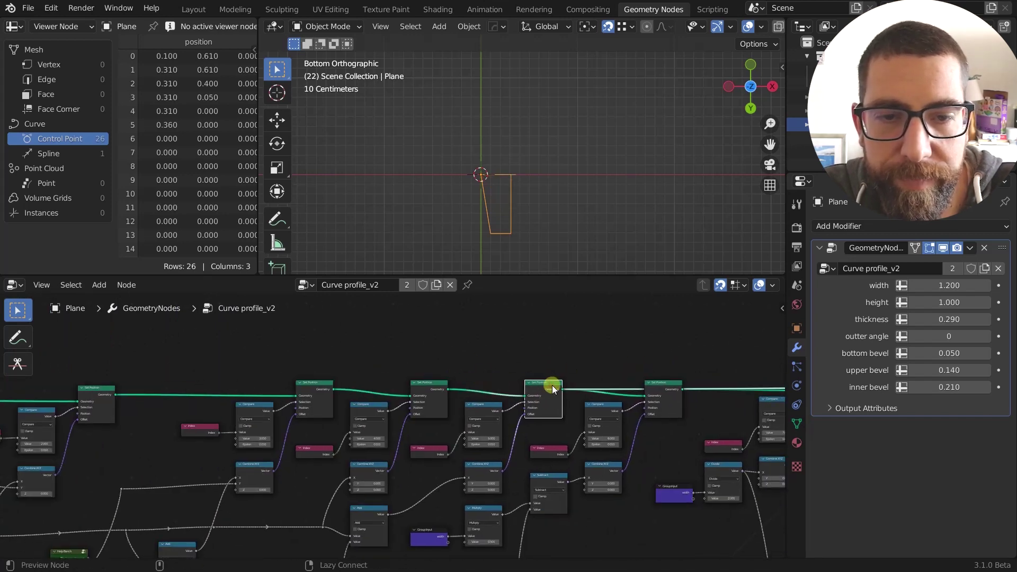
pyautogui.keyDown('ctrl'); pyautogui.keyDown('shift'); pyautogui.click(663, 383); pyautogui.keyUp('shift'); pyautogui.keyUp('ctrl')
pyautogui.moveTo(764, 379); pyautogui.dragTo(368, 371, button='middle')
pyautogui.keyDown('ctrl'); pyautogui.keyDown('shift'); pyautogui.click(424, 372); pyautogui.keyUp('shift'); pyautogui.keyUp('ctrl')
pyautogui.keyDown('ctrl'); pyautogui.keyDown('shift'); pyautogui.click(539, 374); pyautogui.keyUp('shift'); pyautogui.keyUp('ctrl')
pyautogui.keyDown('ctrl'); pyautogui.keyDown('shift'); pyautogui.click(689, 376); pyautogui.keyUp('shift'); pyautogui.keyUp('ctrl')
# Step: Preview the Set Position nodes from control point 10 onwards, check the final mirroring one, and return to the point 12 one
pyautogui.moveTo(704, 373); pyautogui.dragTo(460, 358, button='middle')
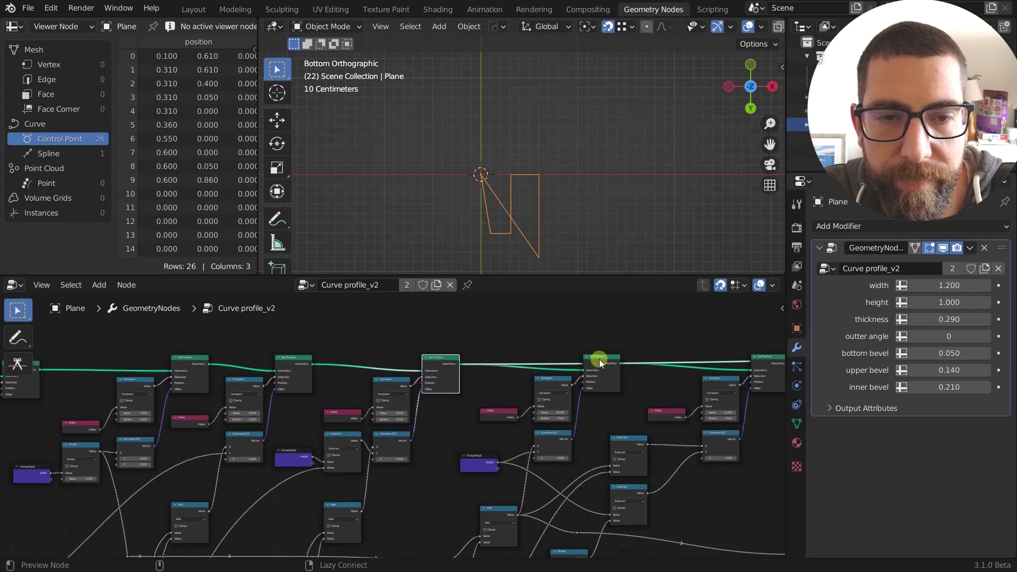
pyautogui.keyDown('ctrl'); pyautogui.keyDown('shift'); pyautogui.click(600, 359); pyautogui.keyUp('shift'); pyautogui.keyUp('ctrl')
pyautogui.moveTo(684, 358); pyautogui.dragTo(529, 353, button='middle')
pyautogui.keyDown('ctrl'); pyautogui.keyDown('shift'); pyautogui.click(613, 354); pyautogui.keyUp('shift'); pyautogui.keyUp('ctrl')
pyautogui.moveTo(613, 353); pyautogui.dragTo(400, 317, button='middle')
pyautogui.keyDown('ctrl'); pyautogui.keyDown('shift'); pyautogui.click(738, 315); pyautogui.keyUp('shift'); pyautogui.keyUp('ctrl')
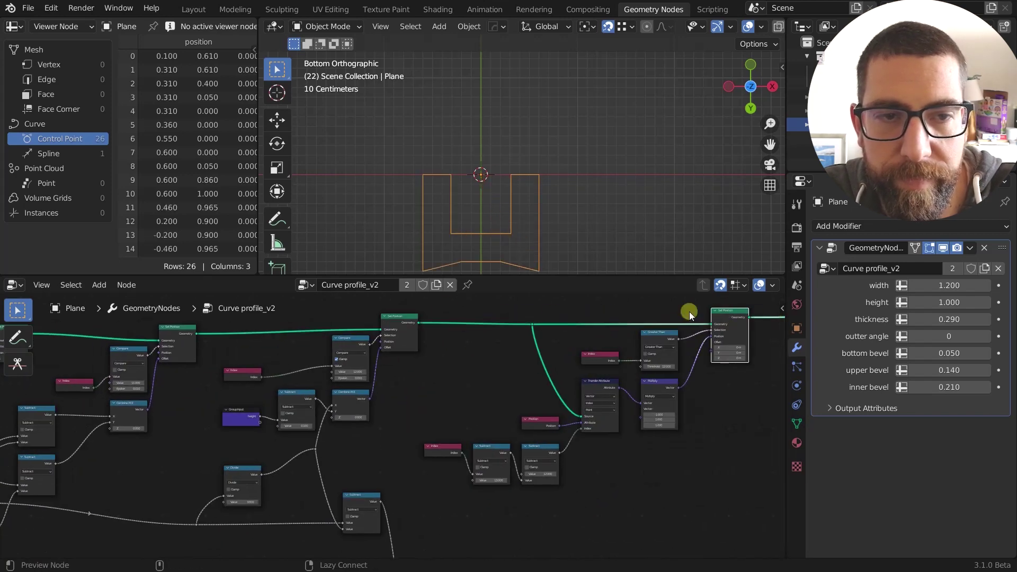
pyautogui.keyDown('ctrl'); pyautogui.keyDown('shift'); pyautogui.click(399, 319); pyautogui.keyUp('shift'); pyautogui.keyUp('ctrl')
# Step: Examine the half profile in perspective and the Transfer Attribute, Subtract, Multiply and Greater Than nodes that mirror it
pyautogui.moveTo(476, 199); pyautogui.dragTo(552, 168, button='middle')
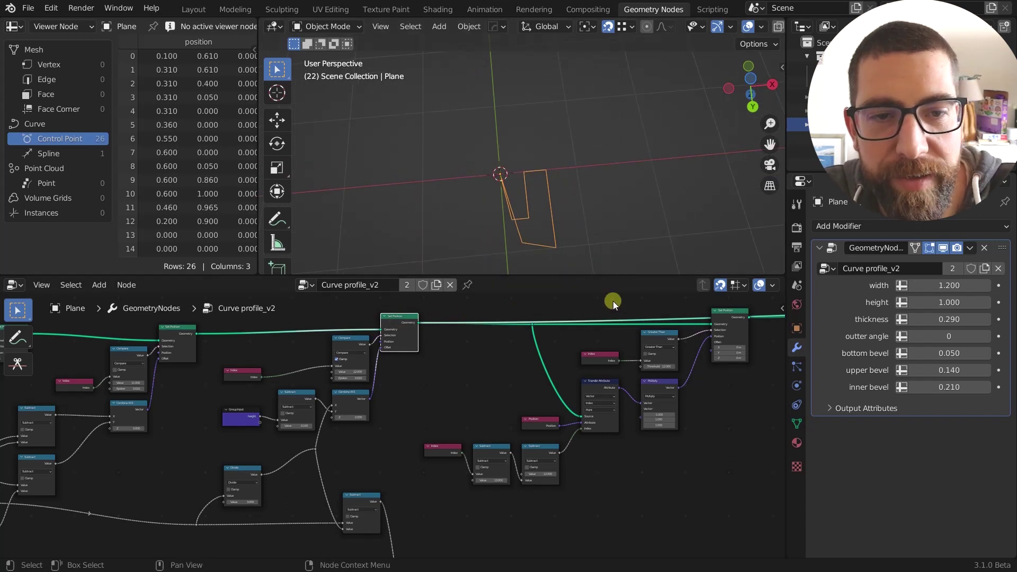
pyautogui.moveTo(612, 301); pyautogui.dragTo(531, 307, button='middle')
pyautogui.scroll(3, 553, 492)
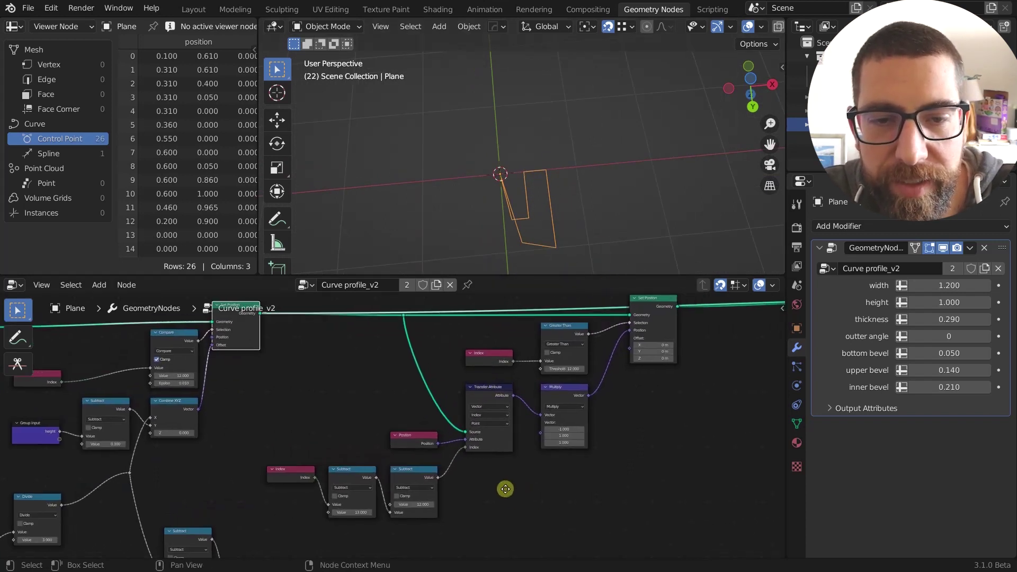
pyautogui.moveTo(571, 202); pyautogui.dragTo(565, 221, button='middle')
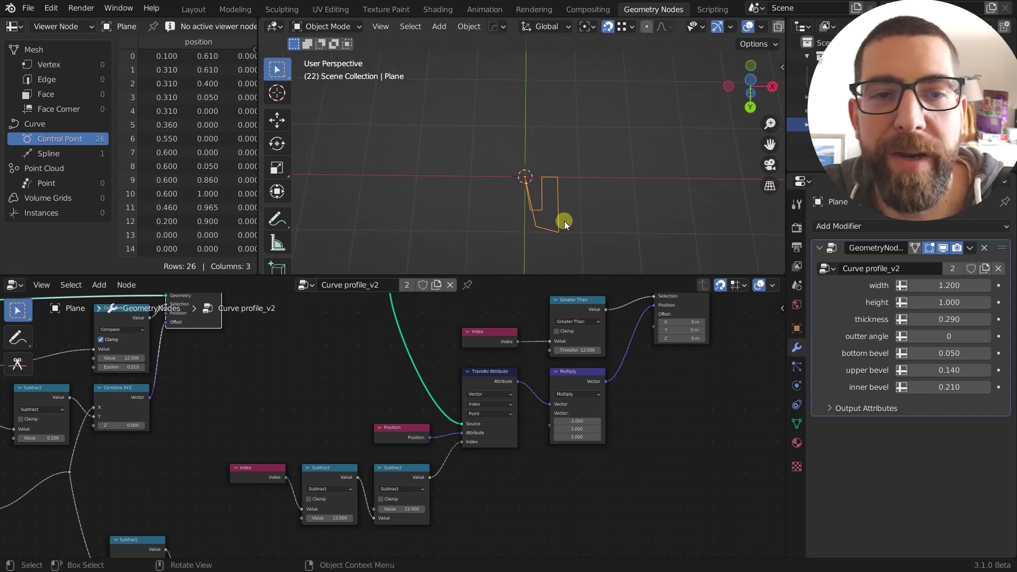
# Step: Examine how the Transfer Attribute node passes the Position values to the Multiply node that flips them with -1 on X
pyautogui.scroll(1, 479, 447)
pyautogui.click(481, 369)
pyautogui.scroll(-2, 481, 369)
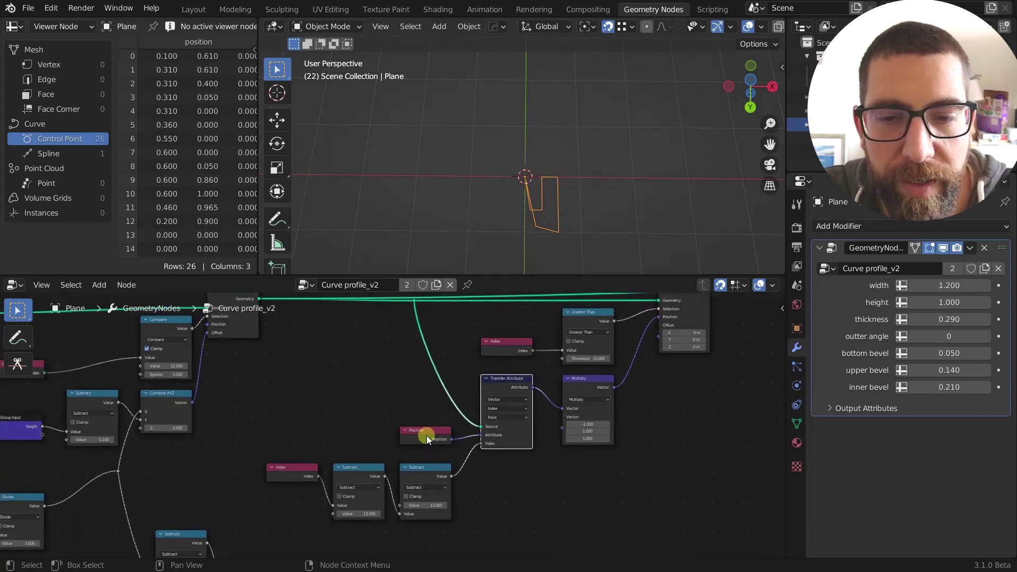
pyautogui.click(428, 433)
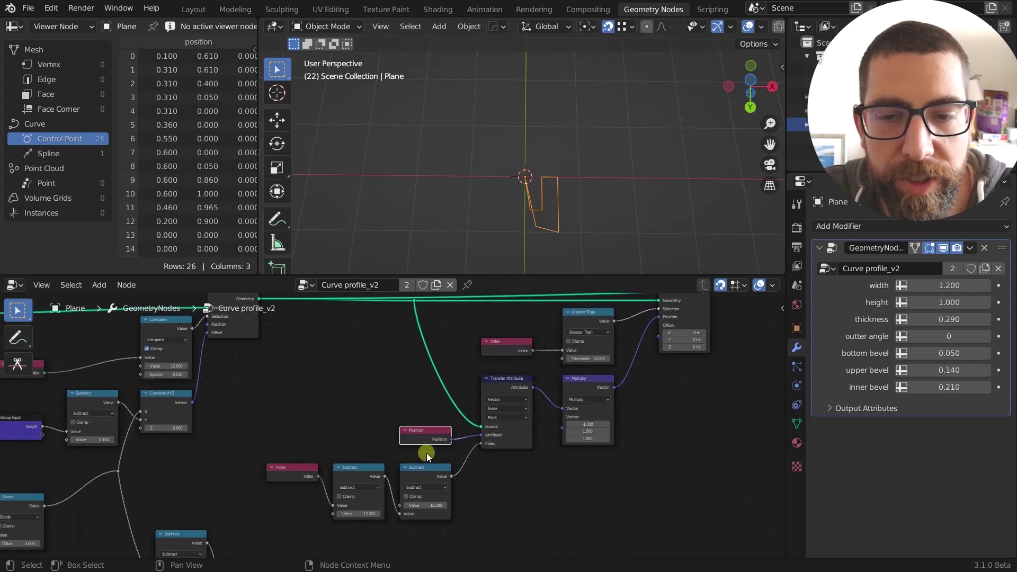
pyautogui.scroll(3, 411, 473)
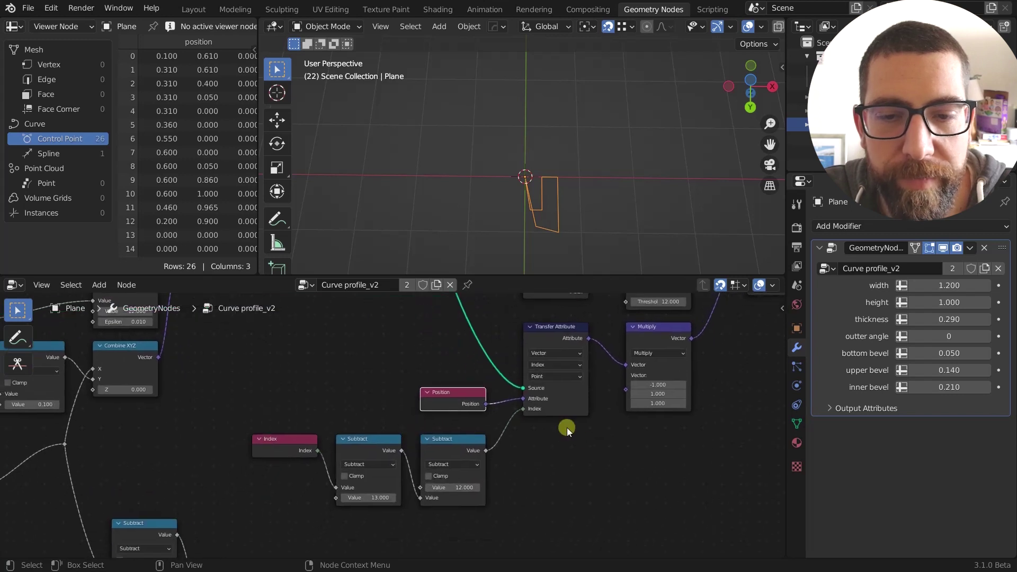
pyautogui.moveTo(567, 427); pyautogui.dragTo(493, 471, button='middle')
pyautogui.scroll(2, 596, 411)
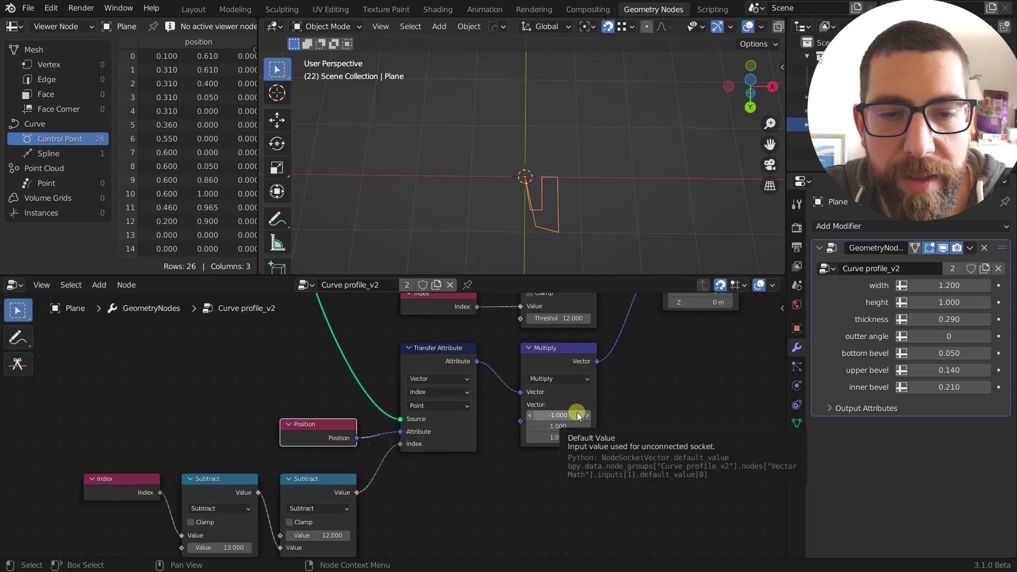
pyautogui.scroll(-4, 595, 441)
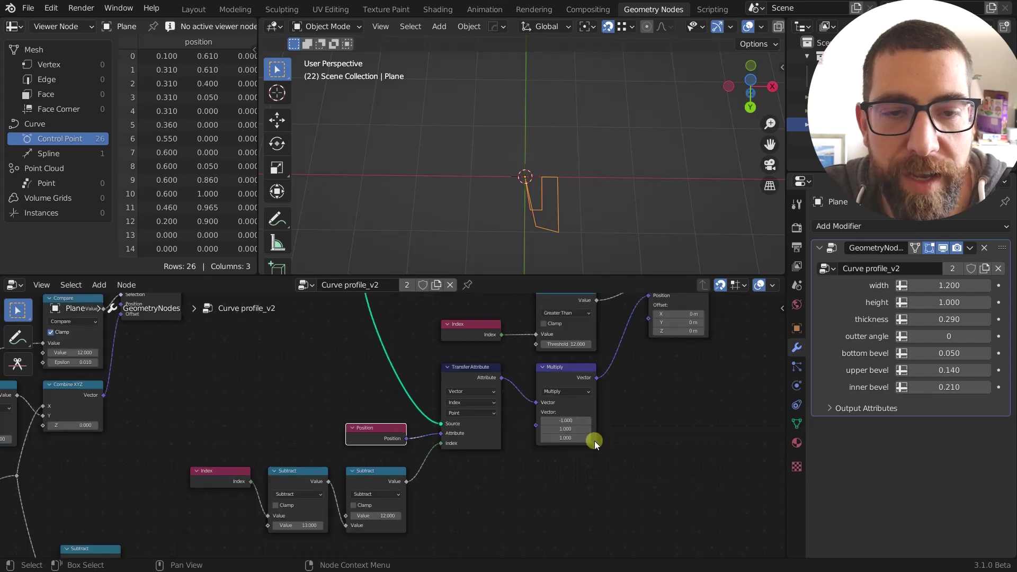
pyautogui.moveTo(530, 475); pyautogui.dragTo(527, 470, button='middle')
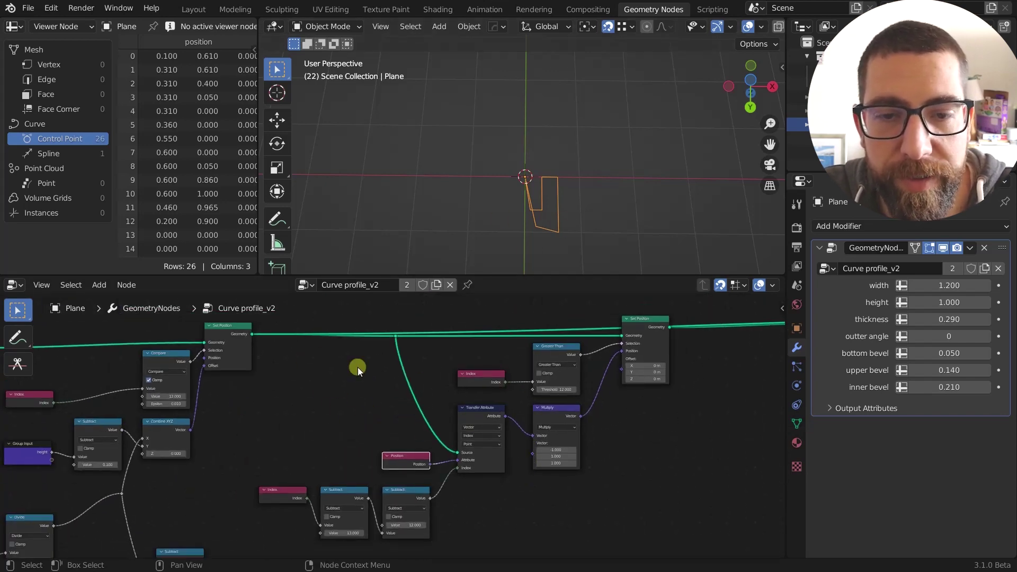
# Step: Examine the Index node and the two Subtract nodes, with values 13 and 12, that feed the Transfer Attribute index
pyautogui.scroll(3, 556, 451)
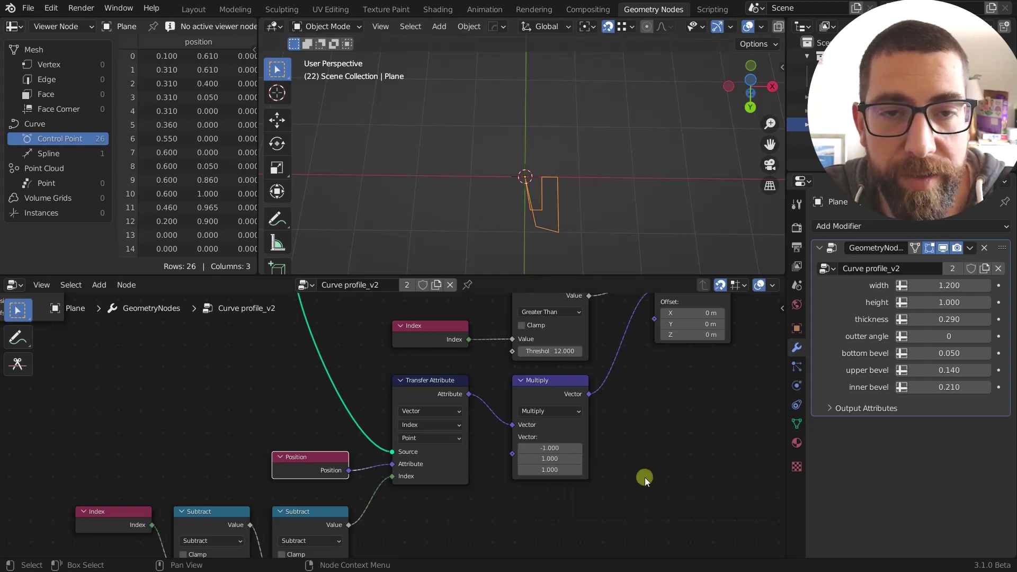
pyautogui.scroll(-1, 644, 478)
pyautogui.moveTo(634, 483); pyautogui.dragTo(628, 438, button='middle')
pyautogui.scroll(1, 476, 470)
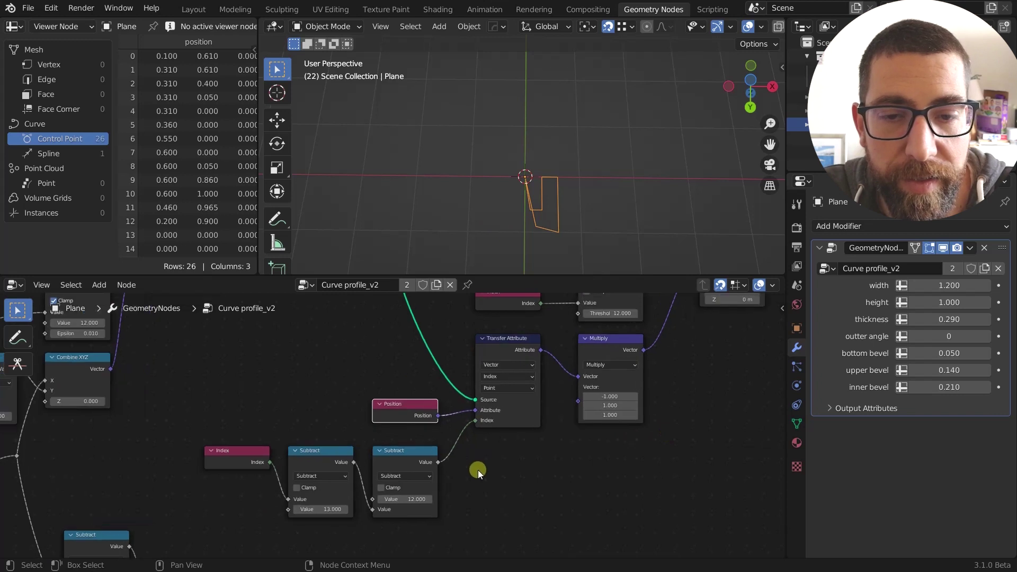
pyautogui.moveTo(477, 469); pyautogui.dragTo(545, 459, button='middle')
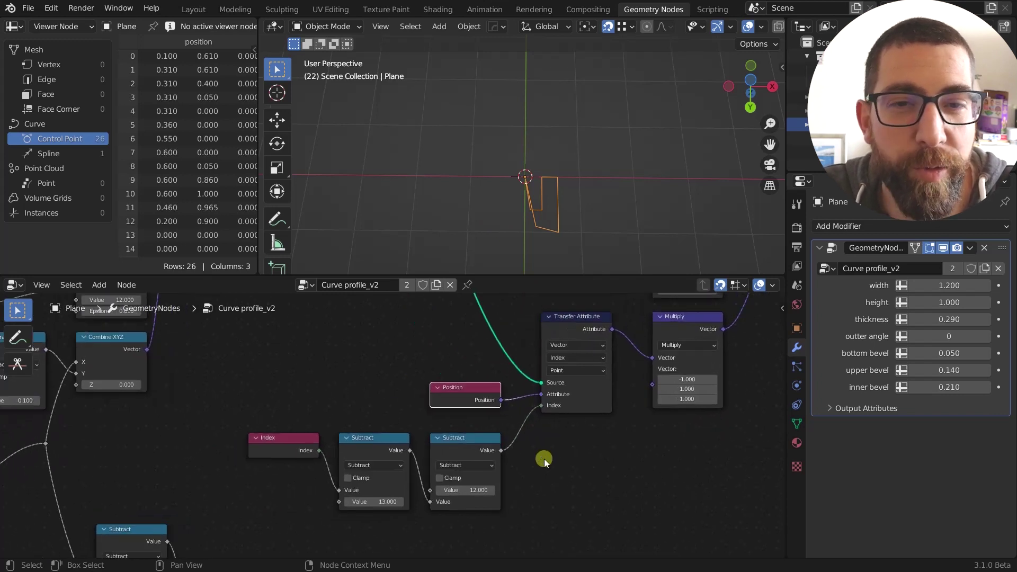
pyautogui.moveTo(544, 459)
pyautogui.mouseDown(button='middle')
pyautogui.moveTo(527, 477)
pyautogui.moveTo(541, 477)
pyautogui.mouseUp(button='middle')
pyautogui.moveTo(533, 429); pyautogui.dragTo(320, 518)
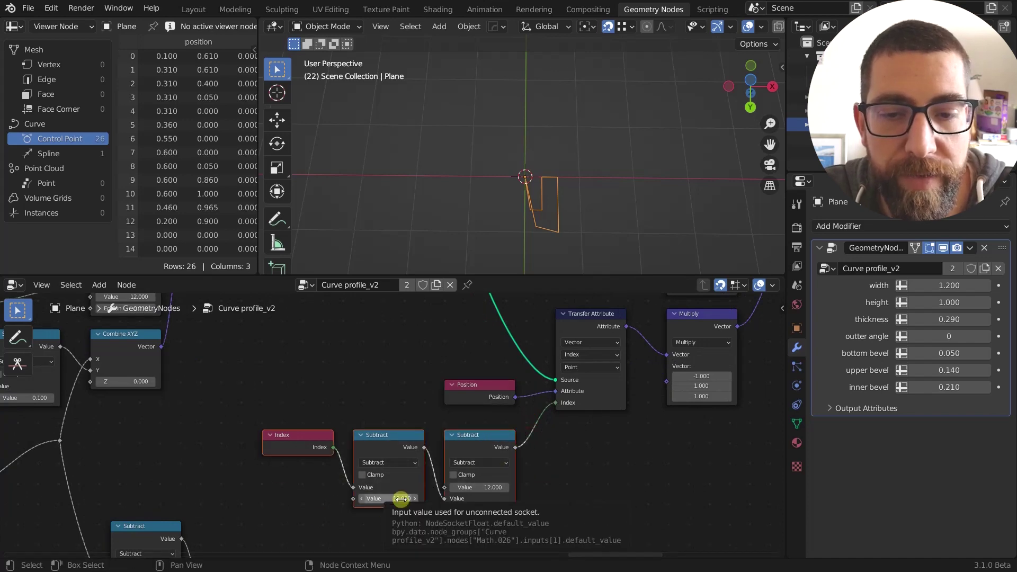
pyautogui.moveTo(401, 498); pyautogui.dragTo(495, 495)
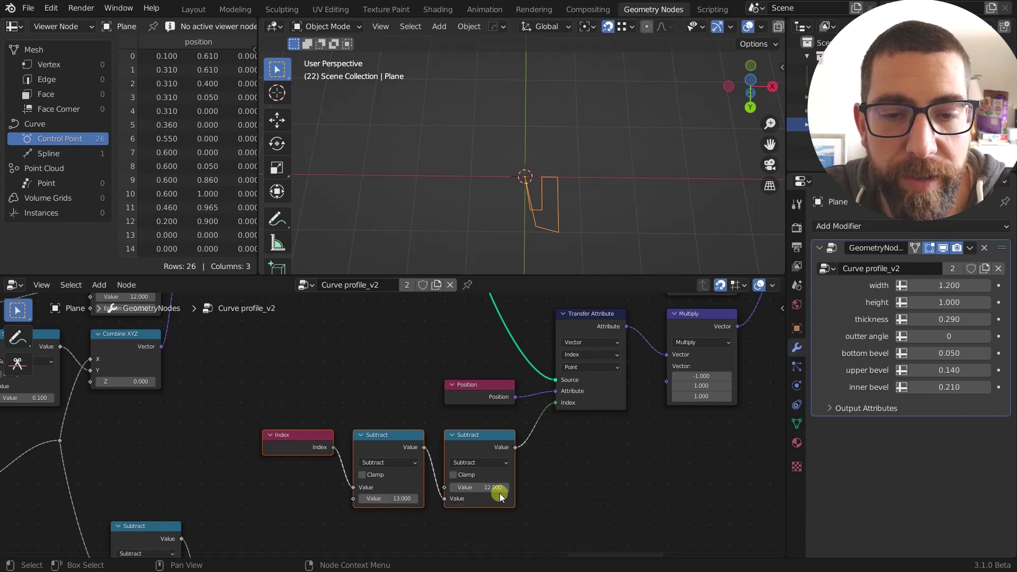
pyautogui.moveTo(560, 456); pyautogui.dragTo(527, 458, button='middle')
pyautogui.scroll(-1, 529, 459)
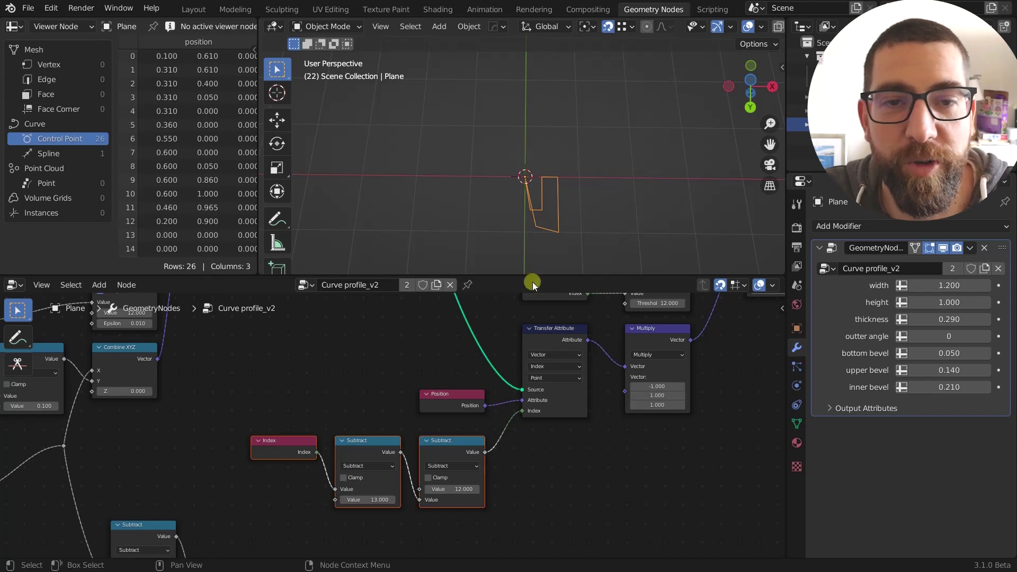
pyautogui.moveTo(528, 234); pyautogui.dragTo(523, 214, button='middle')
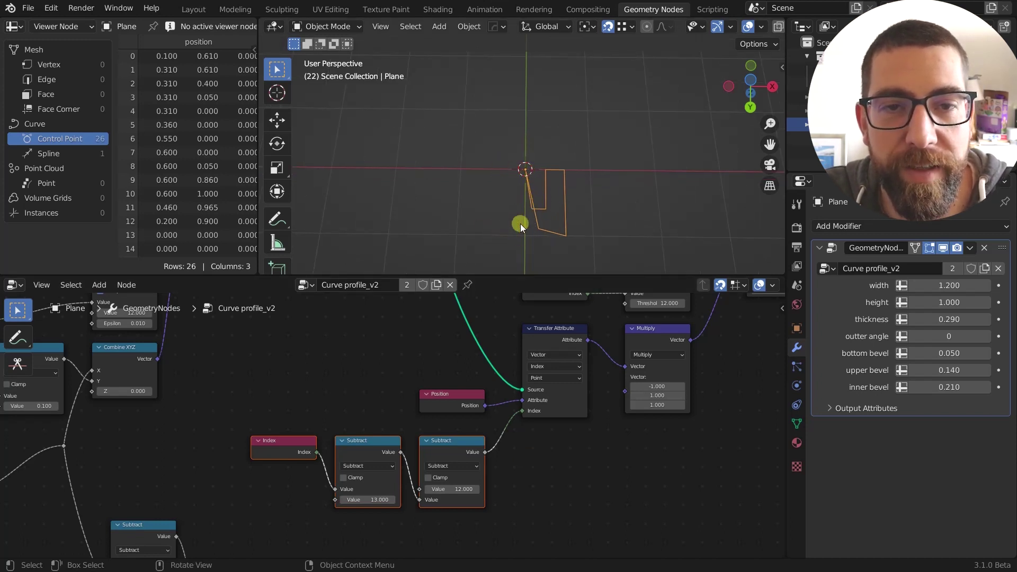
pyautogui.scroll(-10, 597, 464)
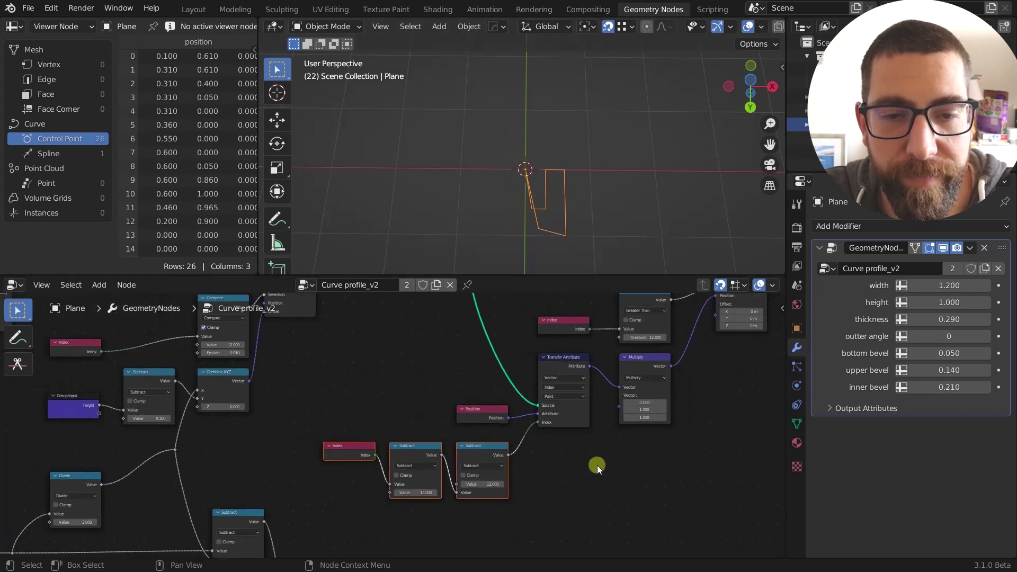
# Step: Preview the complete mirrored profile, followed by the final Transform node that flips its orientation
pyautogui.hotkey('ctrl', 'z')
pyautogui.moveTo(663, 417); pyautogui.dragTo(462, 439, button='middle')
pyautogui.scroll(1, 593, 377)
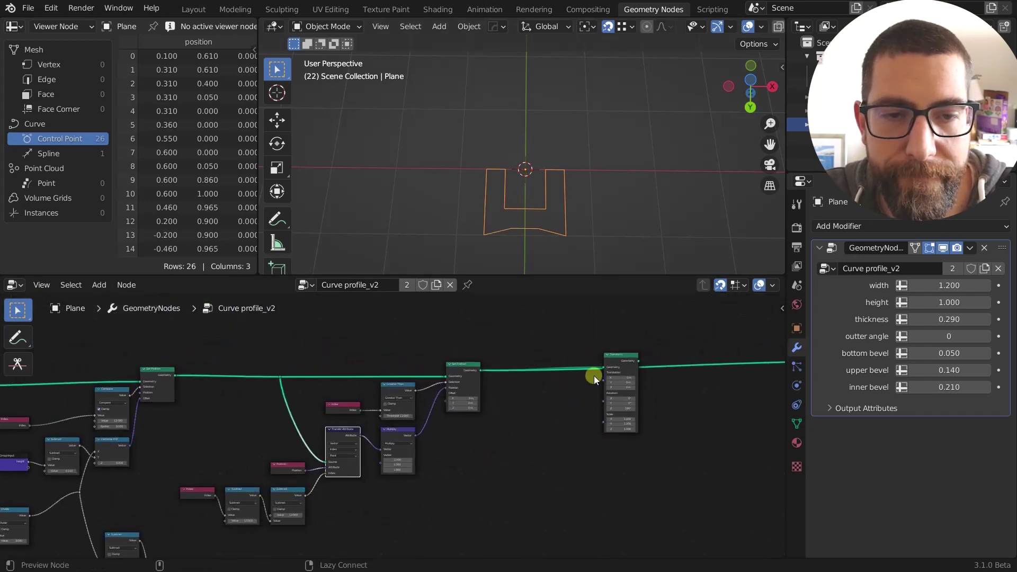
pyautogui.click(621, 357)
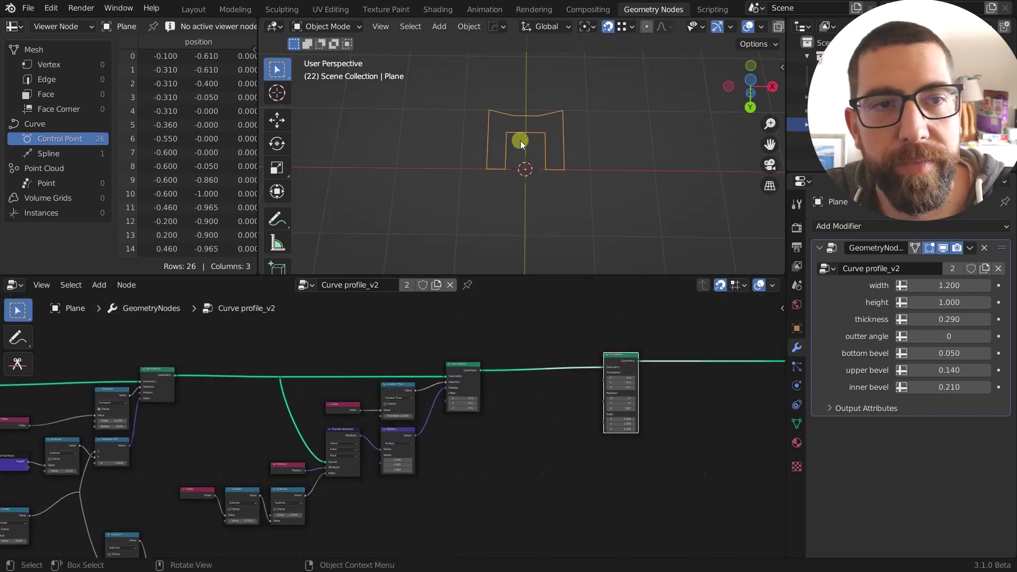
pyautogui.moveTo(521, 141); pyautogui.dragTo(523, 168, button='middle')
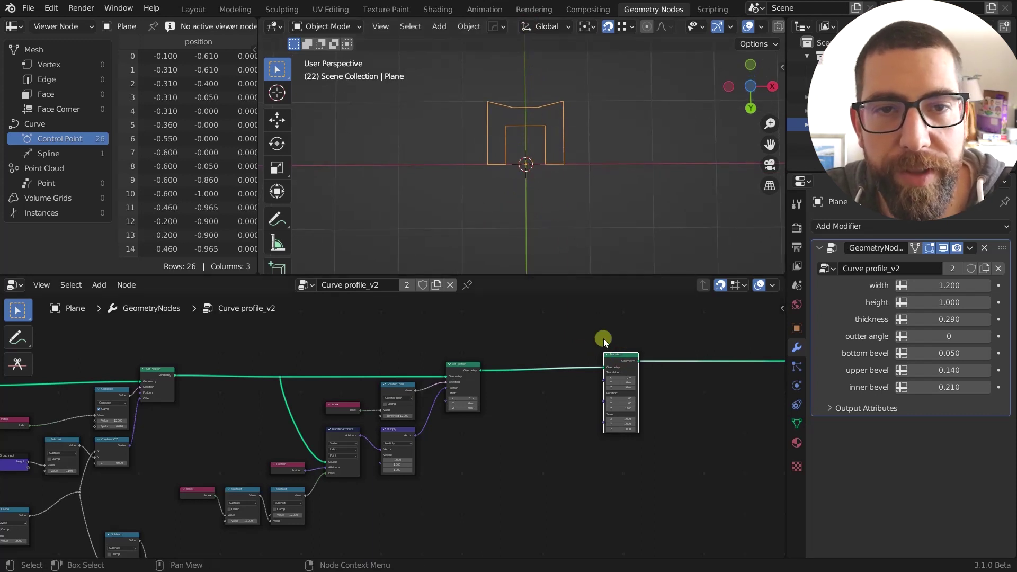
# Step: Delete the stray node branching off above the main geometry line in Curve profile_v2
pyautogui.moveTo(683, 351); pyautogui.dragTo(304, 366, button='middle')
pyautogui.scroll(-6, 537, 372)
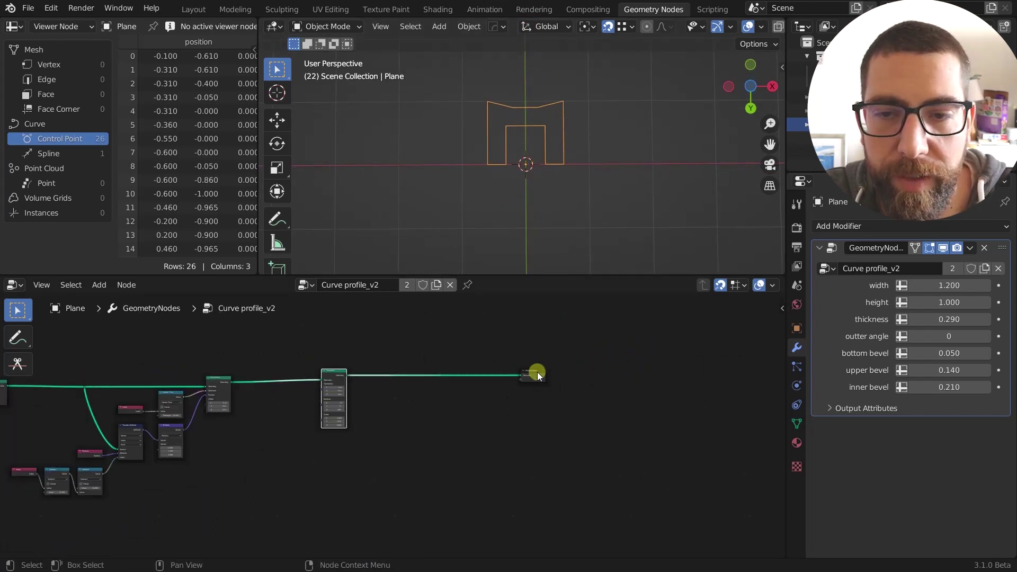
pyautogui.moveTo(409, 376); pyautogui.dragTo(552, 367, button='middle')
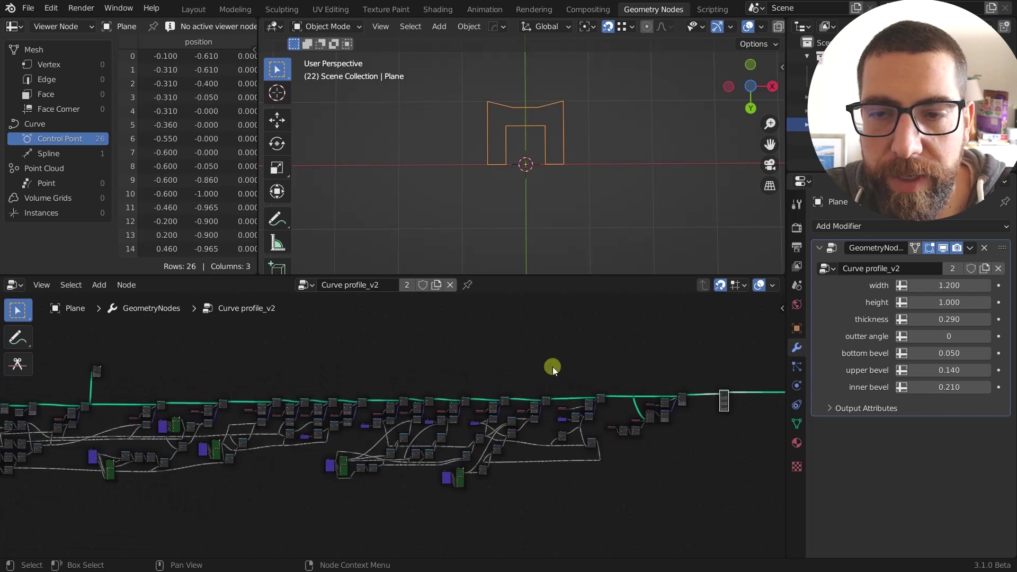
pyautogui.moveTo(132, 347); pyautogui.dragTo(86, 387)
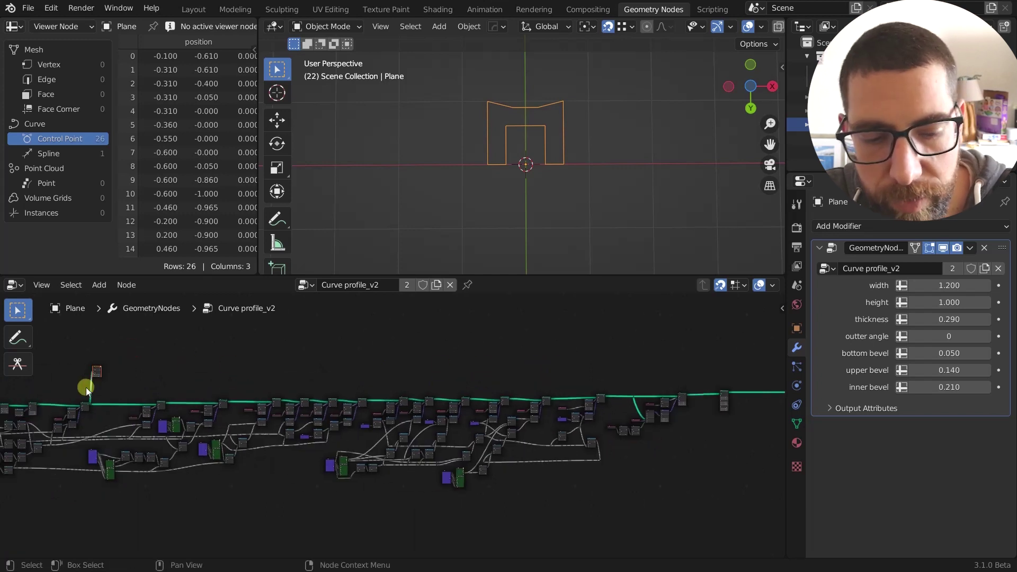
pyautogui.press('x')
# Step: Examine the Group Input, Help Bench and math nodes at the start of the Curve profile_v2 network
pyautogui.scroll(-1, 434, 456)
pyautogui.moveTo(247, 469); pyautogui.dragTo(482, 455, button='middle')
pyautogui.scroll(8, 252, 427)
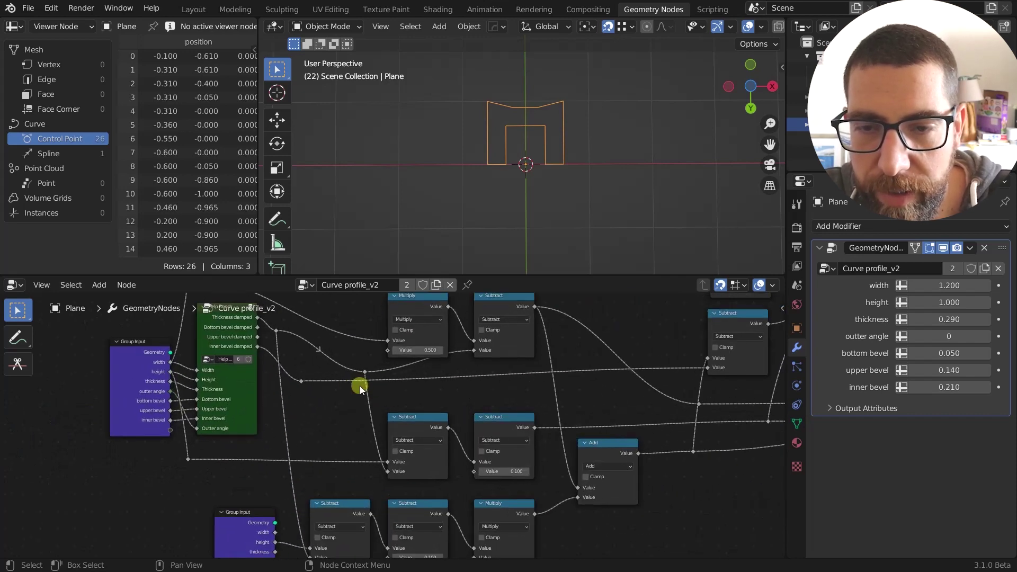
pyautogui.scroll(-3, 360, 386)
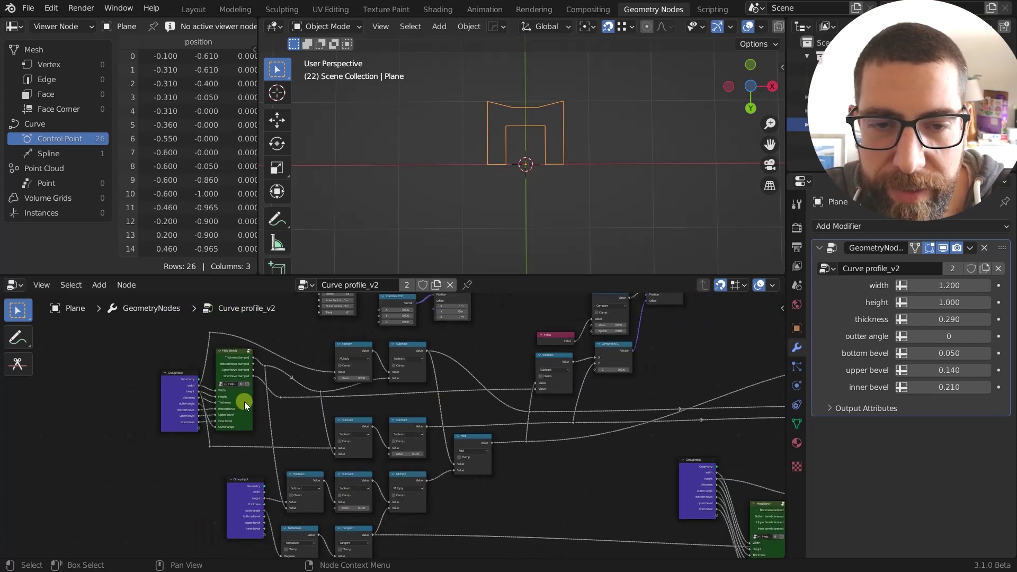
pyautogui.scroll(1, 244, 401)
pyautogui.moveTo(692, 477); pyautogui.dragTo(616, 481, button='middle')
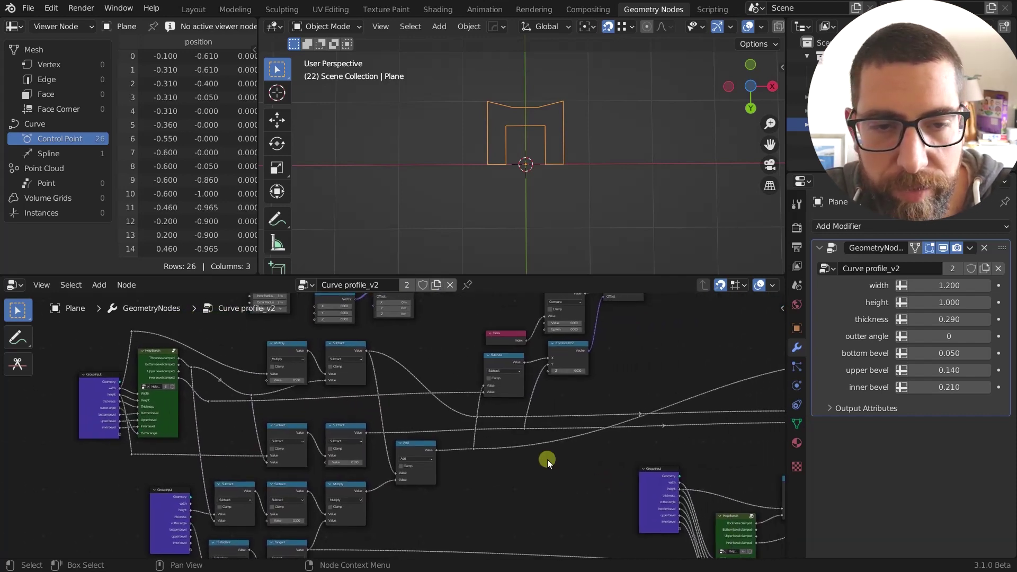
pyautogui.moveTo(548, 459); pyautogui.dragTo(487, 457, button='middle')
pyautogui.scroll(4, 554, 449)
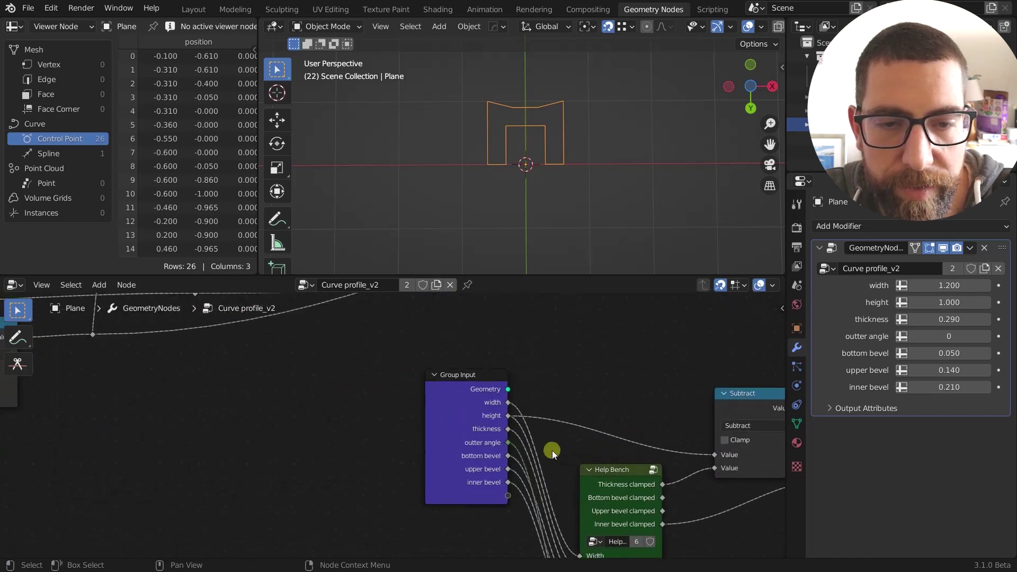
# Step: Set the profile's height parameter in the geometry nodes modifier to 0.890
pyautogui.scroll(1, 552, 450)
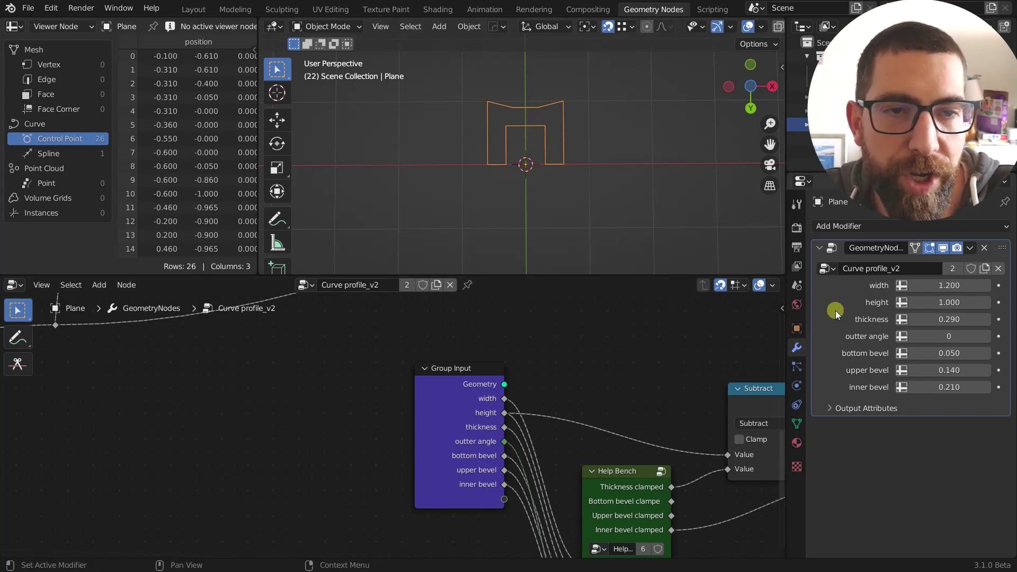
pyautogui.moveTo(949, 302)
pyautogui.mouseDown()
pyautogui.moveTo(940, 303)
pyautogui.moveTo(952, 320)
pyautogui.mouseUp()
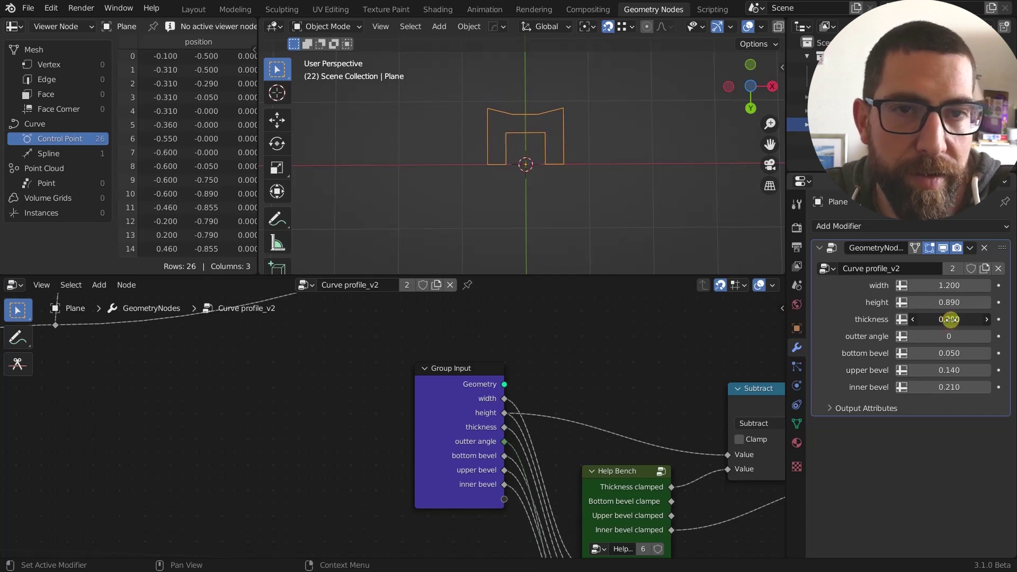
# Step: Examine how the Group Input and Help Bench nodes feed the math chains leading to the Combine XYZ nodes
pyautogui.scroll(-5, 605, 384)
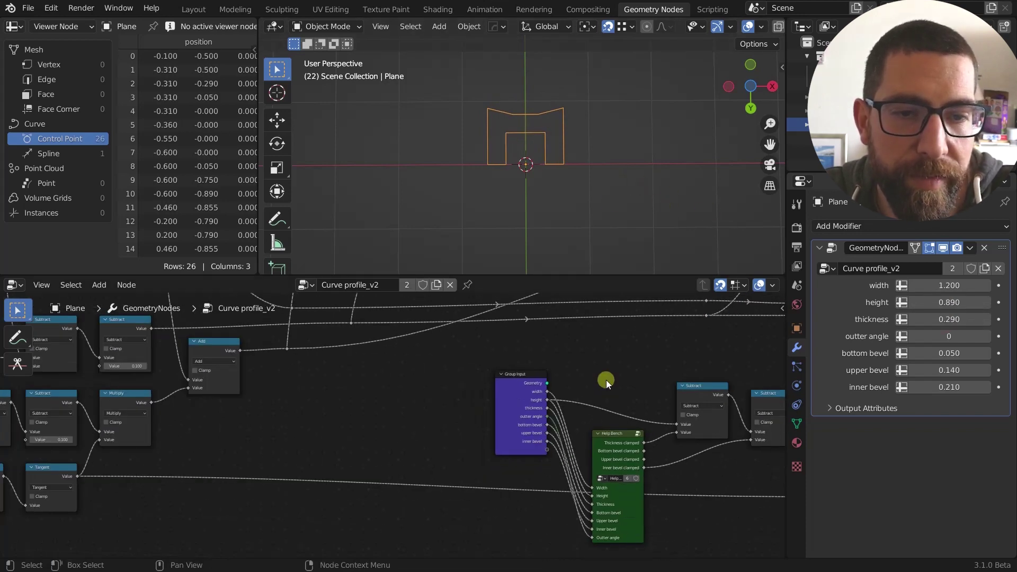
pyautogui.moveTo(595, 375); pyautogui.dragTo(418, 414, button='middle')
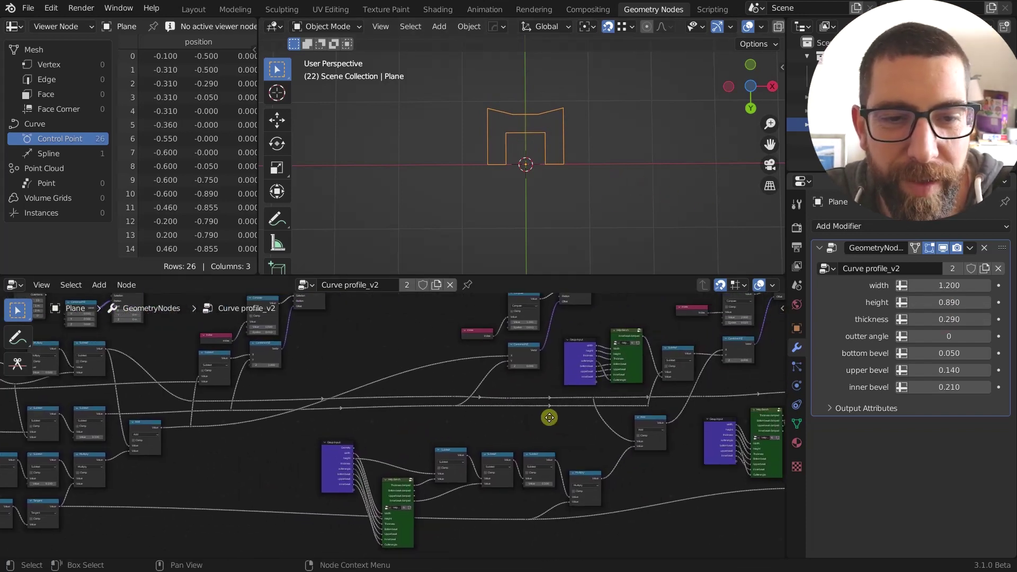
pyautogui.scroll(-3, 549, 418)
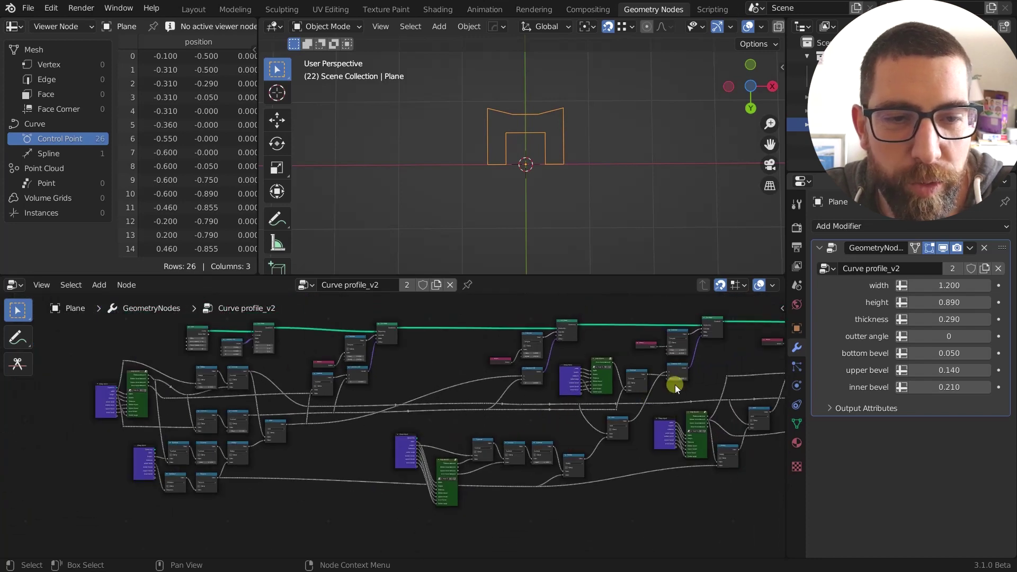
pyautogui.scroll(3, 681, 374)
pyautogui.scroll(4, 685, 366)
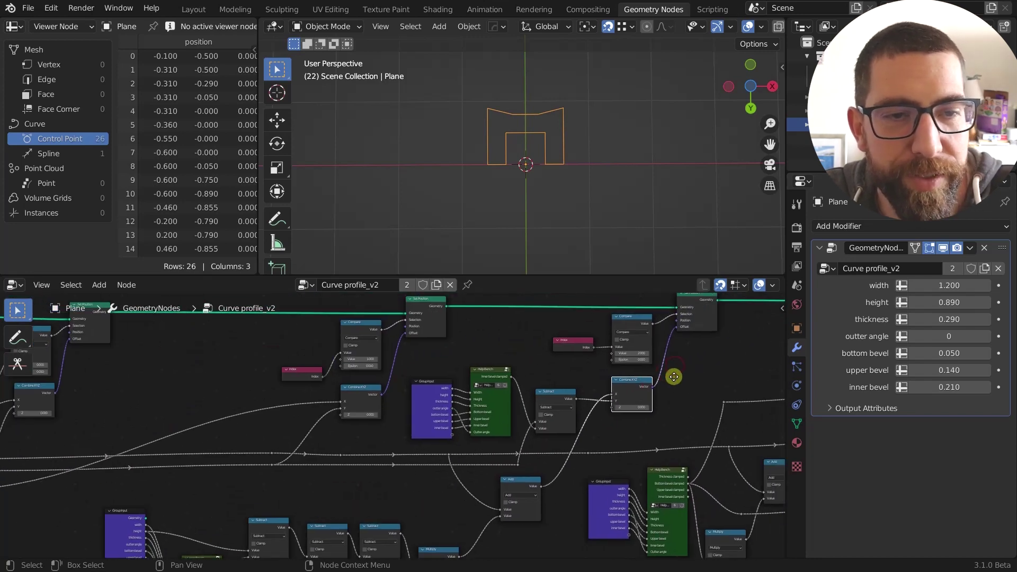
pyautogui.scroll(-2, 697, 324)
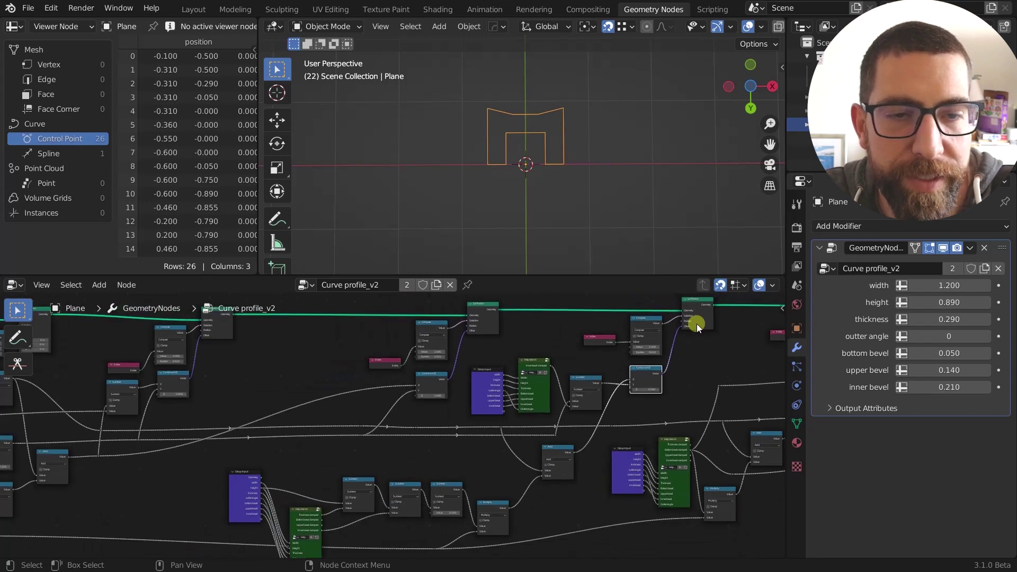
pyautogui.moveTo(586, 464); pyautogui.dragTo(625, 419, button='middle')
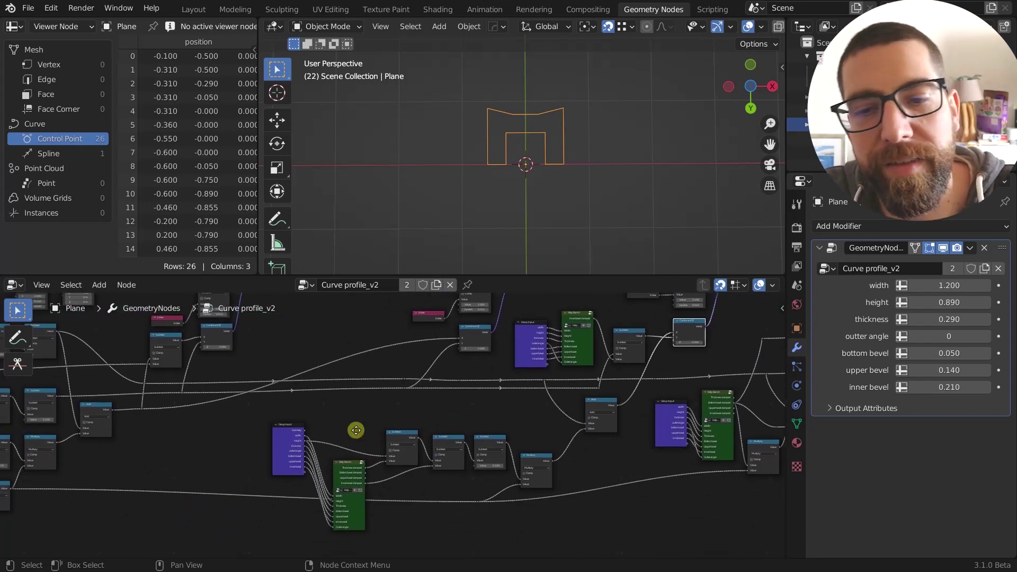
pyautogui.moveTo(386, 447); pyautogui.dragTo(387, 412, button='middle')
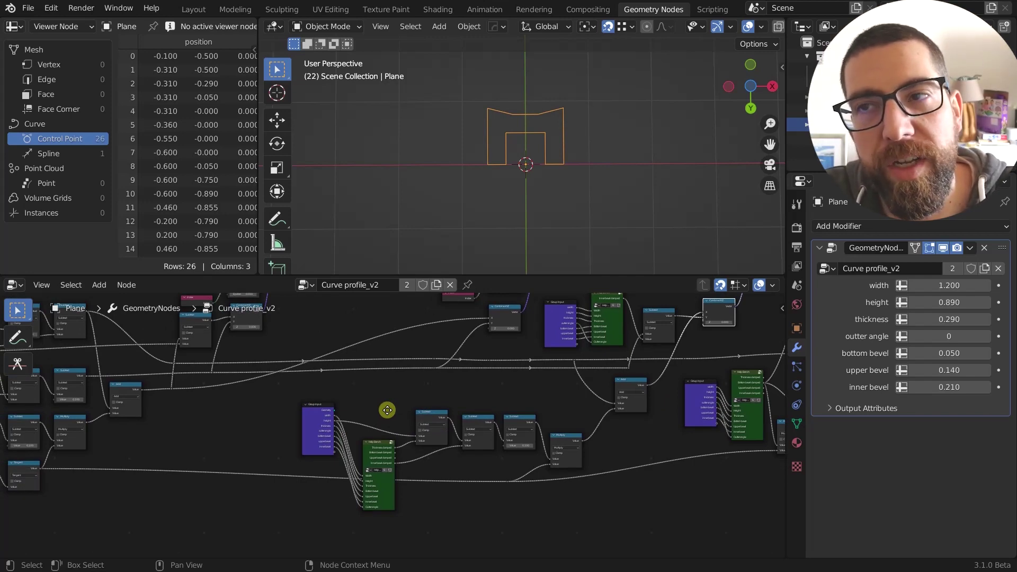
pyautogui.scroll(5, 387, 446)
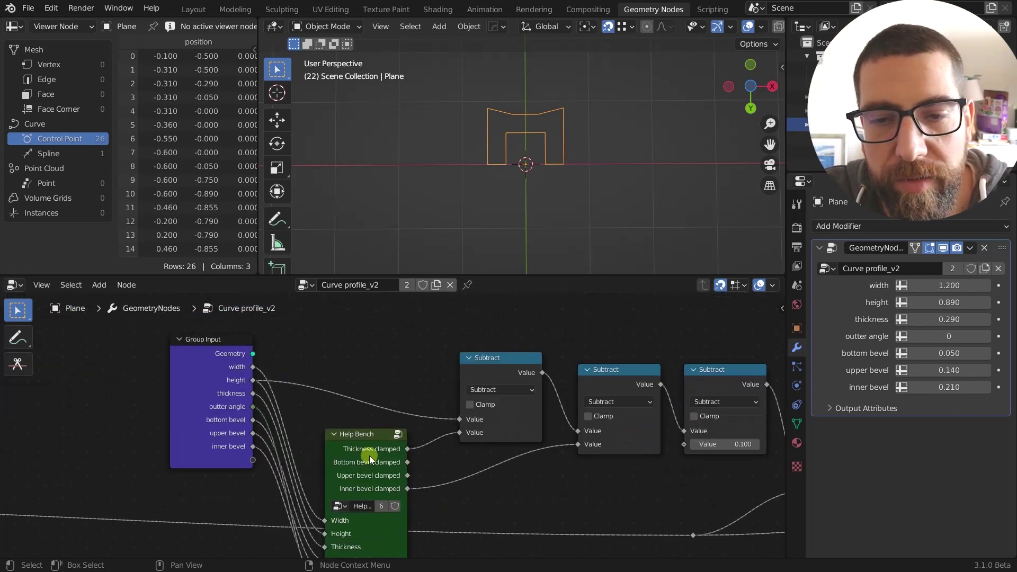
pyautogui.moveTo(354, 458); pyautogui.dragTo(372, 407, button='middle')
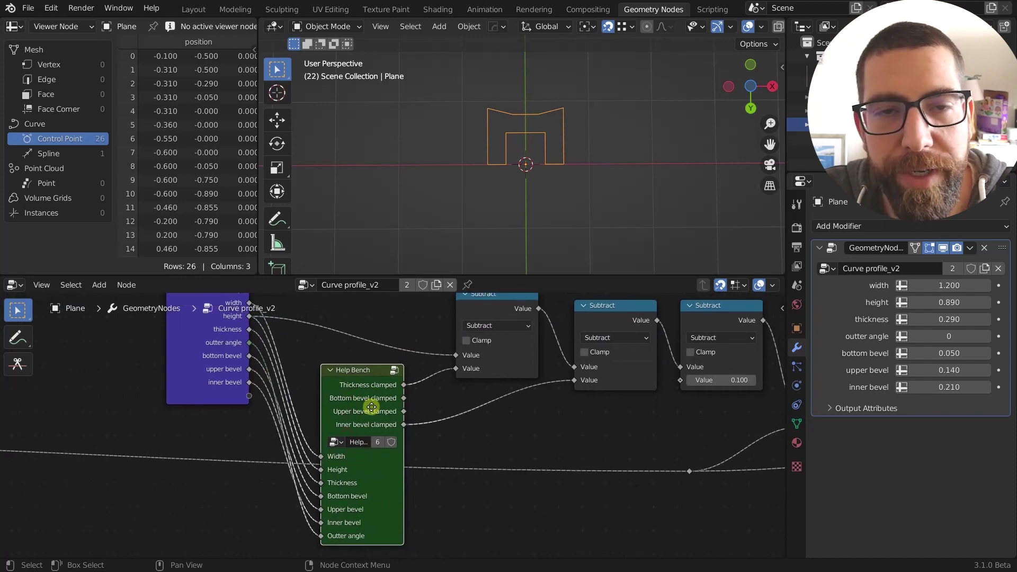
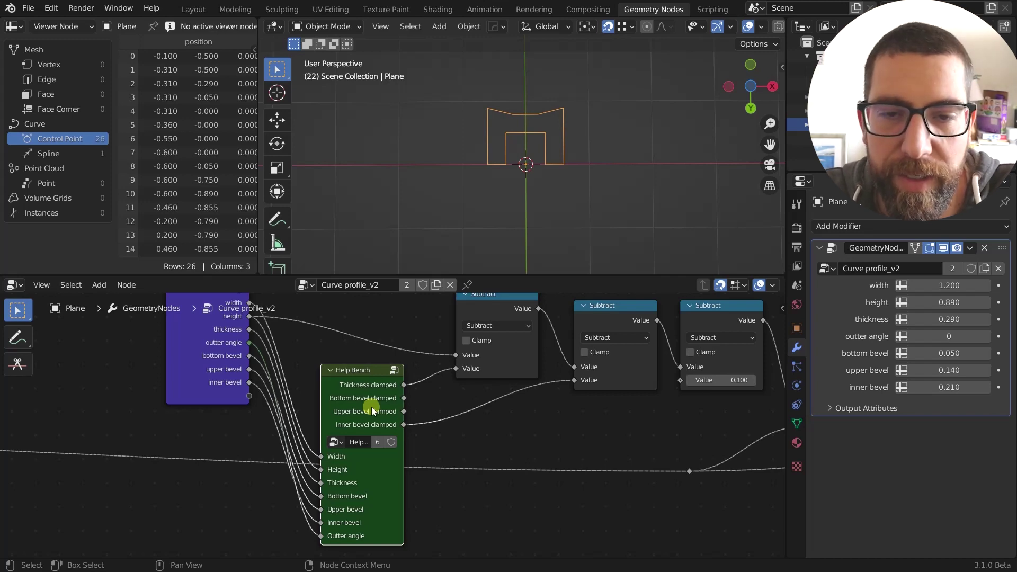
# Step: Examine the inner bevel's Subtract and Multiply chain in Curve profile_v2 alongside the legs of the bench profile
pyautogui.scroll(2, 549, 170)
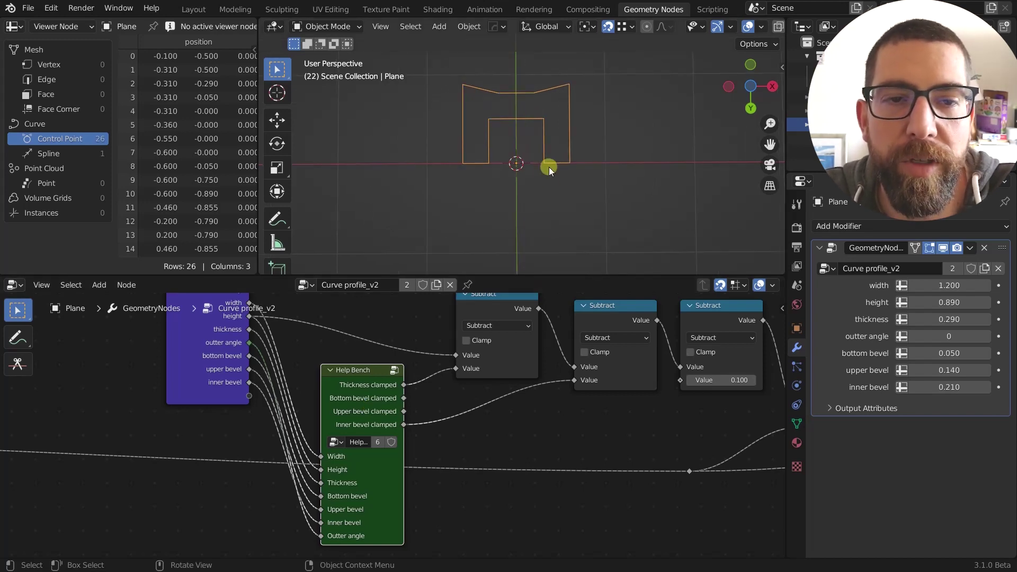
pyautogui.scroll(-8, 521, 449)
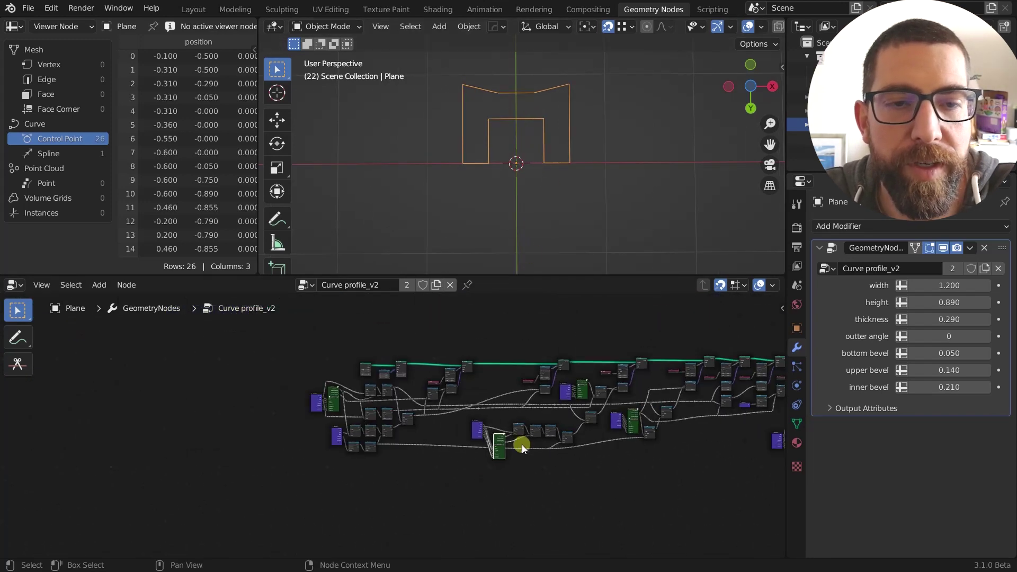
pyautogui.scroll(-2, 523, 445)
pyautogui.moveTo(669, 332); pyautogui.dragTo(180, 354, button='middle')
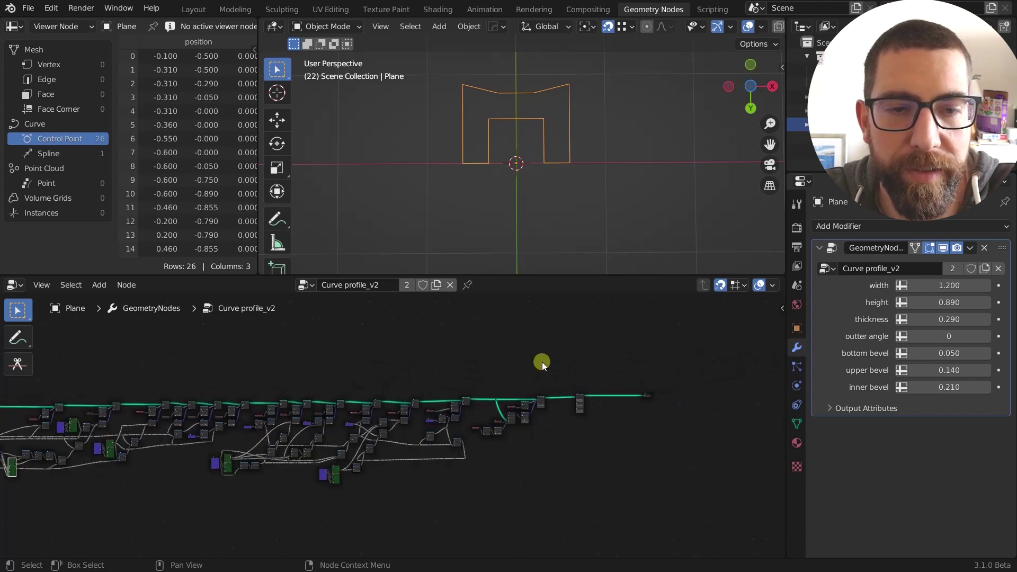
pyautogui.scroll(5, 399, 371)
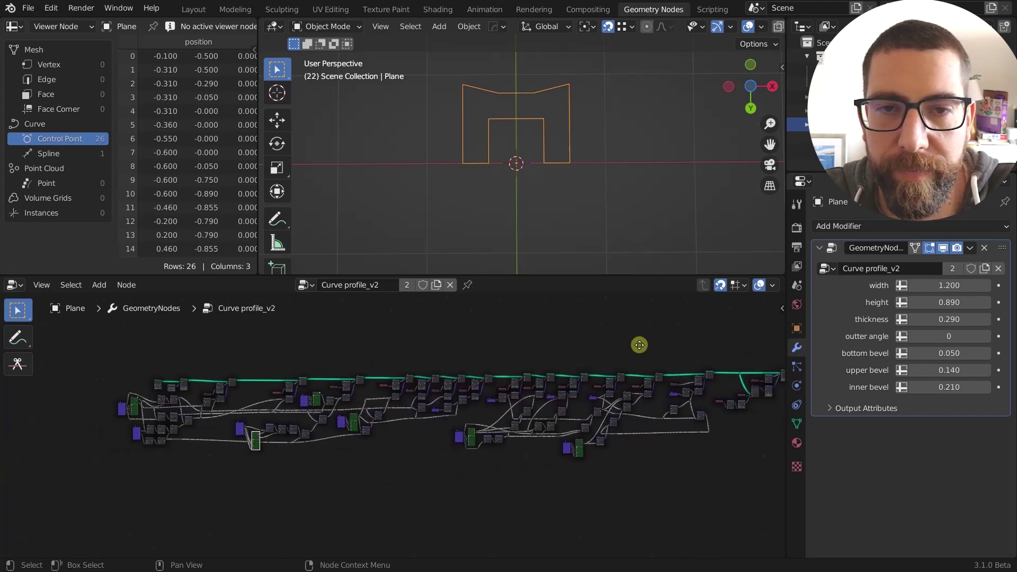
pyautogui.scroll(6, 167, 478)
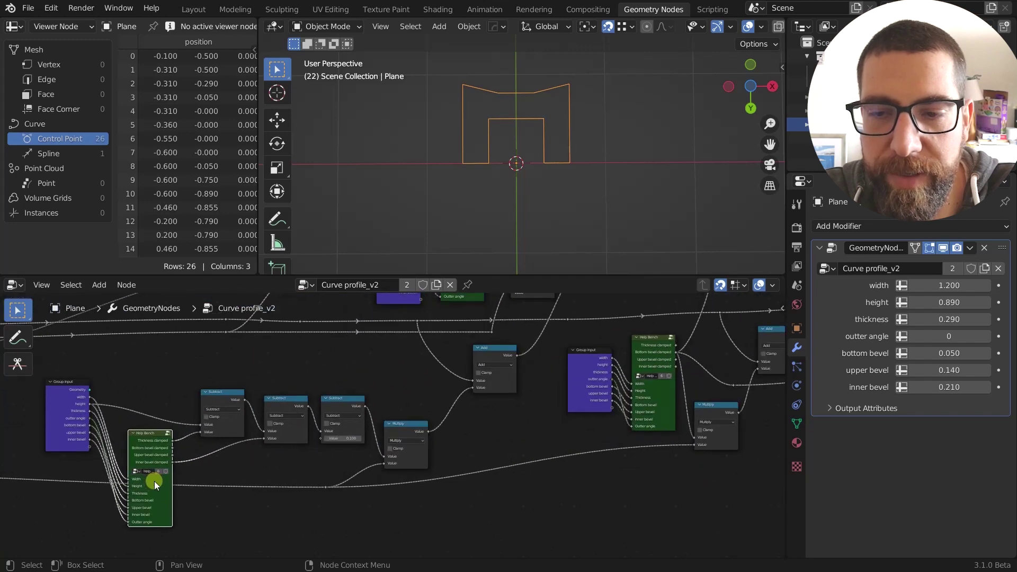
pyautogui.scroll(4, 557, 170)
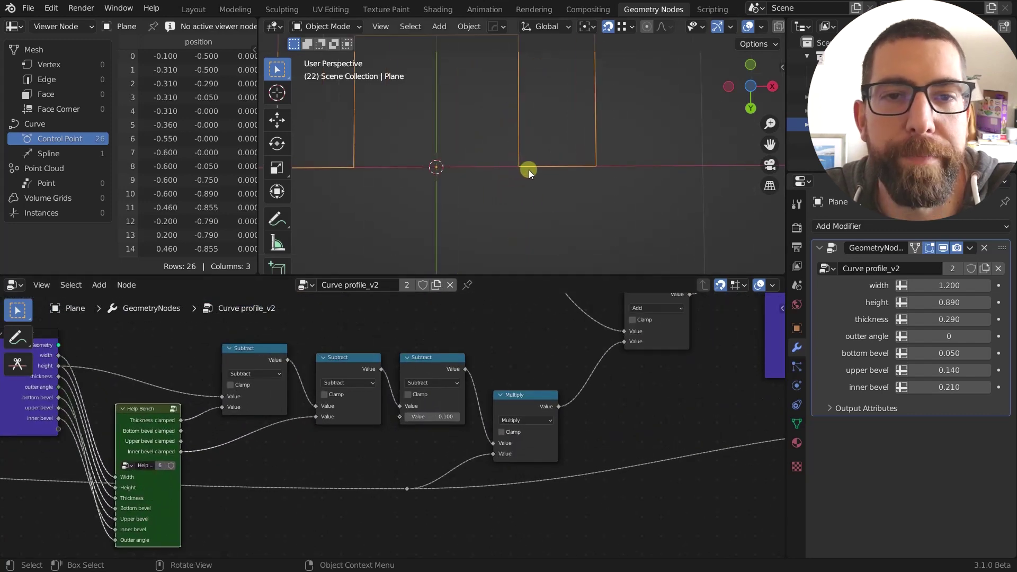
pyautogui.scroll(-3, 535, 166)
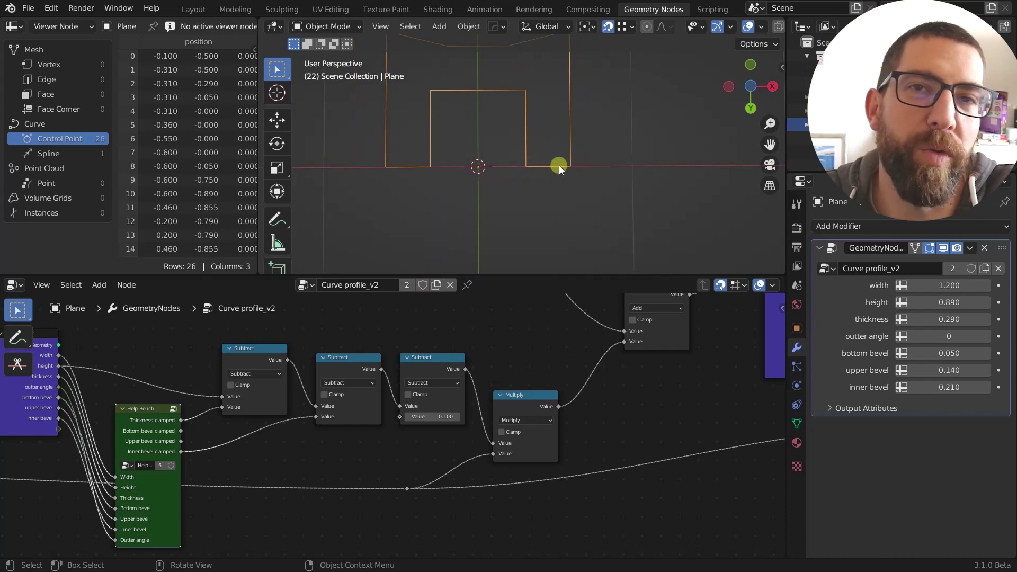
pyautogui.scroll(1, 558, 166)
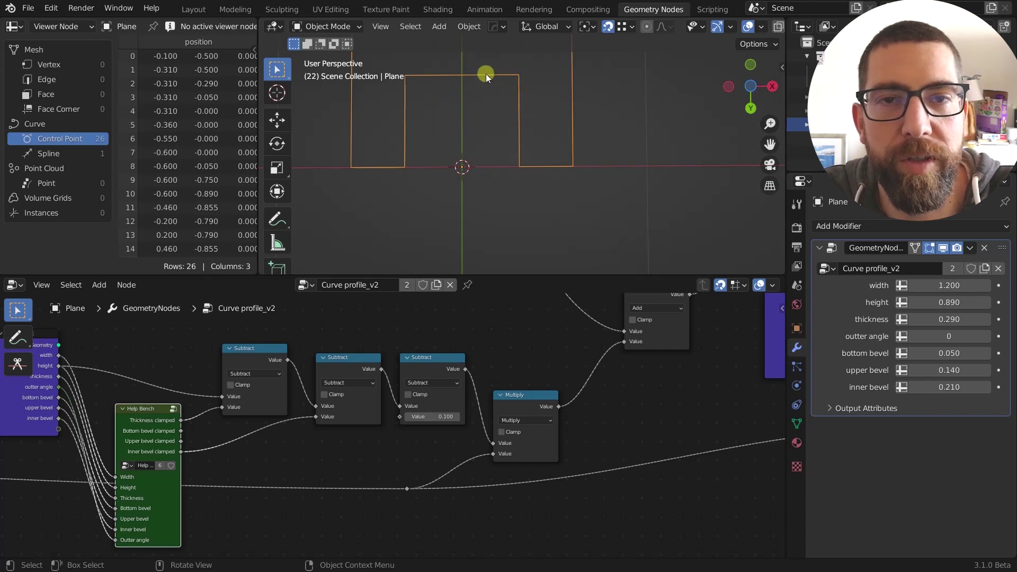
# Step: Annotate the bench profile's inner leg with bevel point marks, a corner arc and strokes along the vertical edge
pyautogui.press('F9')
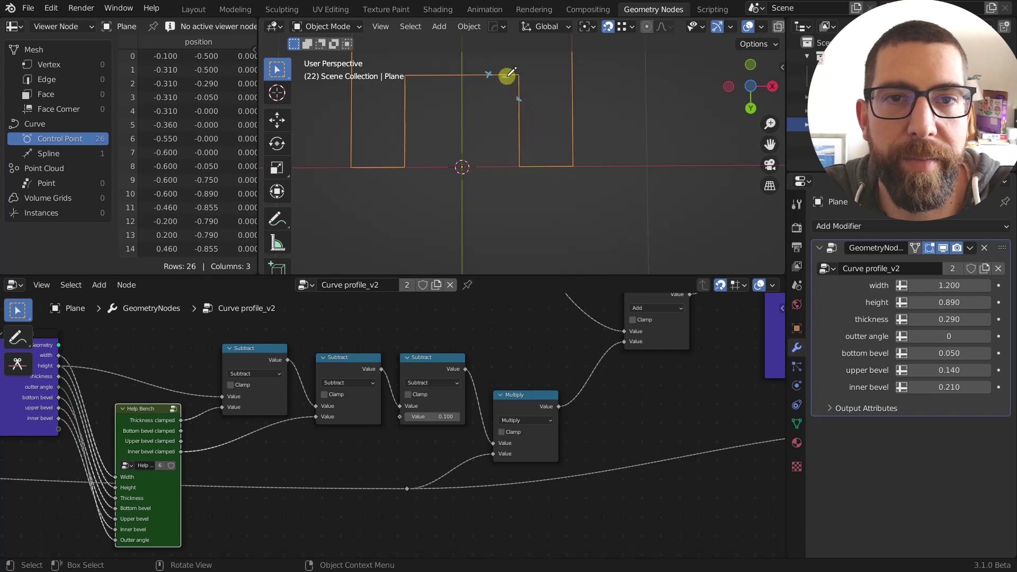
pyautogui.moveTo(500, 78); pyautogui.dragTo(522, 100)
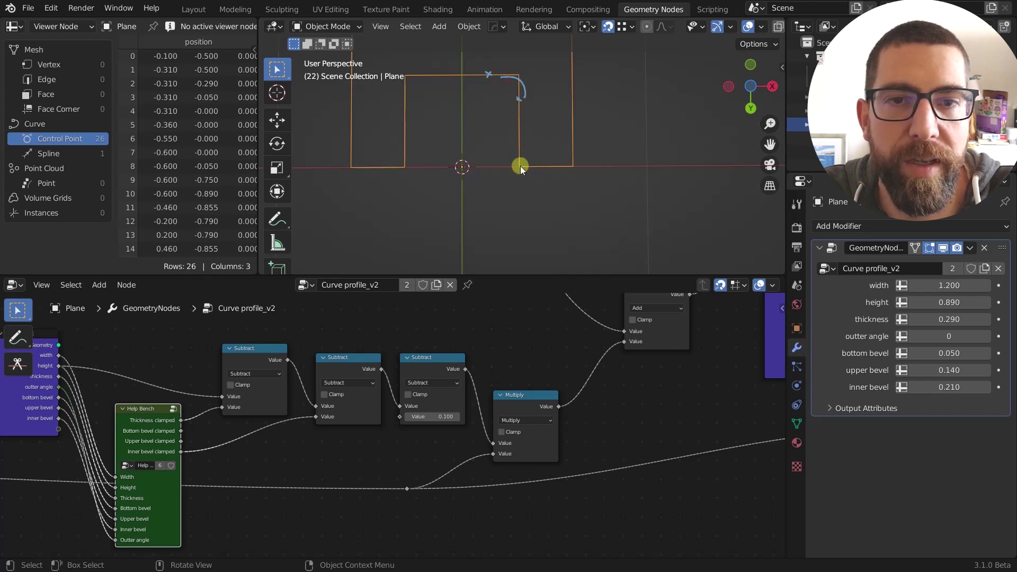
pyautogui.moveTo(515, 153); pyautogui.dragTo(521, 157)
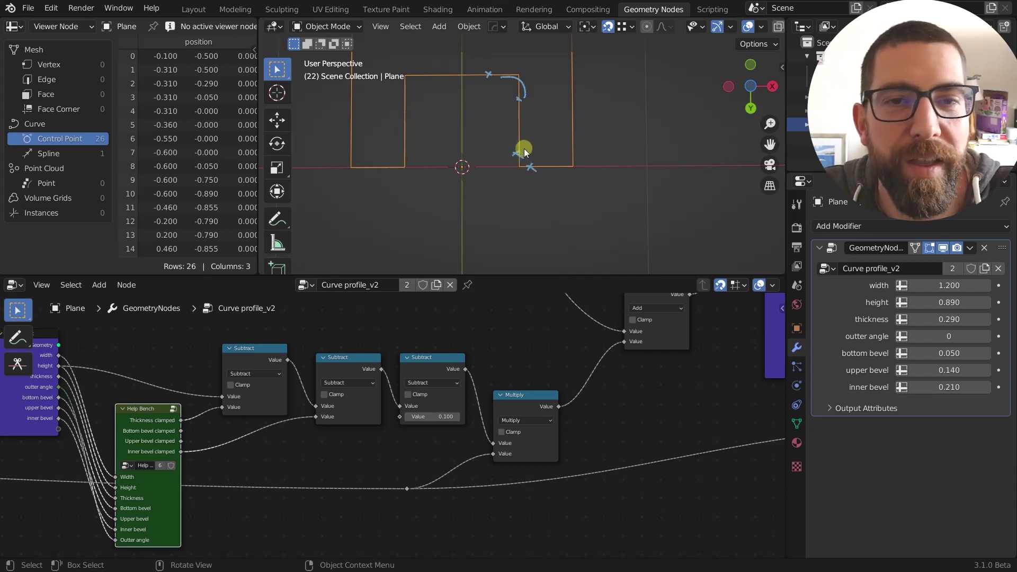
pyautogui.moveTo(523, 148); pyautogui.dragTo(526, 106)
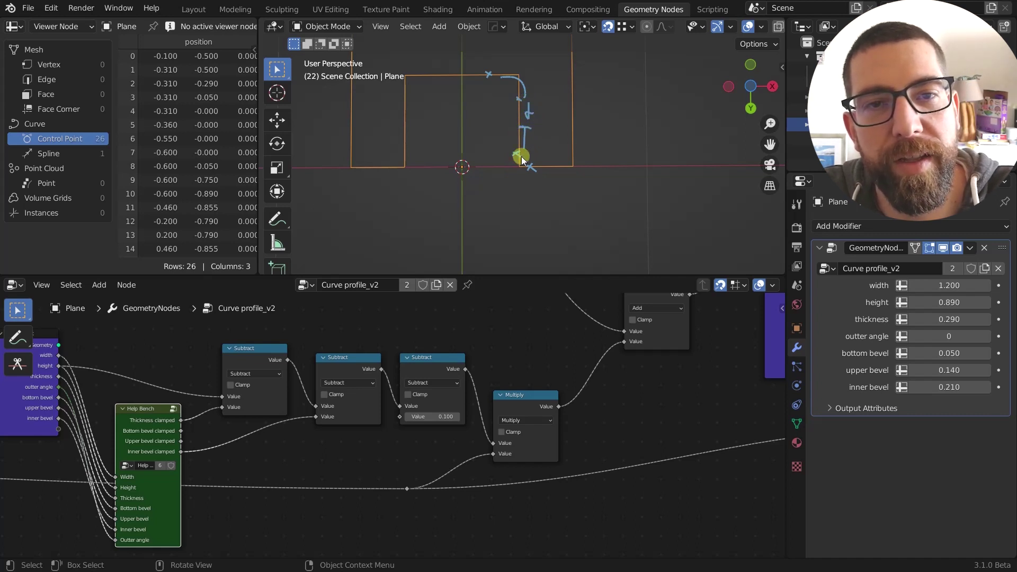
pyautogui.moveTo(514, 150)
pyautogui.mouseDown()
pyautogui.moveTo(518, 49)
pyautogui.moveTo(526, 182)
pyautogui.mouseUp()
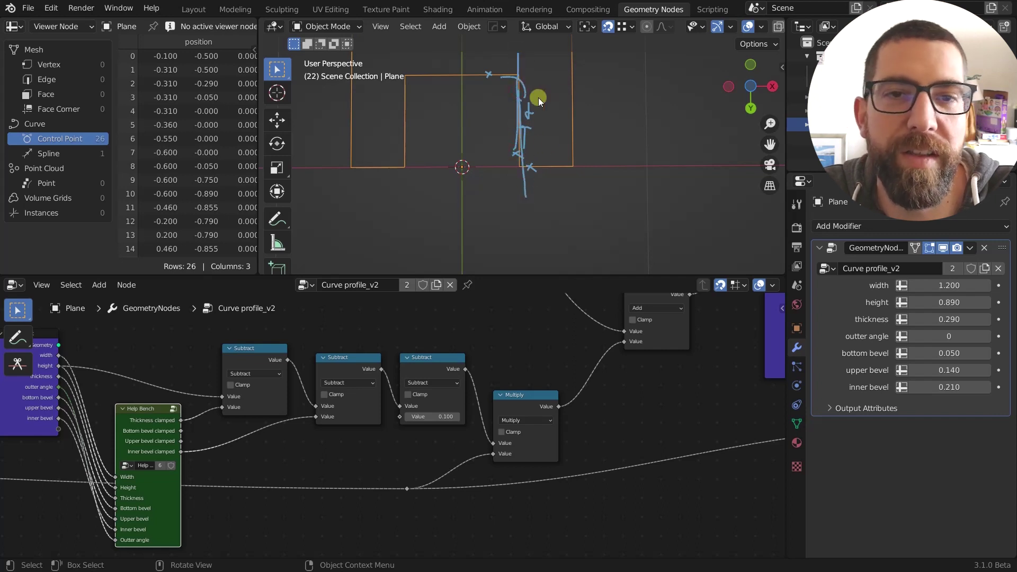
pyautogui.moveTo(604, 158)
pyautogui.mouseDown(button='middle')
pyautogui.moveTo(571, 147)
pyautogui.moveTo(603, 170)
pyautogui.moveTo(565, 162)
pyautogui.moveTo(551, 87)
pyautogui.mouseUp(button='middle')
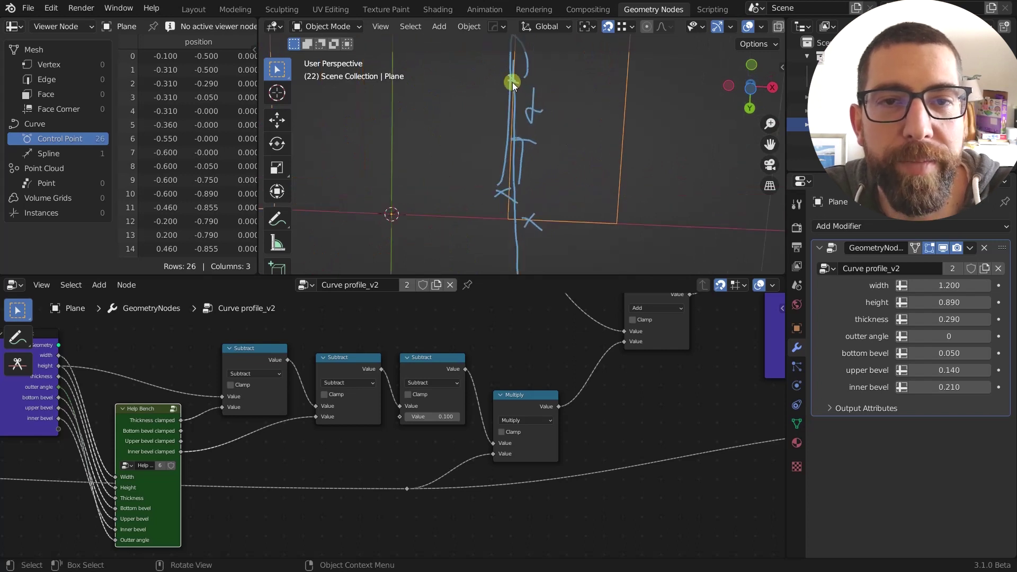
pyautogui.scroll(-4, 513, 81)
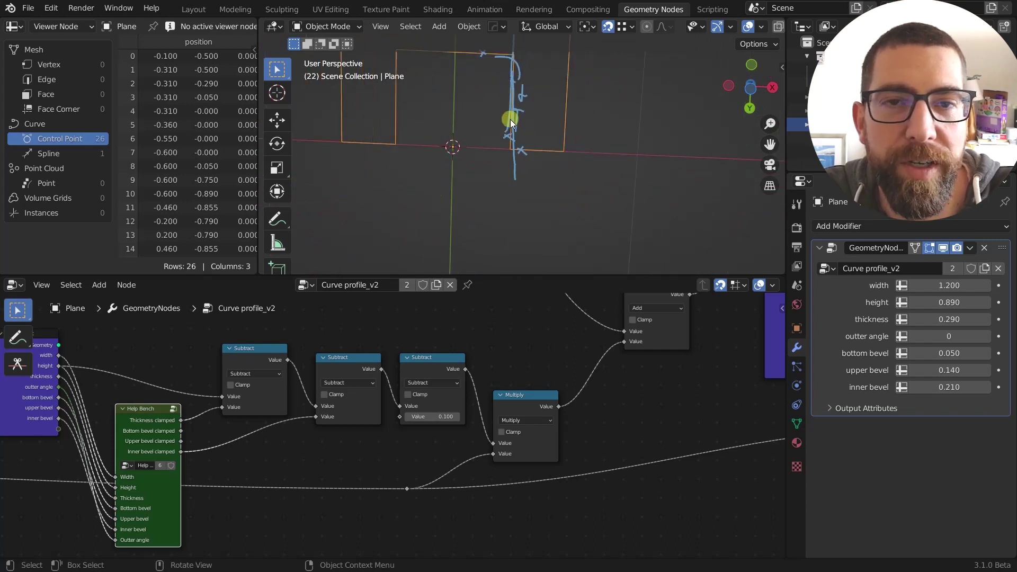
# Step: Examine how Help Bench's Thickness clamped and Inner bevel clamped outputs feed the Subtract nodes
pyautogui.scroll(-2, 558, 325)
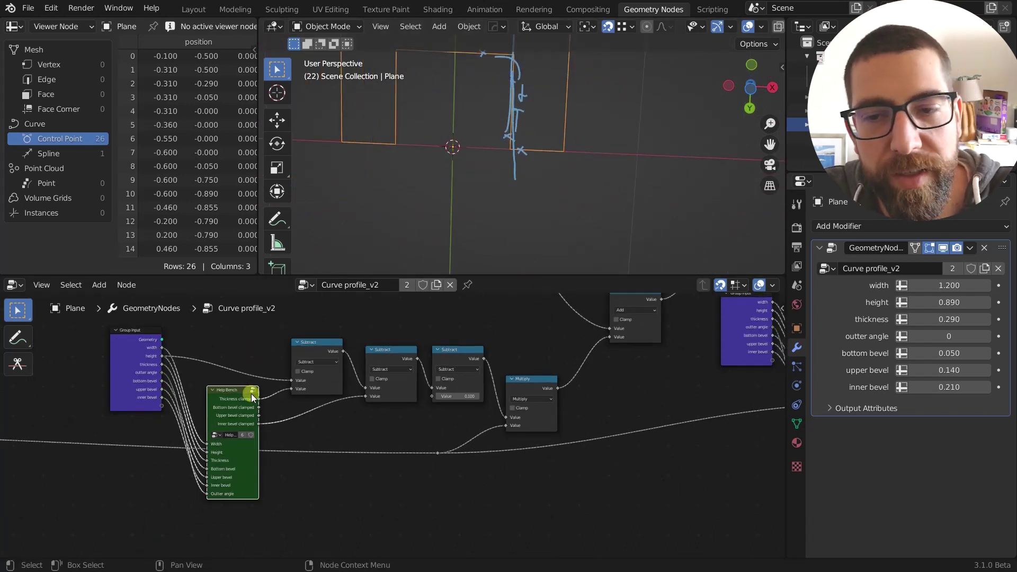
pyautogui.moveTo(276, 406); pyautogui.dragTo(486, 399, button='middle')
pyautogui.scroll(4, 464, 403)
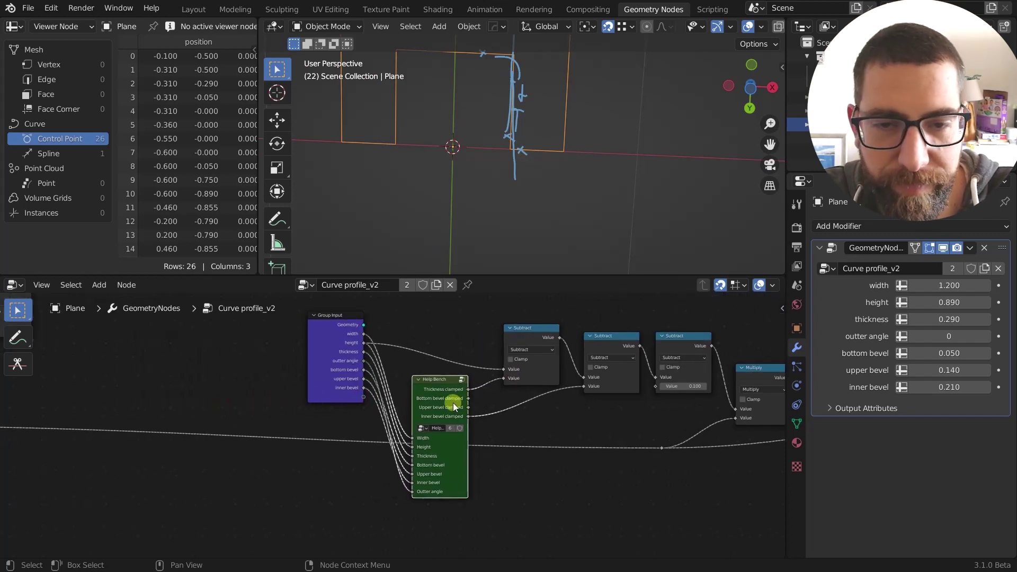
pyautogui.moveTo(426, 389); pyautogui.dragTo(417, 420, button='middle')
pyautogui.scroll(-1, 458, 411)
pyautogui.scroll(1, 460, 413)
pyautogui.scroll(1, 452, 419)
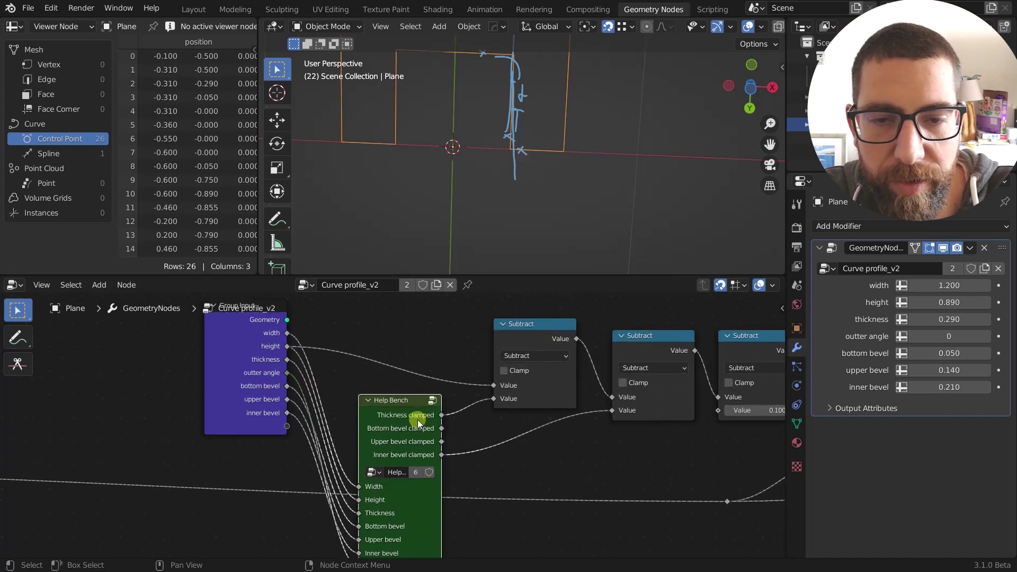
# Step: Follow the Subtract, Multiply and Add chain up to the Combine XYZ node that positions the control point
pyautogui.scroll(-16, 437, 406)
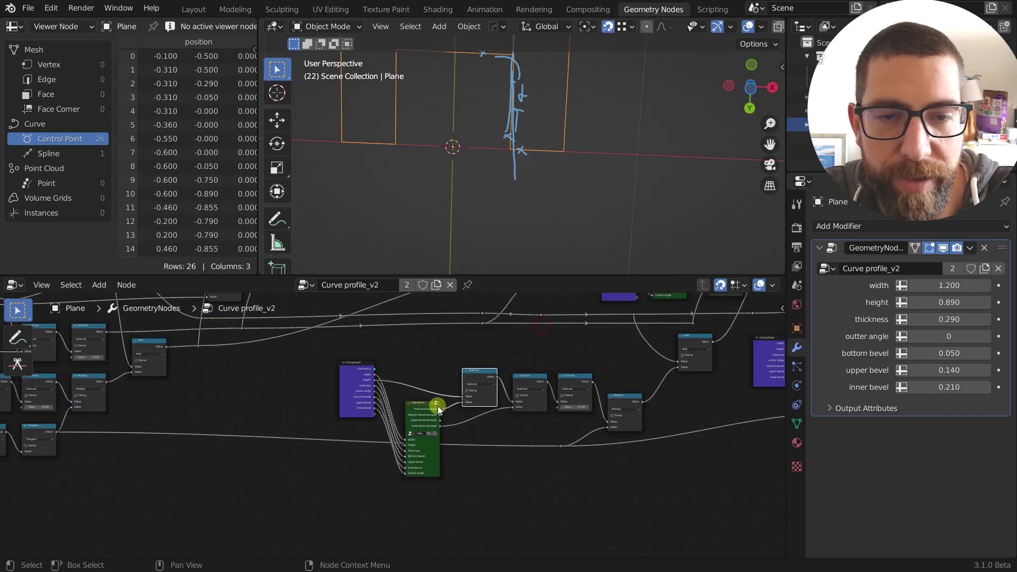
pyautogui.moveTo(582, 371); pyautogui.dragTo(563, 398, button='middle')
pyautogui.scroll(3, 563, 397)
pyautogui.moveTo(638, 403); pyautogui.dragTo(593, 446, button='middle')
pyautogui.scroll(2, 593, 411)
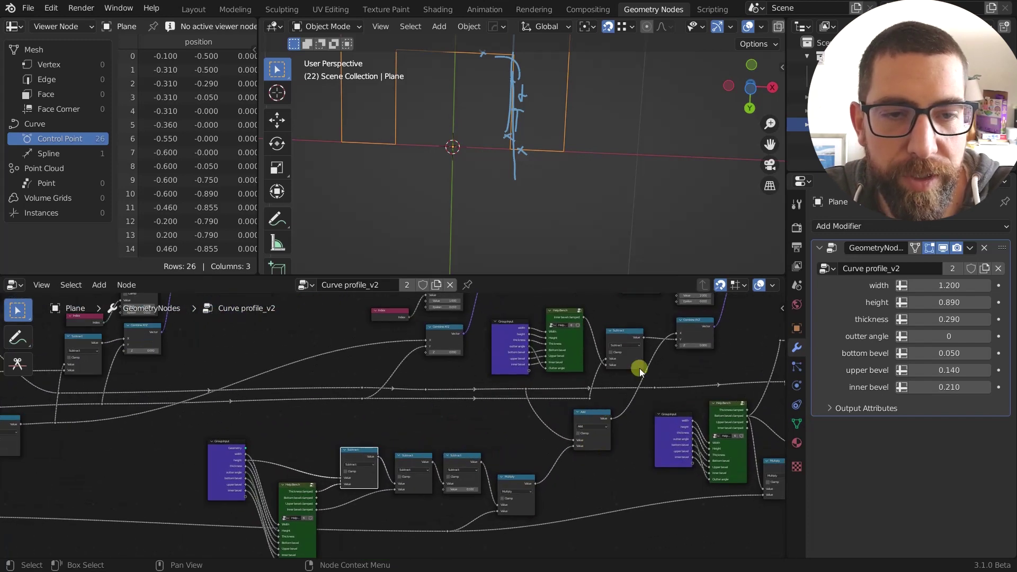
pyautogui.moveTo(715, 390); pyautogui.dragTo(655, 474, button='middle')
pyautogui.scroll(2, 653, 460)
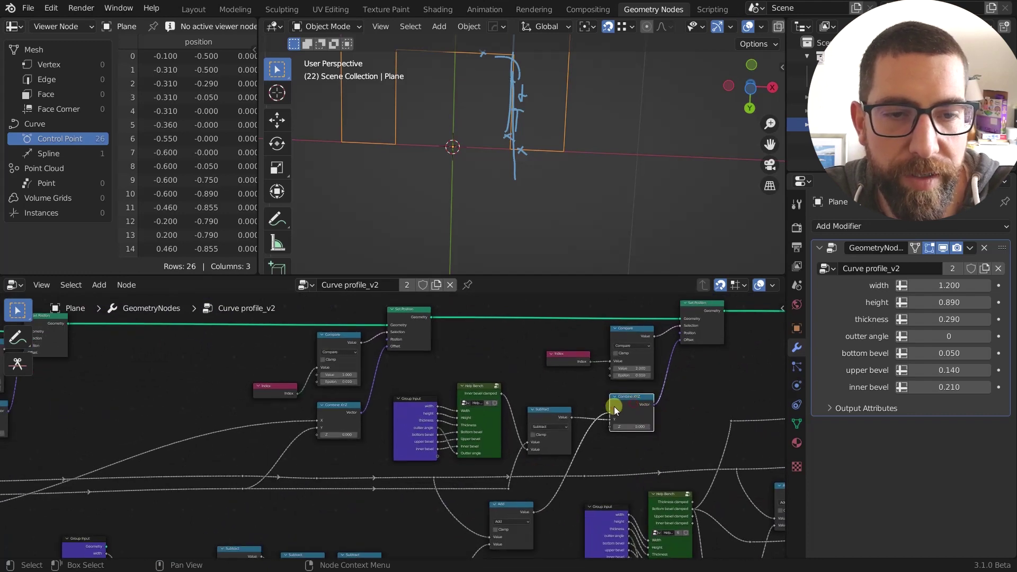
# Step: Compare the neighbouring Combine XYZ nodes and trace their inputs back to Help Bench's Bottom bevel clamped output
pyautogui.click(340, 414)
pyautogui.scroll(-2, 337, 415)
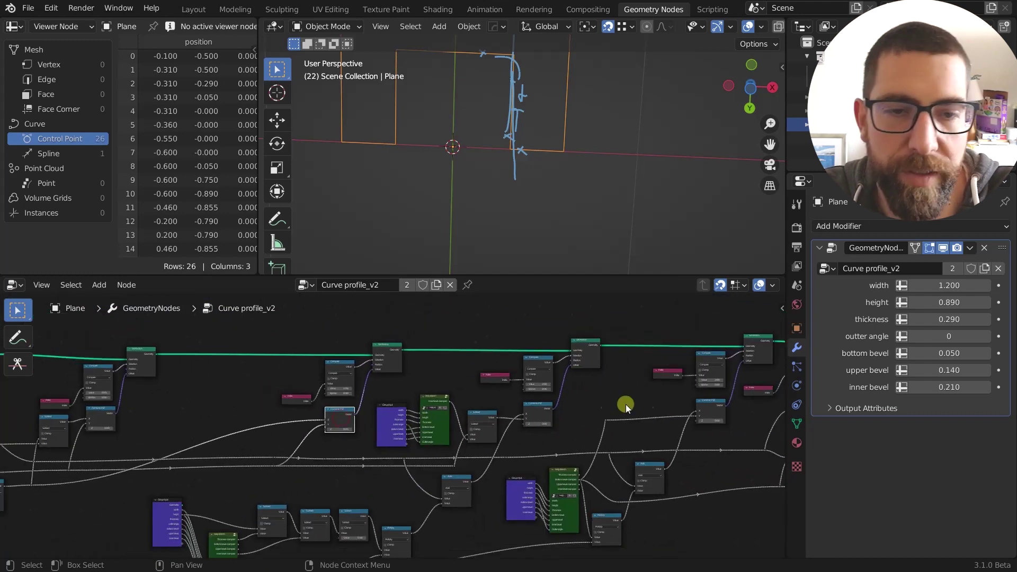
pyautogui.click(710, 409)
pyautogui.scroll(1, 714, 411)
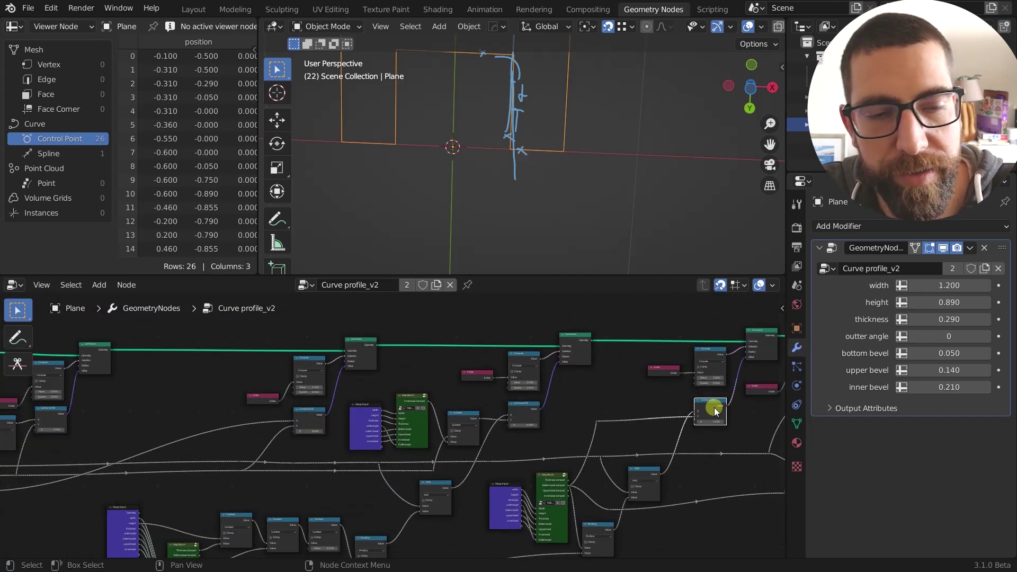
pyautogui.scroll(1, 711, 443)
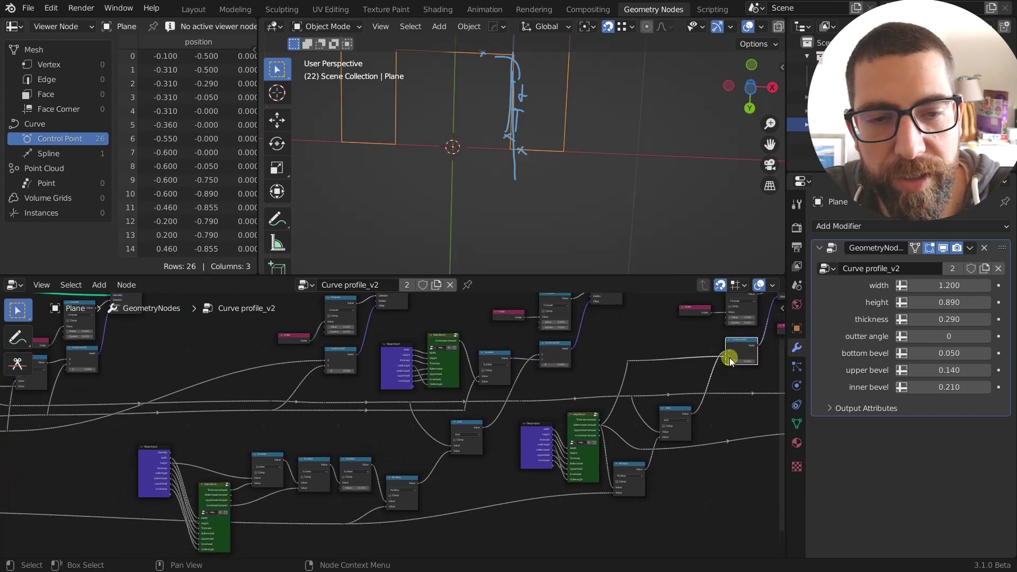
pyautogui.scroll(1, 729, 357)
pyautogui.scroll(1, 620, 405)
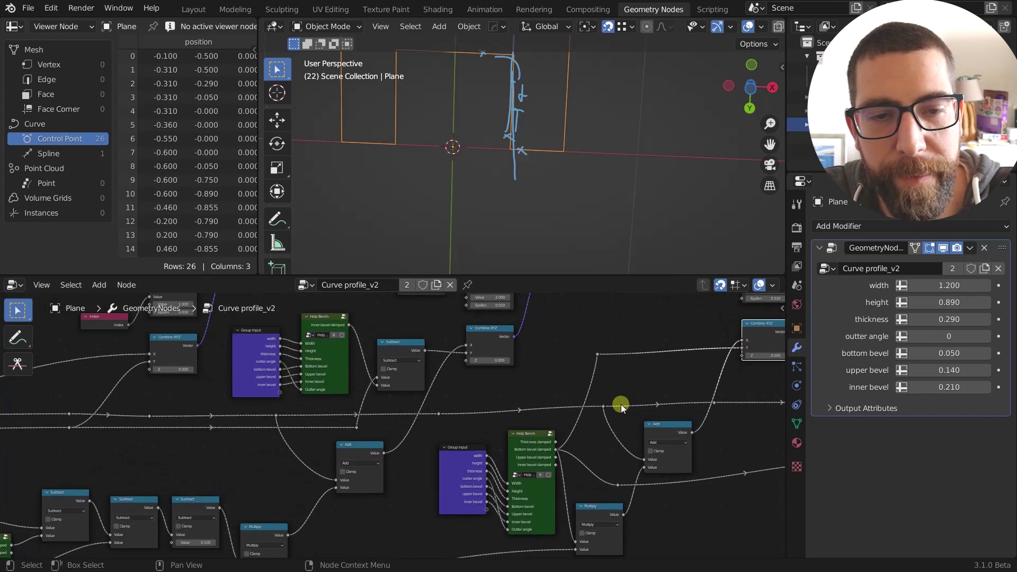
pyautogui.click(546, 449)
pyautogui.scroll(1, 546, 449)
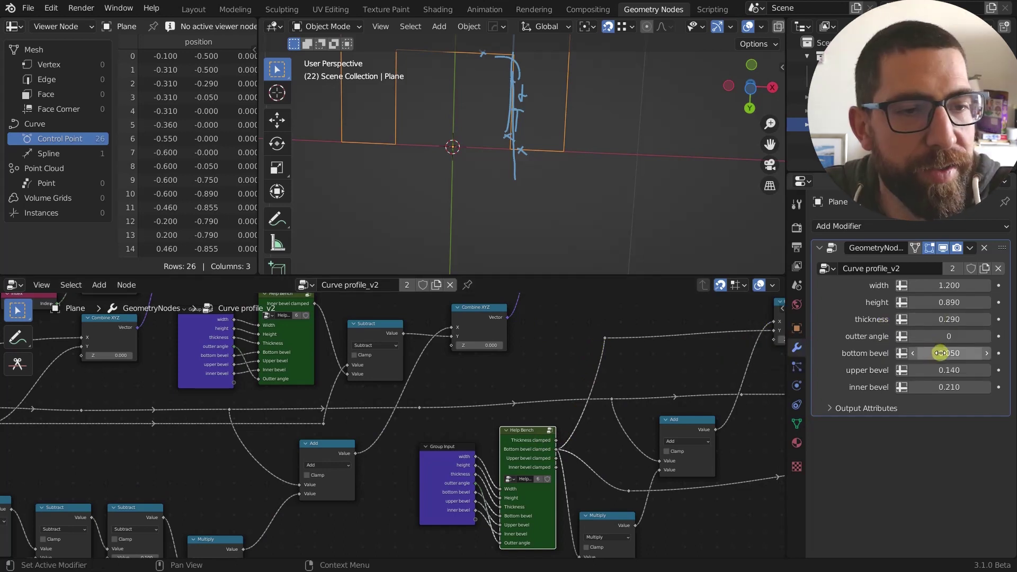
# Step: Set the profile's bottom bevel parameter to 11.130 in the geometry nodes modifier and inspect the profile's legs
pyautogui.moveTo(940, 353); pyautogui.dragTo(523, 350)
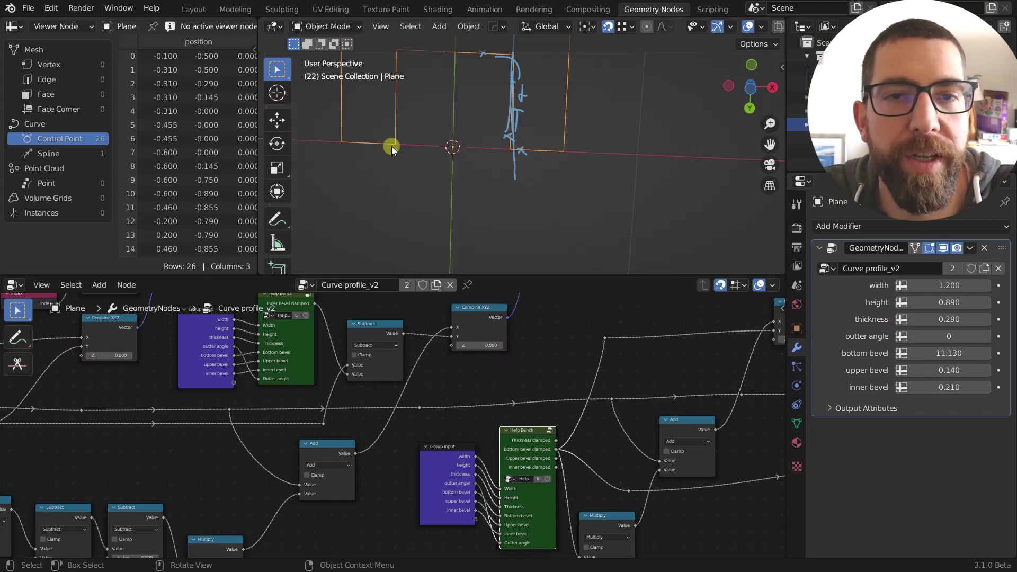
pyautogui.scroll(-3, 520, 138)
pyautogui.moveTo(517, 117); pyautogui.dragTo(505, 133, button='middle')
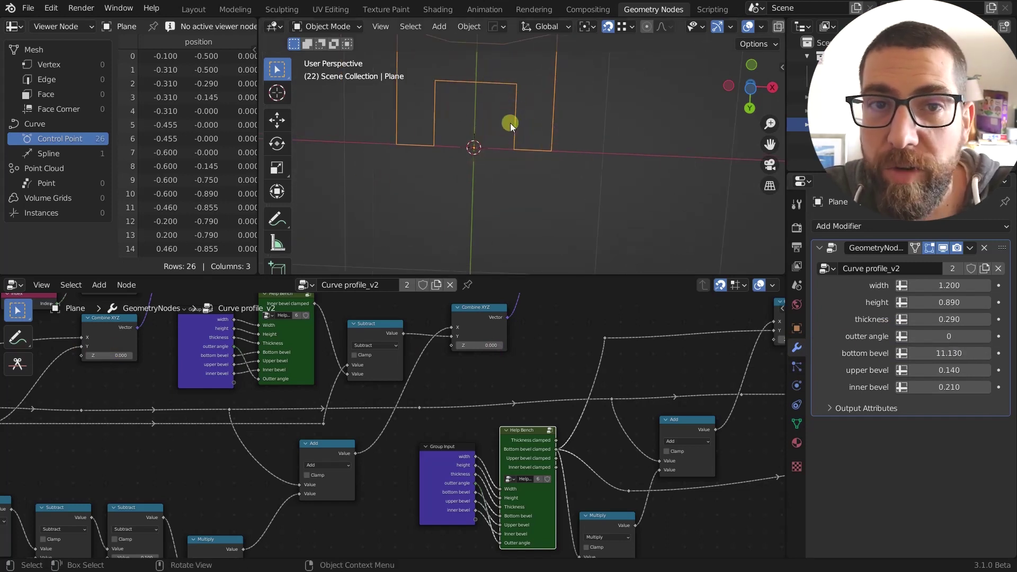
# Step: Open the Help Bench node group and examine the node chains that clamp the thickness and bevel values
pyautogui.scroll(-1, 545, 428)
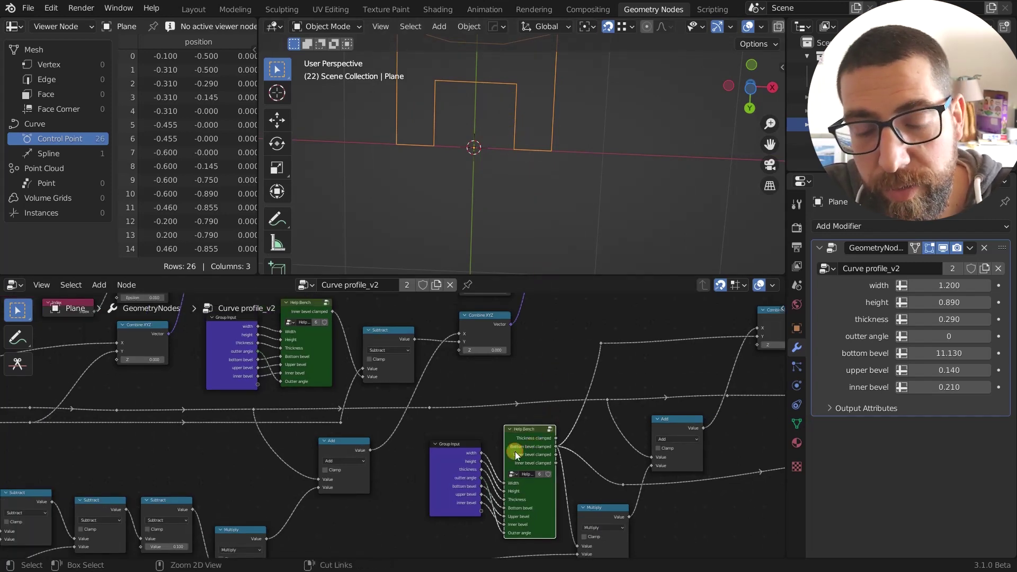
pyautogui.press('Tab')
pyautogui.scroll(-7, 479, 400)
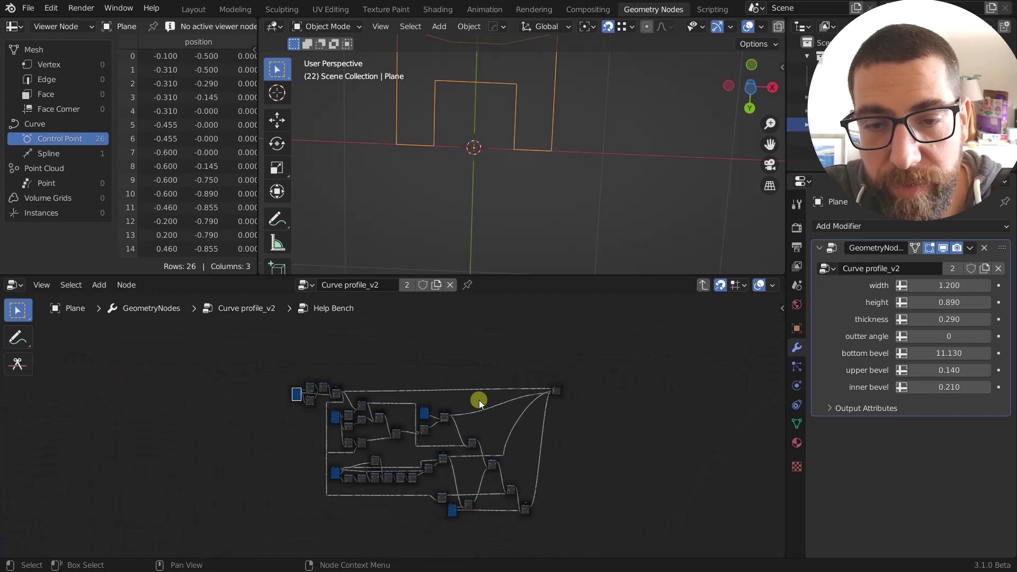
pyautogui.scroll(1, 479, 399)
pyautogui.moveTo(479, 399); pyautogui.dragTo(542, 414, button='middle')
pyautogui.scroll(2, 509, 404)
pyautogui.scroll(2, 542, 414)
pyautogui.scroll(2, 541, 414)
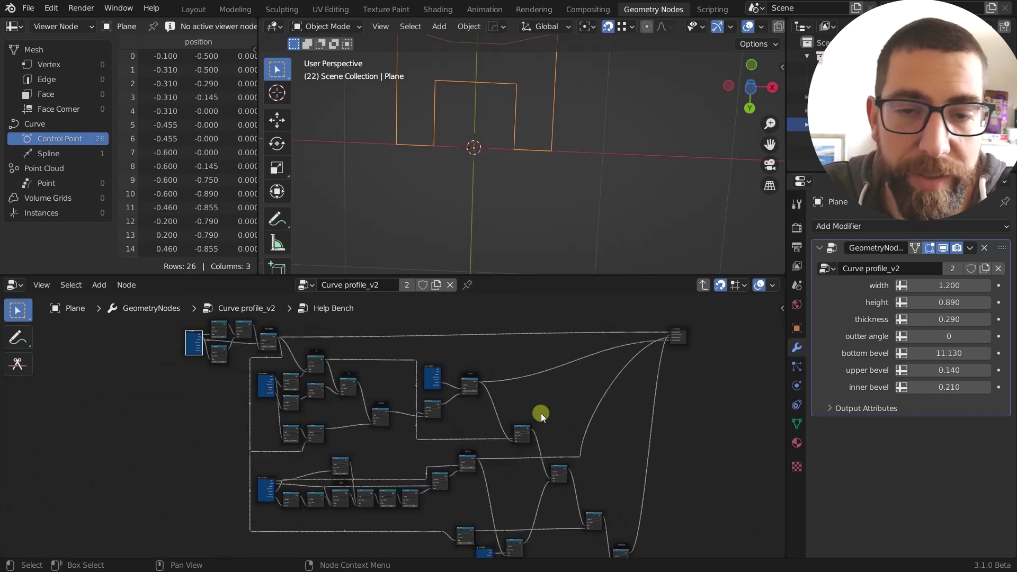
pyautogui.scroll(5, 259, 418)
pyautogui.moveTo(399, 406); pyautogui.dragTo(383, 392, button='middle')
pyautogui.scroll(-4, 419, 445)
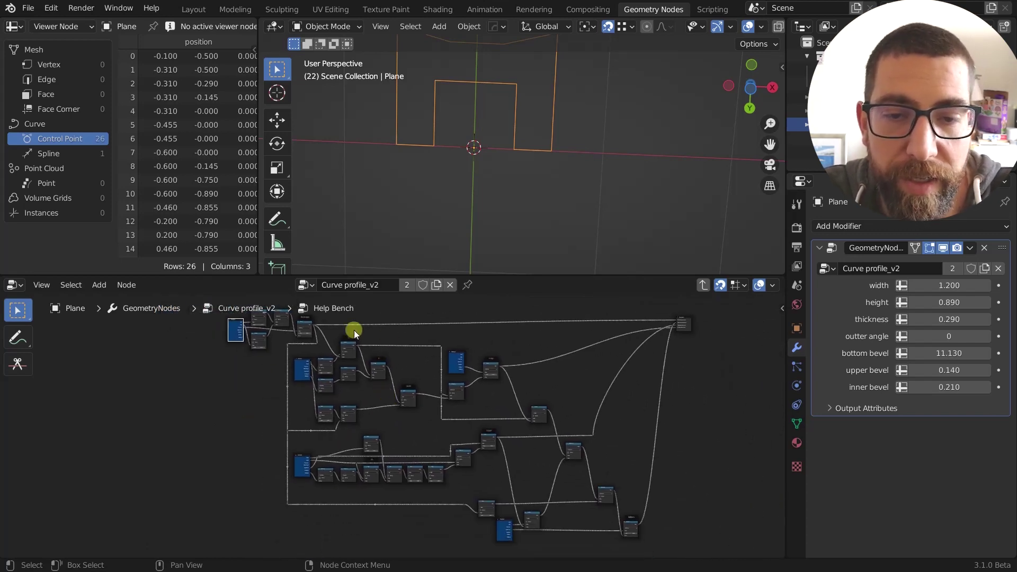
# Step: Leave the Help Bench group and view the whole Curve profile_v2 network
pyautogui.hotkey('ctrl', 'Tab')
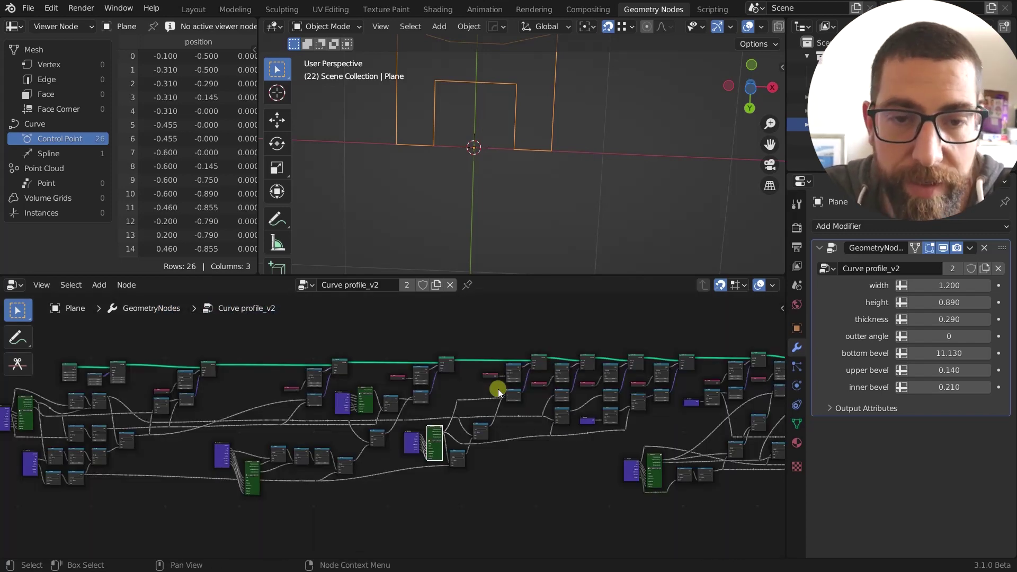
pyautogui.scroll(-3, 498, 389)
pyautogui.moveTo(499, 389); pyautogui.dragTo(390, 479, button='middle')
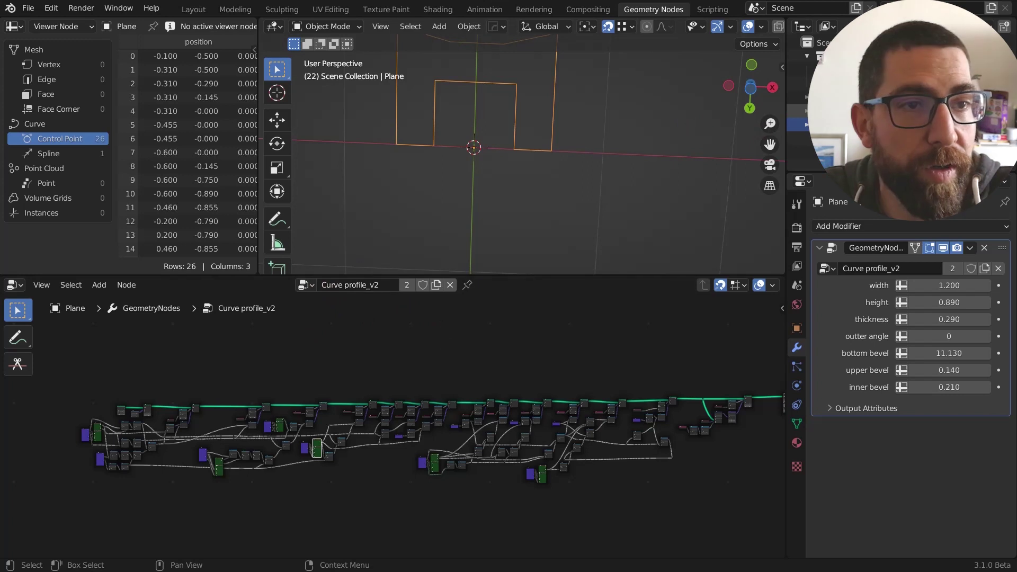
# Step: Hide the profile plane, show the BezierCurve.001 bench in the viewport instead, and select it in an angled side view
pyautogui.click(993, 125)
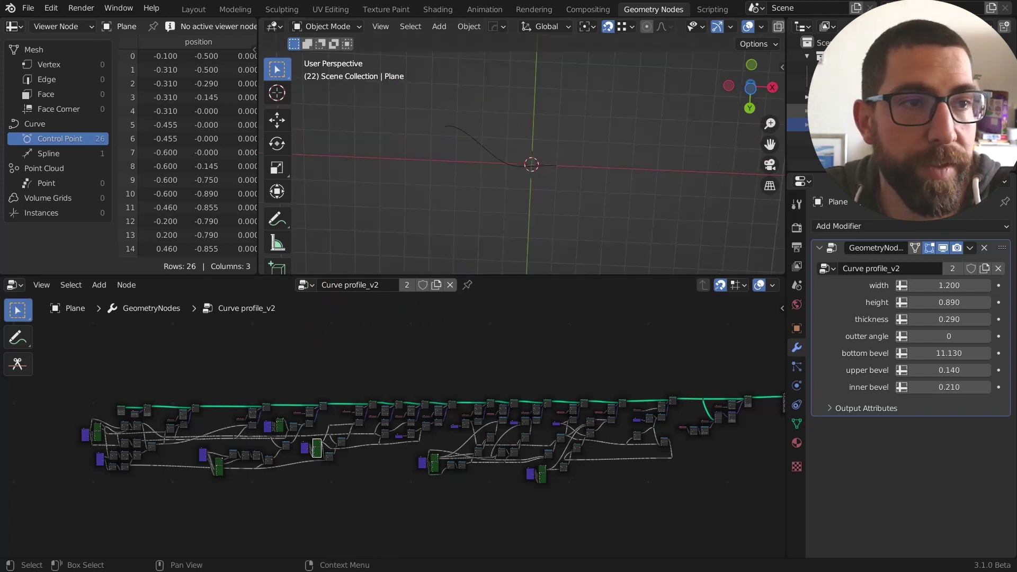
pyautogui.click(993, 98)
pyautogui.scroll(-4, 535, 215)
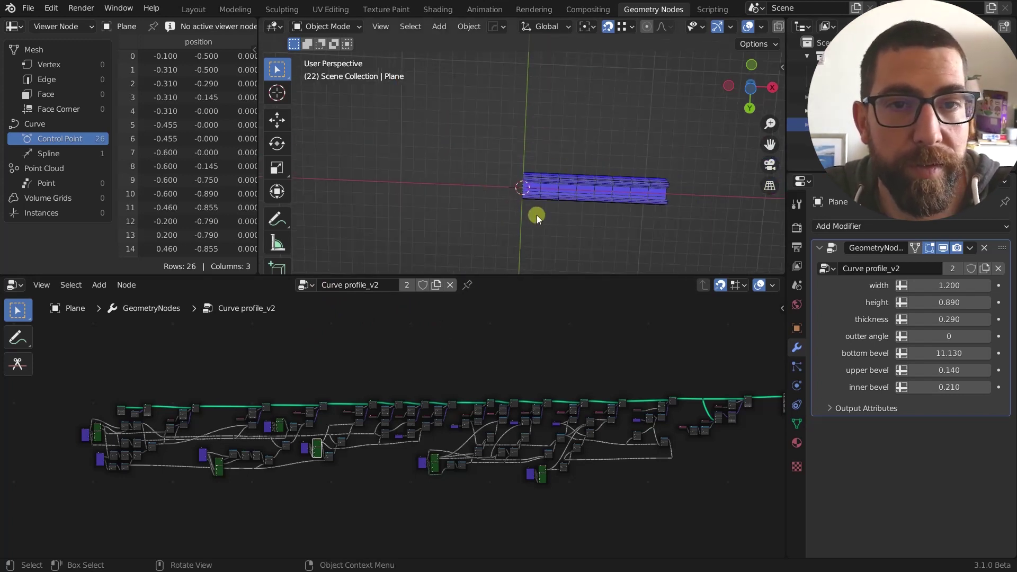
pyautogui.moveTo(535, 215); pyautogui.dragTo(665, 181, button='middle')
pyautogui.click(540, 217)
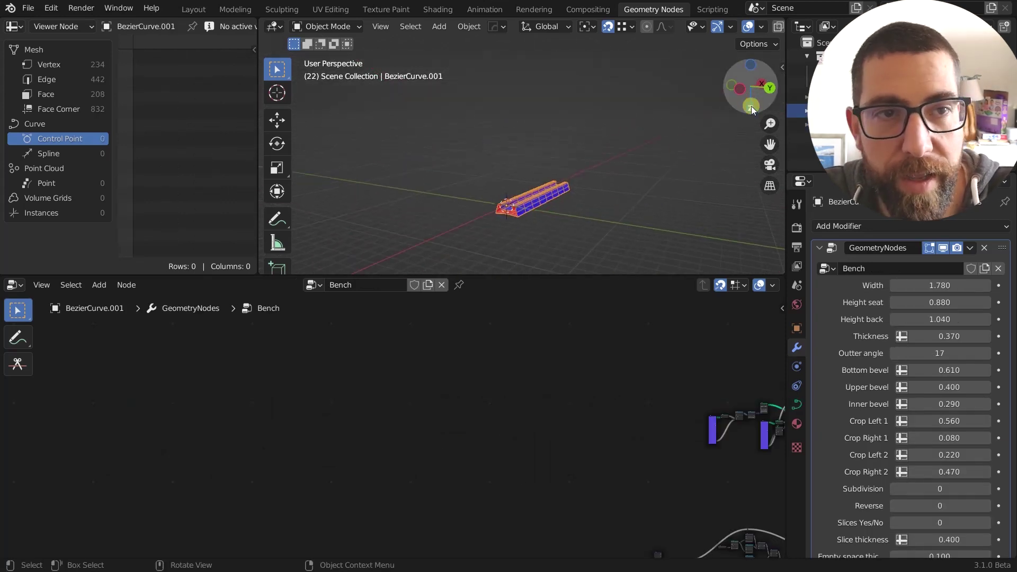
pyautogui.click(752, 106)
pyautogui.scroll(2, 498, 208)
pyautogui.moveTo(498, 209); pyautogui.dragTo(493, 127, button='middle')
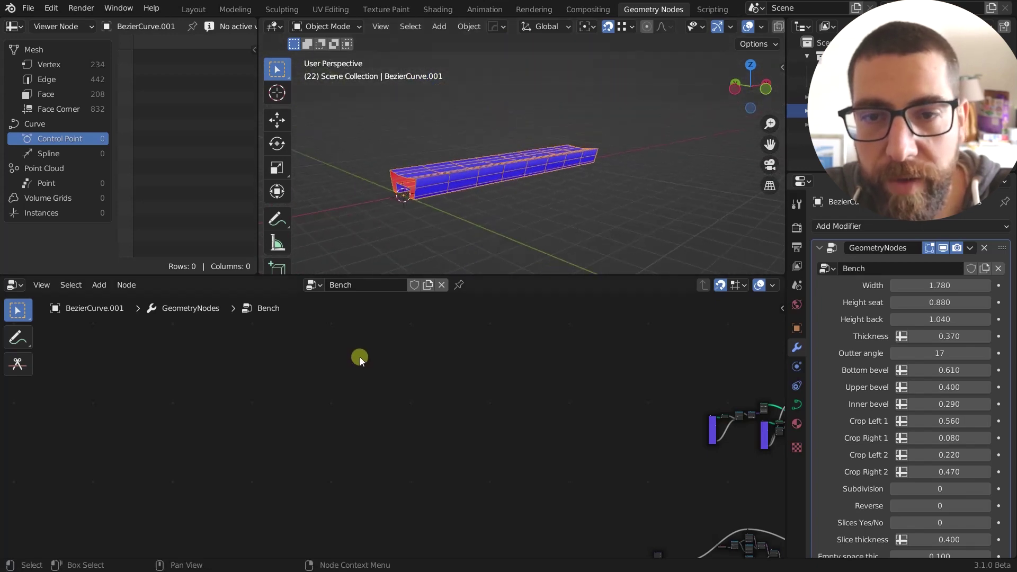
# Step: Locate the Curve profile_v2 group node in the Bench node tree, open it, and look over its network
pyautogui.moveTo(520, 411); pyautogui.dragTo(116, 386, button='middle')
pyautogui.moveTo(319, 474); pyautogui.dragTo(446, 305, button='middle')
pyautogui.scroll(5, 406, 398)
pyautogui.scroll(2, 405, 407)
pyautogui.scroll(4, 279, 418)
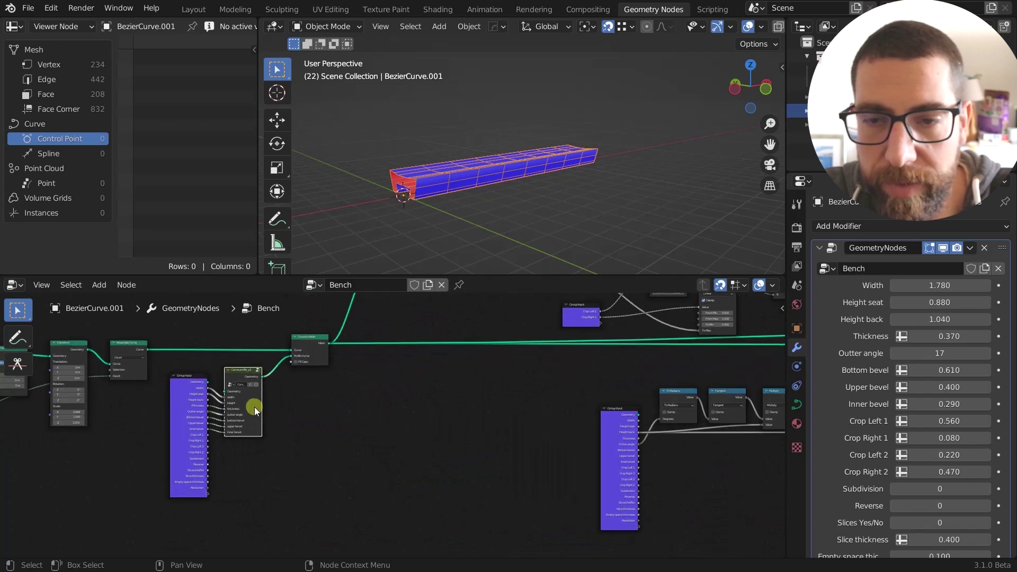
pyautogui.scroll(5, 254, 407)
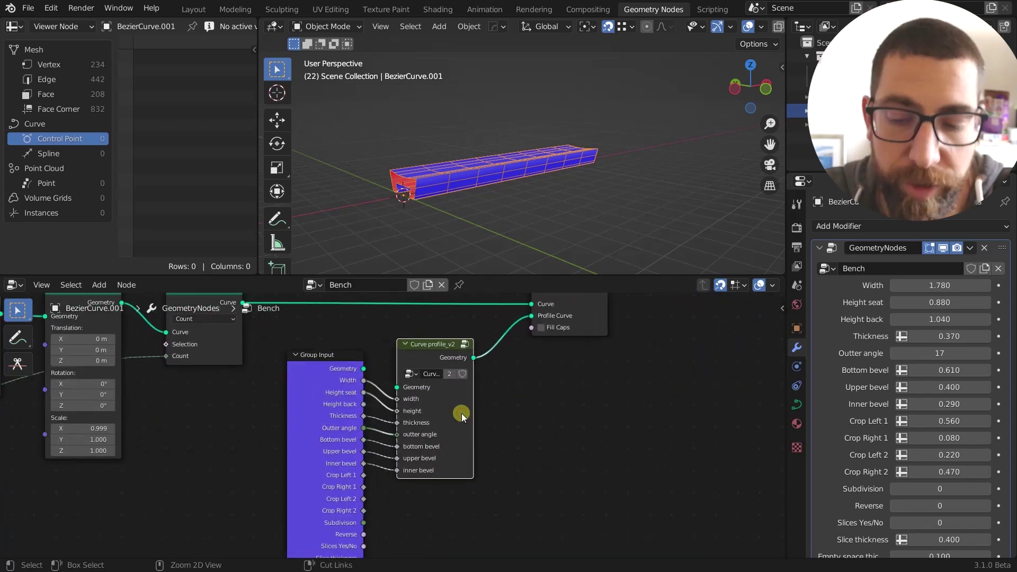
pyautogui.press('Tab')
pyautogui.scroll(-14, 462, 414)
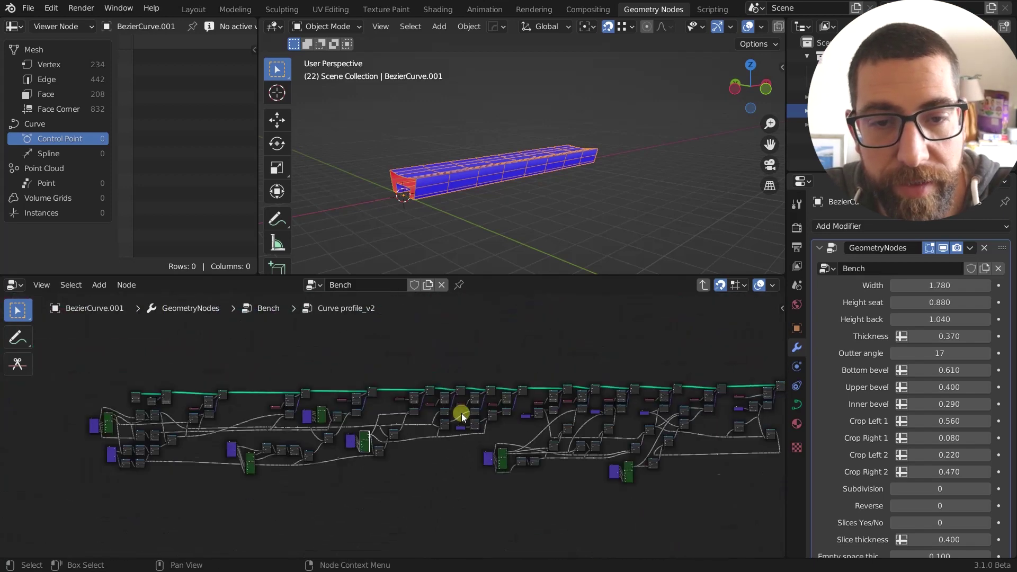
pyautogui.moveTo(516, 418); pyautogui.dragTo(480, 417, button='middle')
pyautogui.moveTo(569, 405); pyautogui.dragTo(379, 410, button='middle')
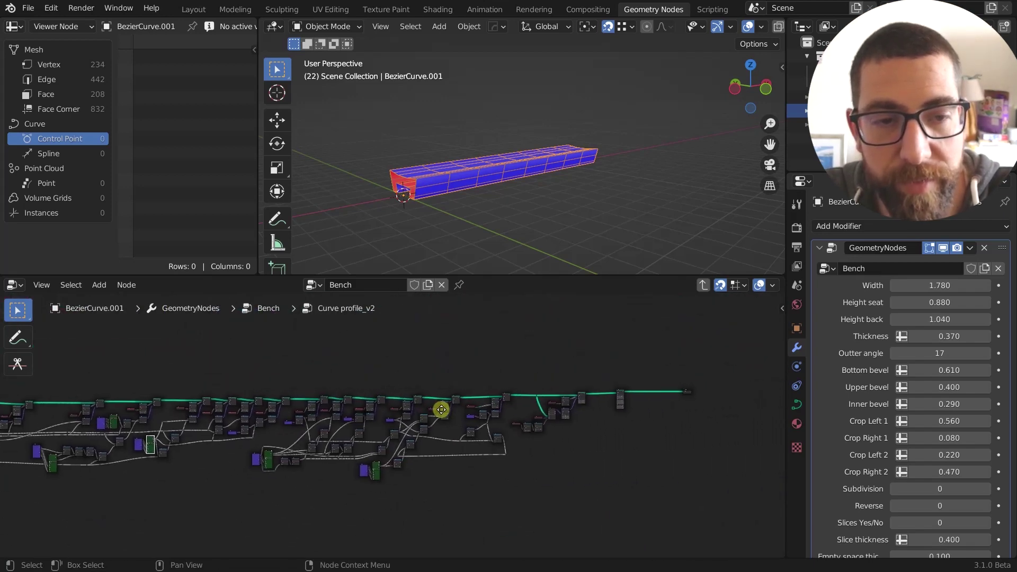
# Step: Look inside the nested Help Bench group and return to the top-level Bench node tree
pyautogui.press('Tab')
pyautogui.scroll(2, 374, 424)
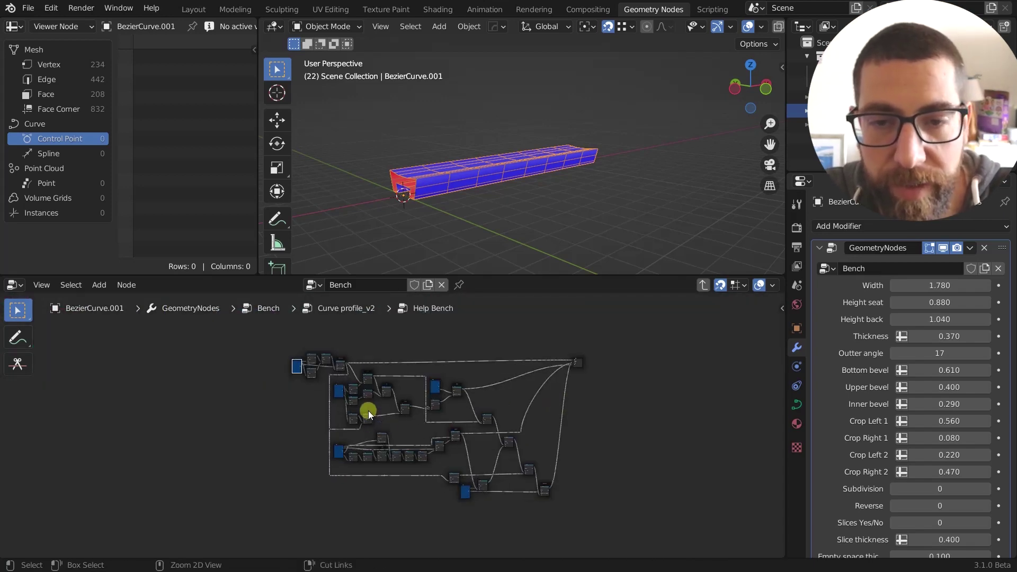
pyautogui.click(703, 285)
pyautogui.click(703, 285)
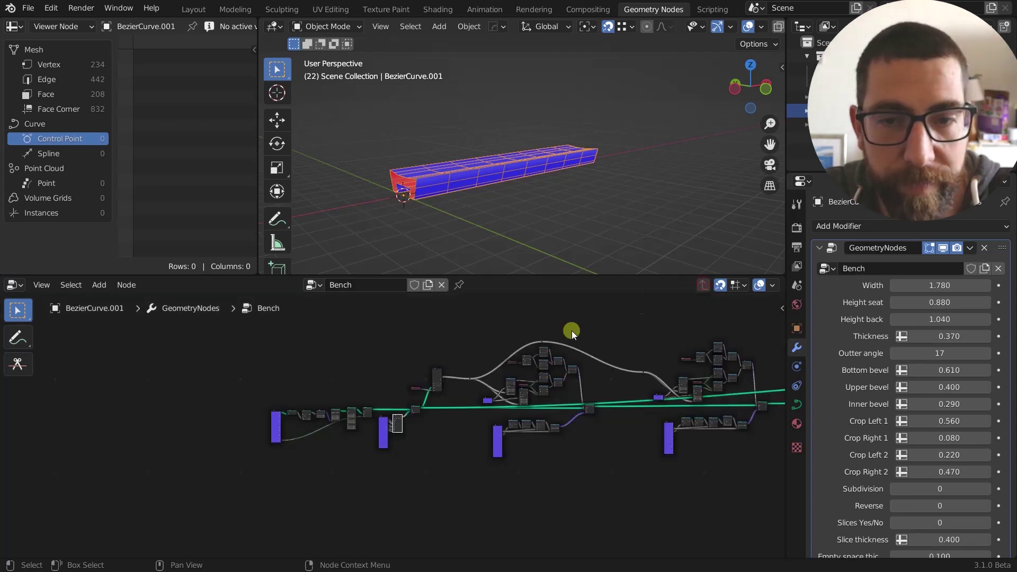
# Step: Select the Curve to Mesh node that takes Curve profile_v2 as its profile curve
pyautogui.scroll(5, 425, 429)
pyautogui.scroll(4, 364, 448)
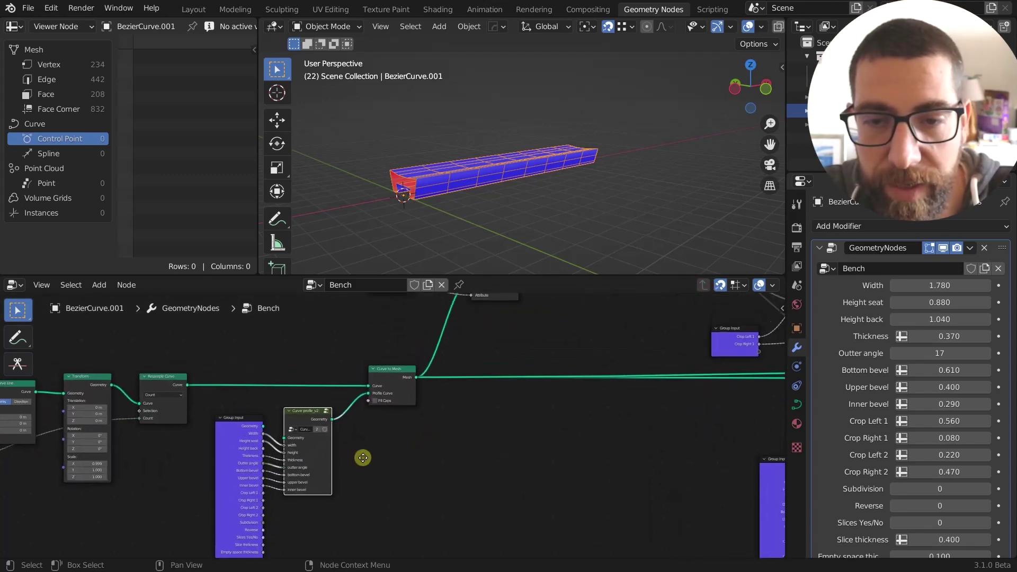
pyautogui.click(421, 352)
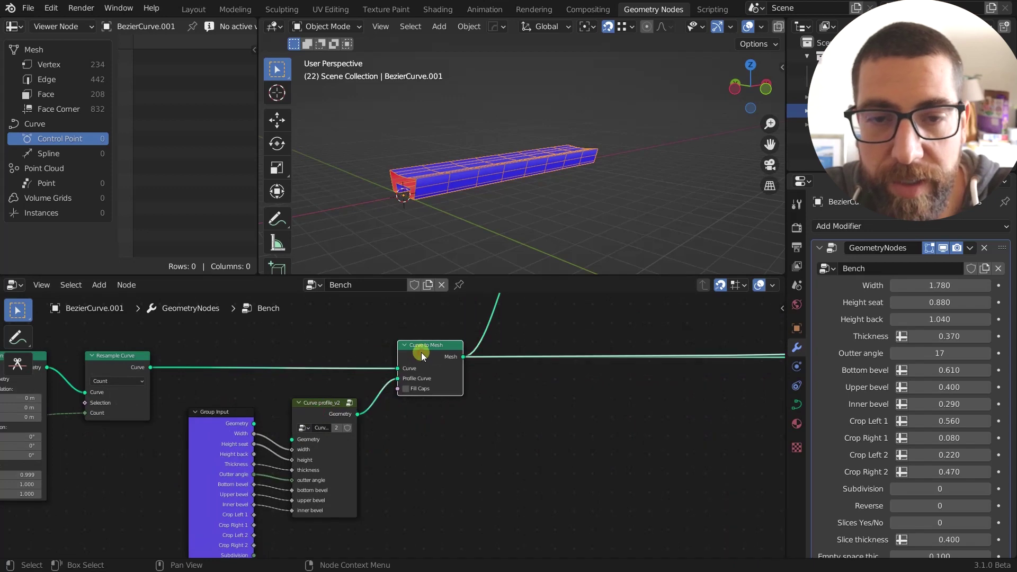
# Step: Preview the Resample Curve output and the Curve to Mesh output, and examine the open-ended bench seat mesh
pyautogui.click(316, 411)
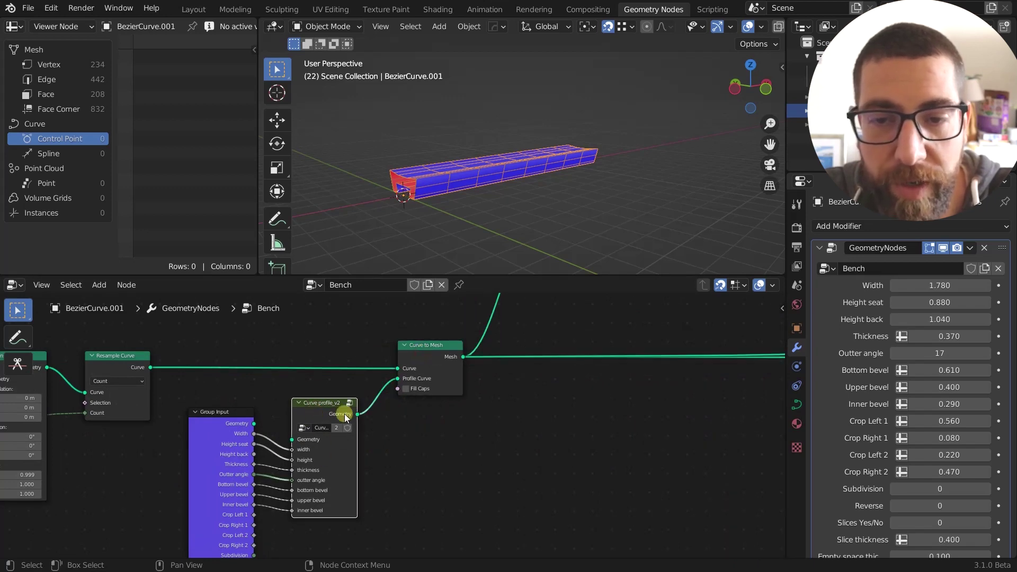
pyautogui.click(445, 360)
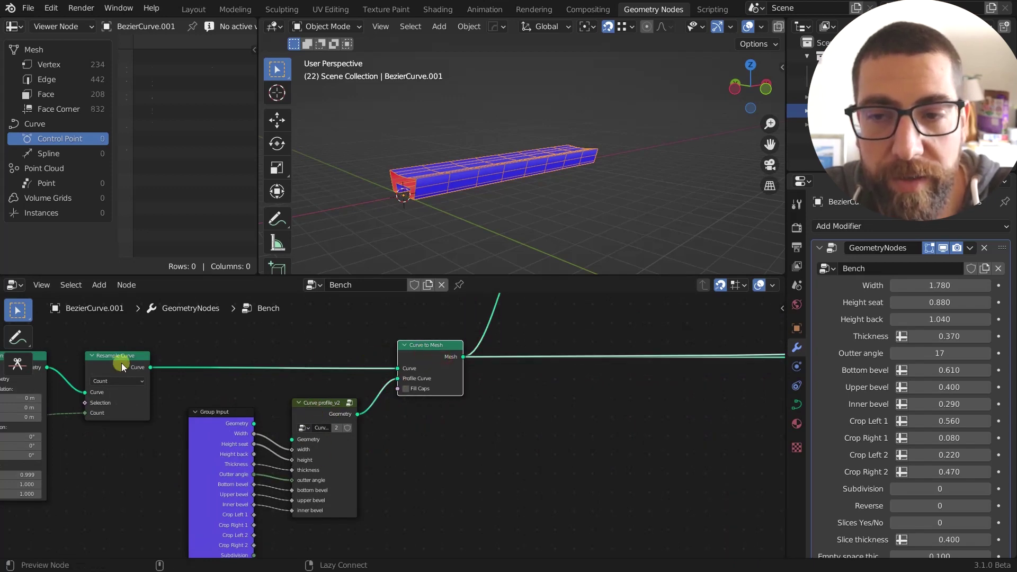
pyautogui.keyDown('ctrl'); pyautogui.keyDown('shift'); pyautogui.click(122, 363); pyautogui.keyUp('shift'); pyautogui.keyUp('ctrl')
pyautogui.keyDown('ctrl'); pyautogui.keyDown('shift'); pyautogui.click(427, 346); pyautogui.keyUp('shift'); pyautogui.keyUp('ctrl')
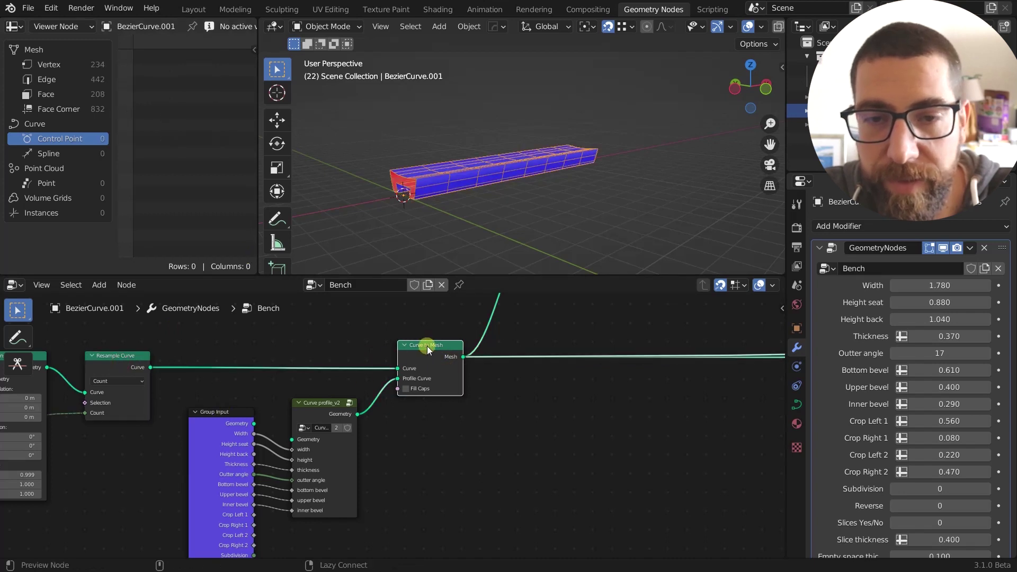
pyautogui.moveTo(447, 218); pyautogui.dragTo(471, 230, button='middle')
pyautogui.scroll(1, 302, 467)
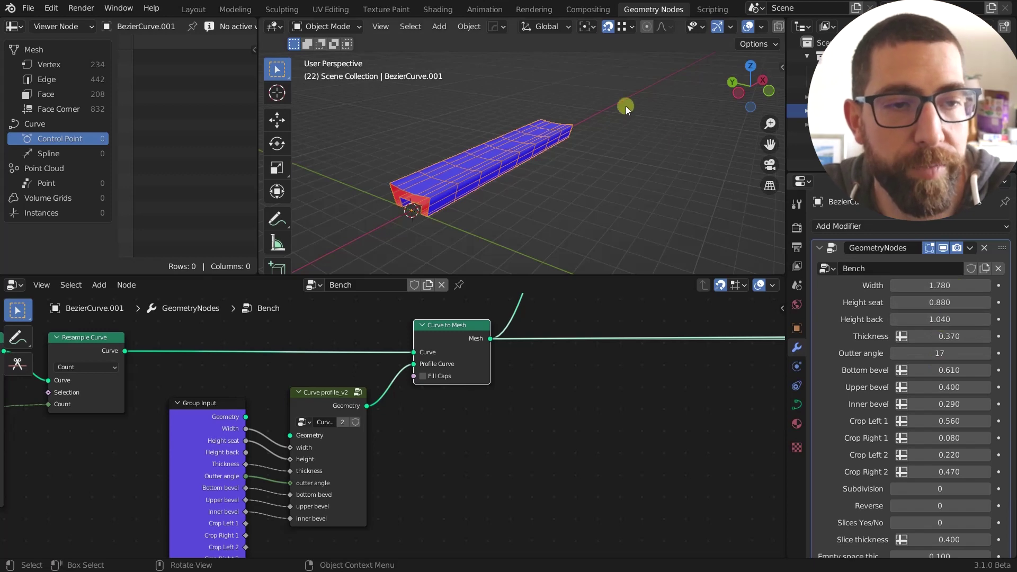
pyautogui.scroll(1, 479, 312)
pyautogui.scroll(2, 460, 193)
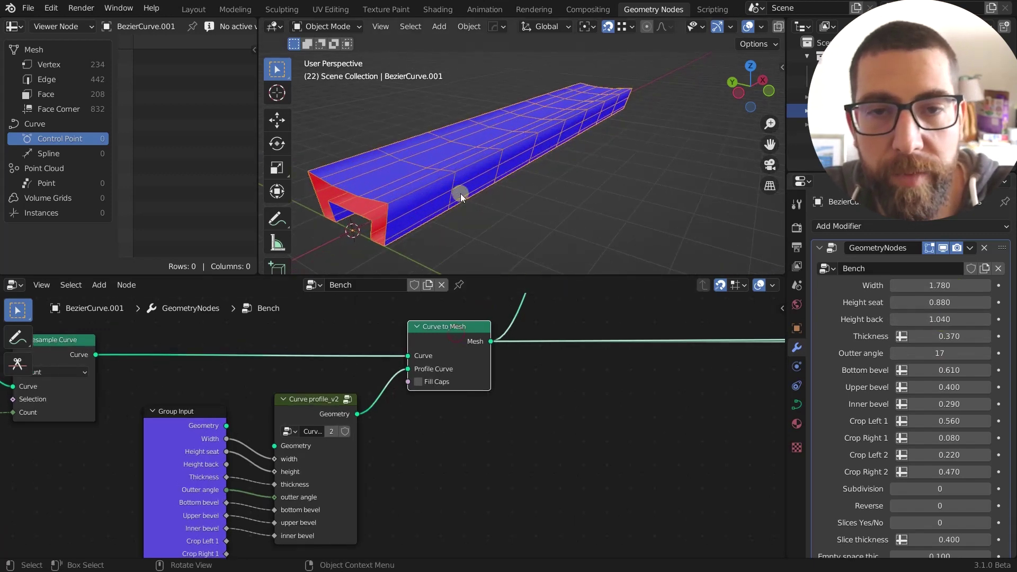
pyautogui.moveTo(460, 193); pyautogui.dragTo(452, 204, button='middle')
# Step: Turn on Fill Caps for the Curve to Mesh node, inspect the bench end, and turn the option off again
pyautogui.click(418, 380)
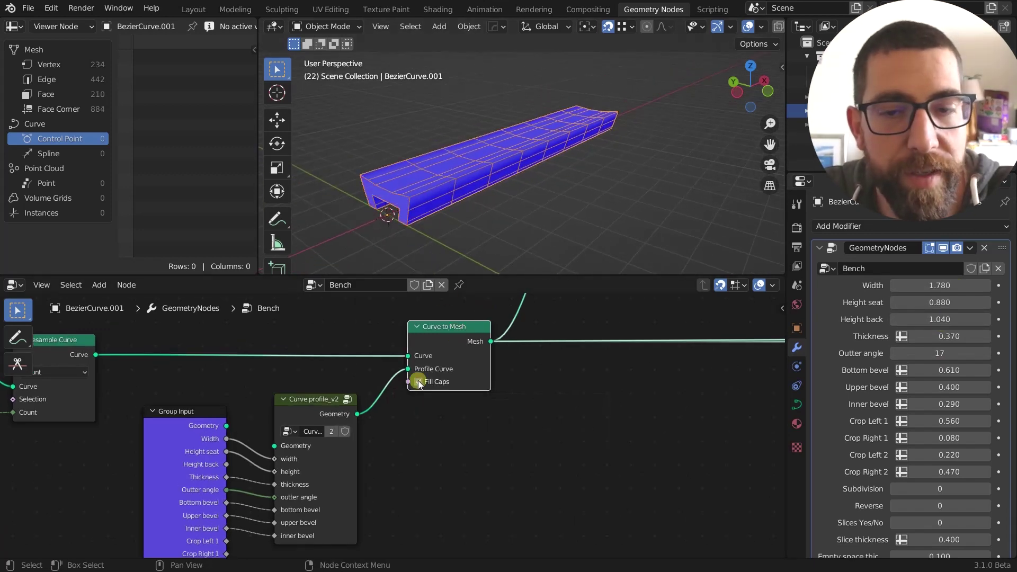
pyautogui.moveTo(450, 249); pyautogui.dragTo(599, 173, button='middle')
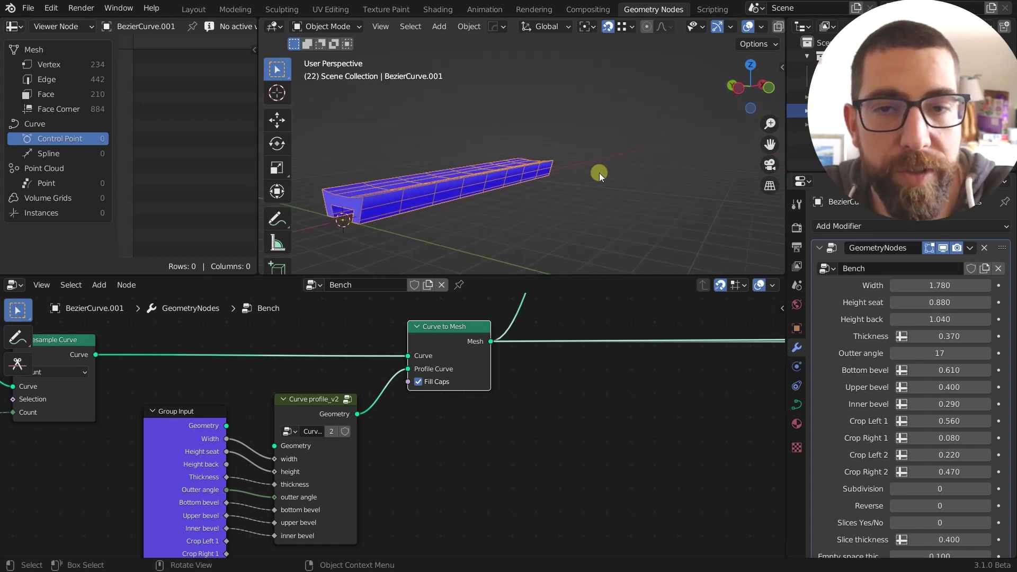
pyautogui.scroll(4, 352, 208)
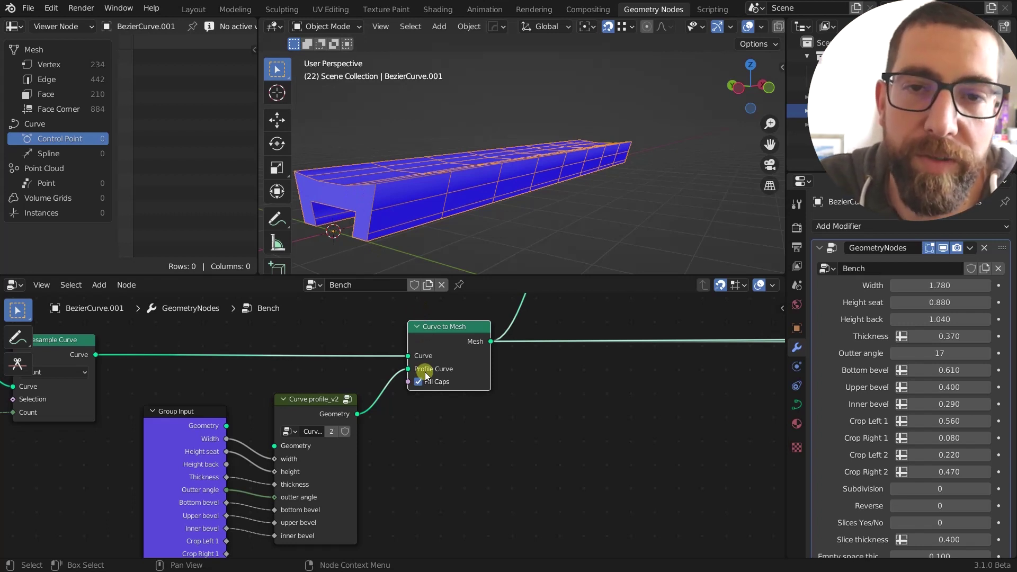
pyautogui.scroll(-2, 390, 199)
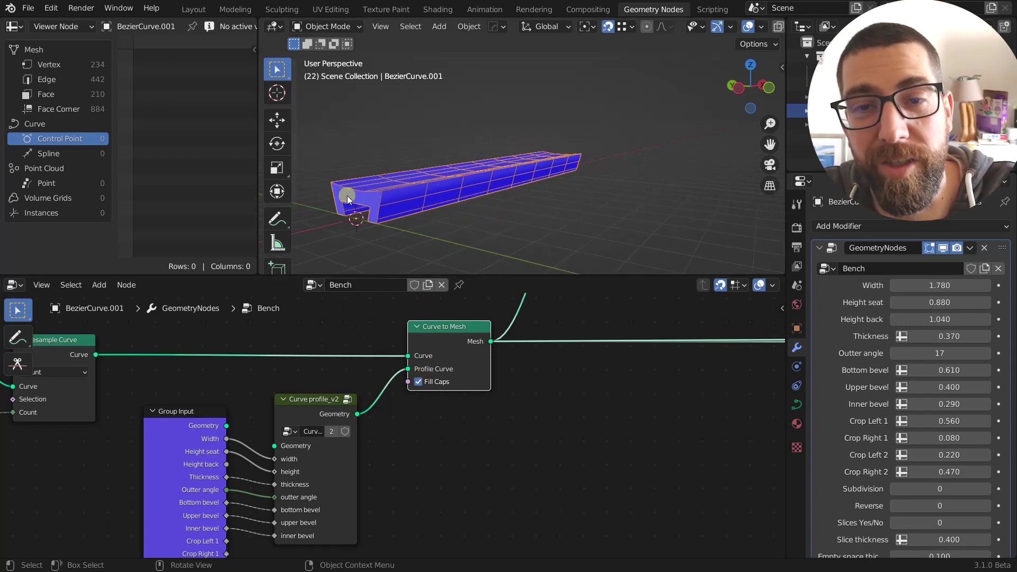
pyautogui.click(418, 382)
pyautogui.scroll(-2, 419, 371)
pyautogui.moveTo(431, 213); pyautogui.dragTo(406, 202, button='middle')
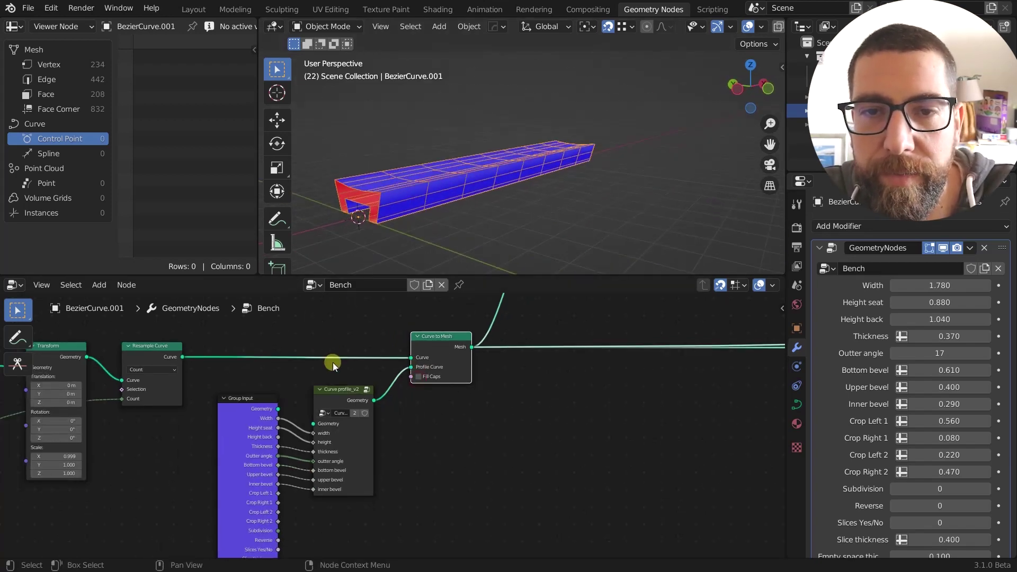
# Step: Preview the first main-branch node after Curve to Mesh and inspect the backrest section it raises on the bench
pyautogui.scroll(-12, 366, 353)
pyautogui.moveTo(455, 352); pyautogui.dragTo(266, 443, button='middle')
pyautogui.scroll(1, 327, 456)
pyautogui.keyDown('ctrl'); pyautogui.keyDown('shift'); pyautogui.click(663, 448); pyautogui.keyUp('shift'); pyautogui.keyUp('ctrl')
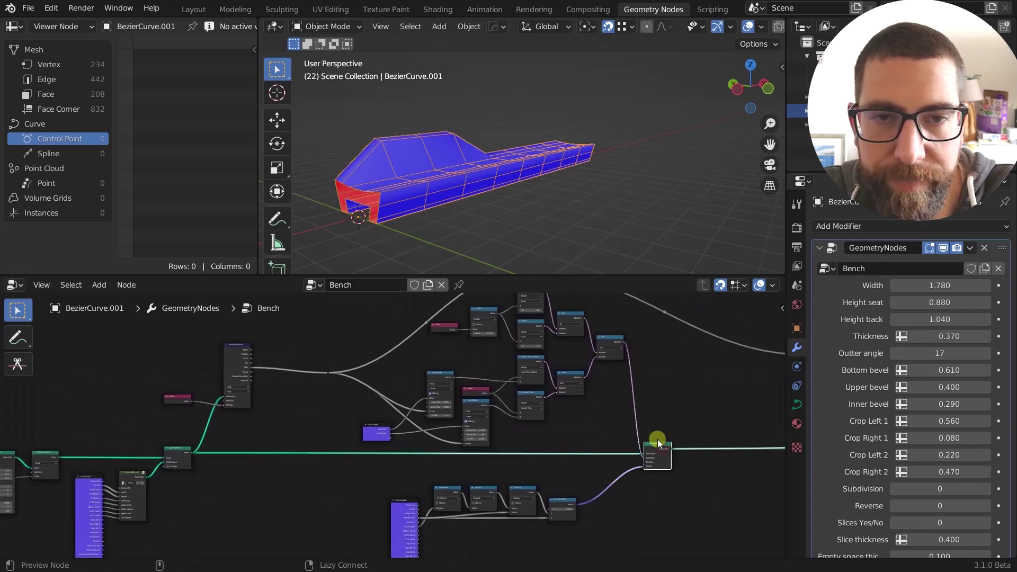
pyautogui.moveTo(405, 196); pyautogui.dragTo(433, 188, button='middle')
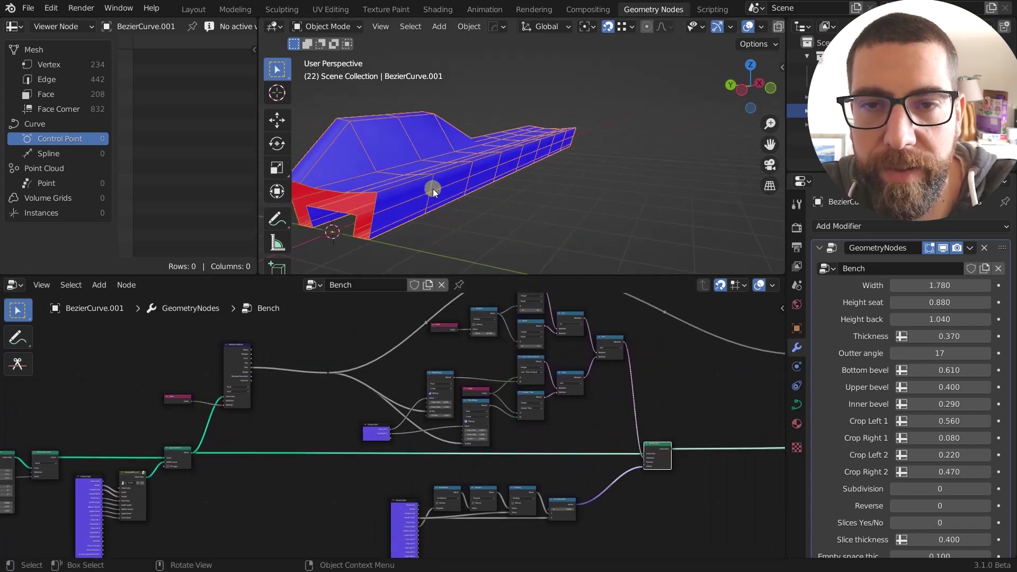
pyautogui.scroll(-3, 552, 124)
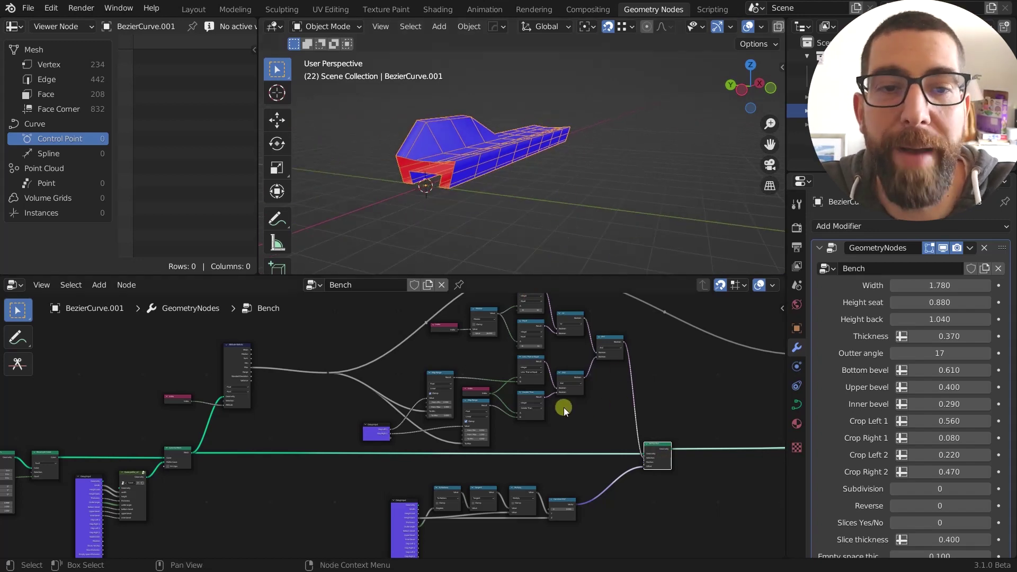
# Step: Preview the bench after the second offset node on the main branch and inspect the additional backrest section
pyautogui.scroll(-4, 593, 408)
pyautogui.moveTo(615, 408); pyautogui.dragTo(349, 396, button='middle')
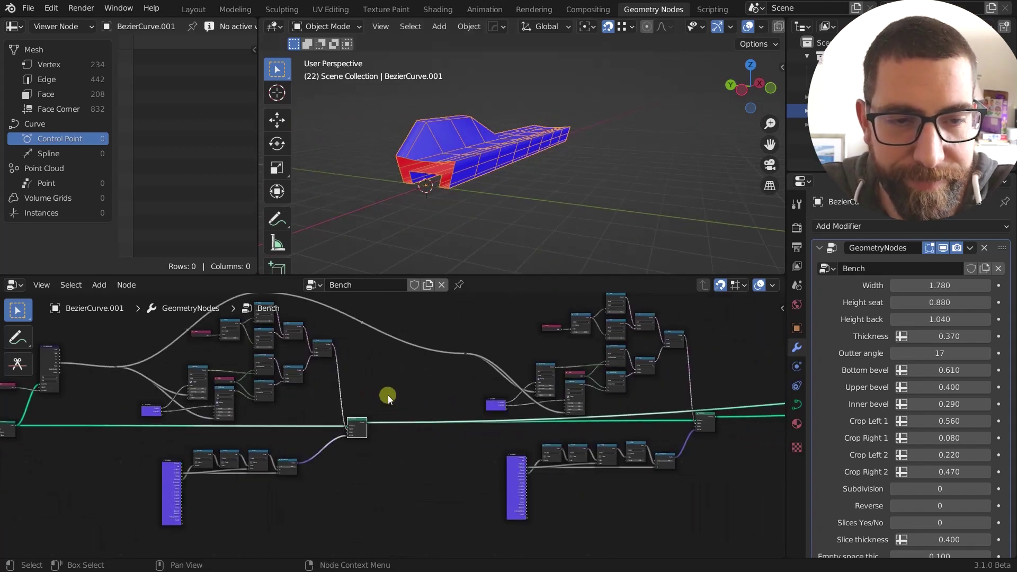
pyautogui.click(706, 418)
pyautogui.scroll(2, 456, 119)
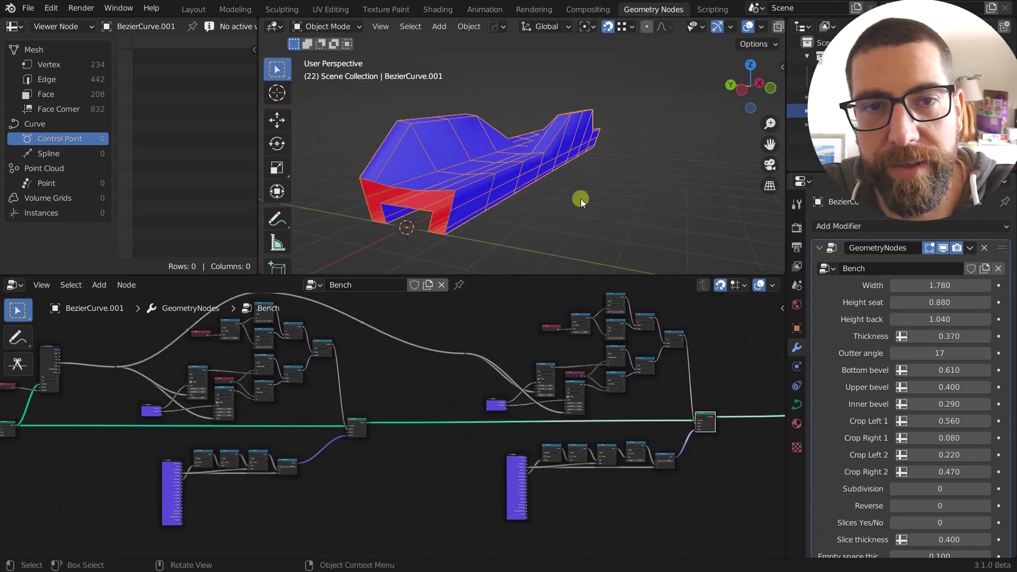
pyautogui.scroll(-3, 633, 365)
pyautogui.scroll(3, 352, 376)
# Step: Examine the Attribute Statistic node fed by Index and Curve to Mesh, and the vertex layout along the bench
pyautogui.moveTo(368, 374); pyautogui.dragTo(463, 367, button='middle')
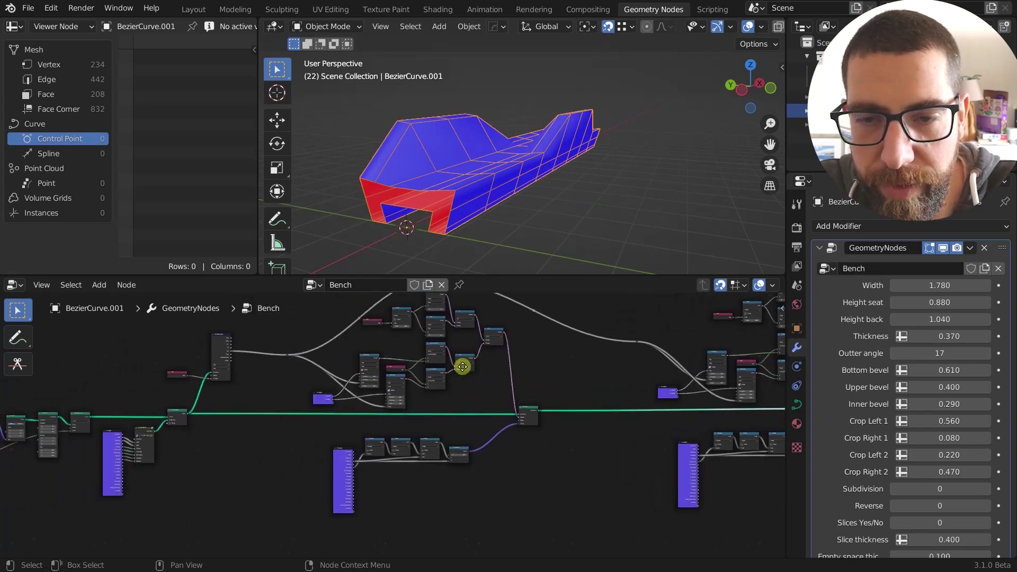
pyautogui.scroll(3, 463, 367)
pyautogui.moveTo(220, 377); pyautogui.dragTo(480, 345, button='middle')
pyautogui.scroll(9, 362, 357)
pyautogui.moveTo(426, 410); pyautogui.dragTo(438, 443, button='middle')
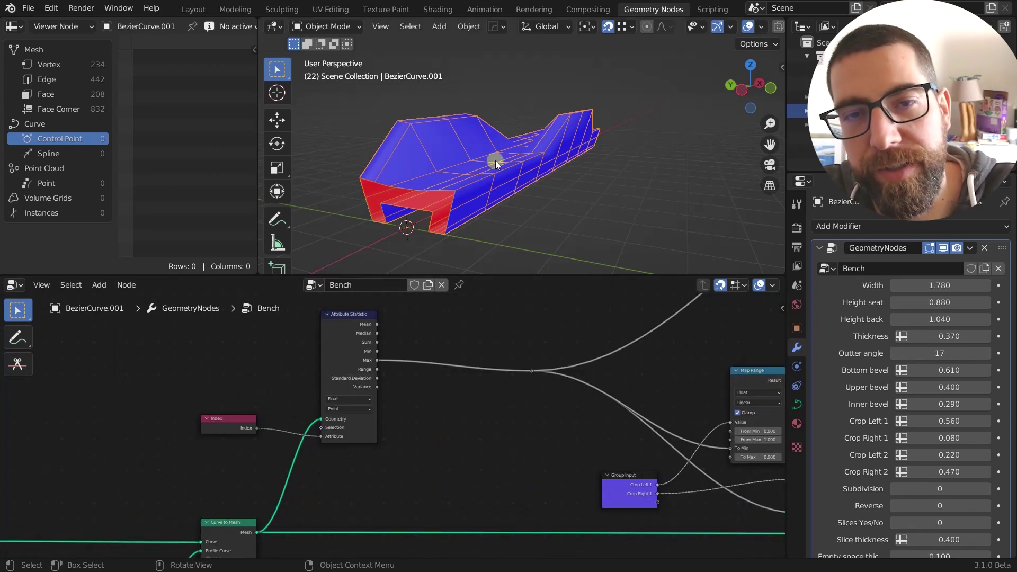
pyautogui.scroll(3, 434, 227)
pyautogui.scroll(-2, 435, 227)
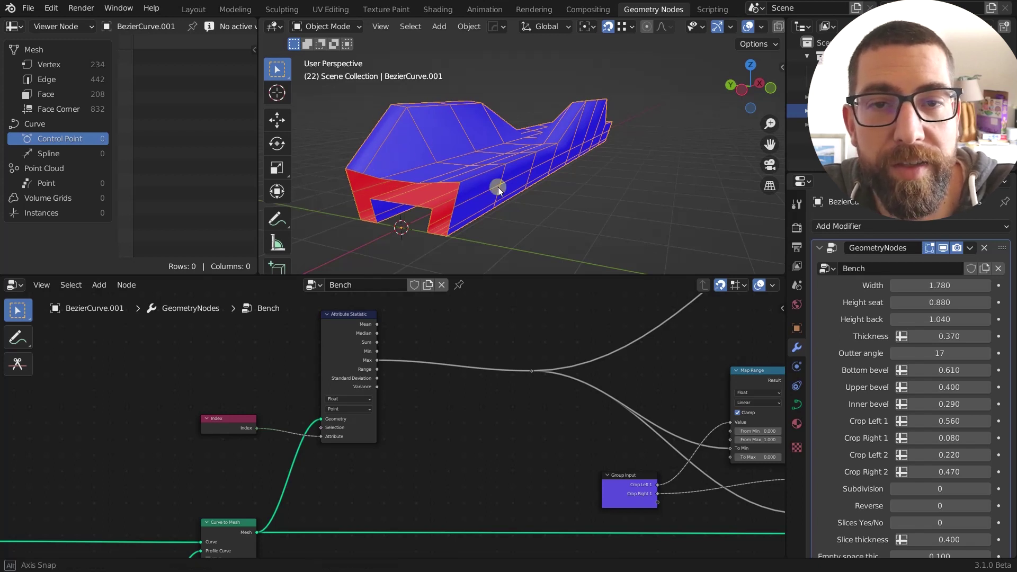
pyautogui.moveTo(498, 188); pyautogui.dragTo(510, 225, button='middle')
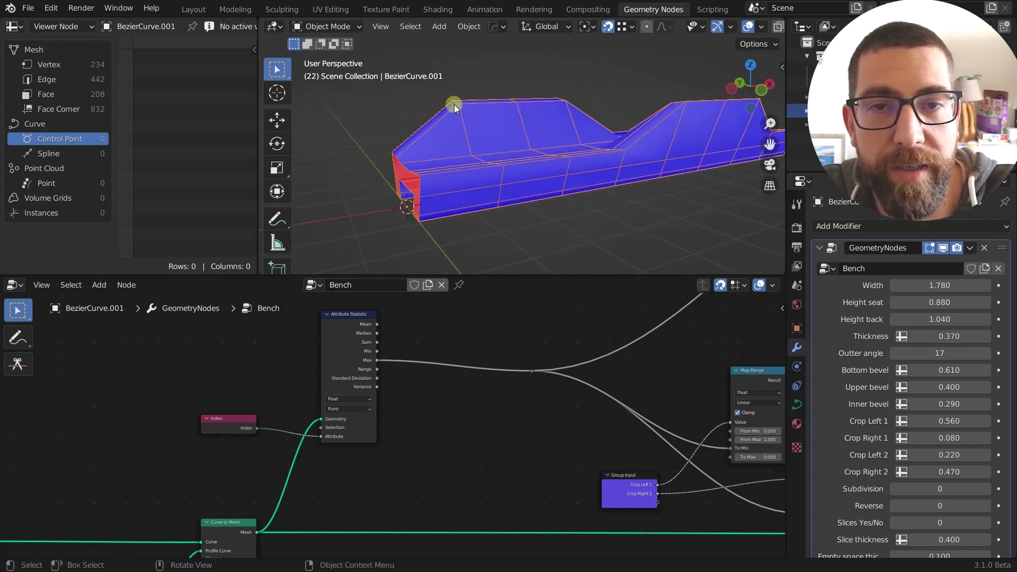
pyautogui.moveTo(462, 134); pyautogui.dragTo(491, 138, button='middle')
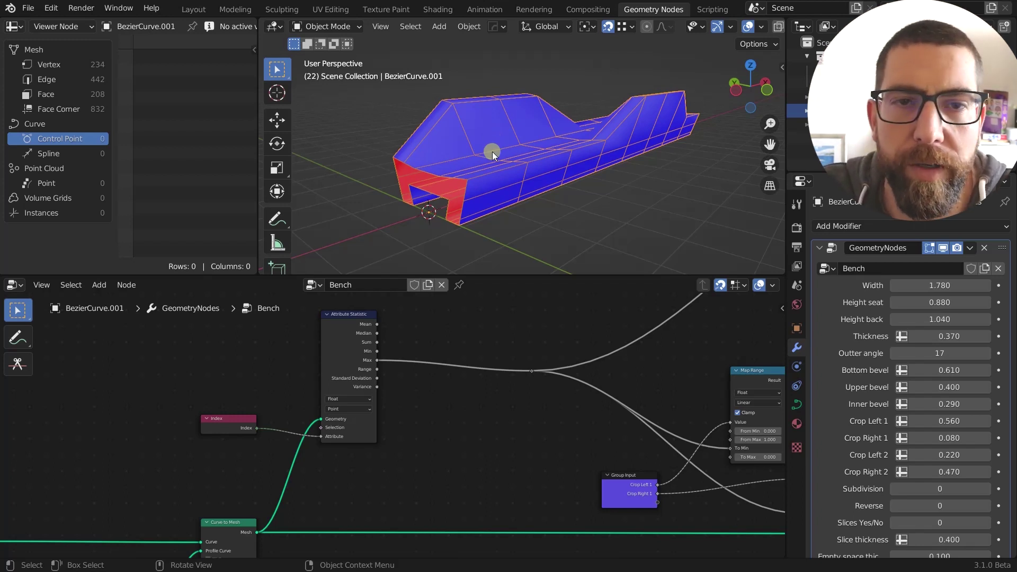
# Step: Check the Max output of the Attribute Statistic node and move the Index node closer to it
pyautogui.scroll(3, 466, 343)
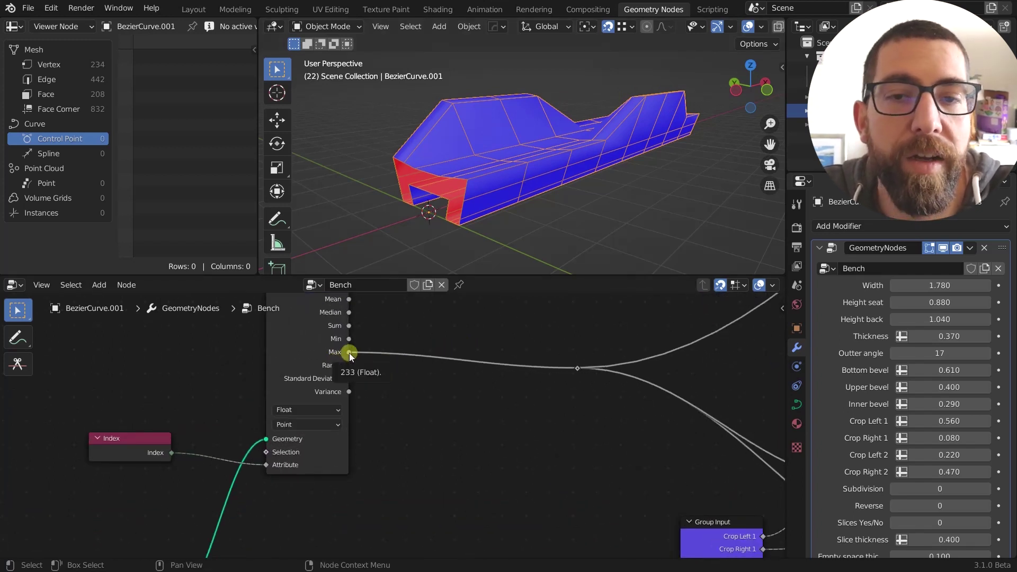
pyautogui.scroll(-3, 348, 353)
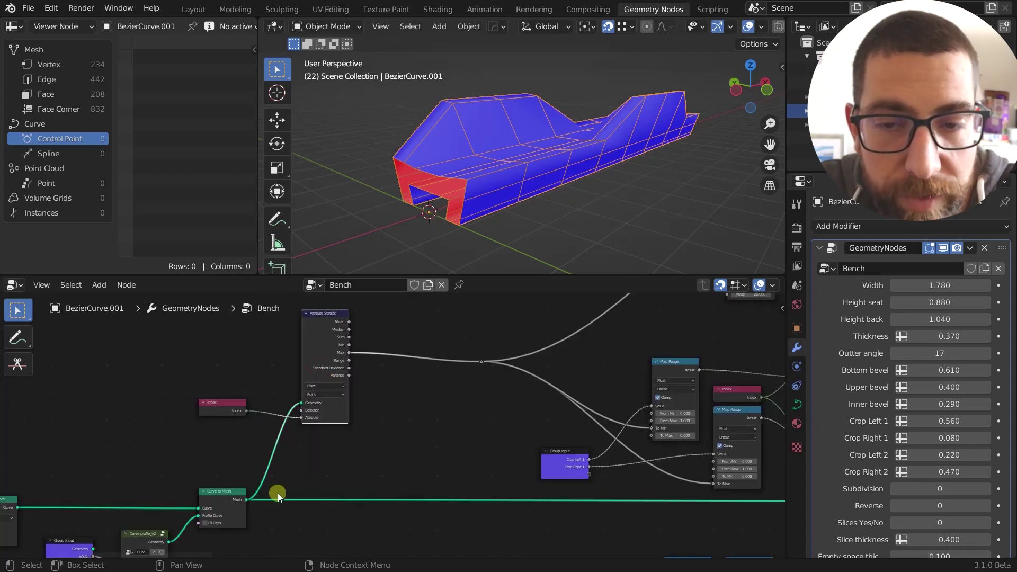
pyautogui.scroll(1, 318, 376)
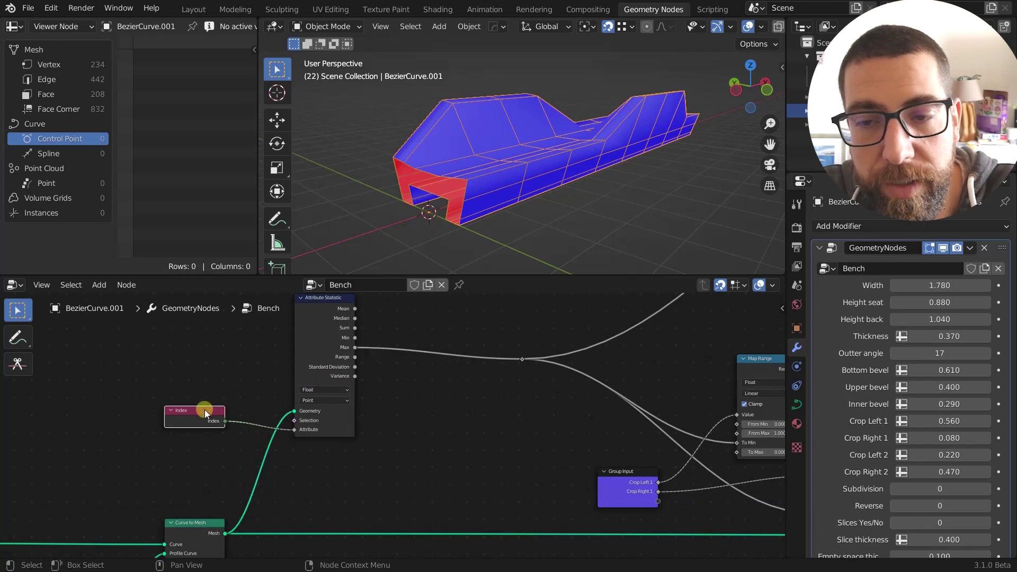
pyautogui.moveTo(207, 409); pyautogui.dragTo(222, 419)
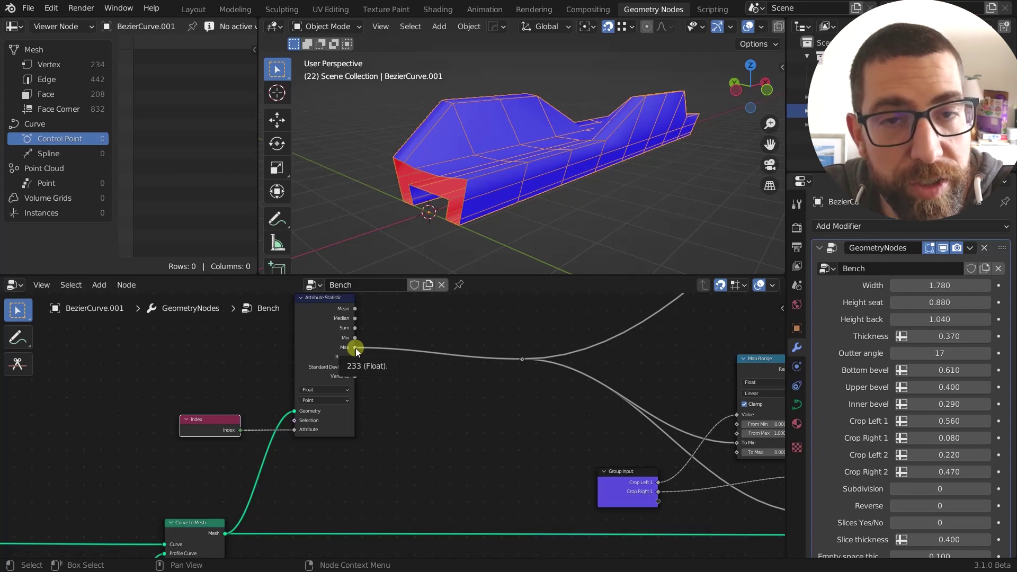
# Step: Set the bench's Resolution to 11 and check the Attribute Statistic node's Max output
pyautogui.press('Home')
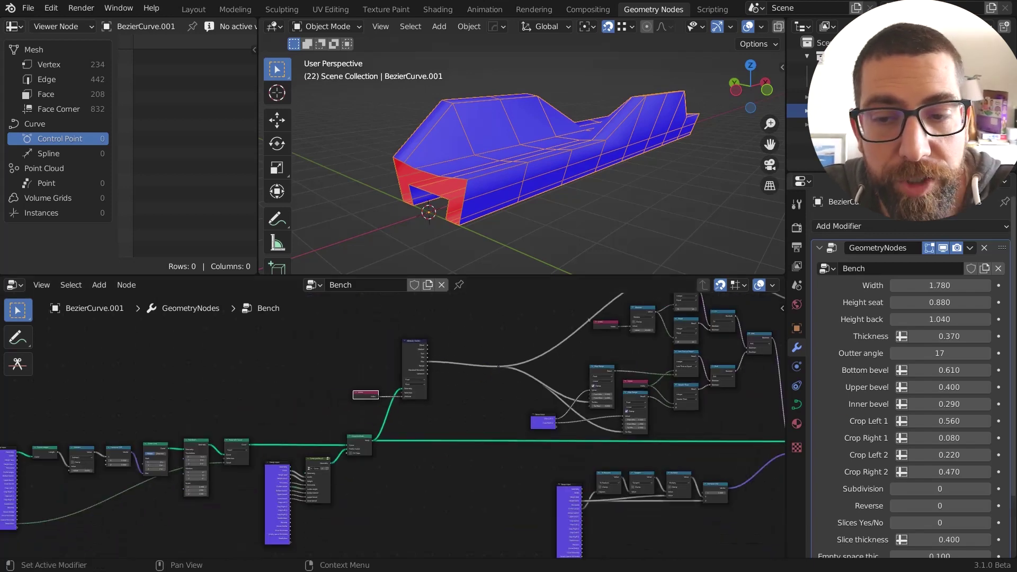
pyautogui.scroll(-3, 995, 470)
pyautogui.moveTo(954, 504); pyautogui.dragTo(958, 500)
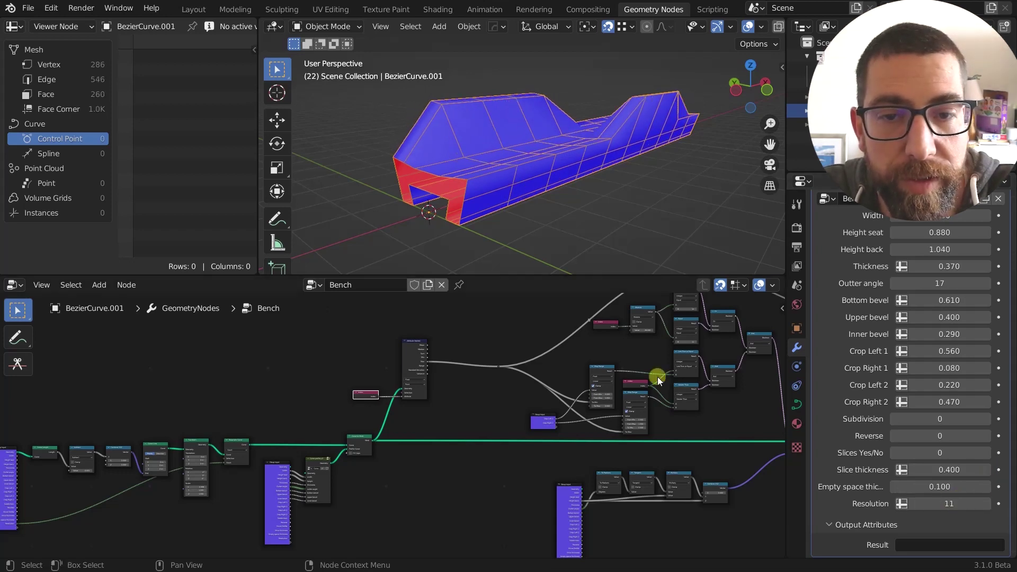
pyautogui.scroll(4, 426, 360)
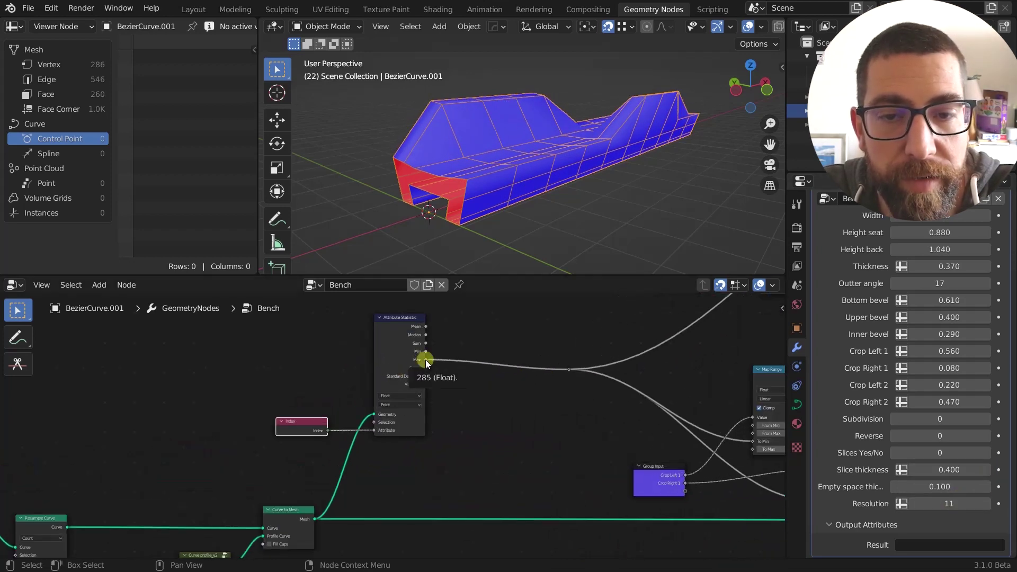
# Step: Restore the bench's Resolution to 9 and recheck the Attribute Statistic node's Max output
pyautogui.click(941, 499)
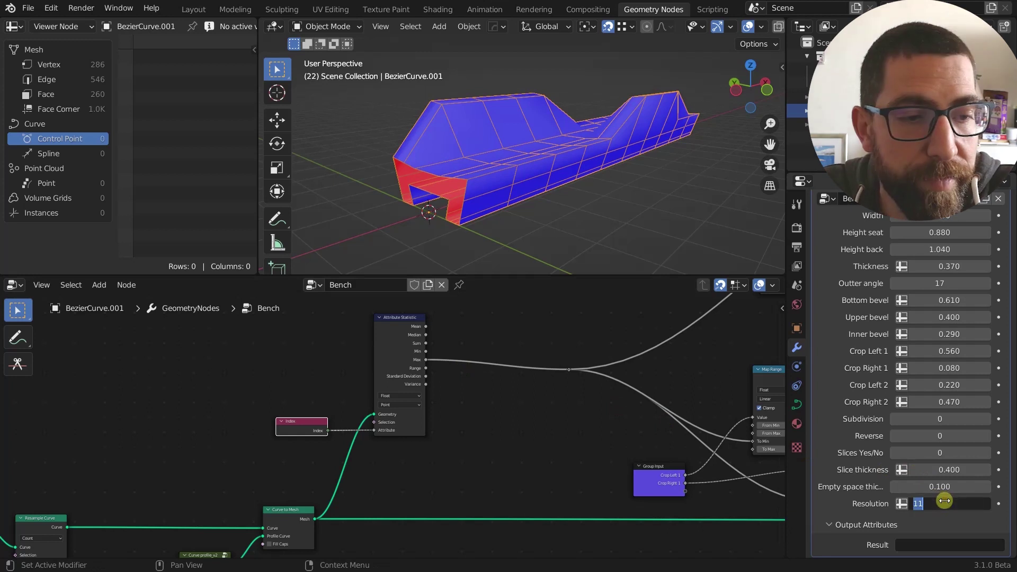
pyautogui.write('*9')
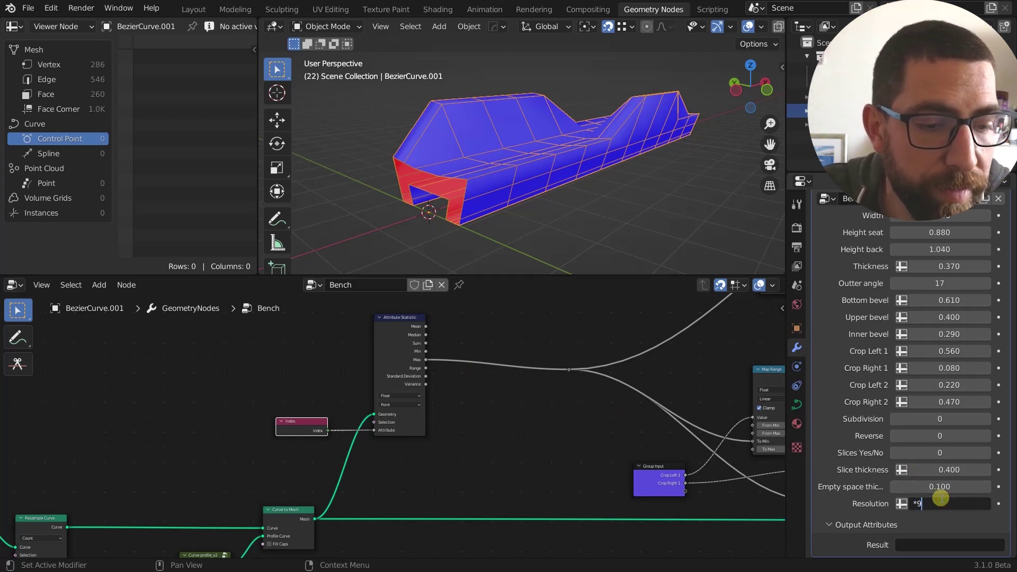
pyautogui.press('BackSpace')
pyautogui.press('BackSpace')
pyautogui.write('9')
pyautogui.press('Return')
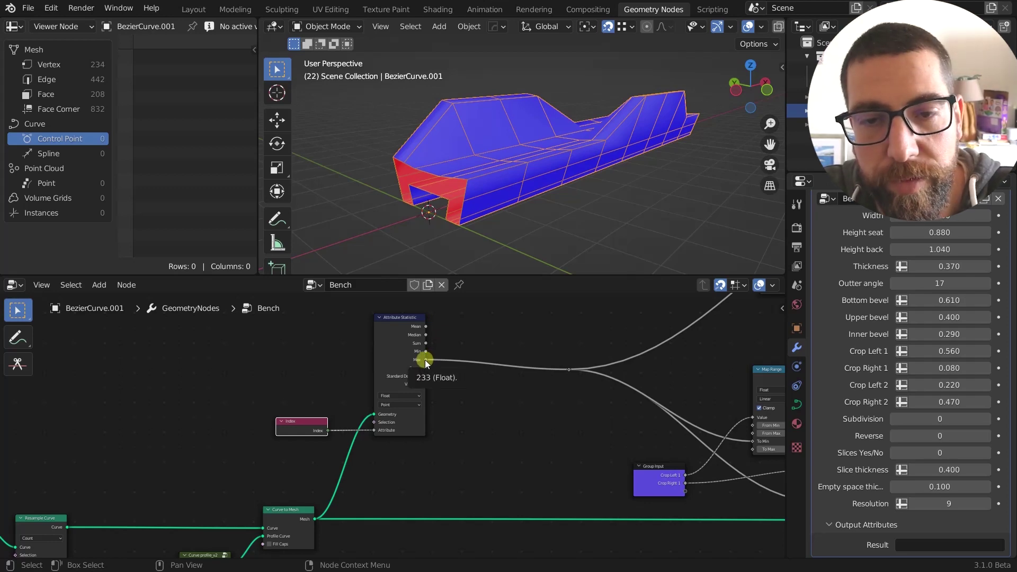
# Step: Examine the links branching from the Max output's reroute point and the bench's raised backrests from the front
pyautogui.scroll(-2, 460, 387)
pyautogui.scroll(-3, 500, 395)
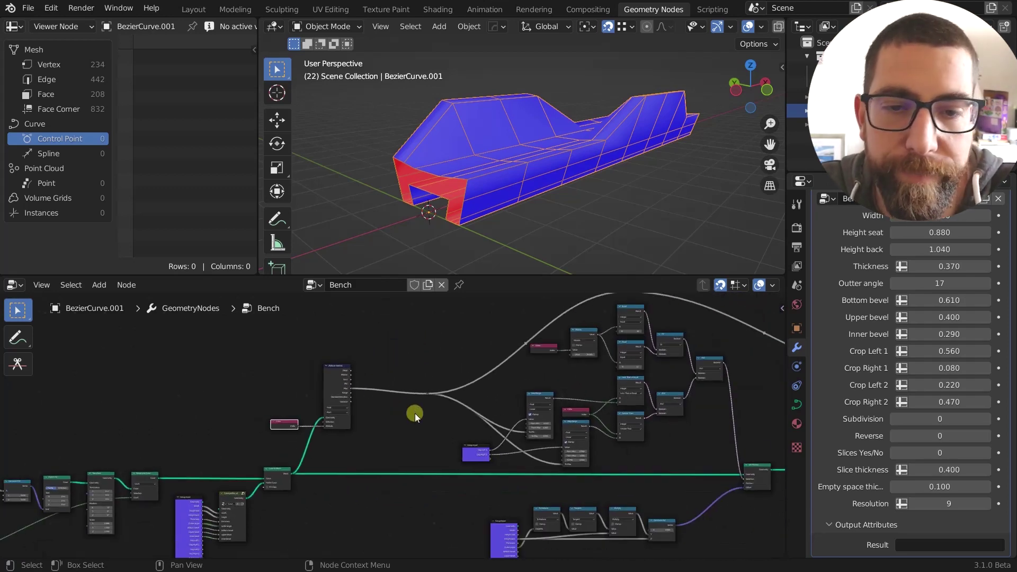
pyautogui.click(424, 391)
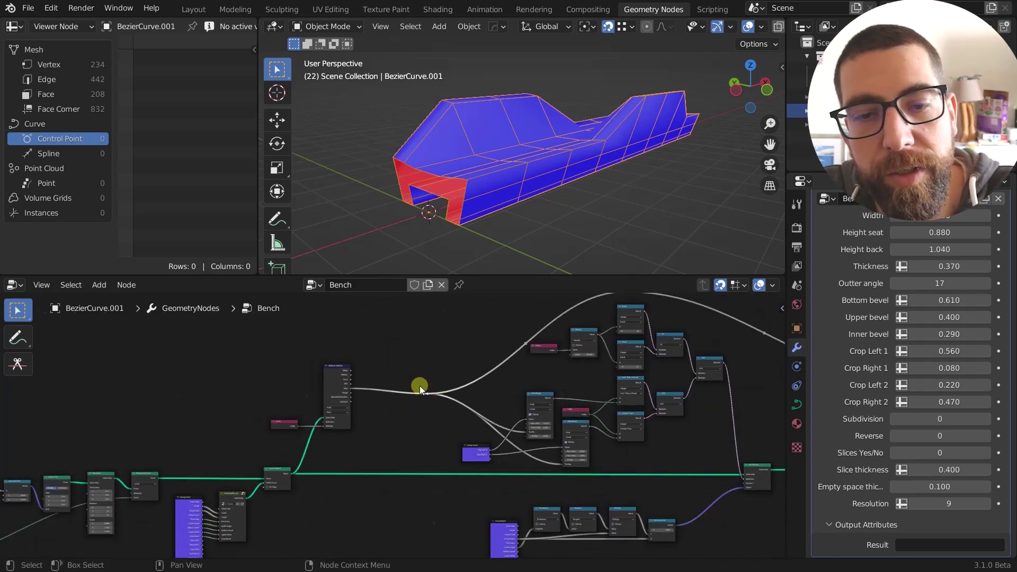
pyautogui.moveTo(529, 377); pyautogui.dragTo(487, 372, button='middle')
pyautogui.moveTo(518, 149); pyautogui.dragTo(577, 91, button='middle')
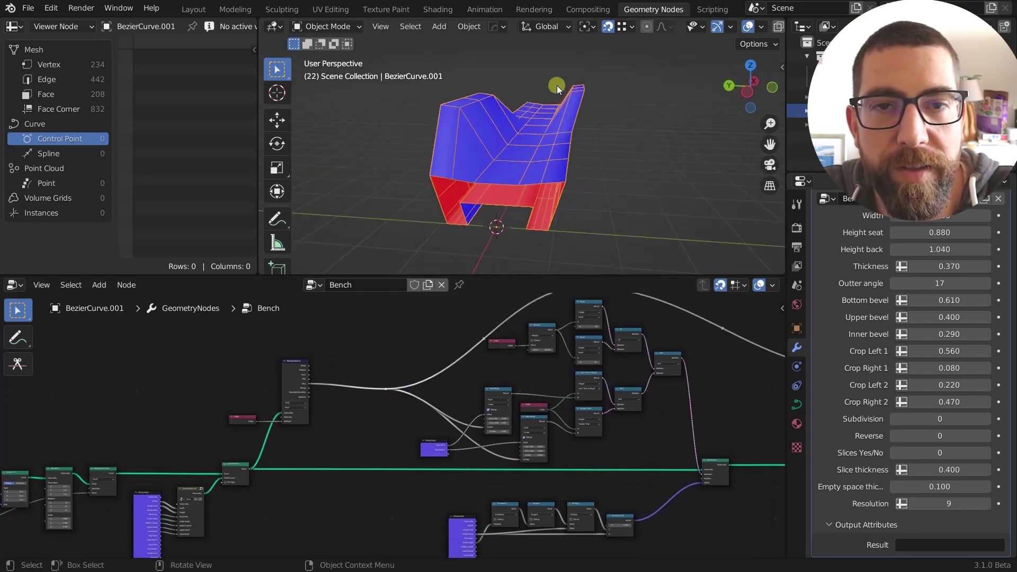
pyautogui.moveTo(561, 132); pyautogui.dragTo(479, 168, button='middle')
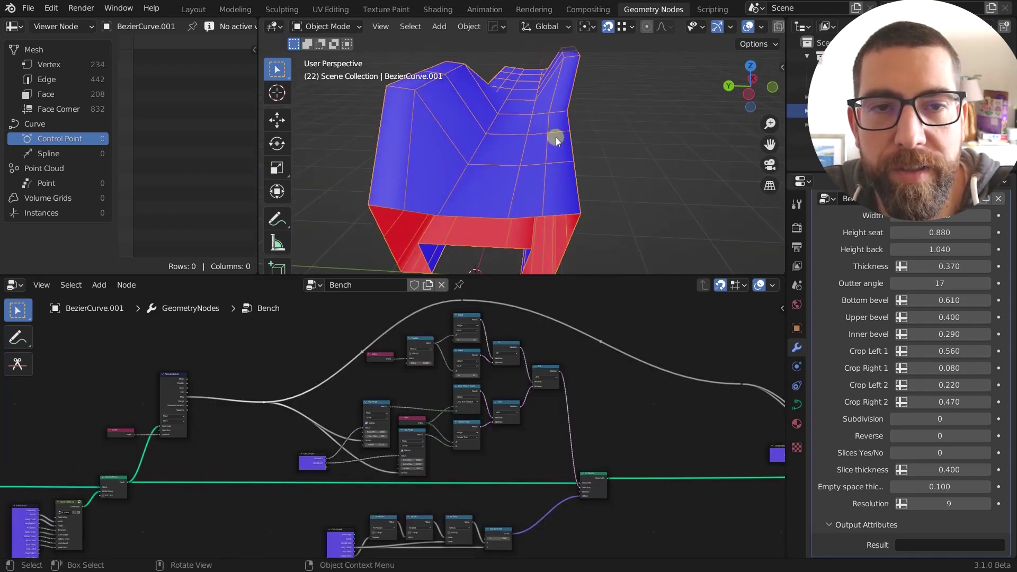
pyautogui.scroll(-5, 565, 152)
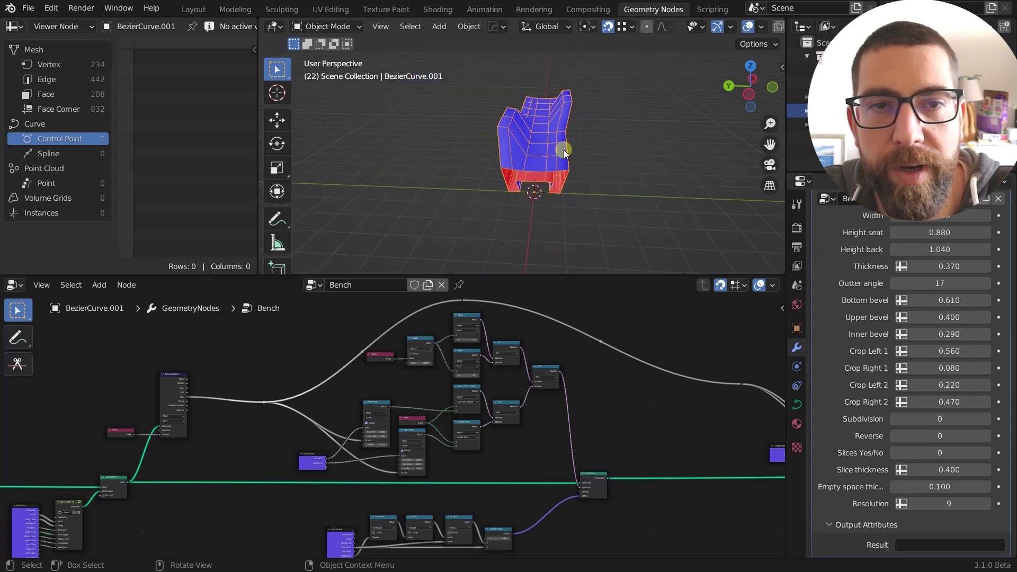
# Step: Select the Index, Modulo, two Equal and Or nodes together and examine the bench's end profile close up
pyautogui.moveTo(564, 152); pyautogui.dragTo(499, 175, button='middle')
pyautogui.scroll(3, 533, 158)
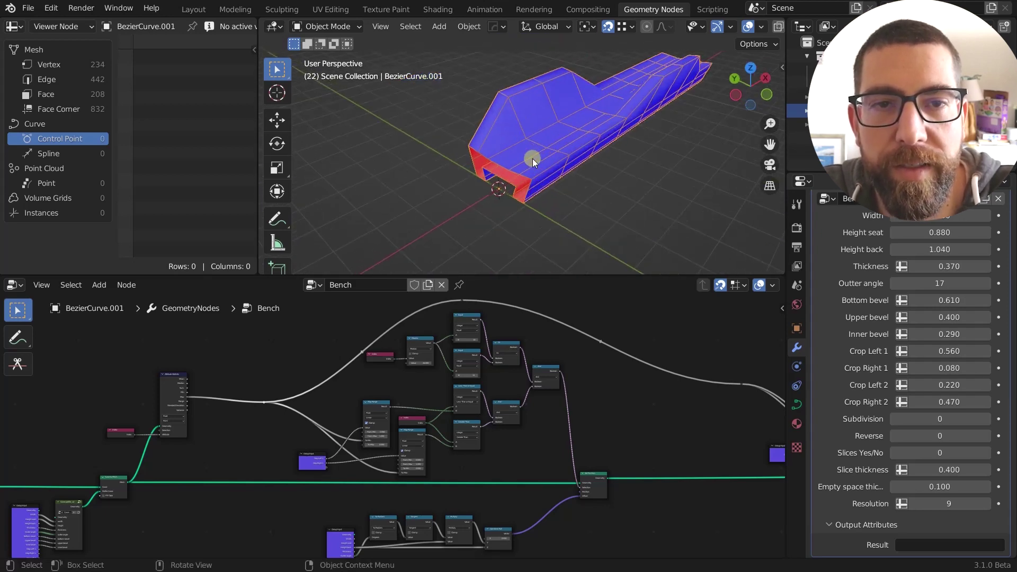
pyautogui.scroll(9, 478, 328)
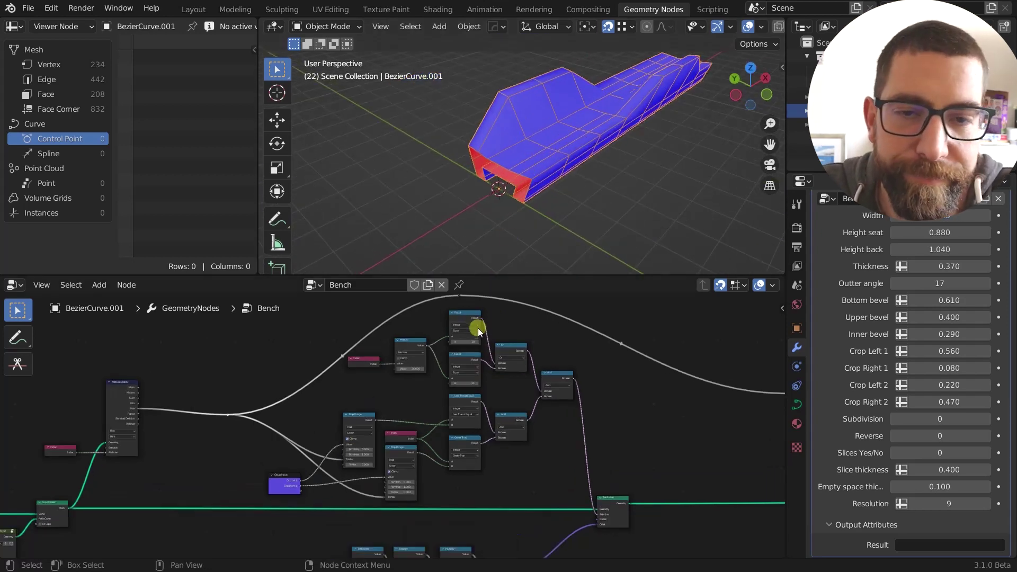
pyautogui.moveTo(529, 333); pyautogui.dragTo(509, 390, button='middle')
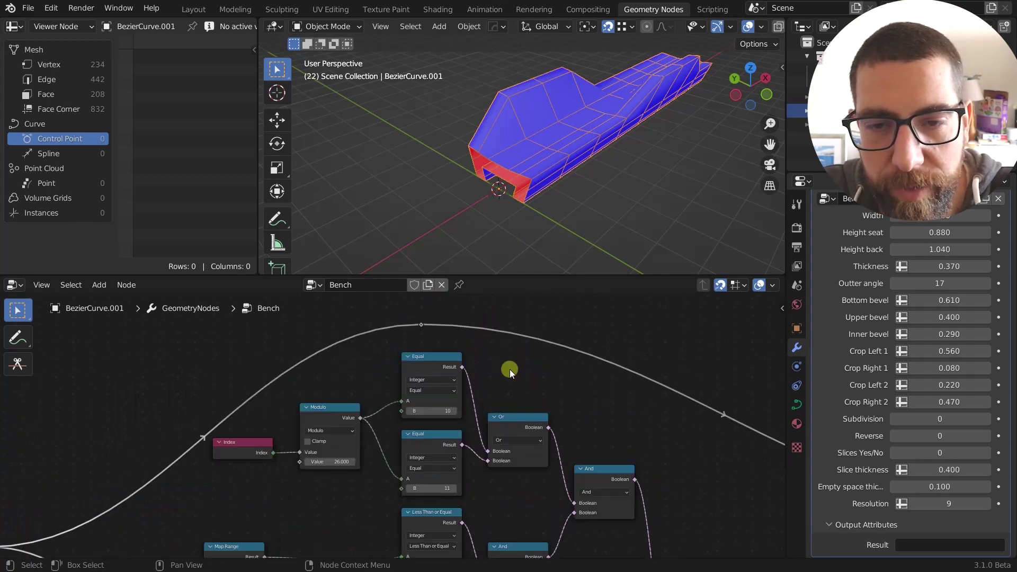
pyautogui.moveTo(509, 369); pyautogui.dragTo(250, 488)
pyautogui.scroll(-2, 390, 437)
pyautogui.scroll(3, 516, 412)
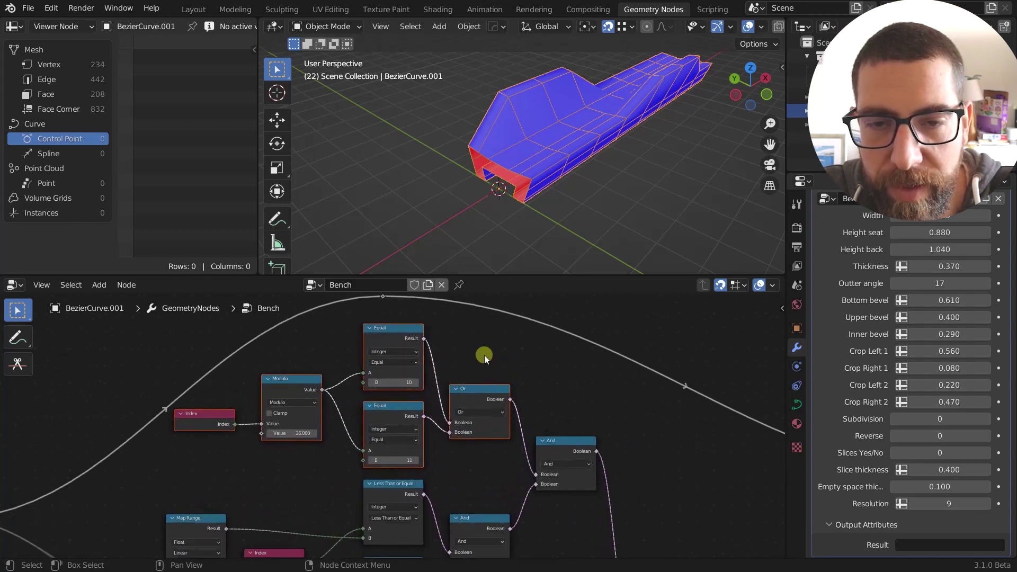
pyautogui.moveTo(558, 209); pyautogui.dragTo(535, 172, button='middle')
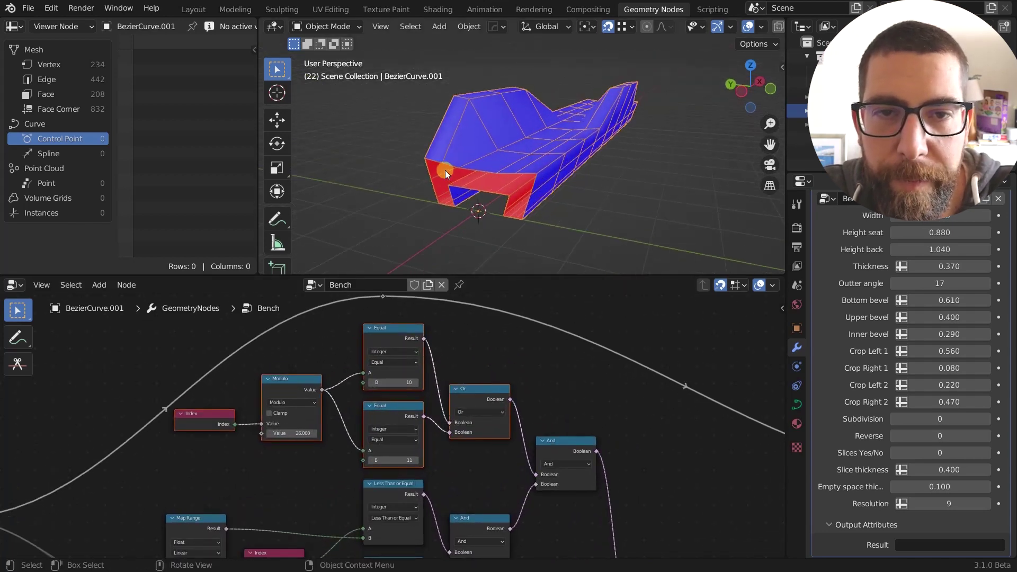
pyautogui.keyDown('ctrl'); pyautogui.moveTo(445, 170); pyautogui.dragTo(445, 180, button='middle'); pyautogui.keyUp('ctrl')
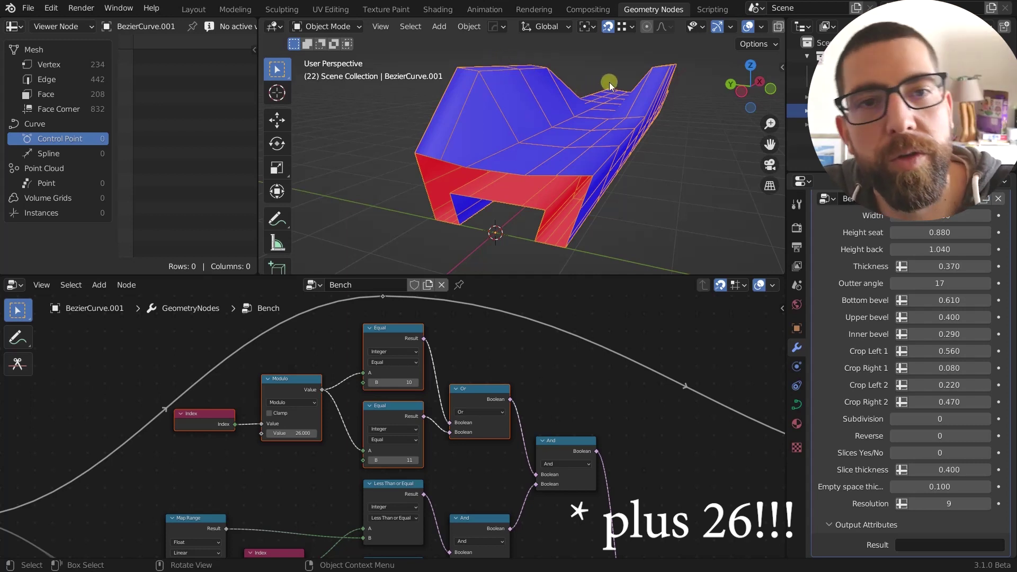
# Step: Select the Modulo node and examine its value and its links to the two Equal nodes
pyautogui.moveTo(473, 377); pyautogui.dragTo(449, 347, button='middle')
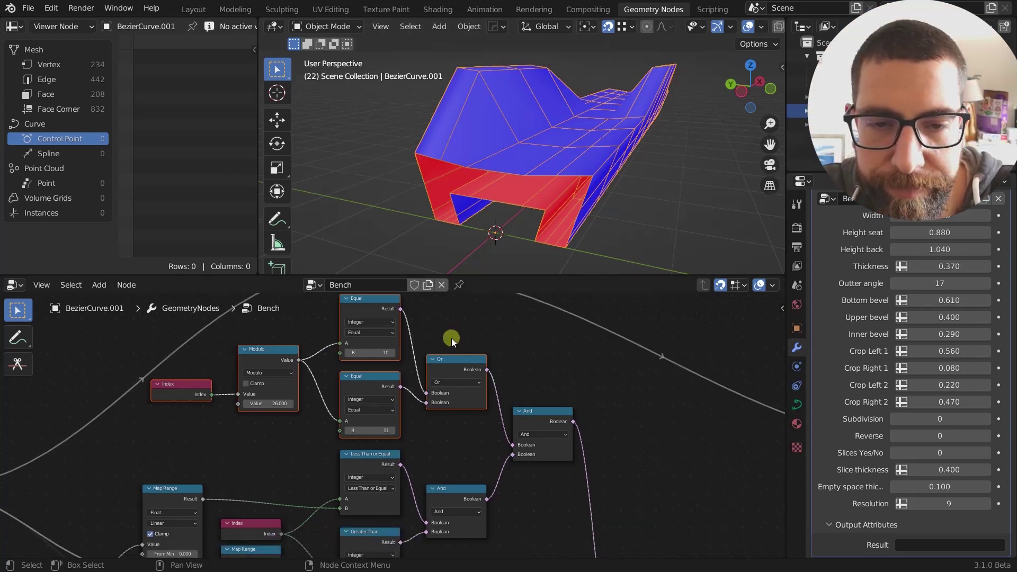
pyautogui.scroll(-1, 451, 338)
pyautogui.scroll(2, 295, 377)
pyautogui.click(295, 355)
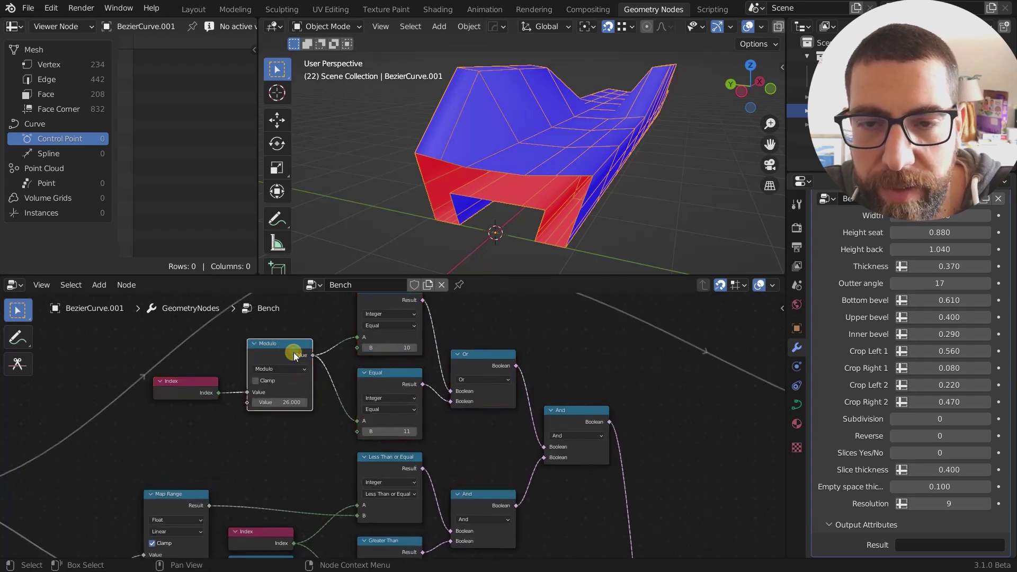
pyautogui.scroll(-1, 289, 356)
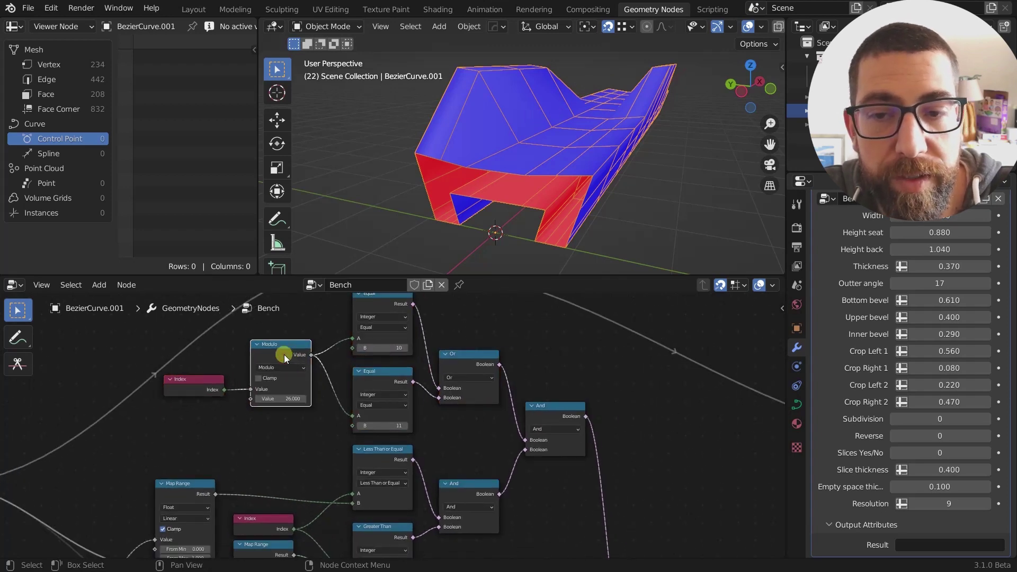
pyautogui.scroll(-1, 291, 419)
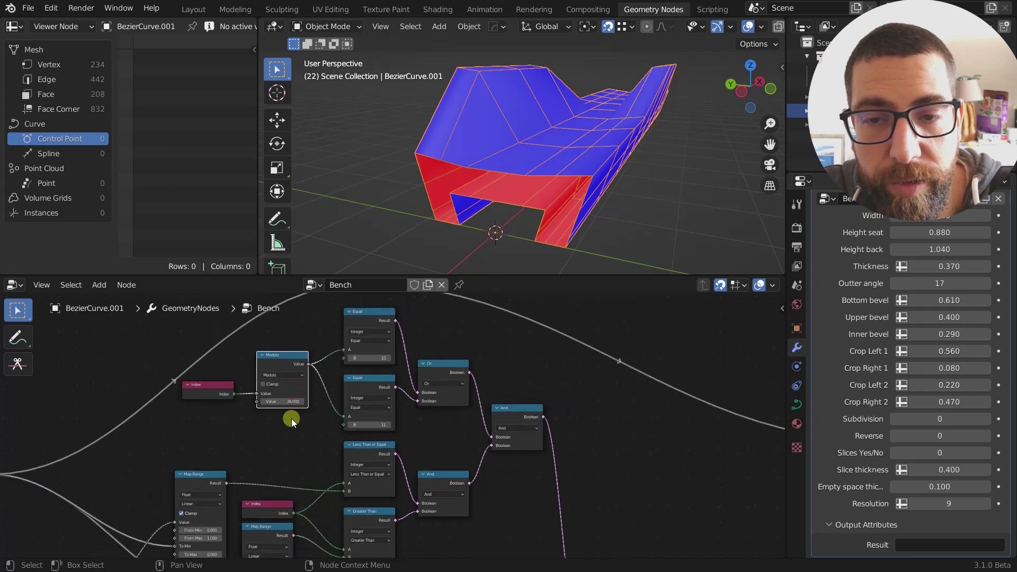
pyautogui.moveTo(291, 418); pyautogui.dragTo(290, 439, button='middle')
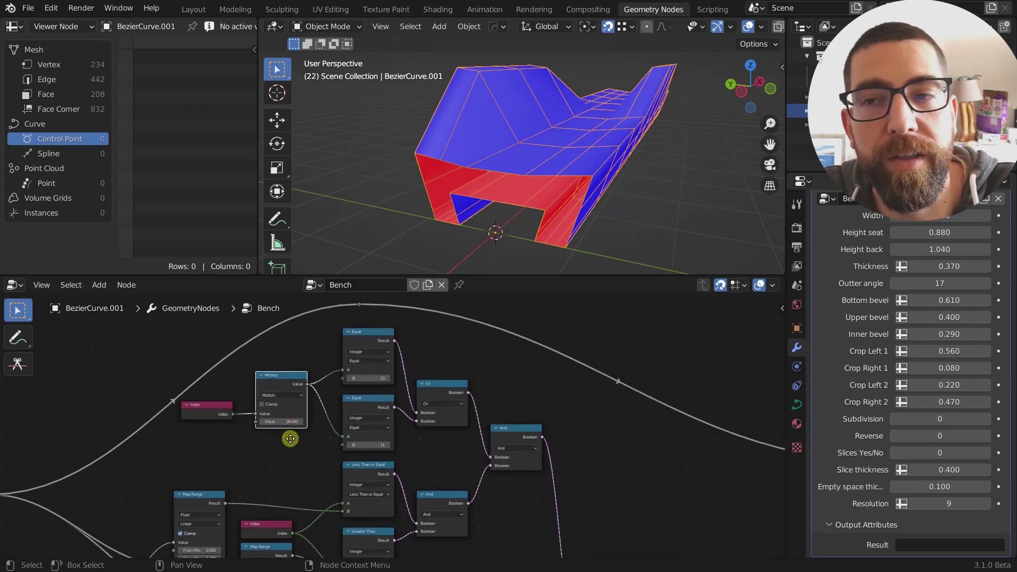
pyautogui.scroll(2, 291, 439)
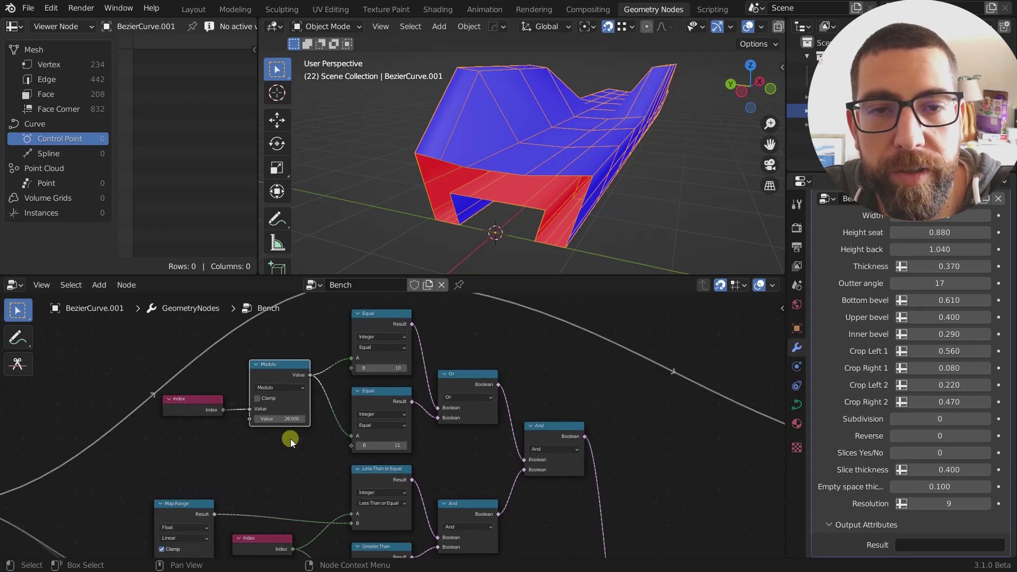
# Step: Select the Index node feeding Modulo and compare the Equal nodes' B values with the bench's profile
pyautogui.click(187, 399)
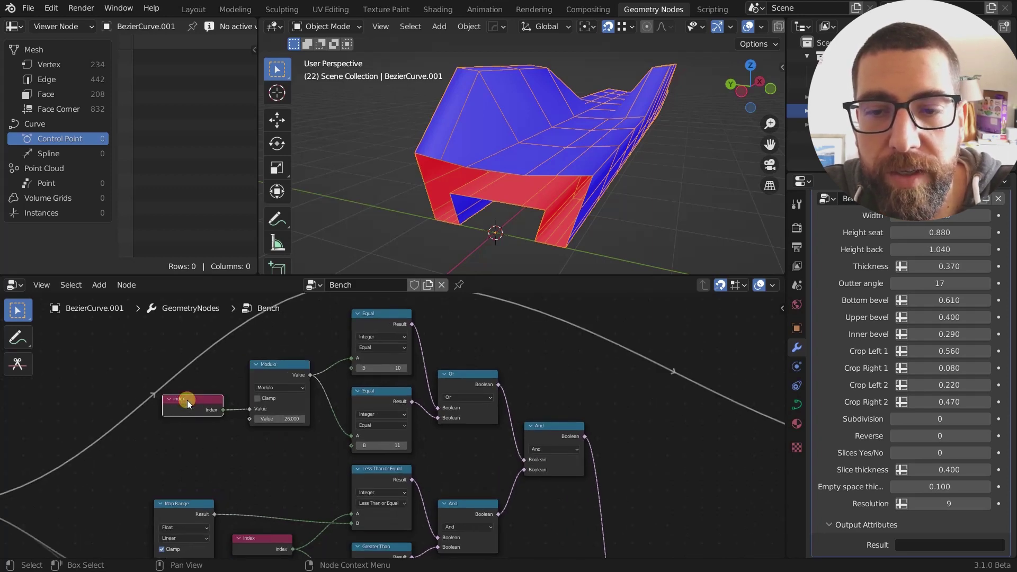
pyautogui.scroll(2, 187, 400)
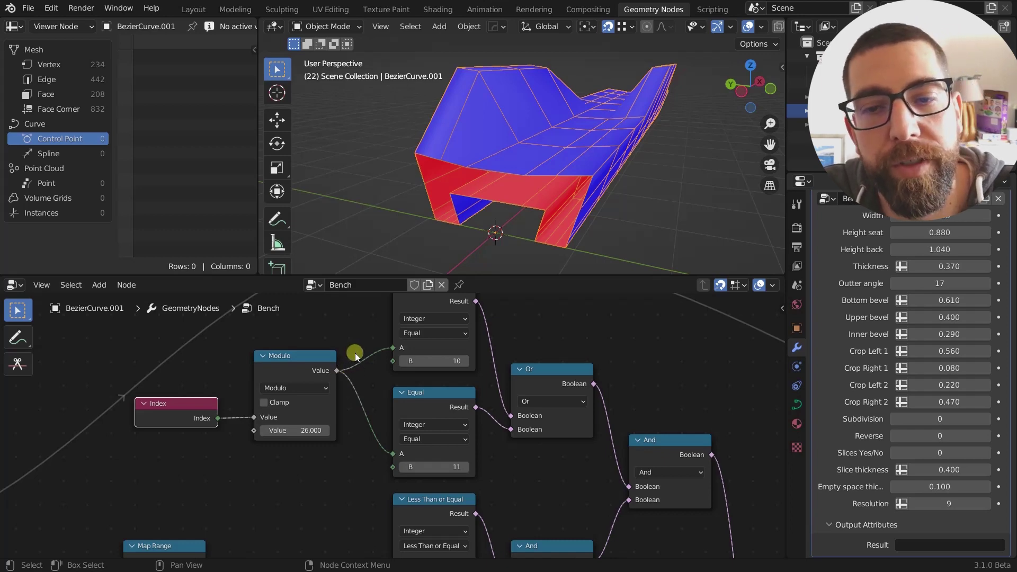
pyautogui.scroll(-1, 355, 353)
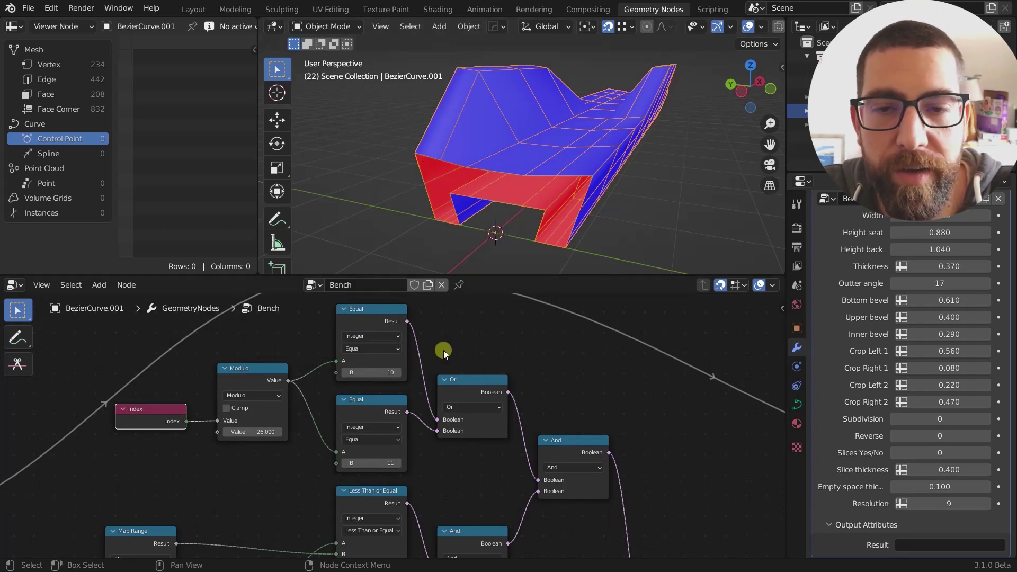
pyautogui.moveTo(466, 343); pyautogui.dragTo(432, 346, button='middle')
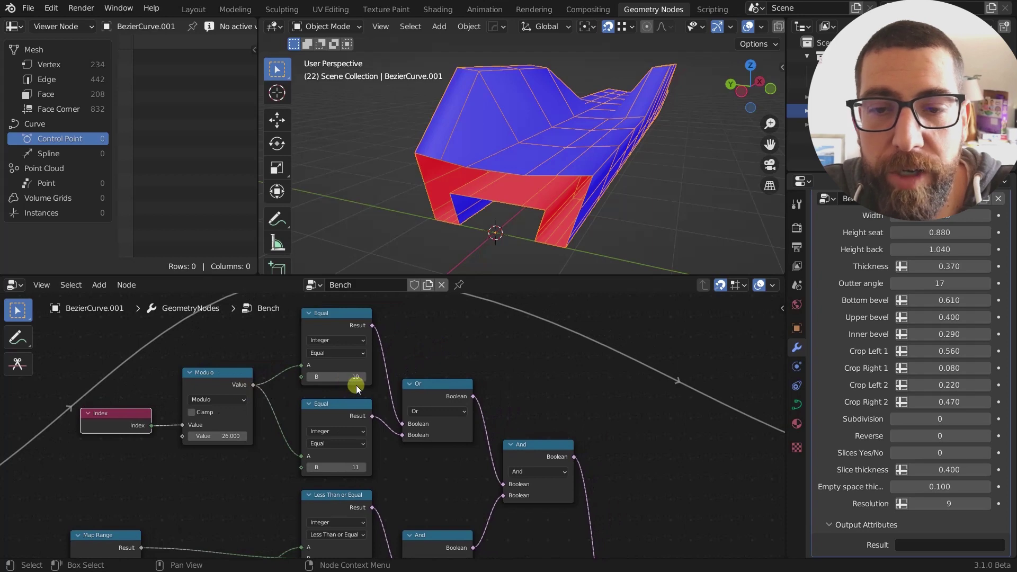
pyautogui.moveTo(436, 207); pyautogui.dragTo(436, 163, button='middle')
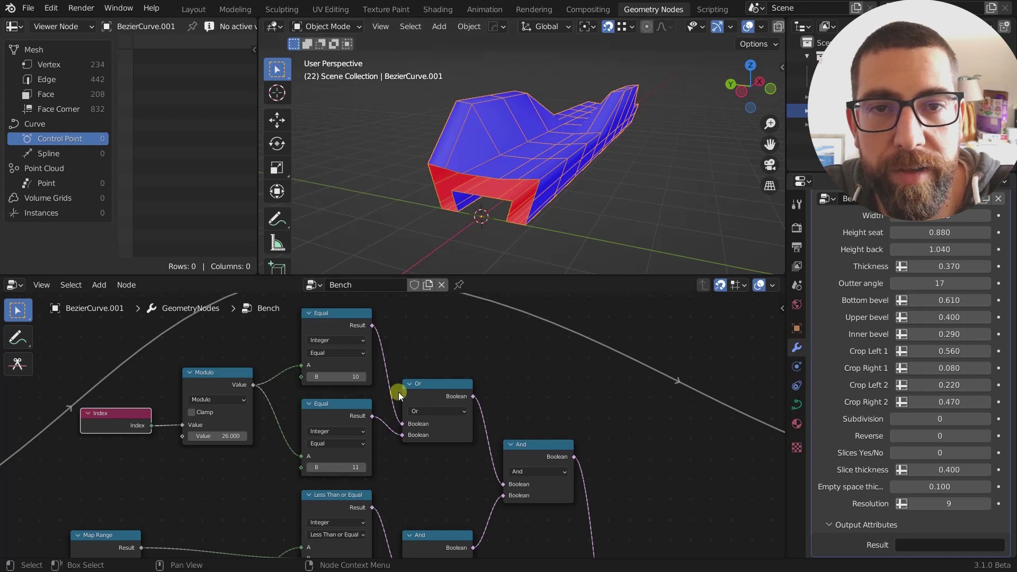
# Step: Select the Or node joining the two Equal results and examine the bench's backrest from the front
pyautogui.scroll(1, 391, 426)
pyautogui.click(460, 381)
pyautogui.scroll(-2, 460, 381)
pyautogui.moveTo(500, 403); pyautogui.dragTo(477, 427, button='middle')
pyautogui.scroll(2, 463, 402)
pyautogui.moveTo(542, 129); pyautogui.dragTo(564, 108, button='middle')
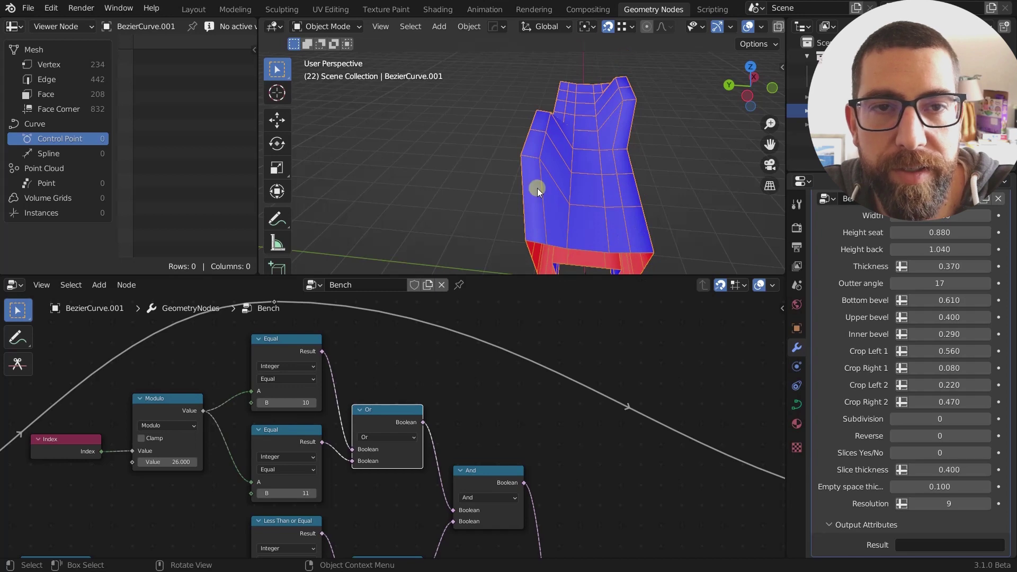
pyautogui.scroll(-4, 519, 167)
pyautogui.moveTo(472, 428); pyautogui.dragTo(459, 359, button='middle')
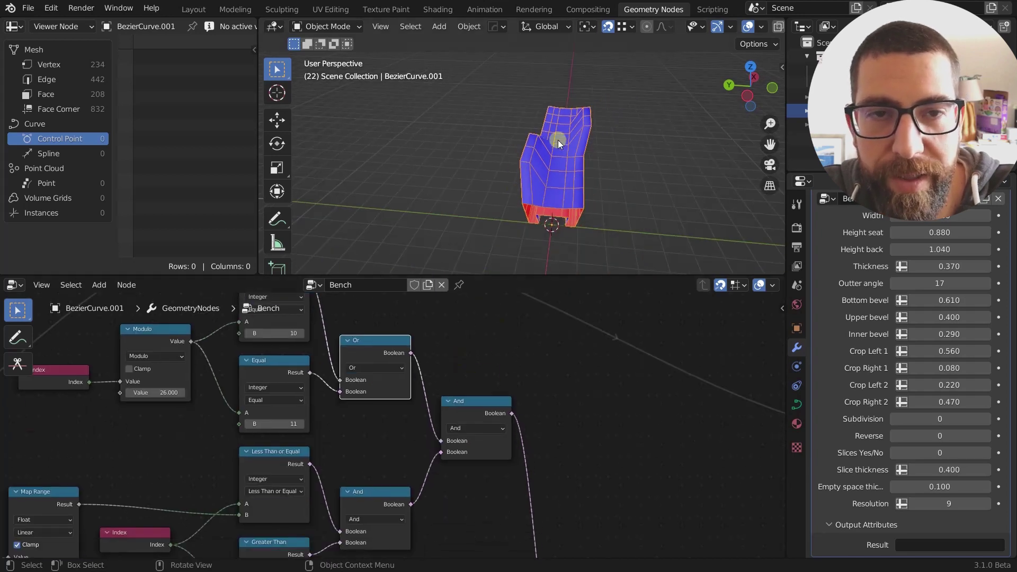
# Step: Add a reroute point on the link into Set Position's Selection and connect the Or node's Boolean output to it
pyautogui.scroll(5, 558, 140)
pyautogui.scroll(-2, 485, 392)
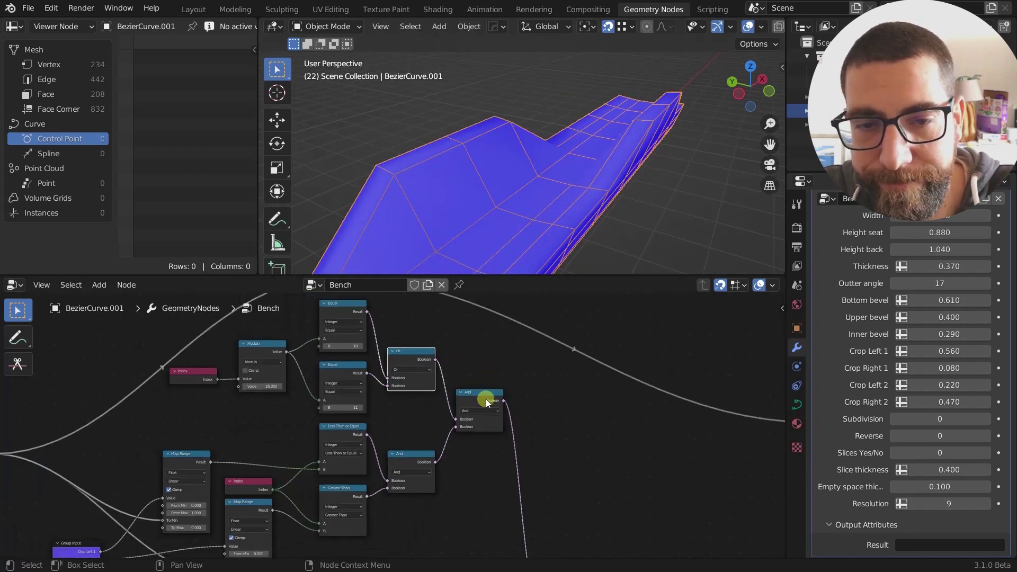
pyautogui.scroll(-2, 427, 343)
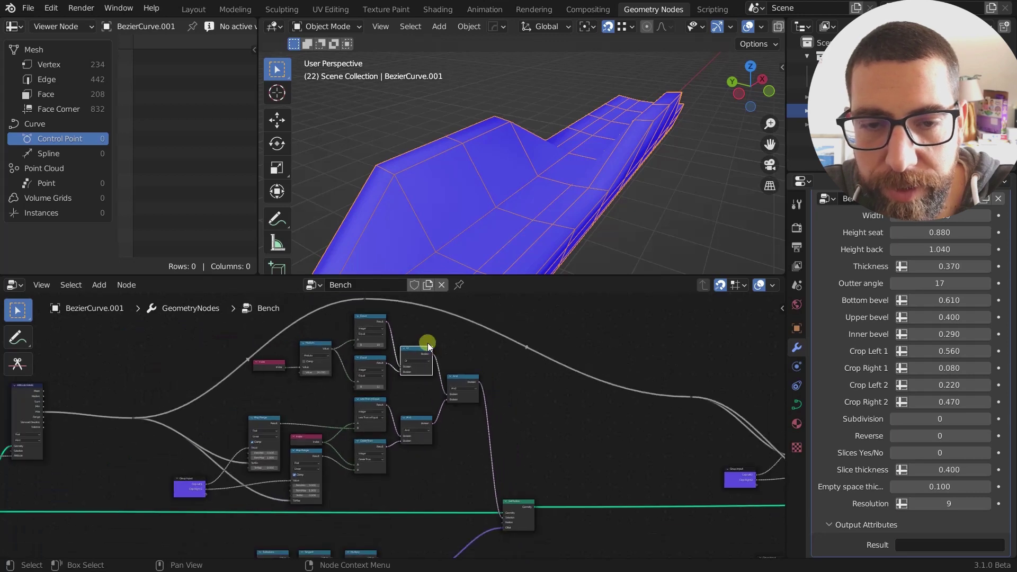
pyautogui.keyDown('shift'); pyautogui.moveTo(484, 465); pyautogui.dragTo(517, 453, button='right'); pyautogui.keyUp('shift')
pyautogui.moveTo(433, 352); pyautogui.dragTo(492, 463)
pyautogui.scroll(-4, 594, 186)
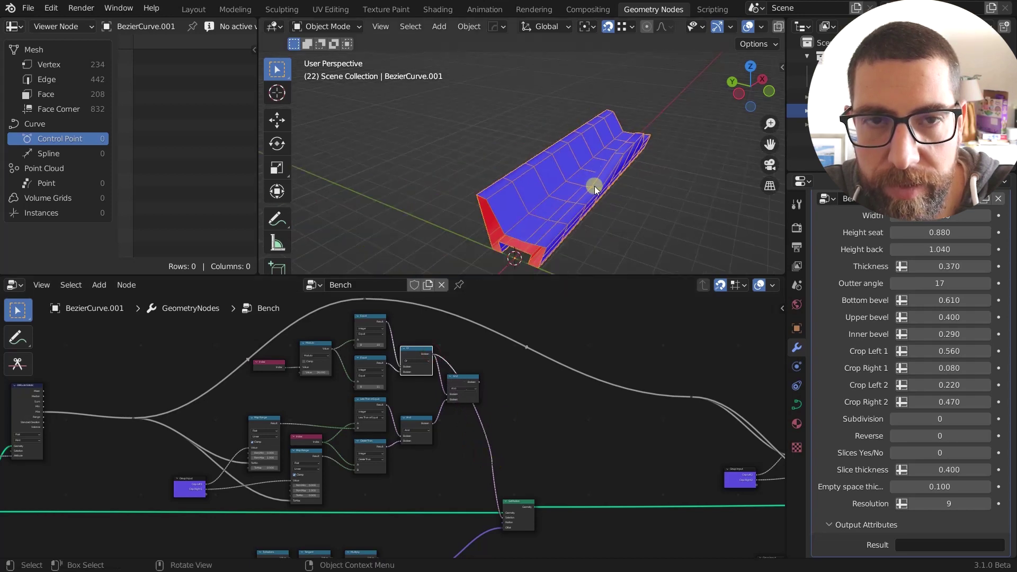
# Step: Examine the backrest along the bench's whole length with only the Or condition driving Set Position
pyautogui.moveTo(594, 186); pyautogui.dragTo(561, 193, button='middle')
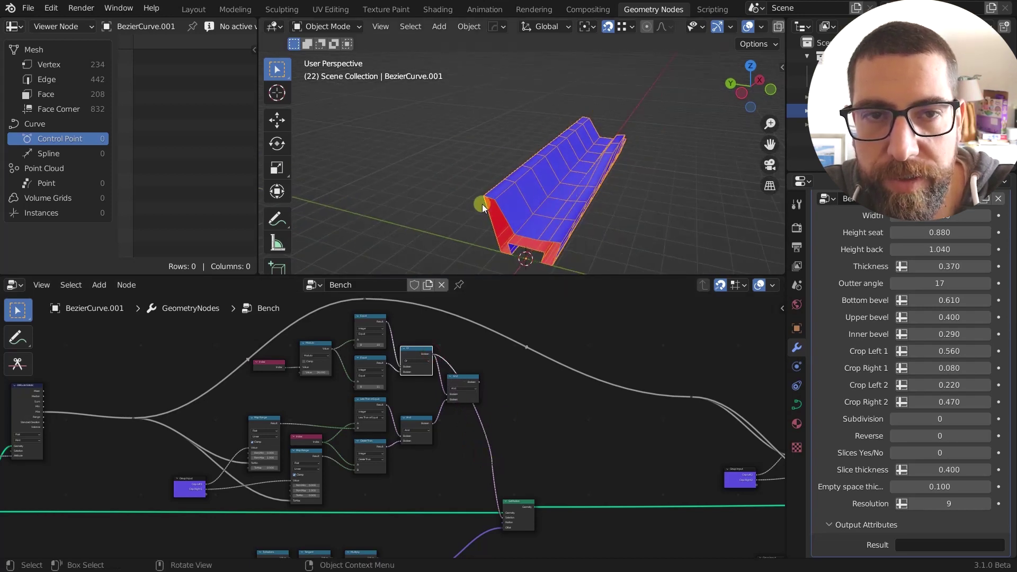
pyautogui.scroll(3, 577, 131)
pyautogui.scroll(-4, 581, 119)
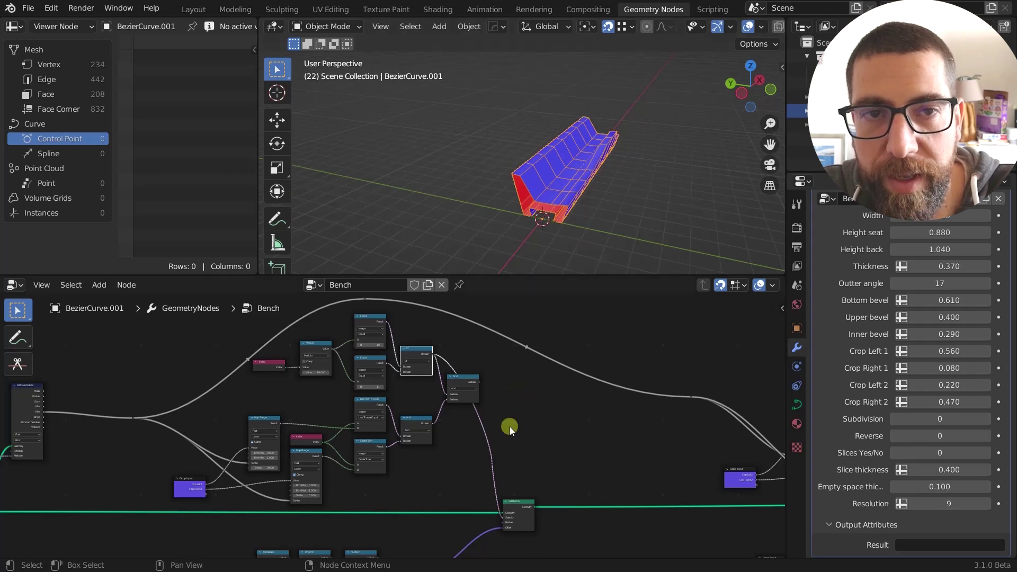
pyautogui.scroll(1, 509, 427)
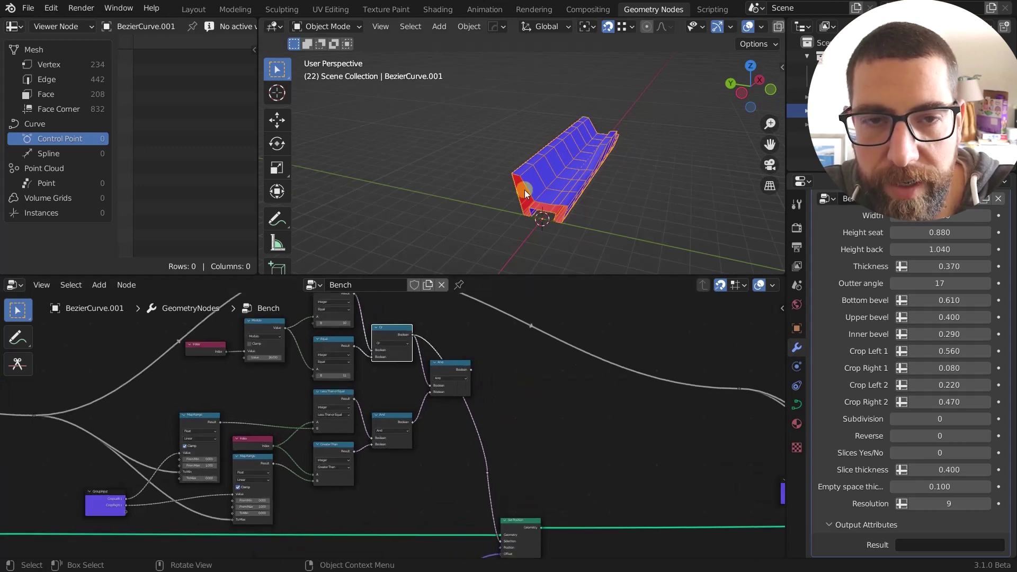
pyautogui.scroll(2, 536, 186)
pyautogui.moveTo(537, 186); pyautogui.dragTo(552, 173, button='middle')
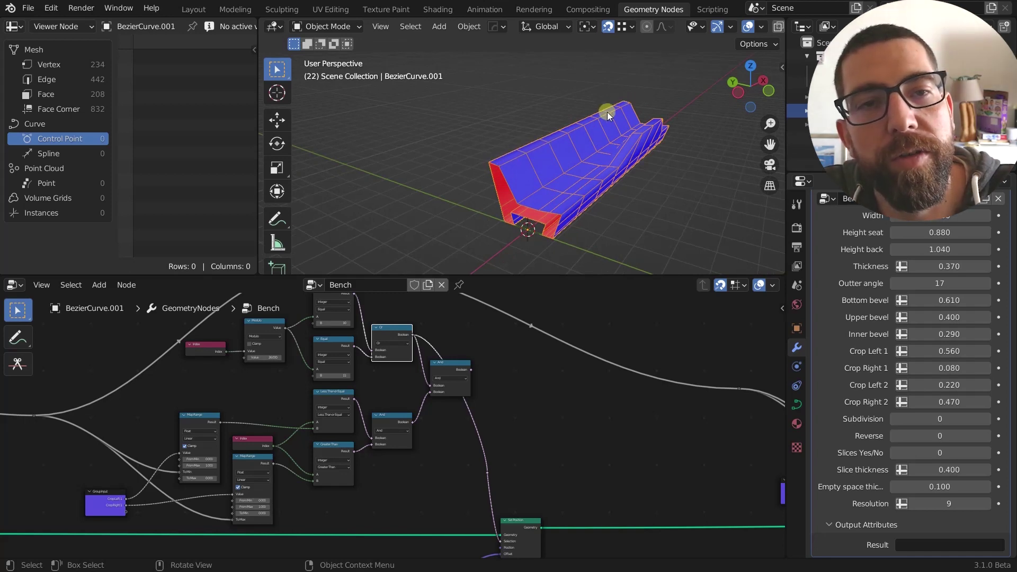
# Step: Reconnect the final And node's Boolean output to the reroute point feeding Set Position's Selection
pyautogui.moveTo(471, 369); pyautogui.dragTo(489, 473)
pyautogui.moveTo(437, 458); pyautogui.dragTo(522, 438, button='middle')
pyautogui.scroll(10, 222, 497)
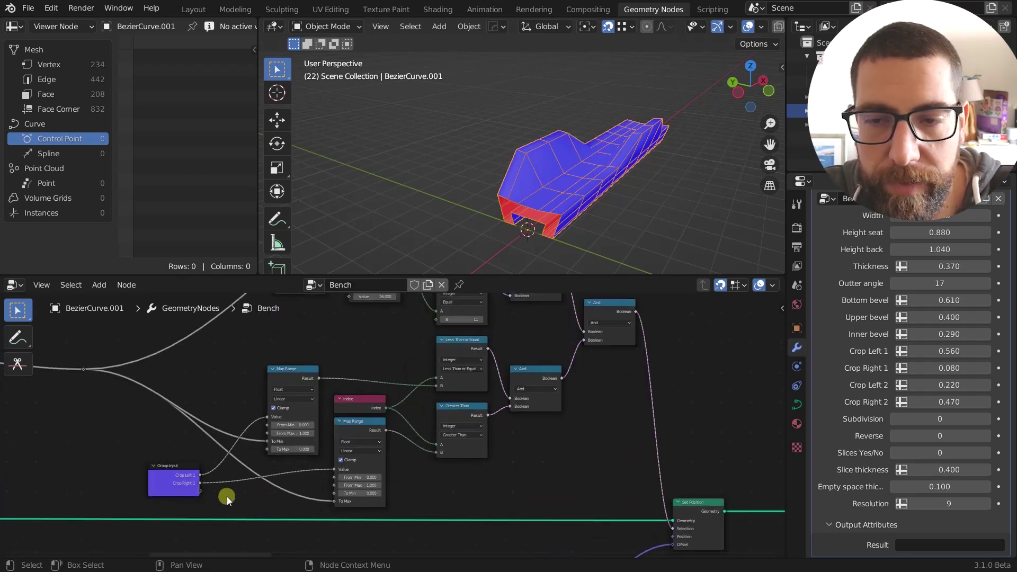
# Step: Select the Less Than or Equal node and examine how it and Greater Than compare the Index with the Map Range results
pyautogui.moveTo(216, 497); pyautogui.dragTo(255, 469, button='middle')
pyautogui.scroll(-6, 474, 345)
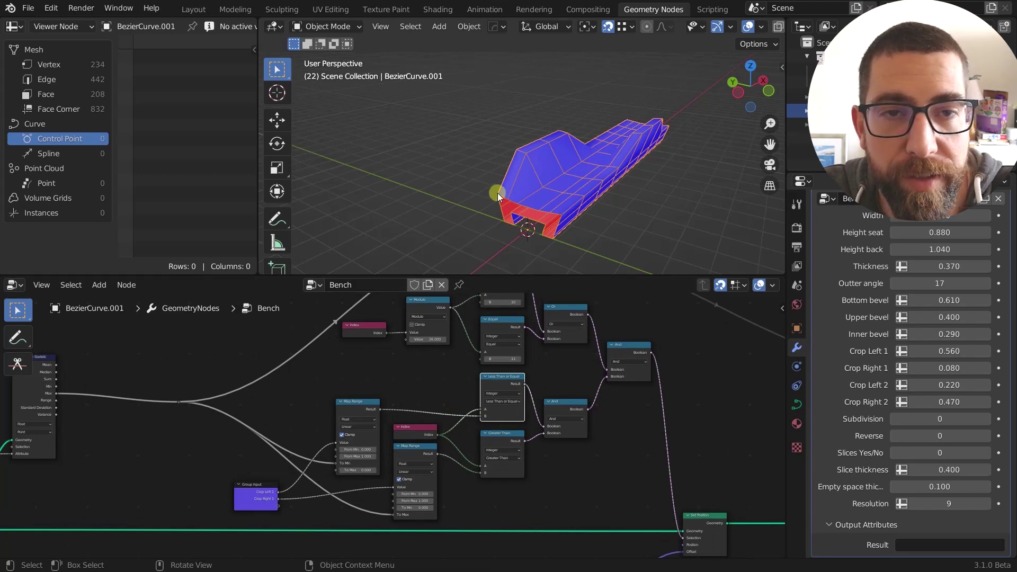
pyautogui.scroll(3, 569, 379)
pyautogui.moveTo(569, 378); pyautogui.dragTo(592, 380, button='middle')
pyautogui.scroll(1, 591, 381)
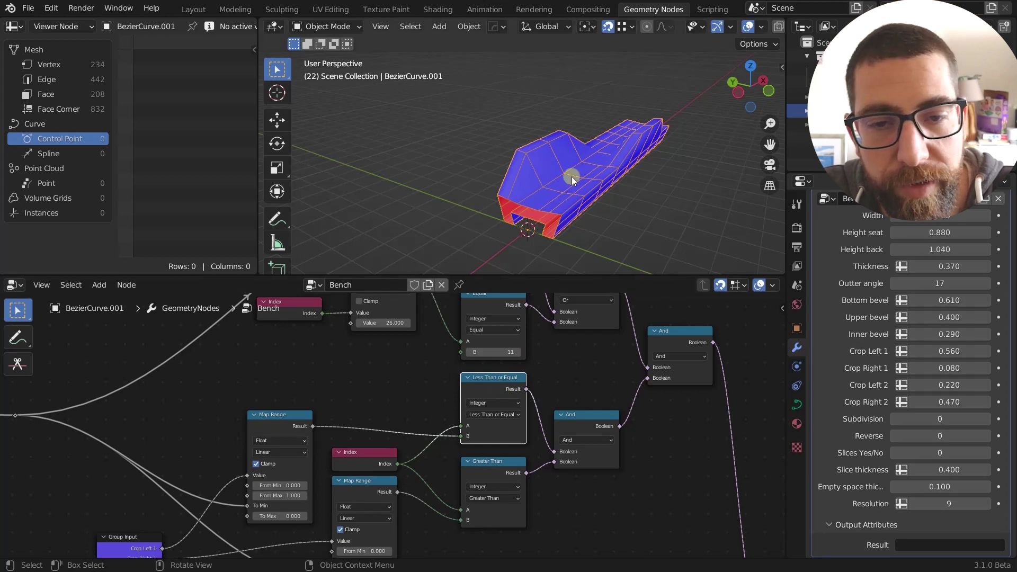
pyautogui.scroll(-2, 579, 402)
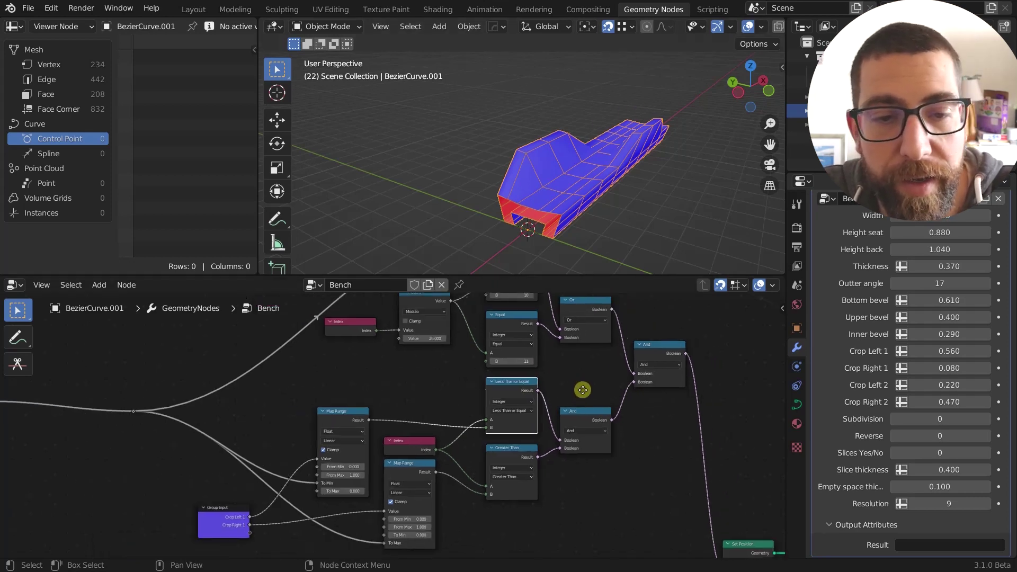
pyautogui.moveTo(586, 391); pyautogui.dragTo(624, 363, button='middle')
# Step: Select both Map Range nodes and their Group Input in turn, tracing the Crop Left 1, Crop Right 1 and Max links
pyautogui.scroll(2, 450, 448)
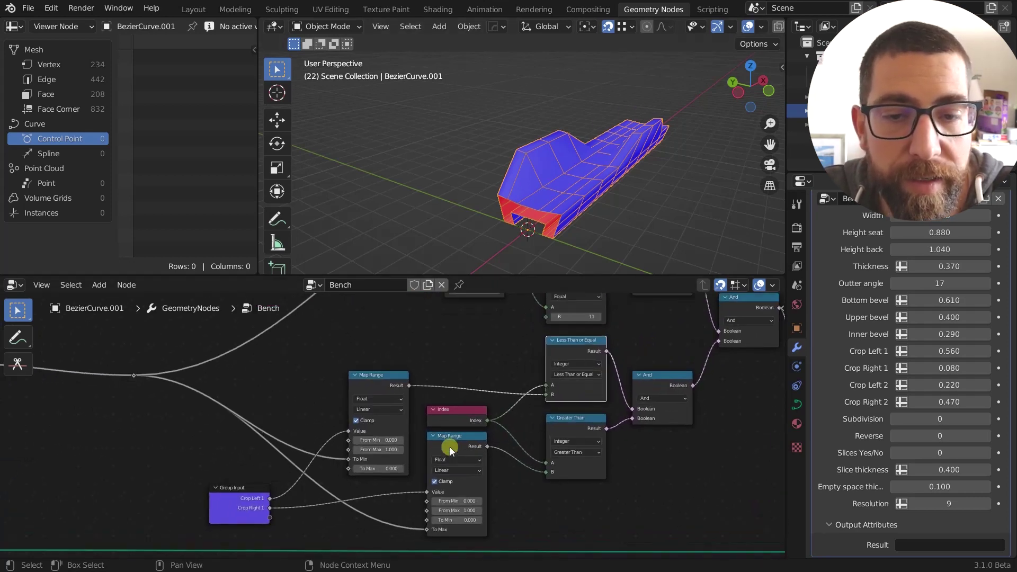
pyautogui.click(465, 437)
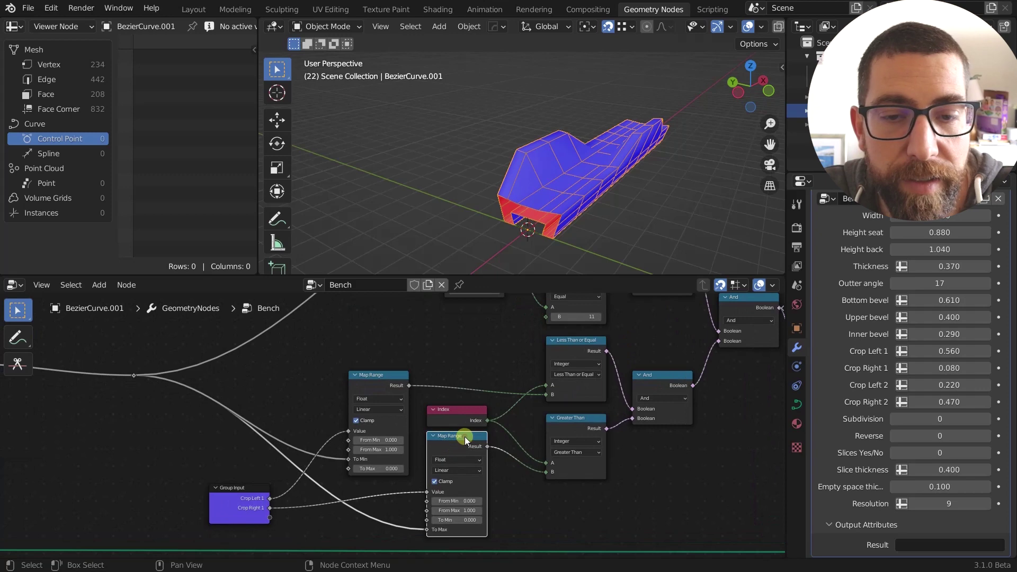
pyautogui.click(372, 380)
pyautogui.scroll(1, 212, 472)
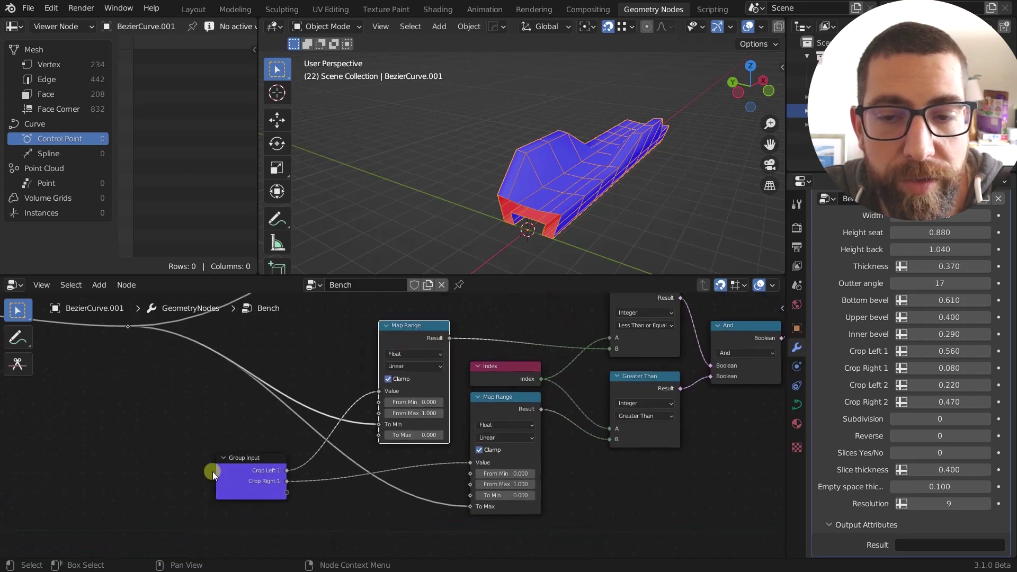
pyautogui.click(254, 482)
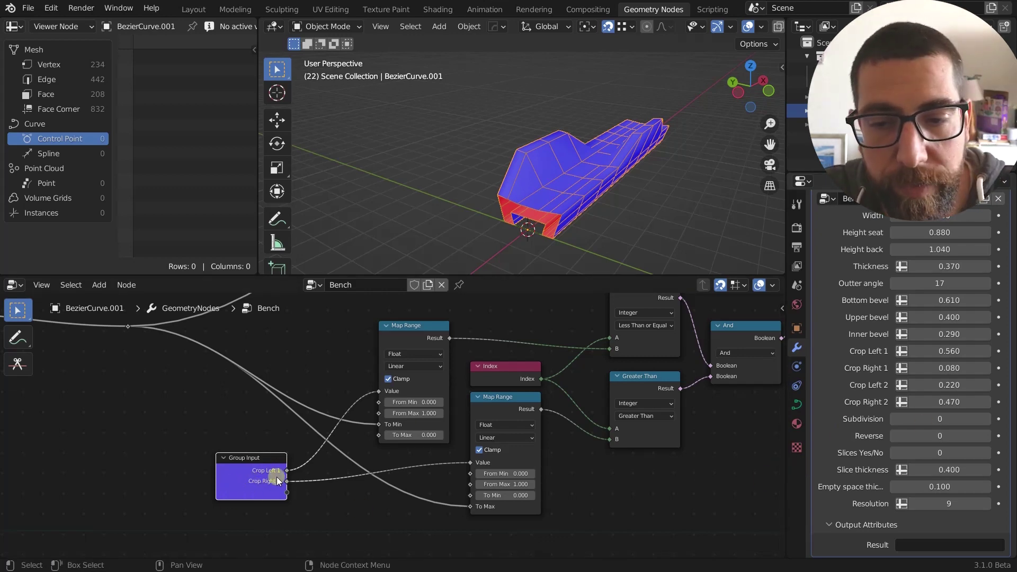
pyautogui.scroll(2, 418, 431)
pyautogui.scroll(-4, 422, 428)
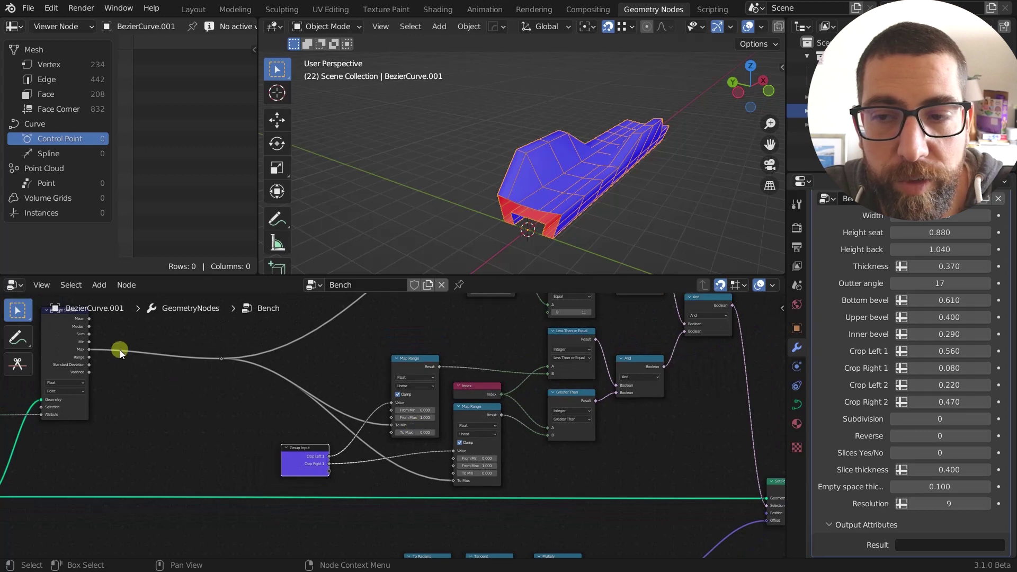
# Step: Select the Attribute Statistic node and inspect its Max output, tracing how it feeds To Min and To Max of the Map Range nodes
pyautogui.click(53, 346)
pyautogui.scroll(-3, 63, 346)
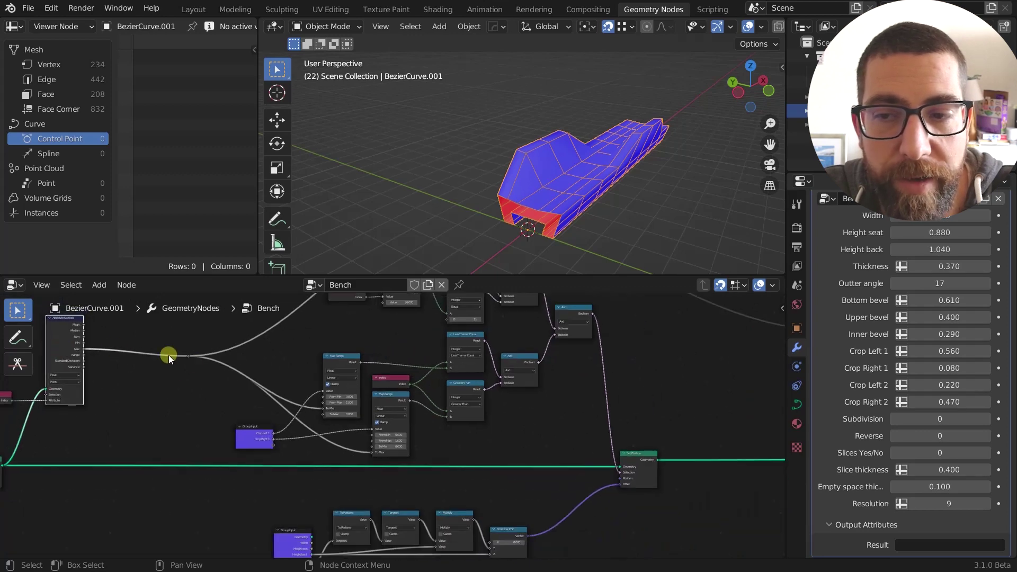
pyautogui.scroll(7, 281, 398)
pyautogui.scroll(-4, 327, 368)
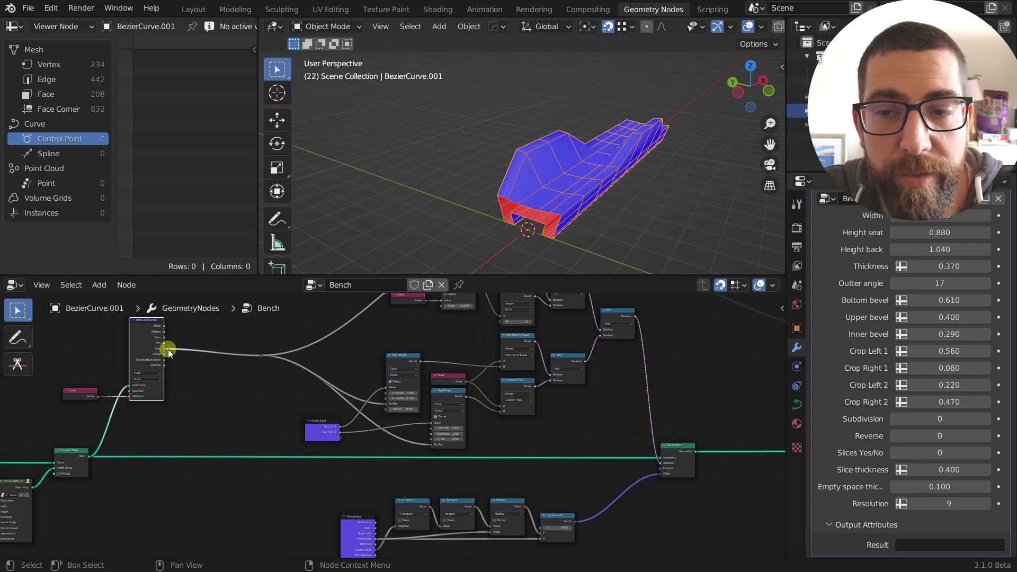
pyautogui.moveTo(165, 350)
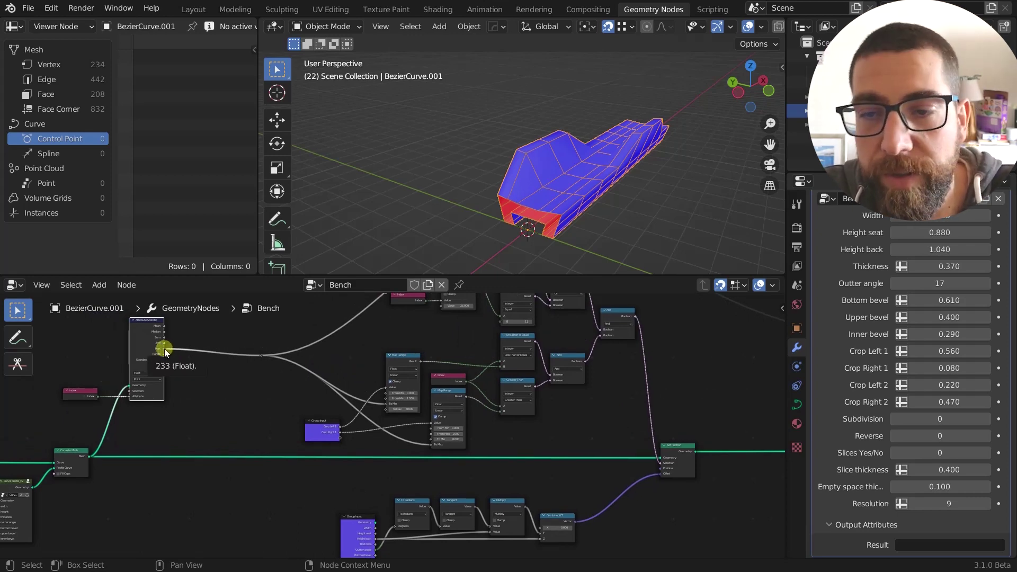
pyautogui.scroll(4, 377, 421)
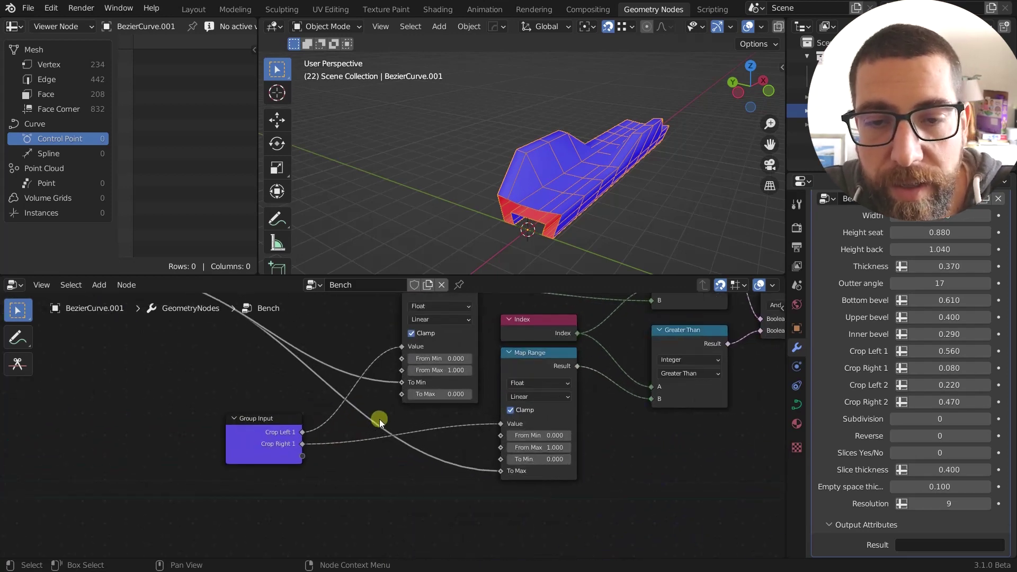
pyautogui.moveTo(380, 419); pyautogui.dragTo(401, 429, button='middle')
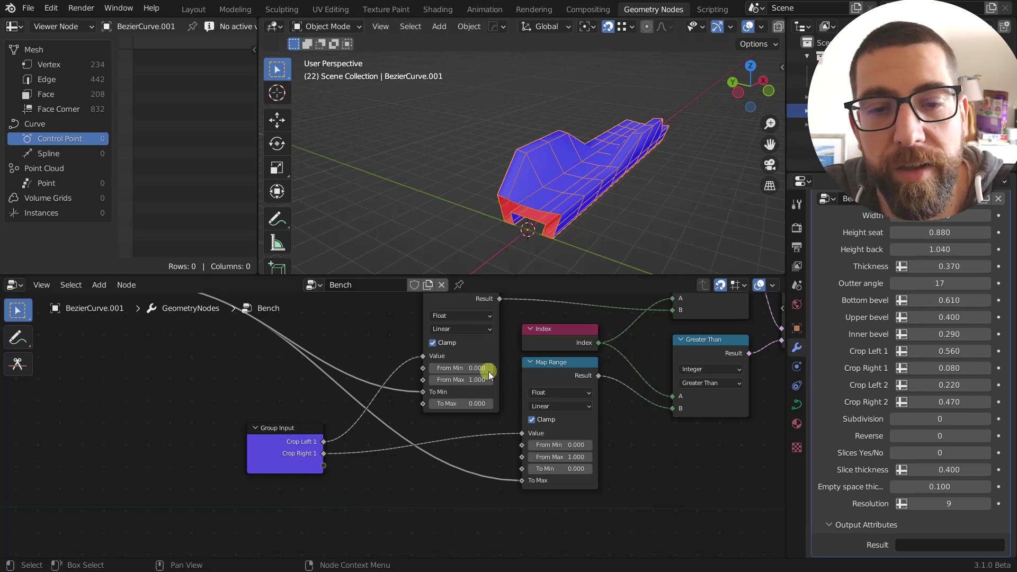
pyautogui.scroll(-1, 549, 396)
pyautogui.scroll(-5, 472, 395)
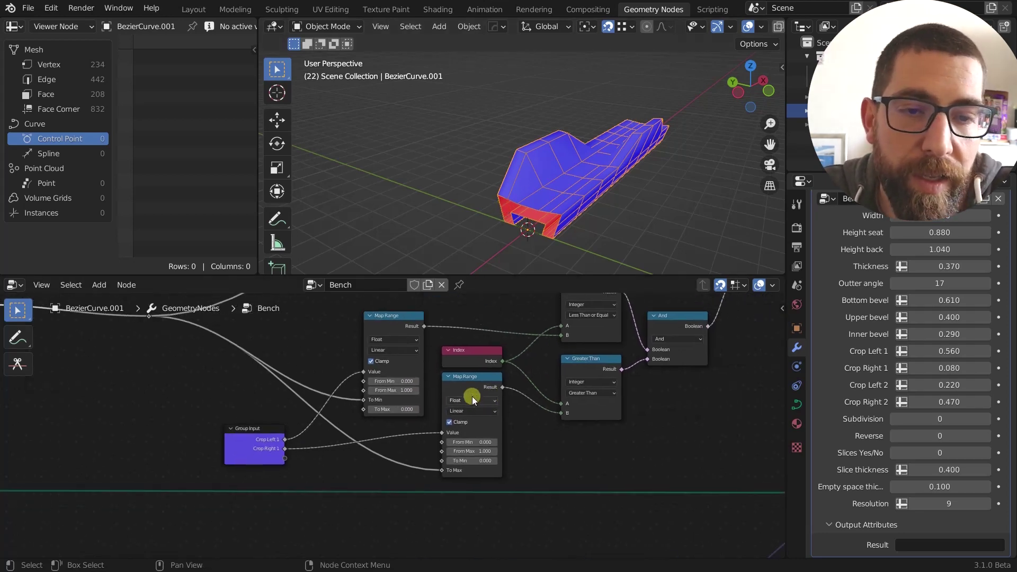
# Step: Select the second Set Position node and examine from several angles the opposite backrest that it moves
pyautogui.moveTo(472, 396); pyautogui.dragTo(366, 422, button='middle')
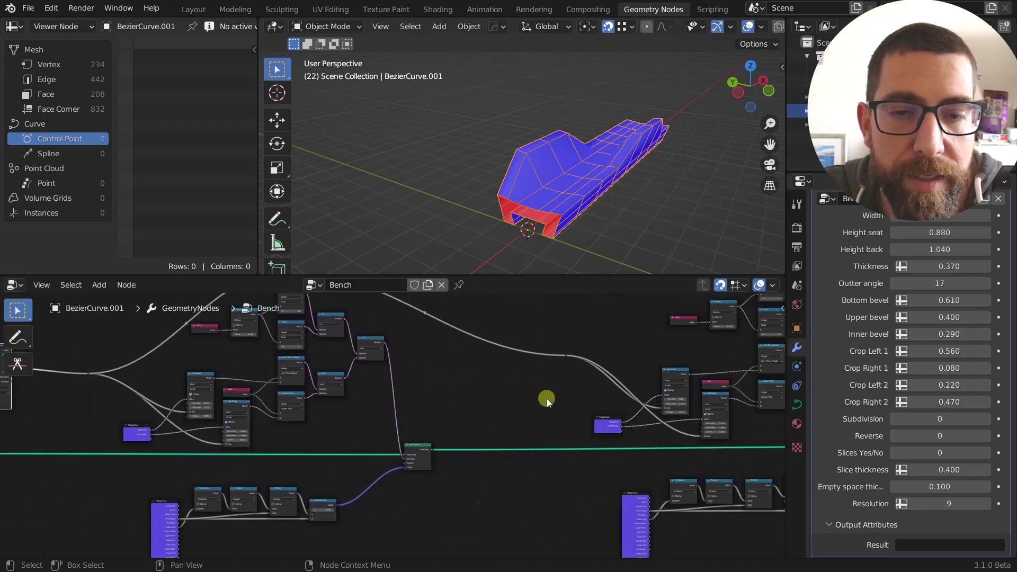
pyautogui.moveTo(569, 396); pyautogui.dragTo(491, 400, button='middle')
pyautogui.scroll(-4, 511, 401)
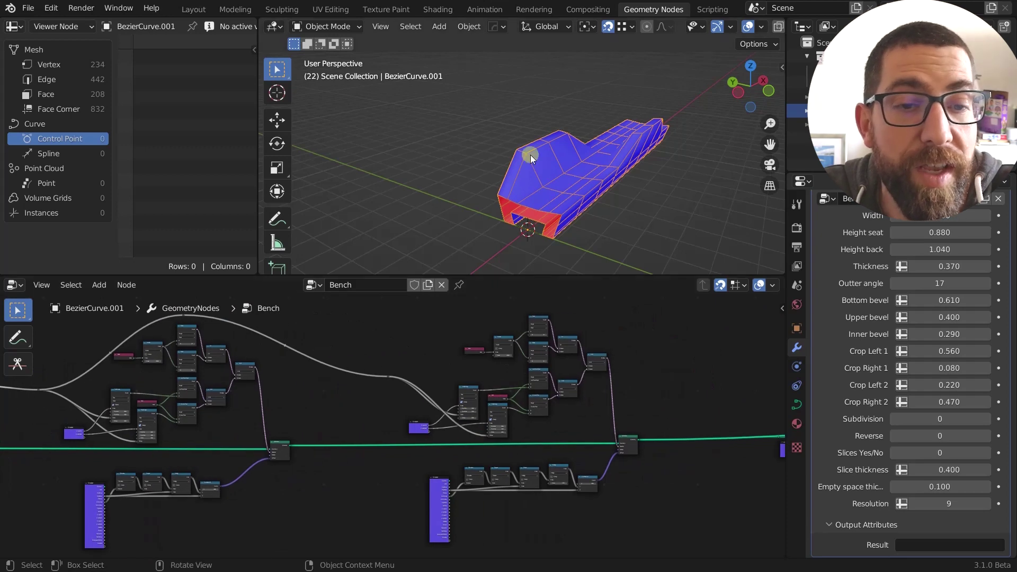
pyautogui.scroll(3, 530, 155)
pyautogui.scroll(-5, 710, 121)
pyautogui.scroll(1, 638, 450)
pyautogui.scroll(2, 638, 449)
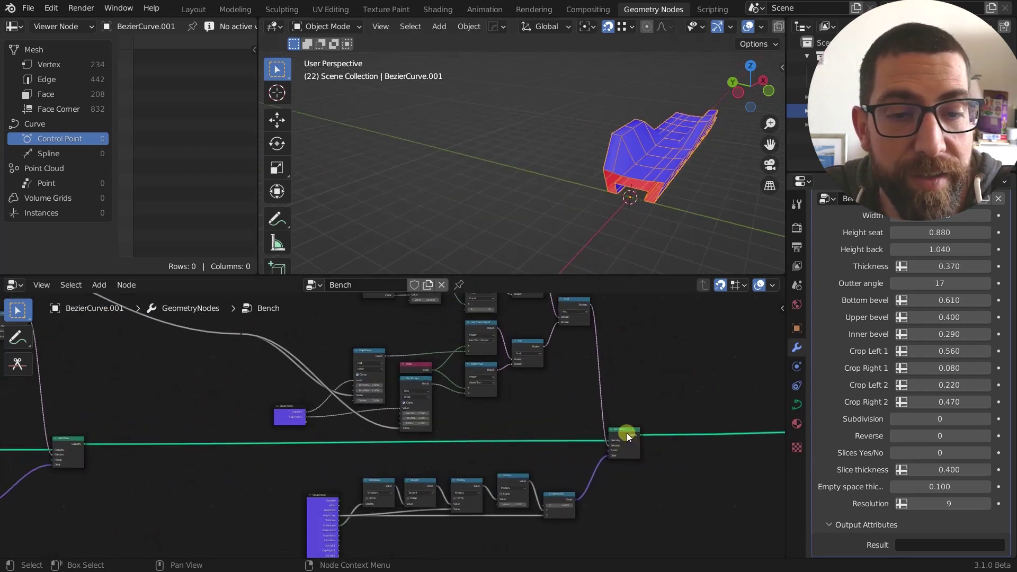
pyautogui.moveTo(684, 157); pyautogui.dragTo(634, 221, button='middle')
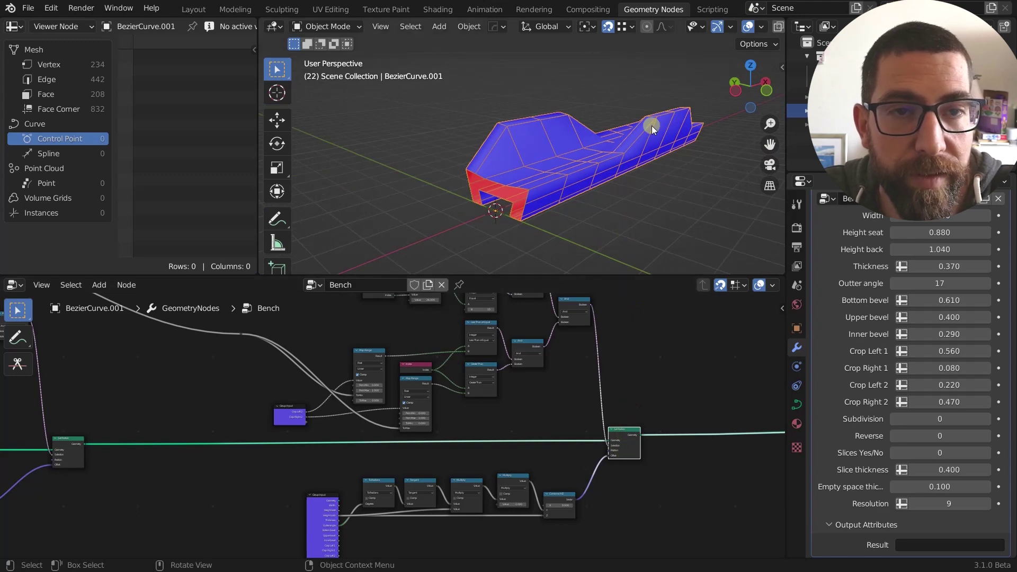
pyautogui.moveTo(557, 178); pyautogui.dragTo(611, 175, button='middle')
pyautogui.scroll(3, 565, 331)
# Step: Examine the second group's Modulo, Equal, Or and And selection nodes and compare its layout with the first group
pyautogui.moveTo(562, 366); pyautogui.dragTo(598, 463, button='middle')
pyautogui.scroll(3, 457, 357)
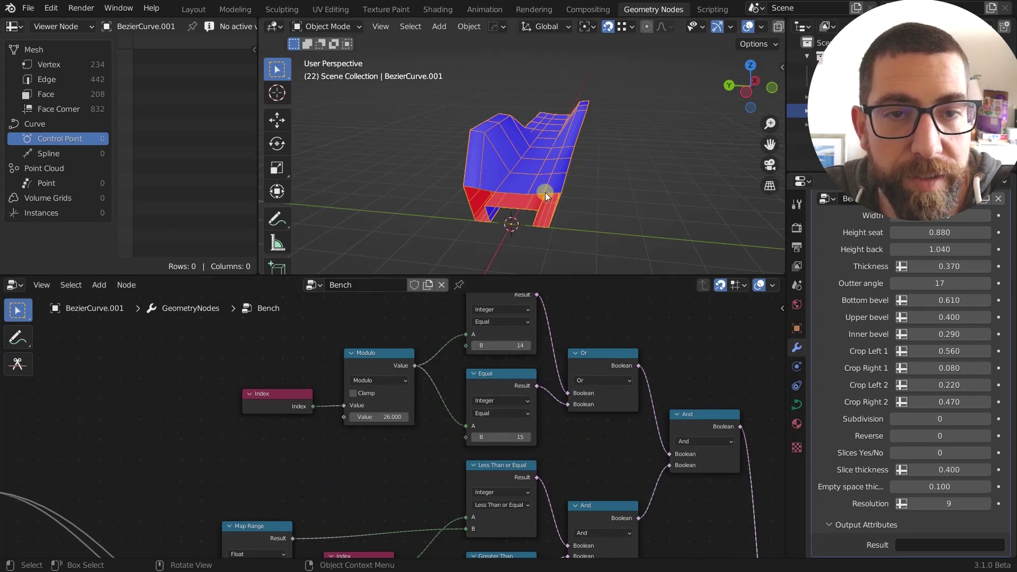
pyautogui.scroll(-4, 561, 358)
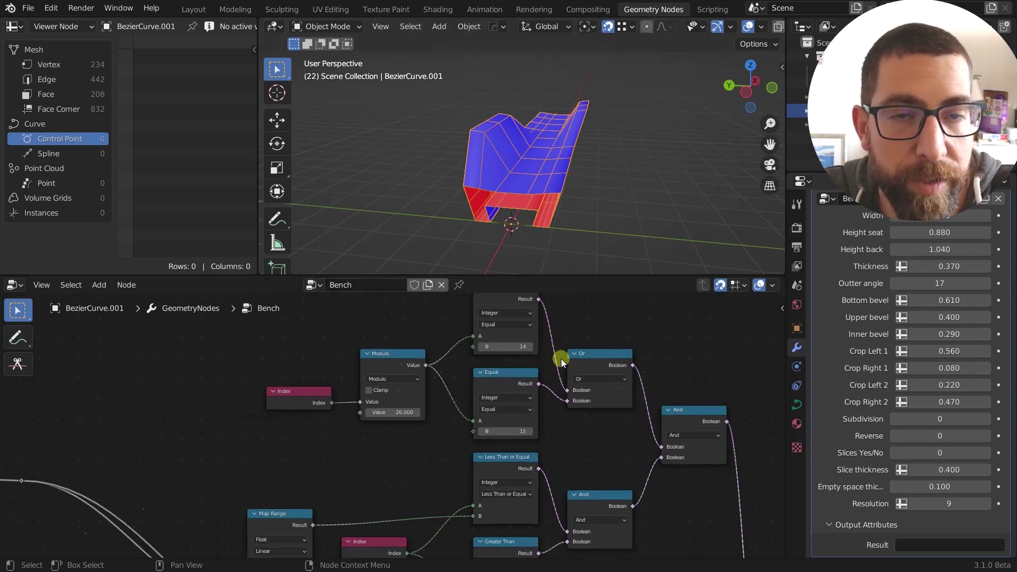
pyautogui.scroll(2, 561, 425)
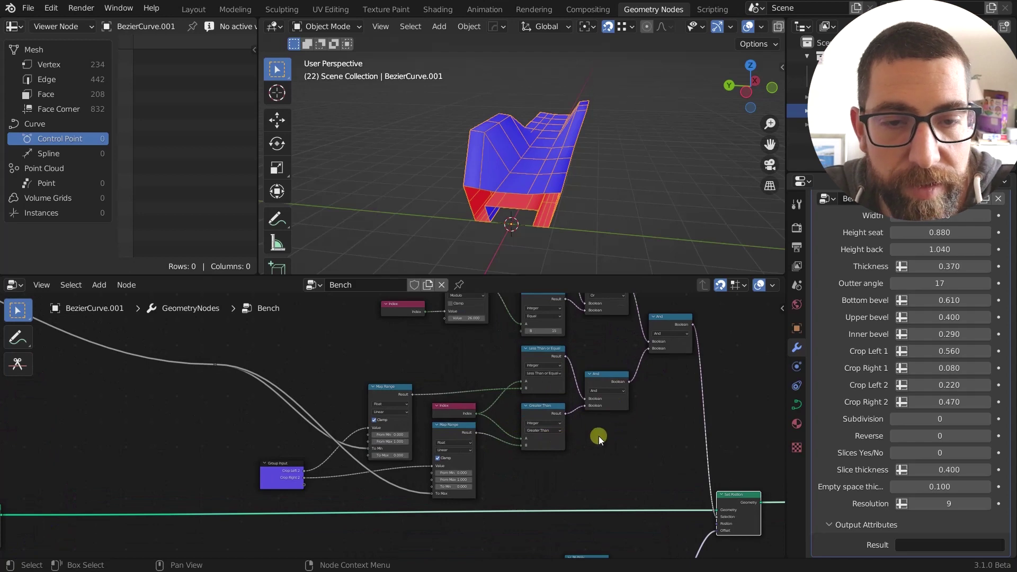
pyautogui.moveTo(599, 437); pyautogui.dragTo(556, 435, button='middle')
pyautogui.scroll(-4, 580, 414)
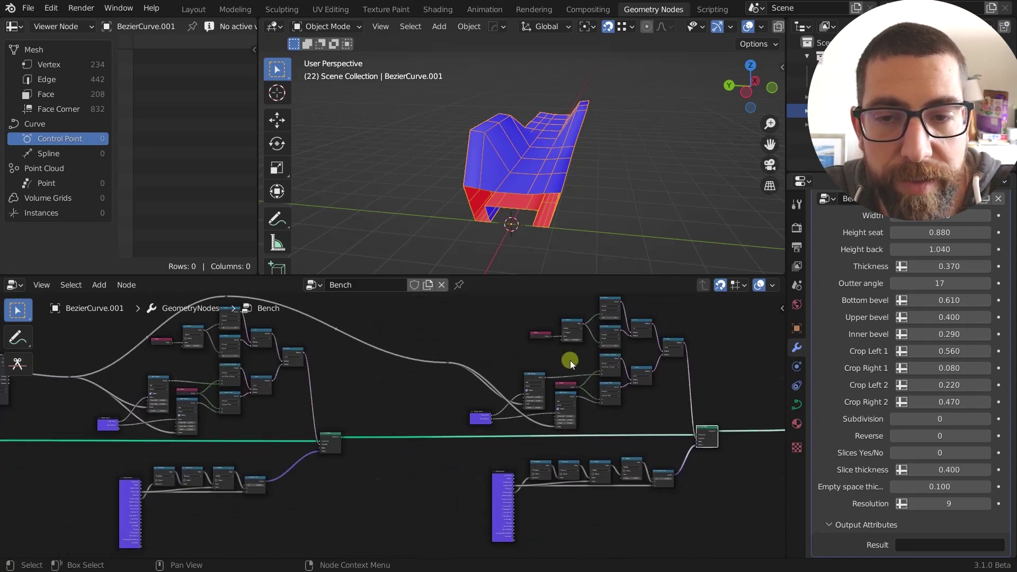
pyautogui.scroll(3, 506, 201)
pyautogui.moveTo(506, 201); pyautogui.dragTo(530, 193, button='middle')
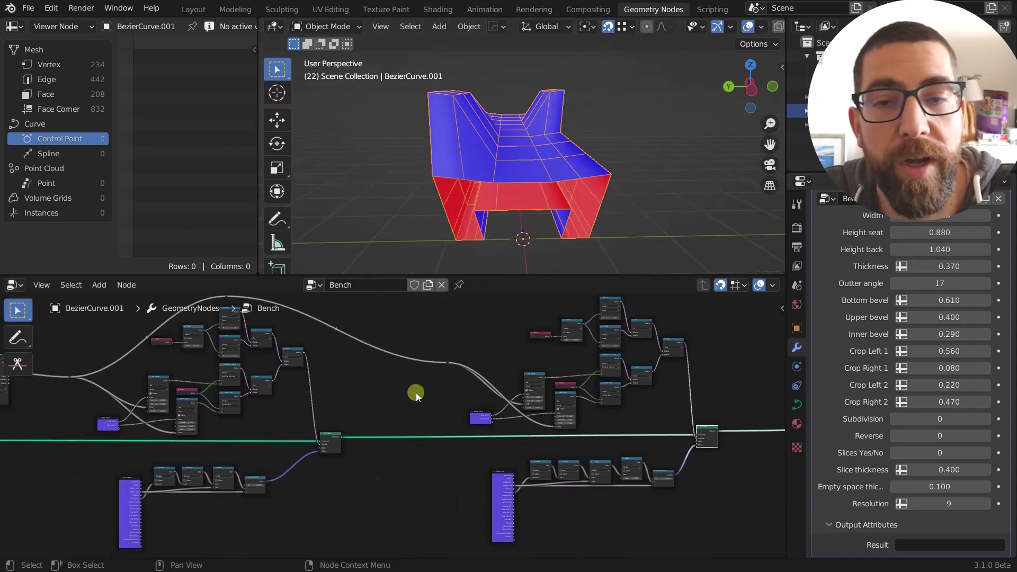
# Step: Select the first Set Position node and inspect the vector that Combine XYZ sends to its Offset input
pyautogui.scroll(7, 318, 442)
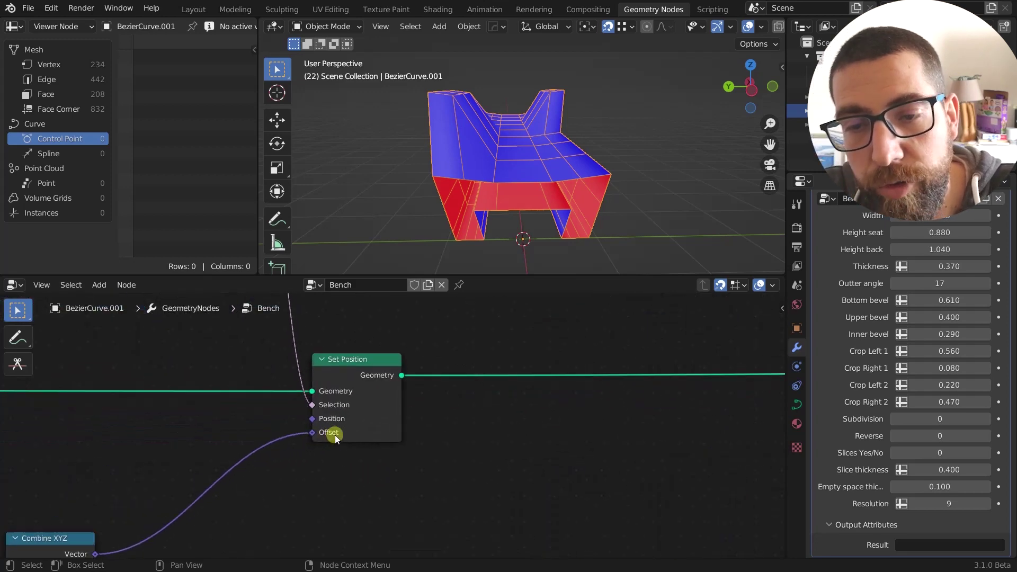
pyautogui.moveTo(346, 431); pyautogui.dragTo(398, 416, button='middle')
pyautogui.scroll(-5, 434, 401)
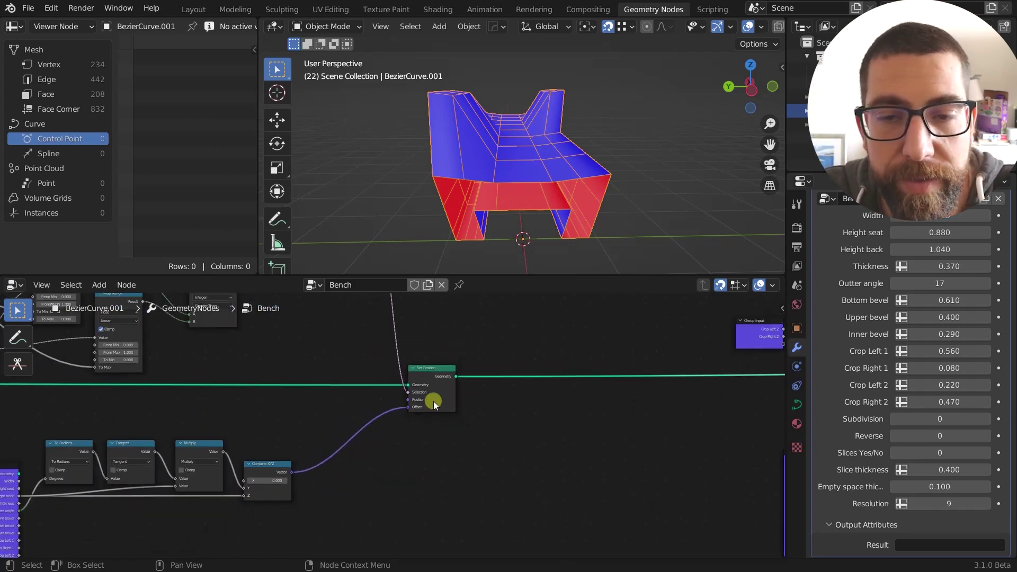
pyautogui.scroll(1, 433, 402)
pyautogui.moveTo(433, 401); pyautogui.dragTo(398, 404, button='middle')
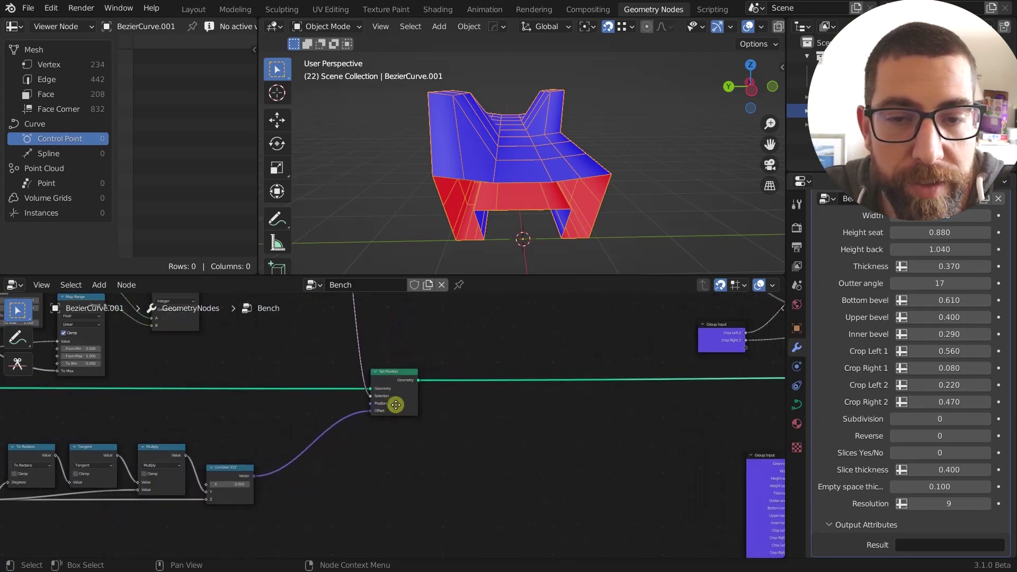
pyautogui.moveTo(512, 424); pyautogui.dragTo(698, 418, button='middle')
pyautogui.scroll(3, 624, 415)
pyautogui.scroll(-8, 644, 374)
pyautogui.scroll(9, 568, 397)
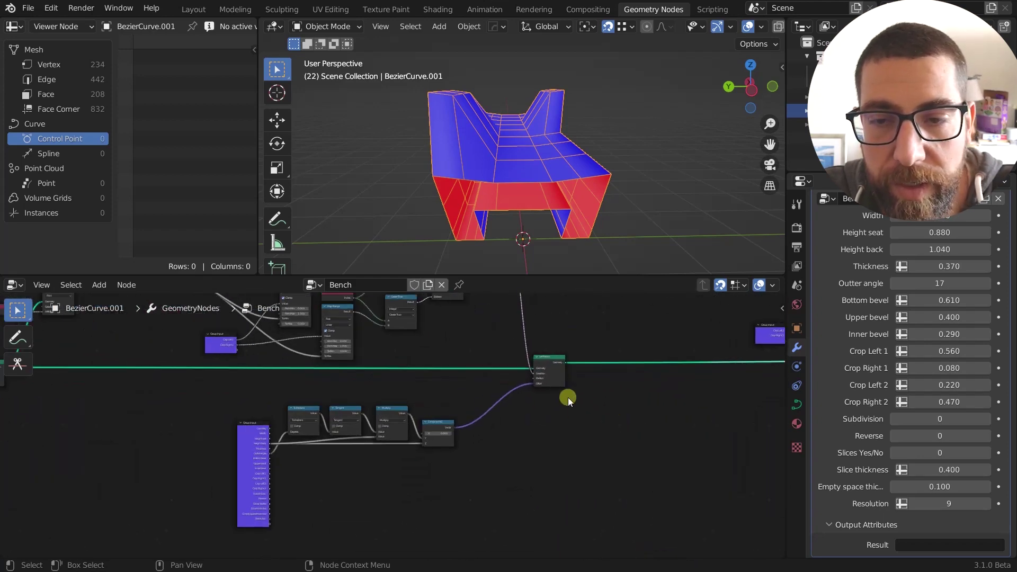
pyautogui.scroll(2, 551, 381)
pyautogui.scroll(2, 549, 381)
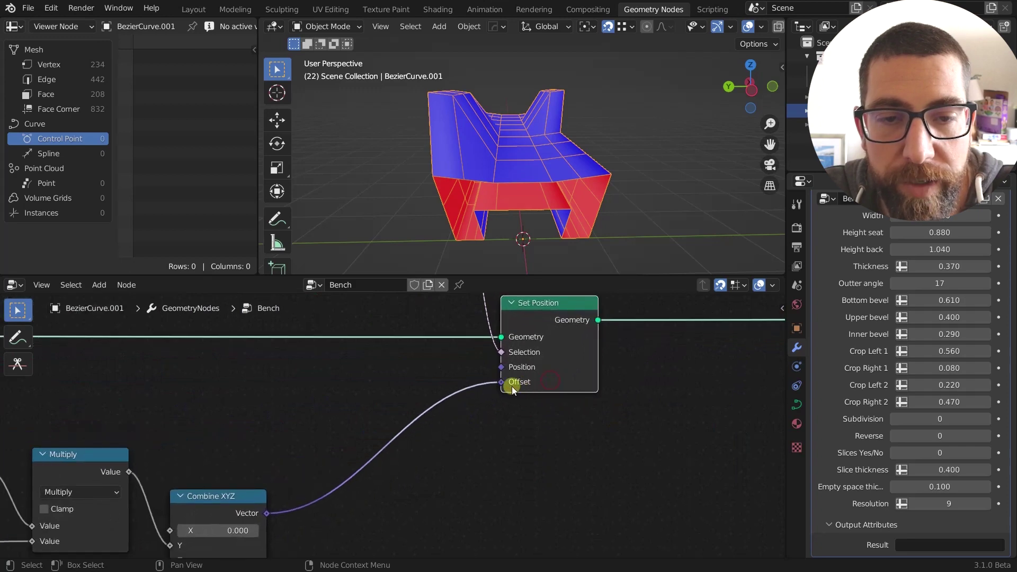
pyautogui.moveTo(503, 366)
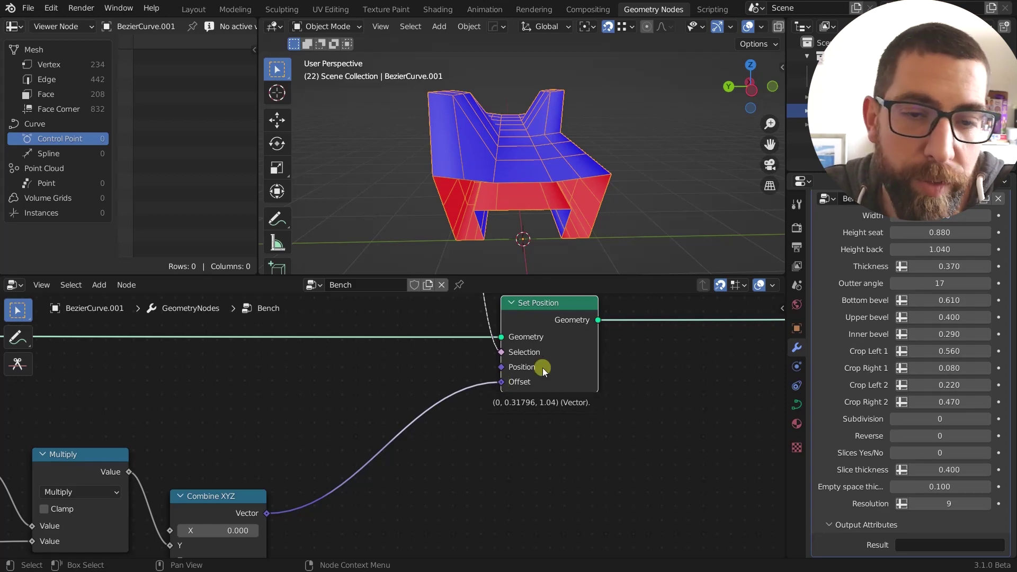
# Step: Select To Radians, Tangent and Multiply in turn, tracing how Outter angle and Height back reach the first group's Combine XYZ
pyautogui.scroll(-6, 583, 358)
pyautogui.scroll(3, 513, 390)
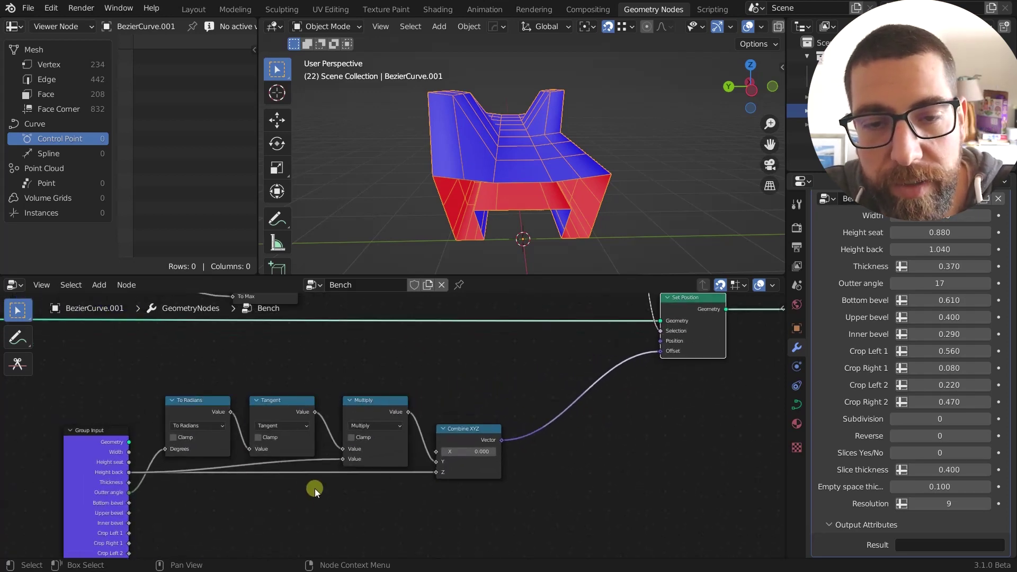
pyautogui.scroll(-2, 276, 466)
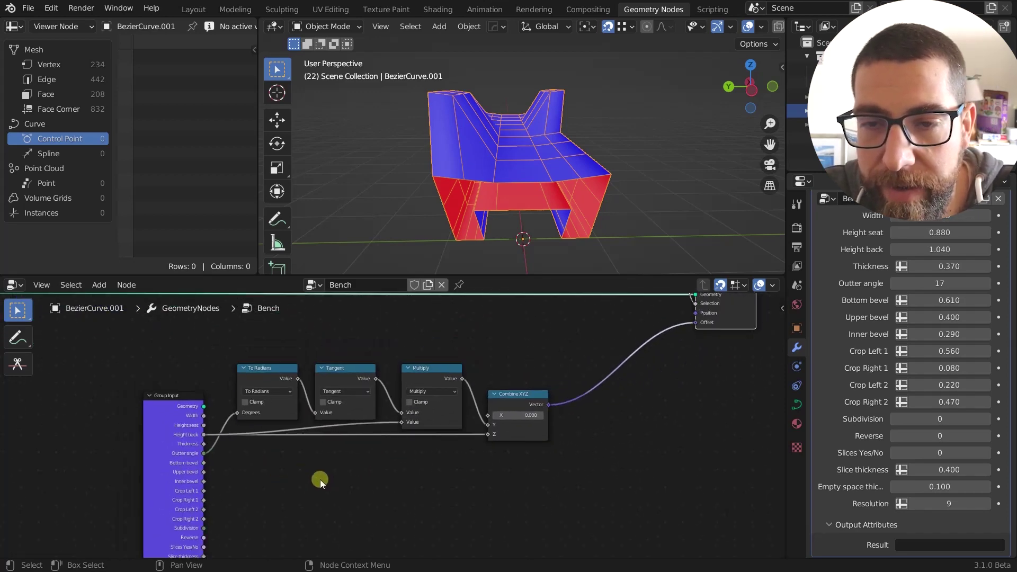
pyautogui.scroll(2, 234, 413)
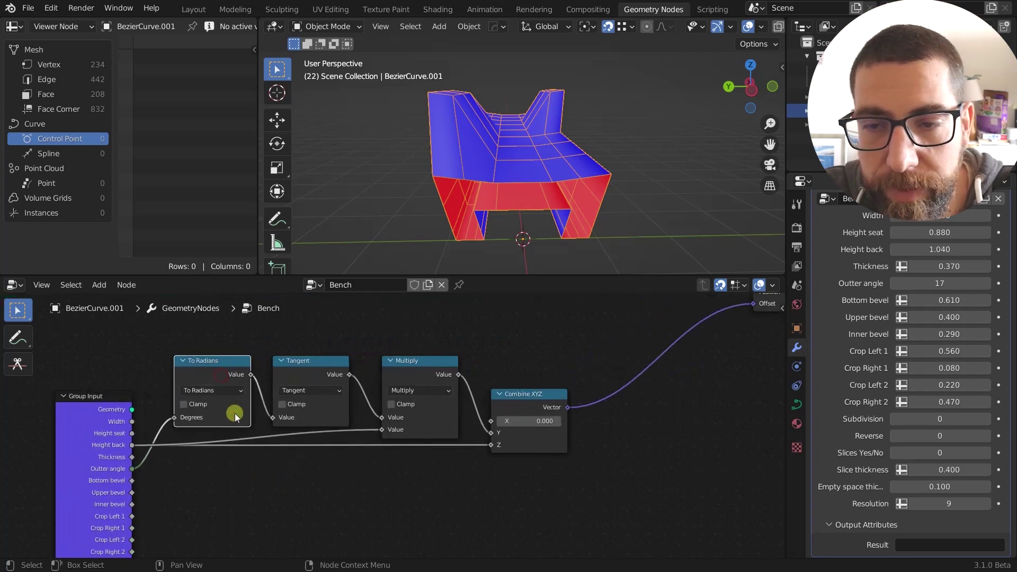
pyautogui.click(301, 370)
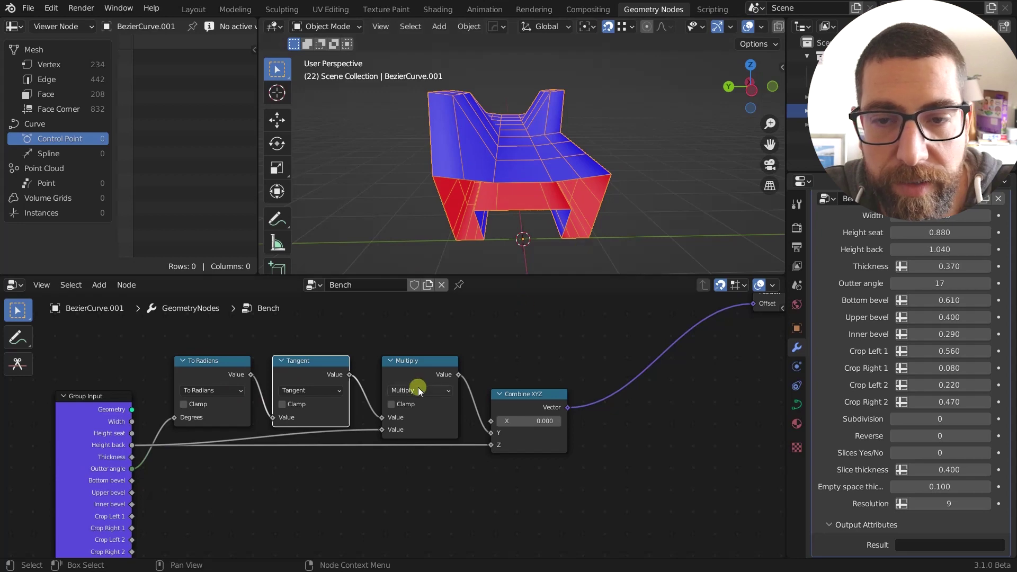
pyautogui.scroll(1, 418, 387)
pyautogui.click(415, 371)
pyautogui.scroll(-2, 415, 371)
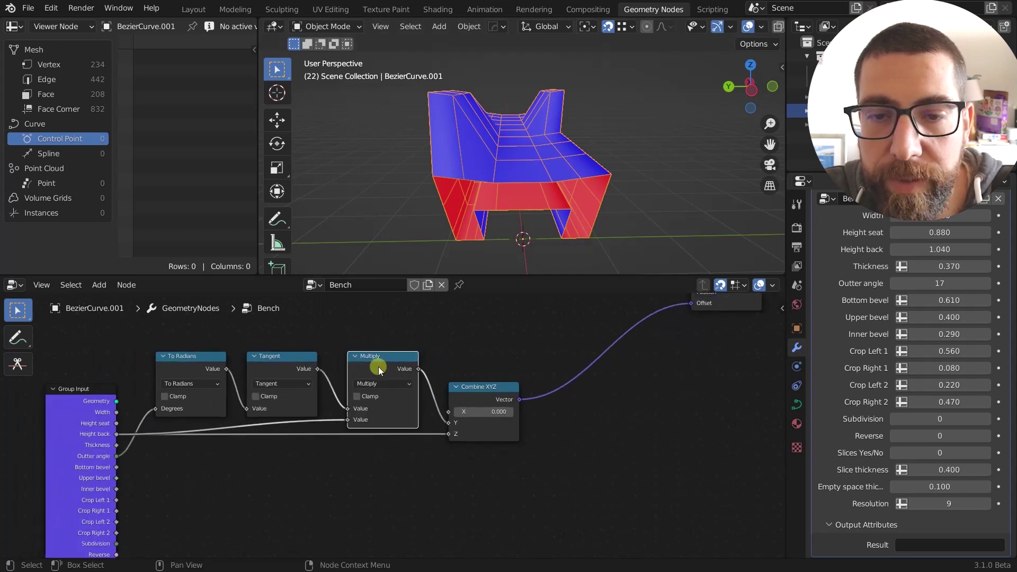
# Step: Annotate the leaning backrest with vertical lines for its height and a horizontal arrow for its outward offset
pyautogui.moveTo(491, 173); pyautogui.dragTo(434, 168, button='middle')
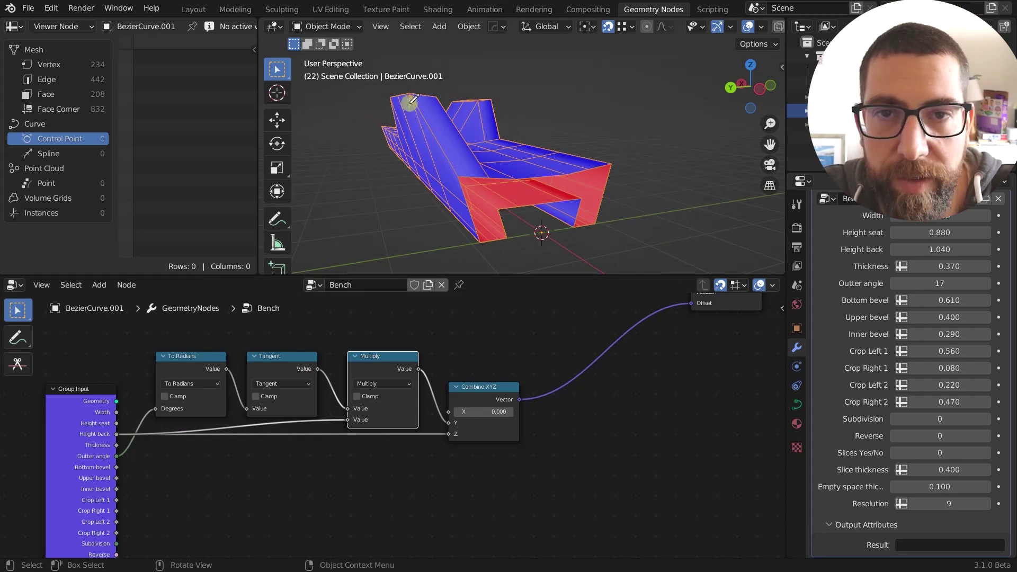
pyautogui.moveTo(410, 96)
pyautogui.mouseDown()
pyautogui.moveTo(414, 175)
pyautogui.moveTo(451, 169)
pyautogui.mouseUp()
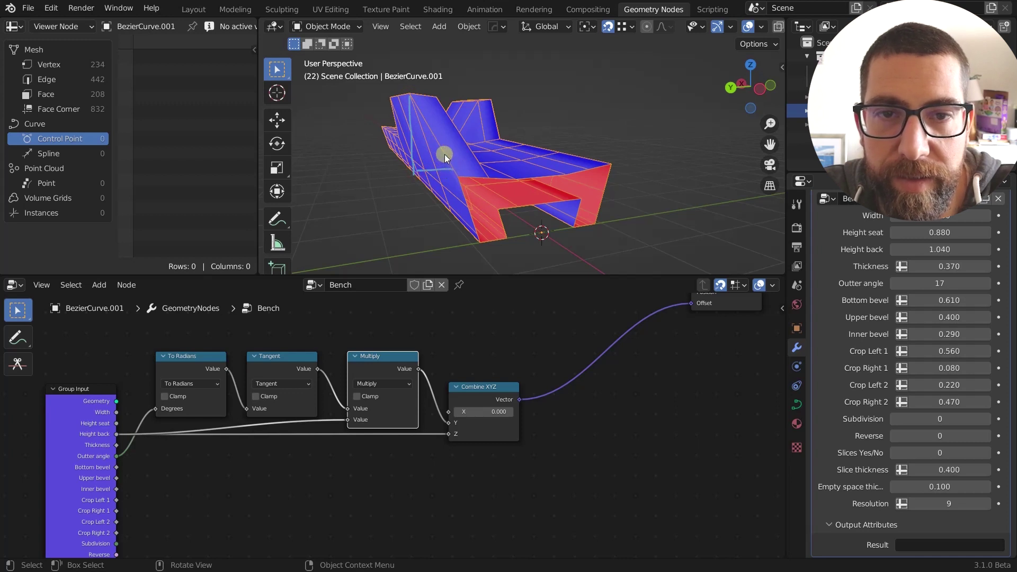
pyautogui.moveTo(452, 157)
pyautogui.mouseDown()
pyautogui.moveTo(455, 178)
pyautogui.moveTo(455, 112)
pyautogui.mouseUp()
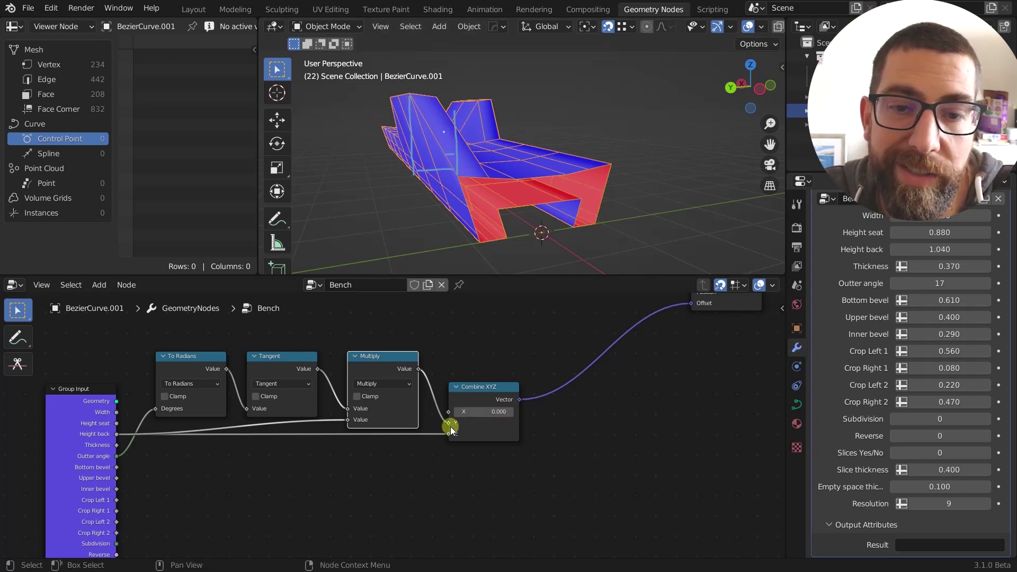
pyautogui.moveTo(456, 176)
pyautogui.mouseDown()
pyautogui.moveTo(374, 184)
pyautogui.moveTo(366, 197)
pyautogui.moveTo(389, 199)
pyautogui.mouseUp()
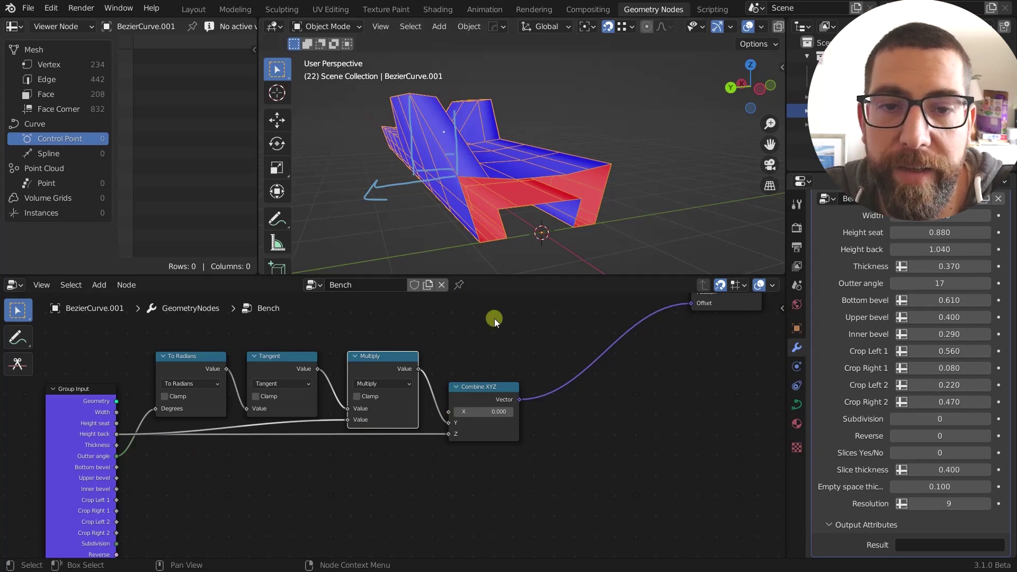
# Step: Select the extra Multiply node set to -1.000 in the second group's offset chain and examine the chain up to its Set Position
pyautogui.scroll(-2, 374, 424)
pyautogui.moveTo(621, 412); pyautogui.dragTo(475, 395, button='middle')
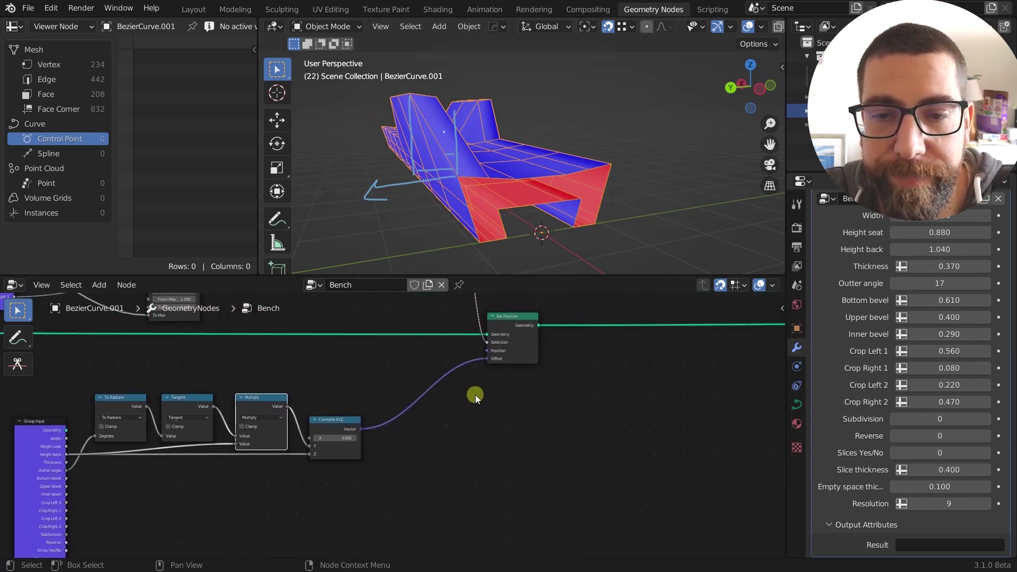
pyautogui.scroll(-4, 476, 395)
pyautogui.scroll(1, 457, 415)
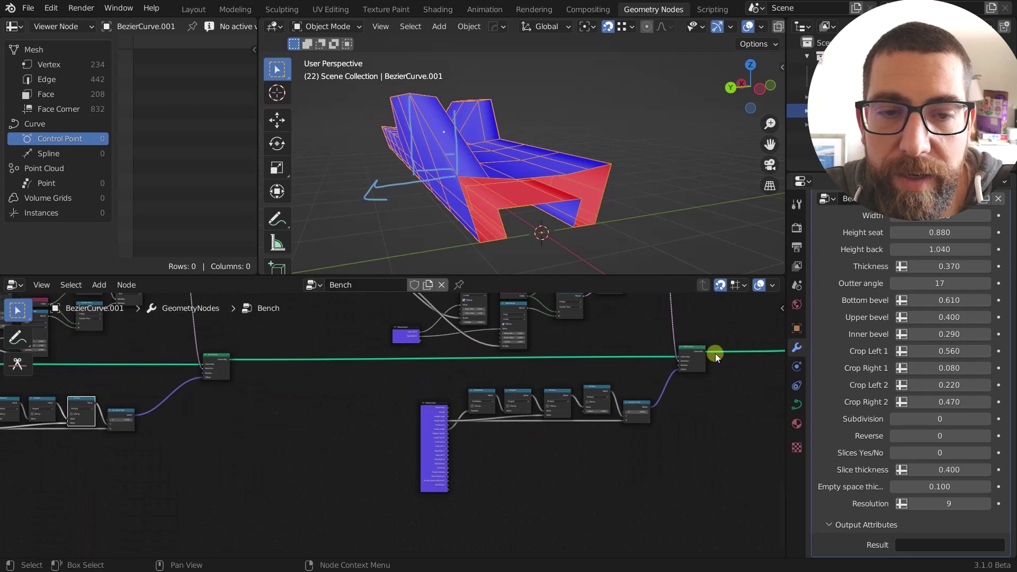
pyautogui.scroll(3, 486, 422)
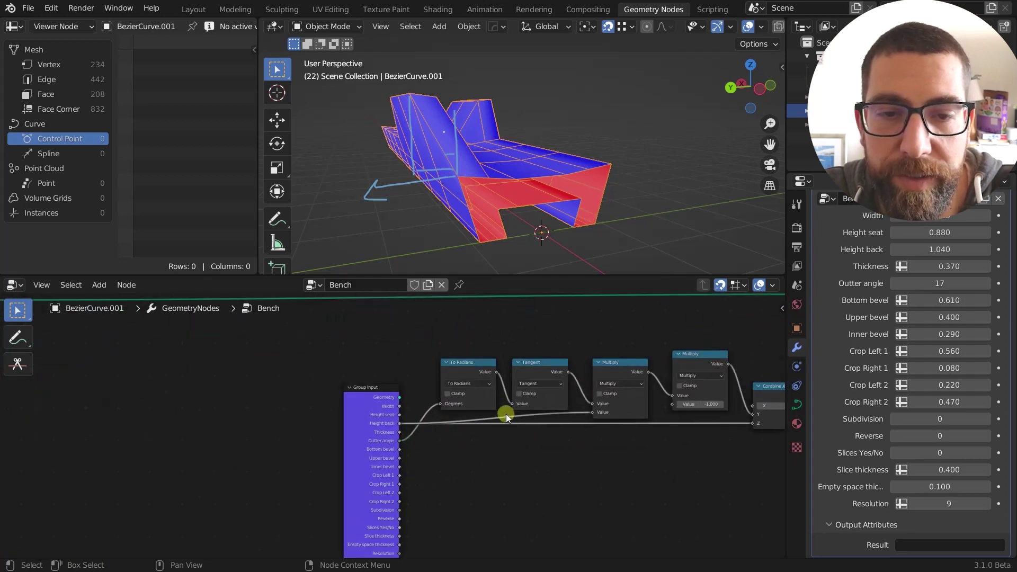
pyautogui.click(709, 359)
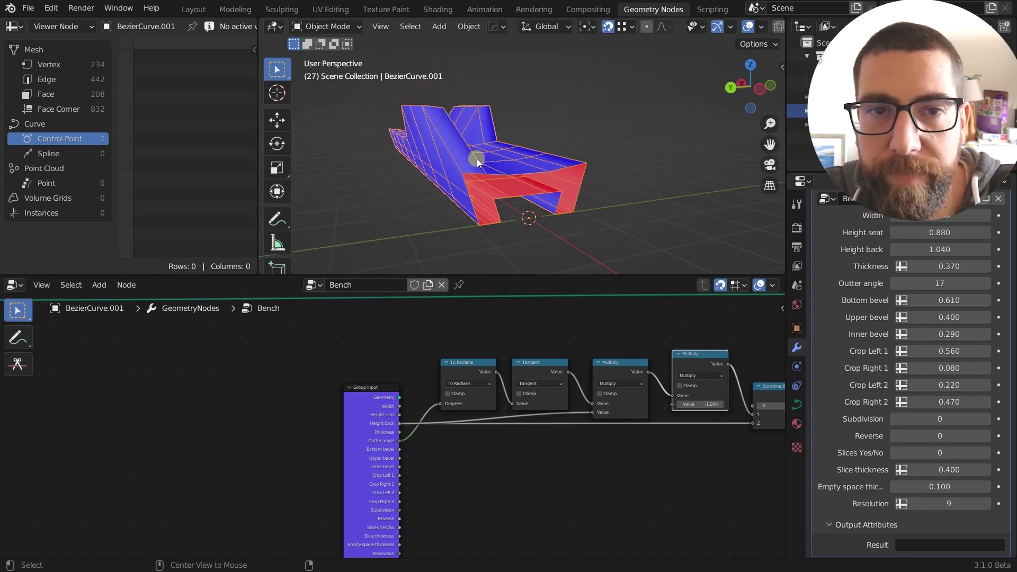
pyautogui.keyDown('alt'); pyautogui.scroll(-5, 477, 158); pyautogui.keyUp('alt')
pyautogui.scroll(-7, 559, 440)
pyautogui.moveTo(611, 453); pyautogui.dragTo(338, 461, button='middle')
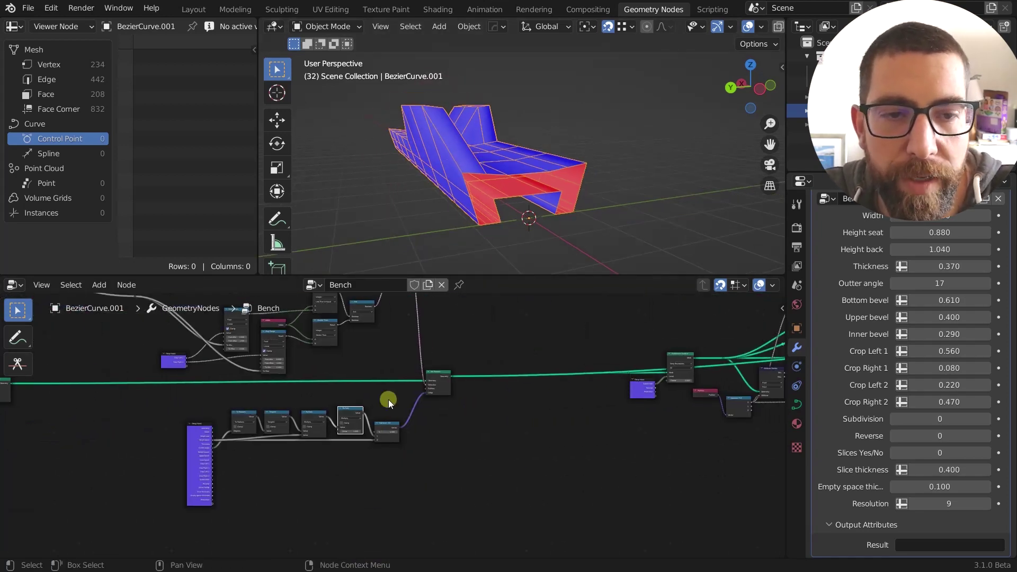
# Step: Select the second group's Set Position node and preview the output of the Subdivision Surface node that follows it
pyautogui.click(439, 373)
pyautogui.moveTo(500, 197); pyautogui.dragTo(479, 195, button='middle')
pyautogui.scroll(-1, 483, 202)
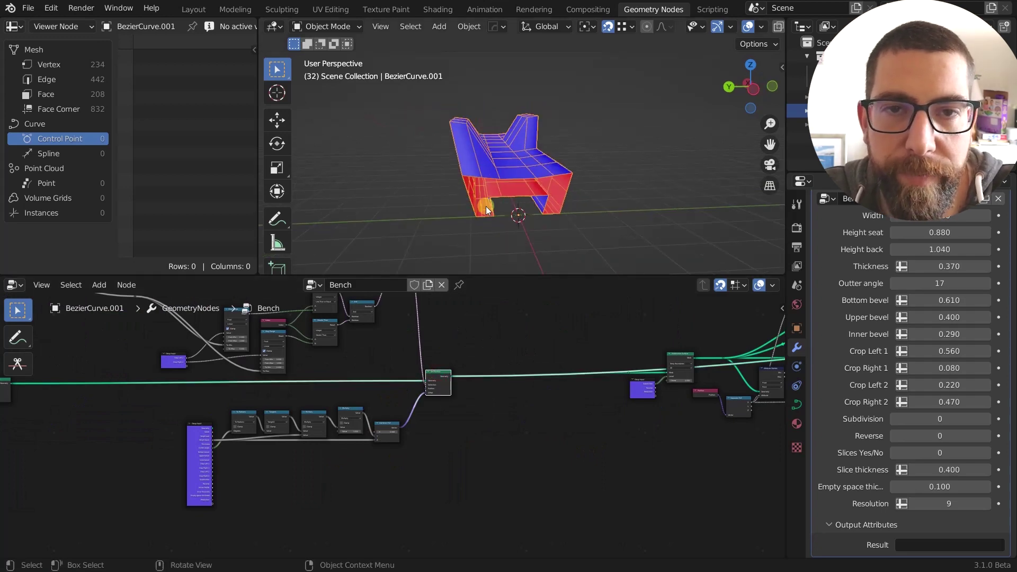
pyautogui.moveTo(578, 345); pyautogui.dragTo(350, 349, button='middle')
pyautogui.scroll(12, 364, 351)
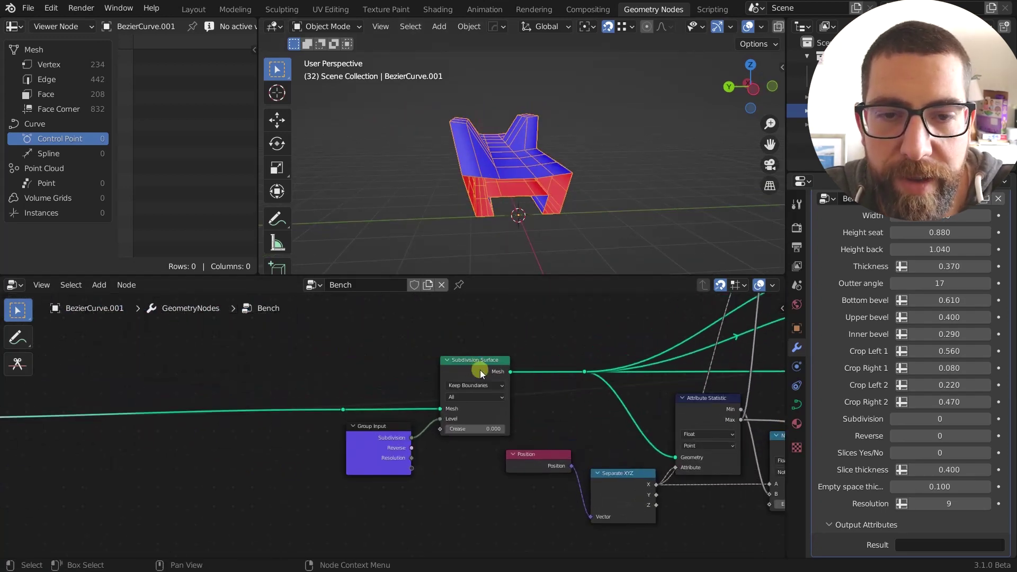
pyautogui.keyDown('alt'); pyautogui.keyDown('shift'); pyautogui.click(480, 370); pyautogui.keyUp('shift'); pyautogui.keyUp('alt')
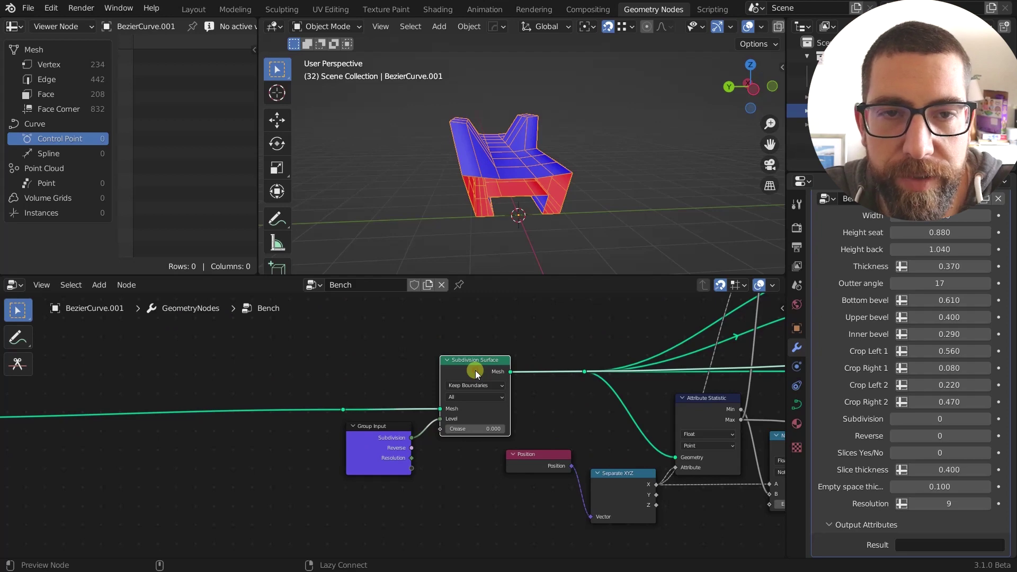
pyautogui.moveTo(531, 186); pyautogui.dragTo(492, 185, button='middle')
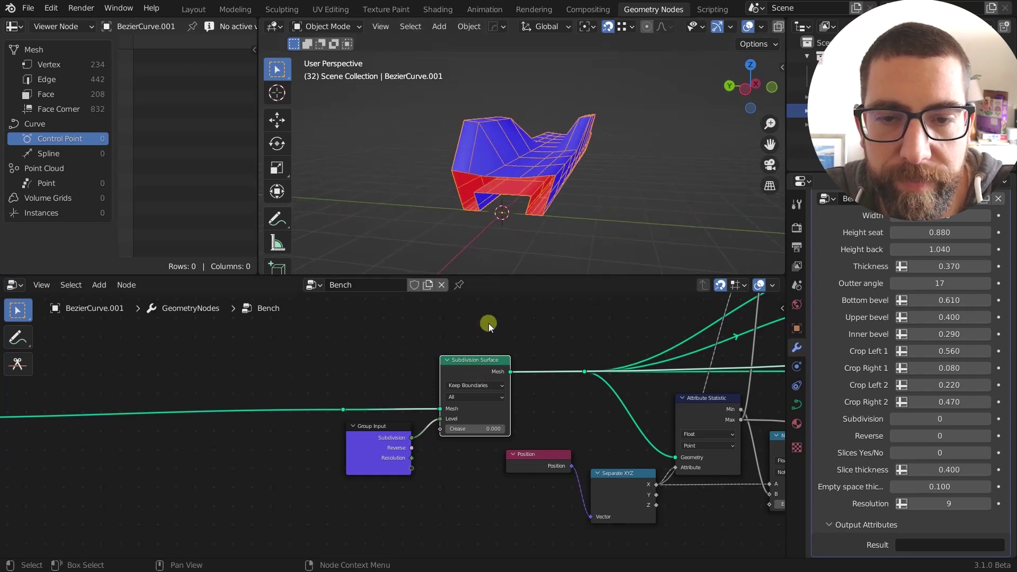
pyautogui.scroll(-2, 507, 365)
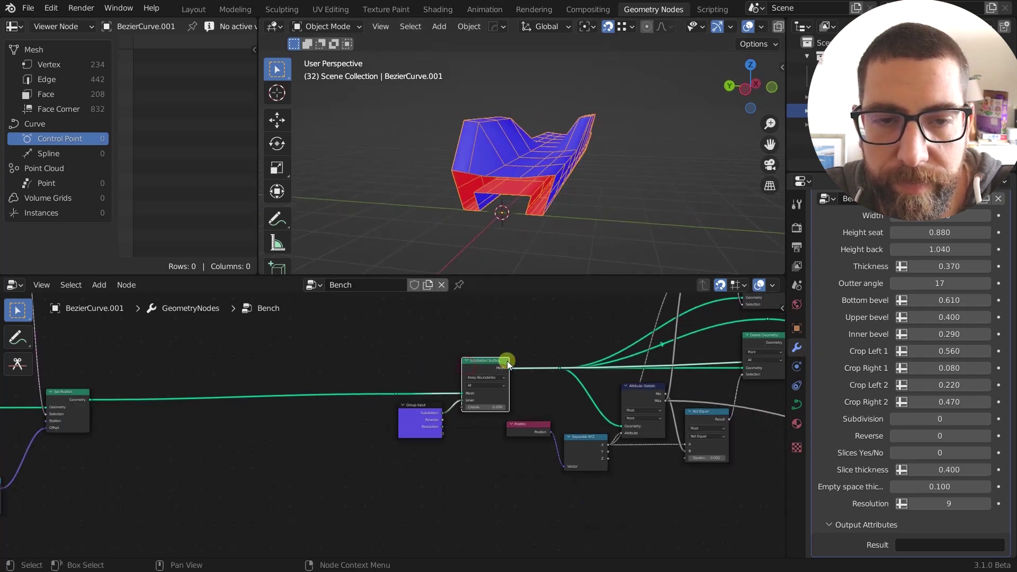
# Step: Set the bench's Subdivision to 2 and inspect the smoothed mesh from several angles
pyautogui.scroll(4, 508, 365)
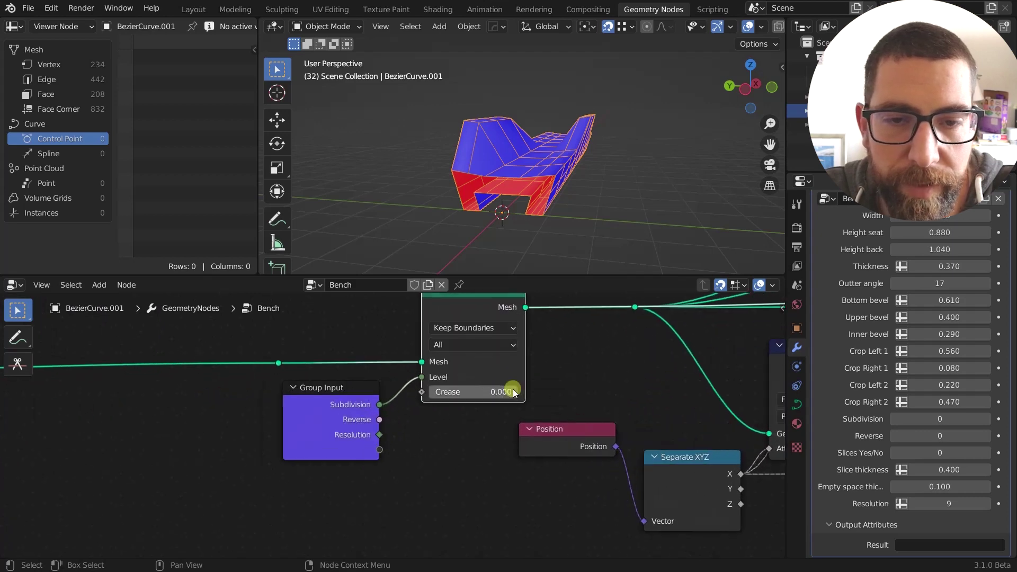
pyautogui.scroll(1, 514, 392)
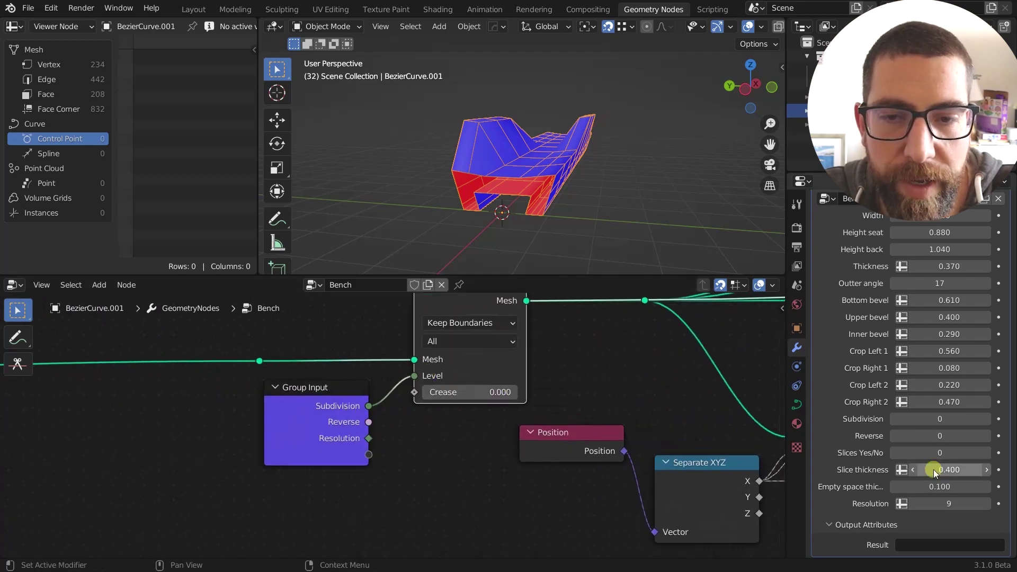
pyautogui.click(985, 419)
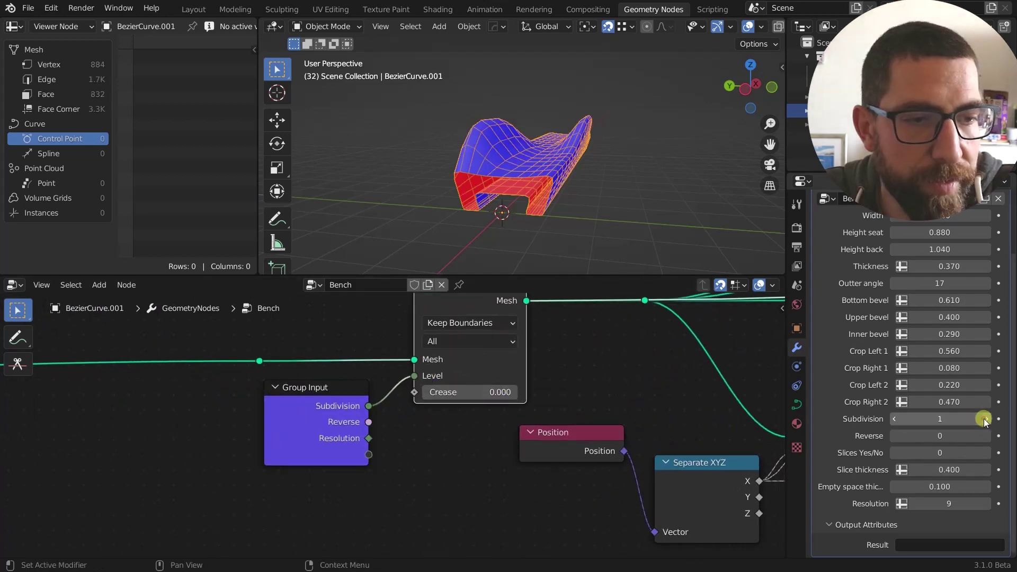
pyautogui.click(986, 419)
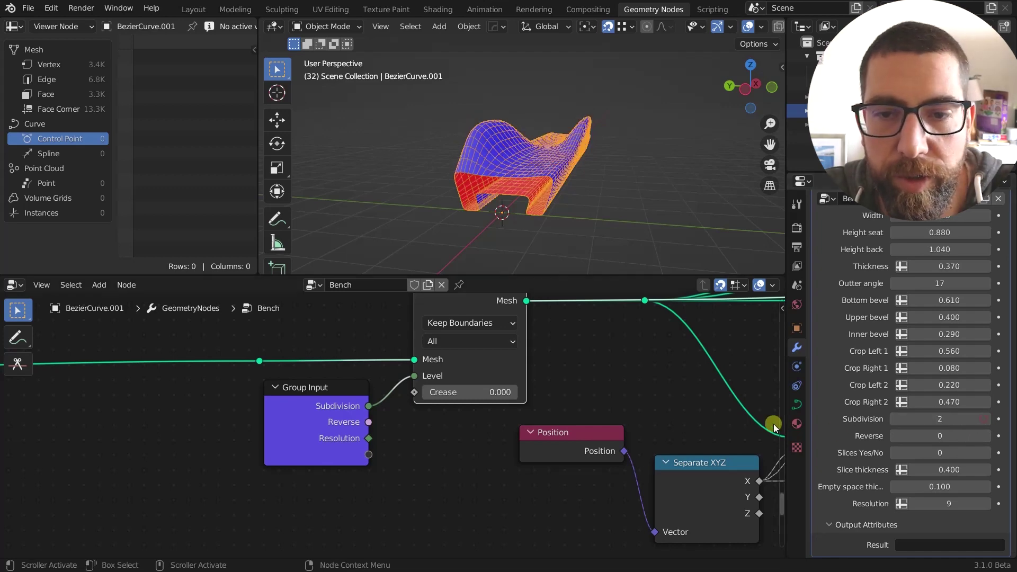
pyautogui.moveTo(539, 269); pyautogui.dragTo(502, 176, button='middle')
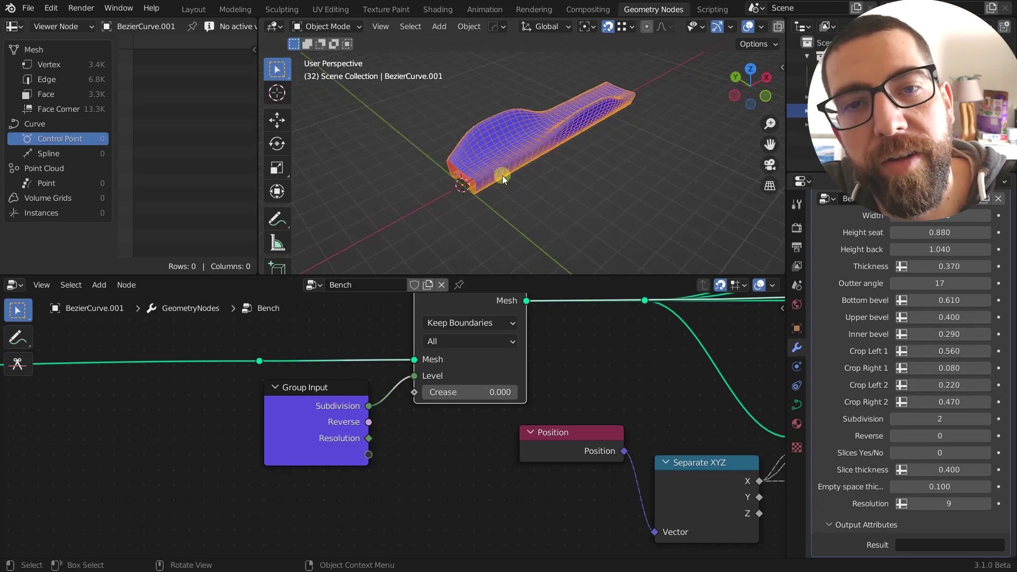
pyautogui.moveTo(582, 139); pyautogui.dragTo(526, 157, button='middle')
pyautogui.scroll(3, 377, 181)
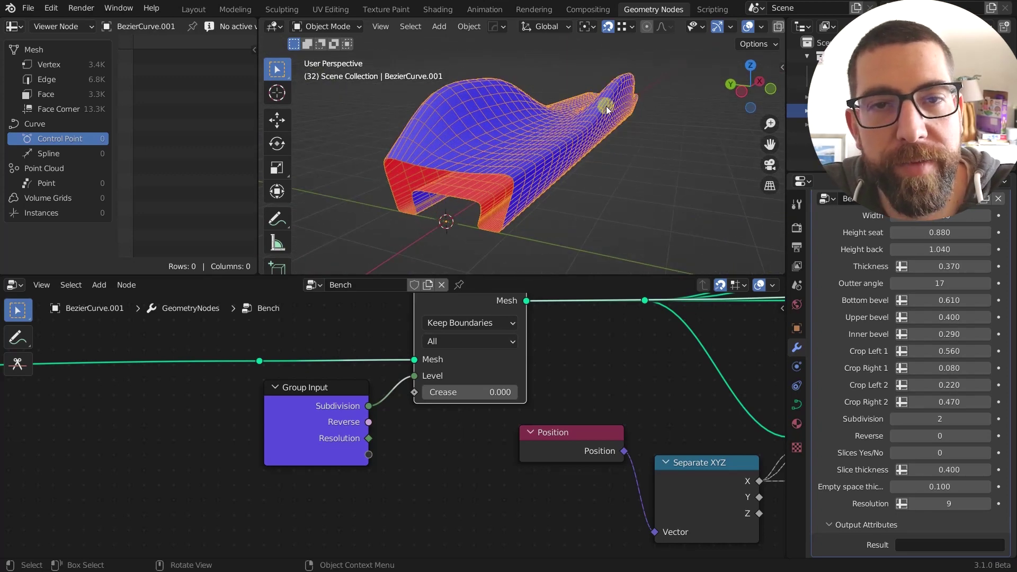
pyautogui.moveTo(604, 104); pyautogui.dragTo(447, 168, button='middle')
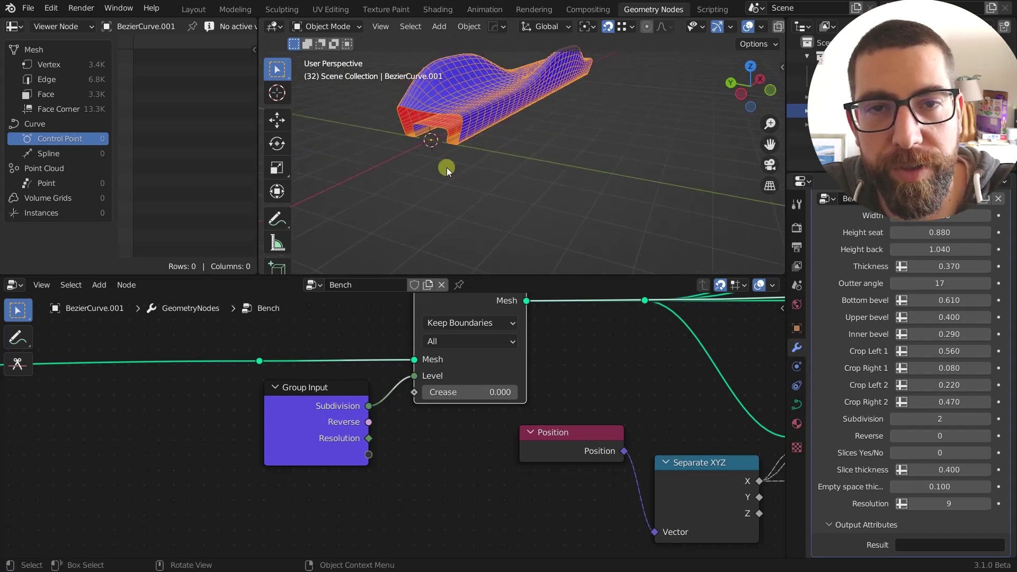
pyautogui.scroll(-5, 446, 267)
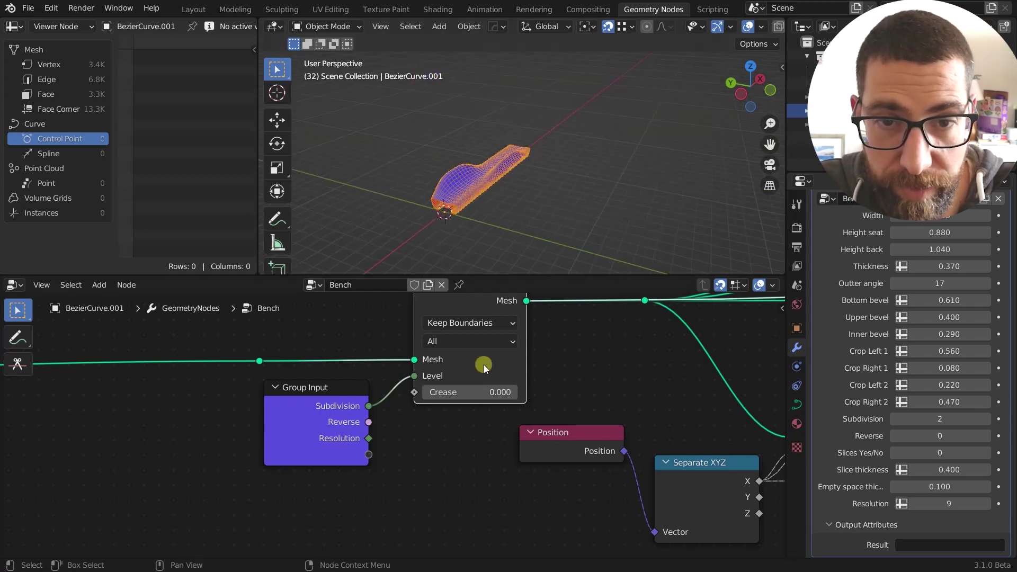
# Step: Select the Attribute Statistic node fed by the X position and examine the far end of the bench where X is greatest
pyautogui.scroll(-8, 484, 365)
pyautogui.moveTo(584, 378); pyautogui.dragTo(345, 390, button='middle')
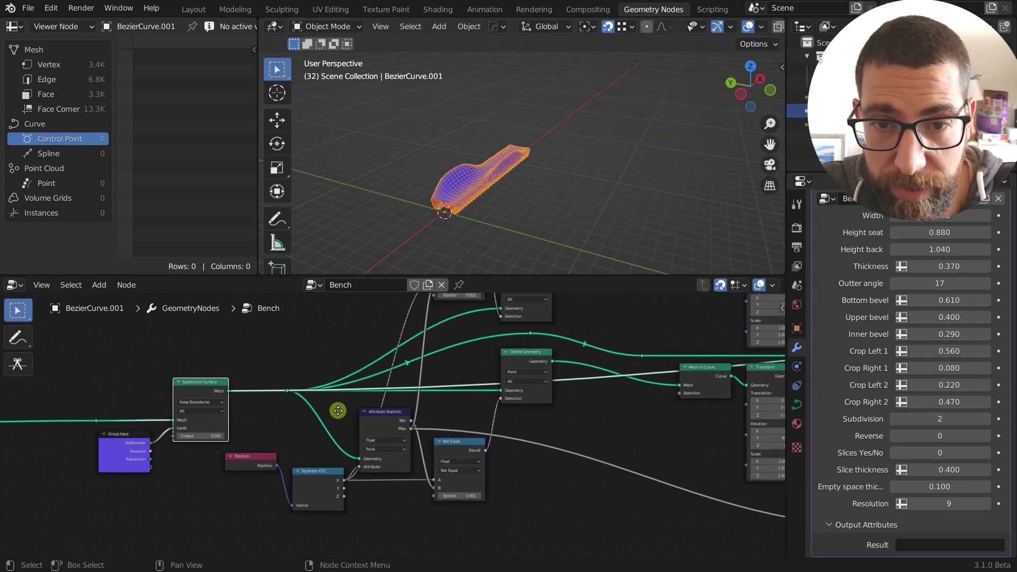
pyautogui.scroll(2, 337, 411)
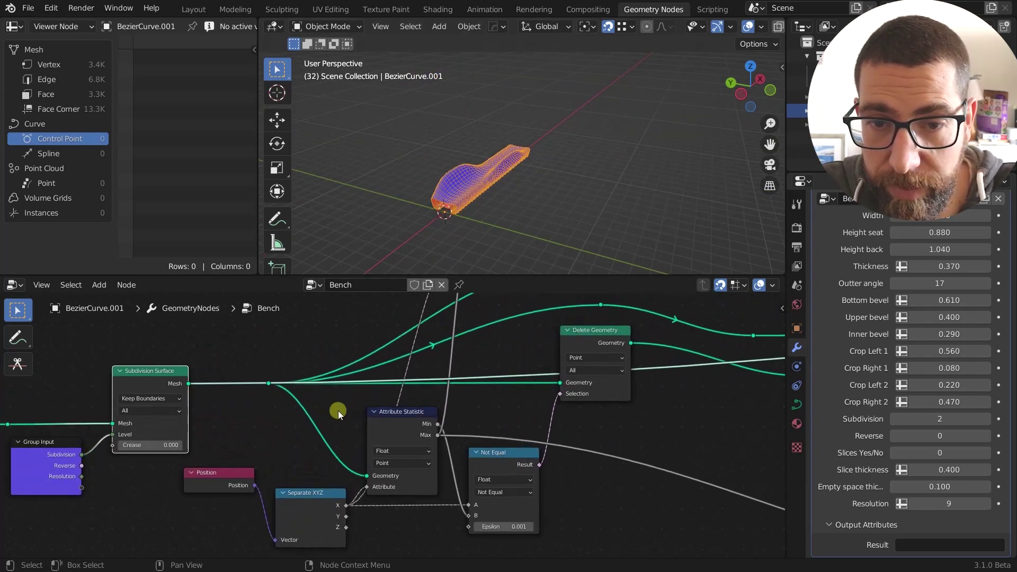
pyautogui.keyDown('ctrl'); pyautogui.keyDown('shift'); pyautogui.click(397, 418); pyautogui.keyUp('shift'); pyautogui.keyUp('ctrl')
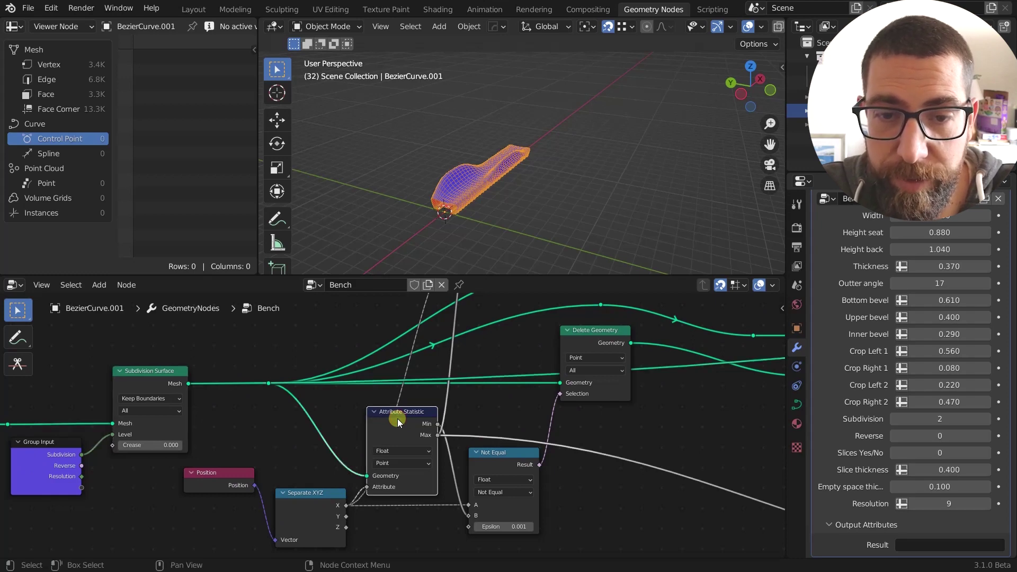
pyautogui.moveTo(398, 418); pyautogui.dragTo(375, 420, button='middle')
pyautogui.scroll(3, 469, 226)
pyautogui.moveTo(454, 207); pyautogui.dragTo(631, 150, button='middle')
pyautogui.scroll(3, 720, 135)
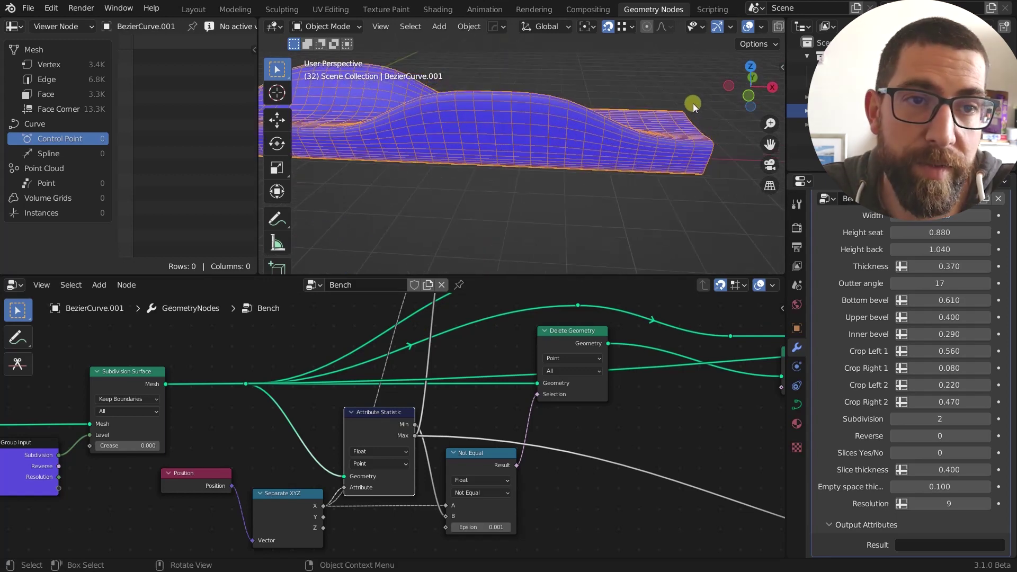
pyautogui.scroll(-4, 702, 110)
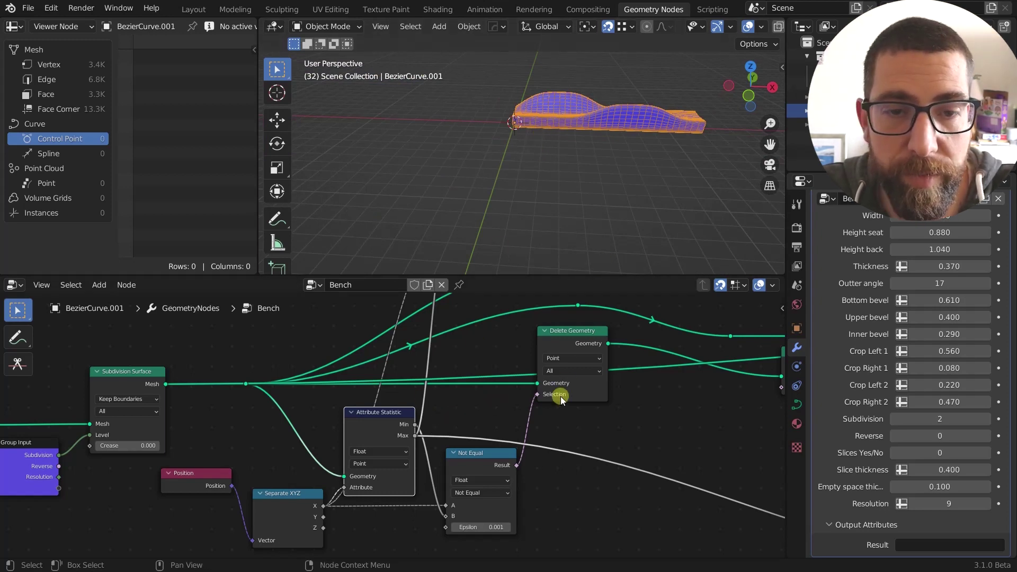
pyautogui.scroll(4, 699, 104)
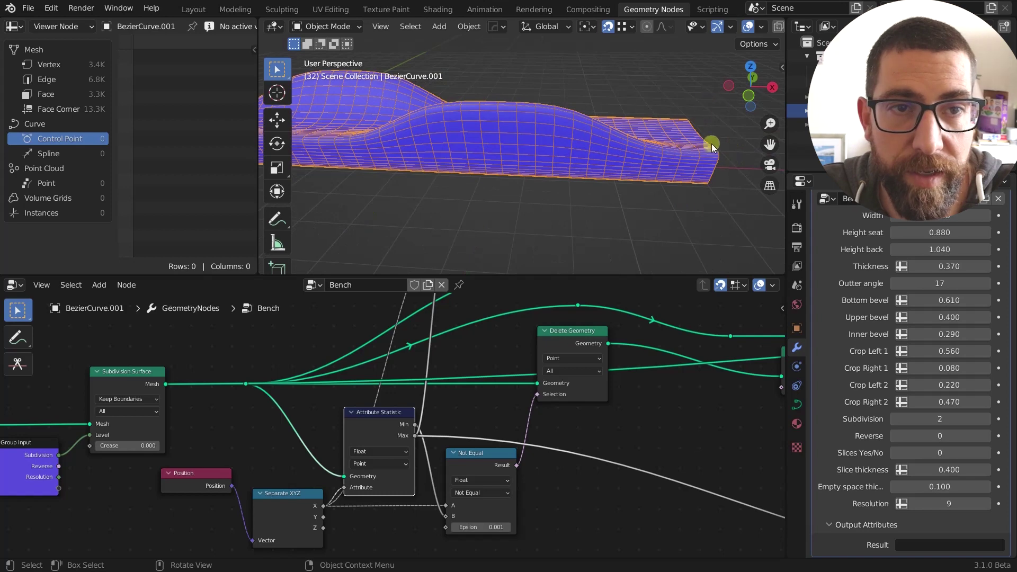
pyautogui.moveTo(457, 408); pyautogui.dragTo(455, 387, button='middle')
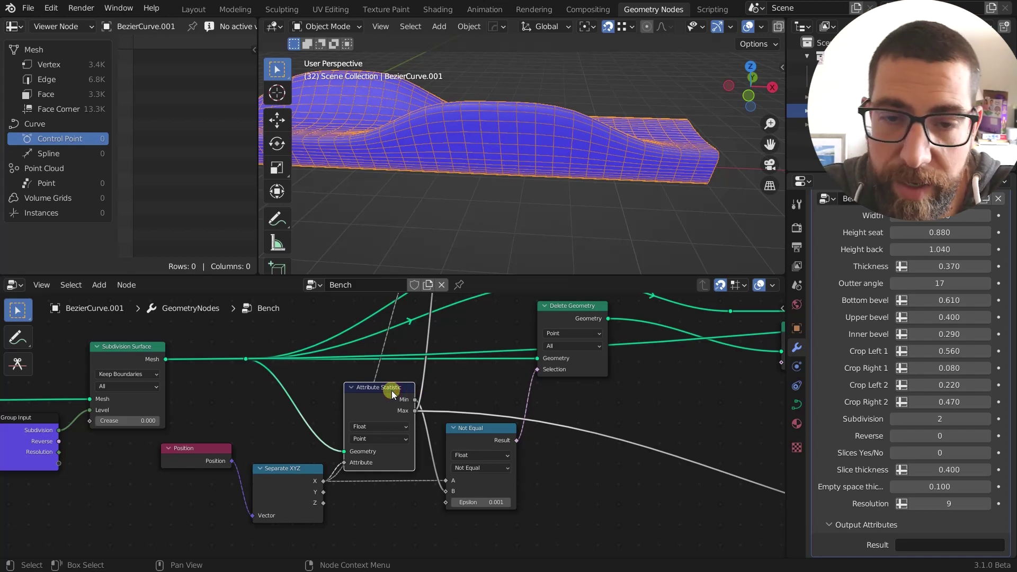
# Step: Preview the lower Delete Geometry node fed by Not Equal and inspect the end profile it keeps
pyautogui.moveTo(377, 407); pyautogui.dragTo(331, 405, button='middle')
pyautogui.scroll(-2, 333, 405)
pyautogui.moveTo(513, 414); pyautogui.dragTo(443, 427, button='middle')
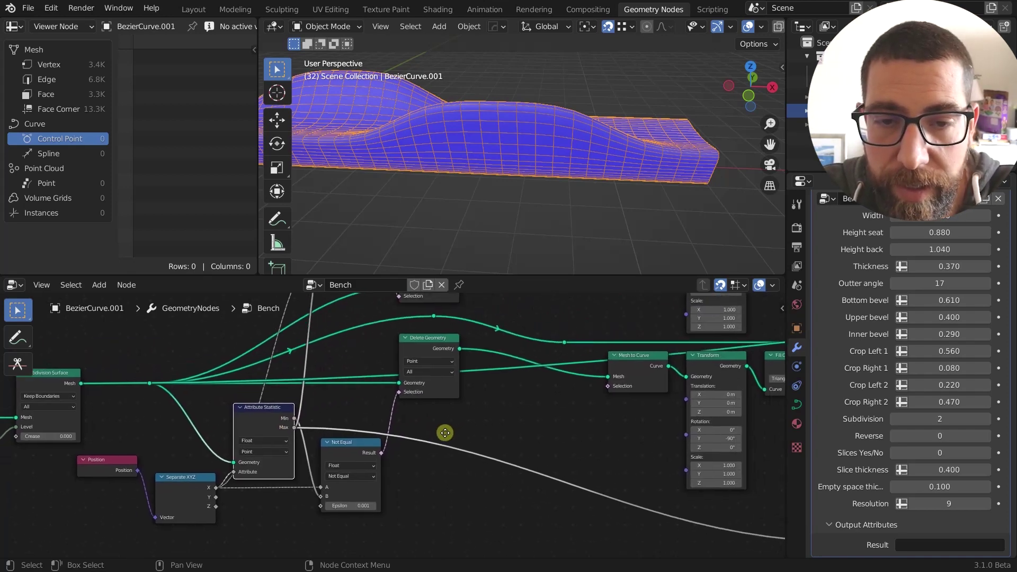
pyautogui.keyDown('ctrl'); pyautogui.keyDown('shift'); pyautogui.click(435, 349); pyautogui.keyUp('shift'); pyautogui.keyUp('ctrl')
pyautogui.scroll(-5, 511, 229)
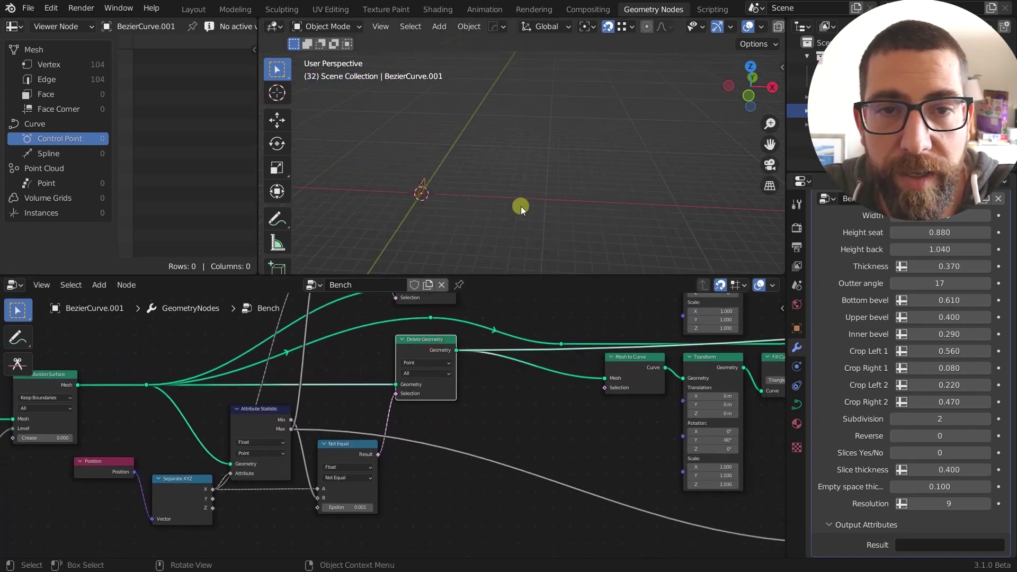
pyautogui.moveTo(520, 206); pyautogui.dragTo(532, 199, button='middle')
pyautogui.scroll(3, 392, 224)
pyautogui.scroll(2, 465, 234)
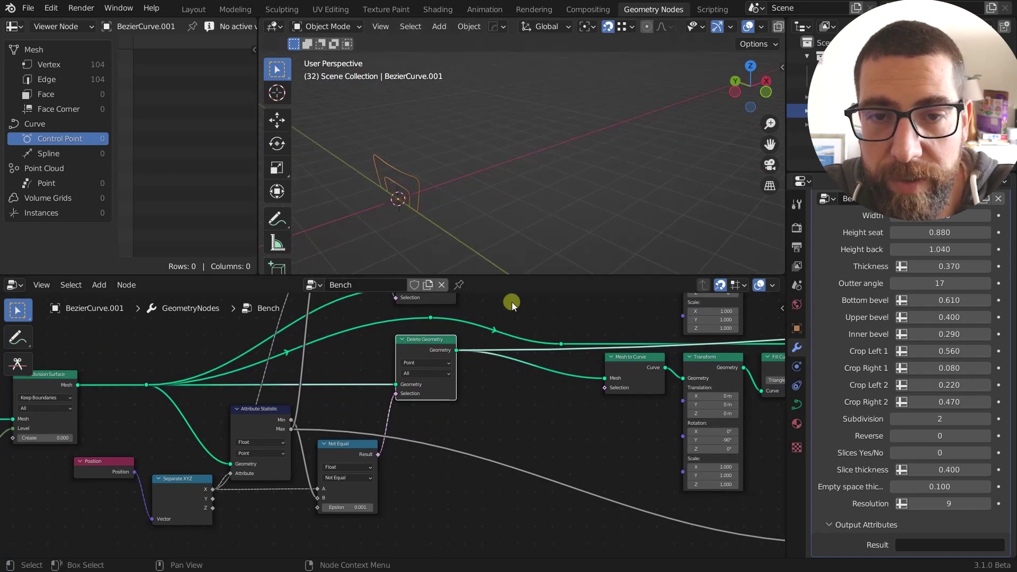
# Step: Preview the upper and lower Delete Geometry nodes alternately to compare the profiles at the two ends of the bench
pyautogui.moveTo(512, 302); pyautogui.dragTo(500, 368, button='middle')
pyautogui.keyDown('ctrl'); pyautogui.keyDown('shift'); pyautogui.click(419, 317); pyautogui.keyUp('shift'); pyautogui.keyUp('ctrl')
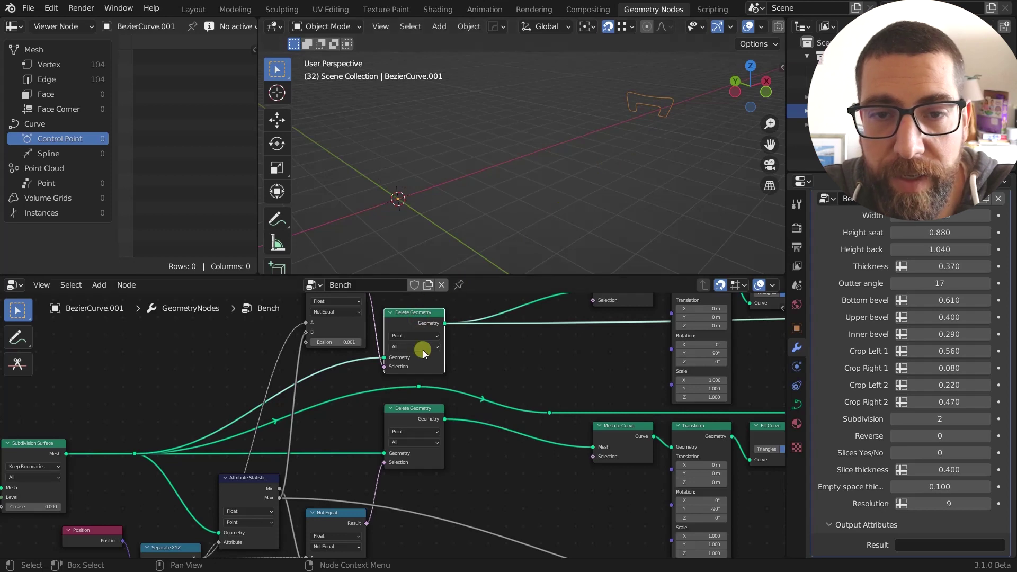
pyautogui.moveTo(424, 371); pyautogui.dragTo(422, 387, button='middle')
pyautogui.keyDown('ctrl'); pyautogui.keyDown('shift'); pyautogui.click(419, 427); pyautogui.keyUp('shift'); pyautogui.keyUp('ctrl')
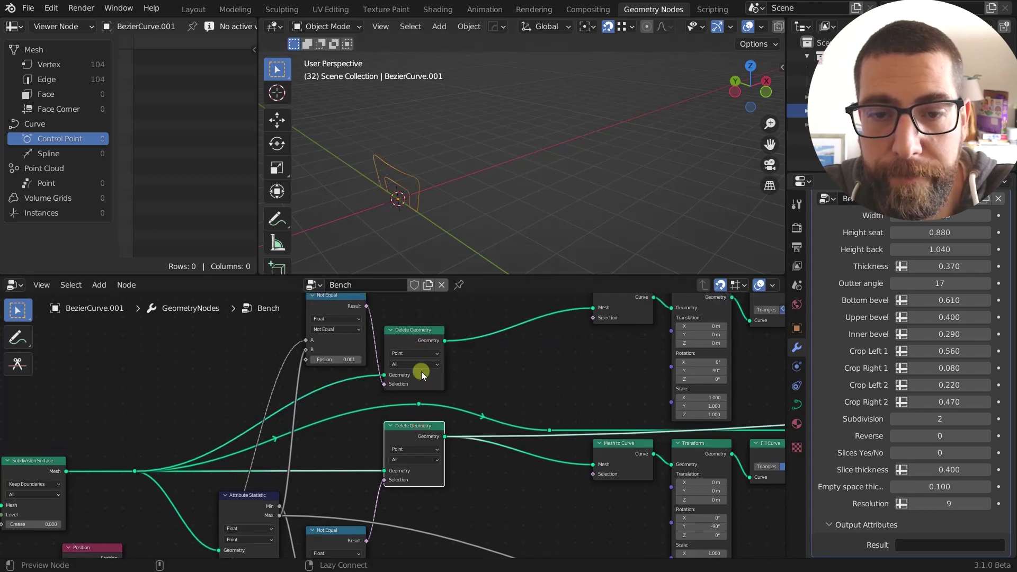
pyautogui.keyDown('ctrl'); pyautogui.keyDown('shift'); pyautogui.click(422, 331); pyautogui.keyUp('shift'); pyautogui.keyUp('ctrl')
pyautogui.keyDown('ctrl'); pyautogui.keyDown('shift'); pyautogui.click(418, 428); pyautogui.keyUp('shift'); pyautogui.keyUp('ctrl')
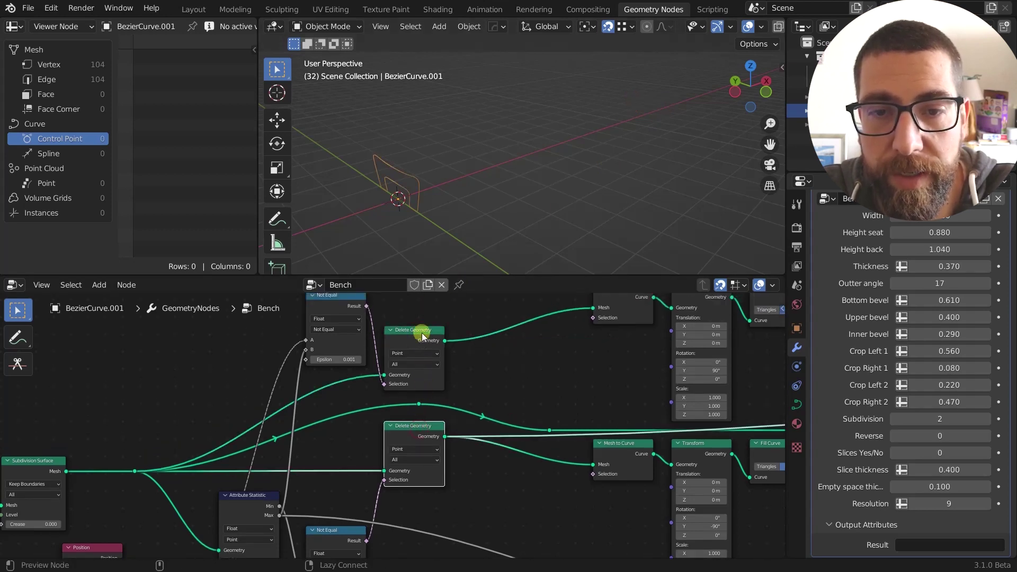
# Step: Preview the second group's Set Position node and set Crop Left 1 to 0.000, inspecting the backrest's changed end
pyautogui.scroll(-3, 431, 347)
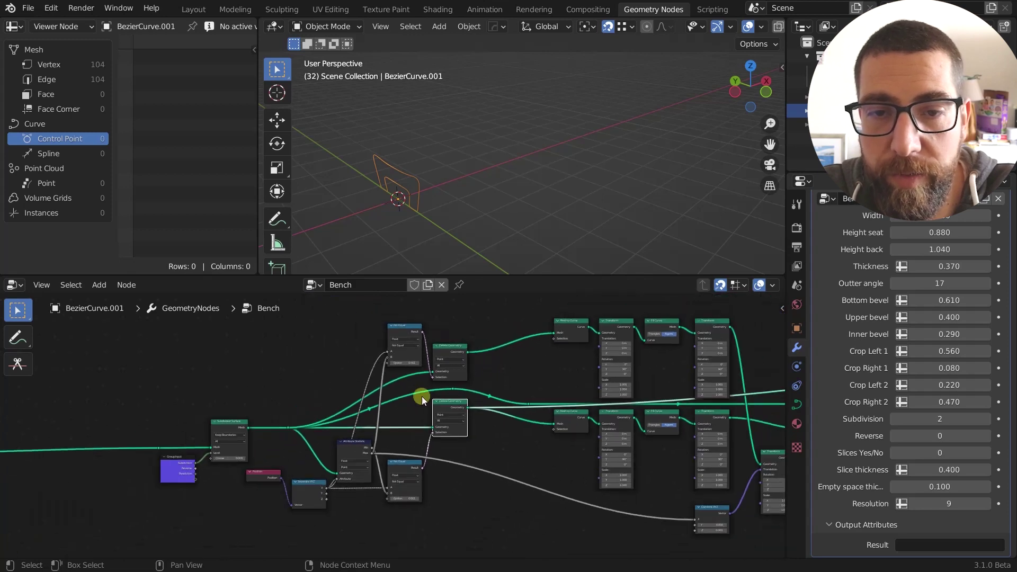
pyautogui.moveTo(259, 396); pyautogui.dragTo(463, 385, button='middle')
pyautogui.keyDown('ctrl'); pyautogui.keyDown('shift'); pyautogui.click(458, 413); pyautogui.keyUp('shift'); pyautogui.keyUp('ctrl')
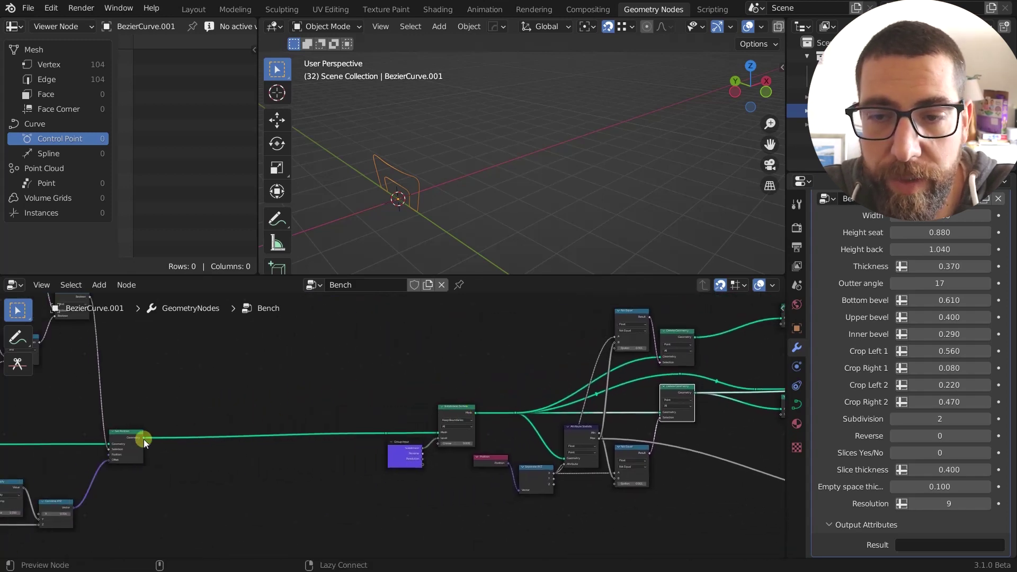
pyautogui.keyDown('ctrl'); pyautogui.keyDown('shift'); pyautogui.click(122, 433); pyautogui.keyUp('shift'); pyautogui.keyUp('ctrl')
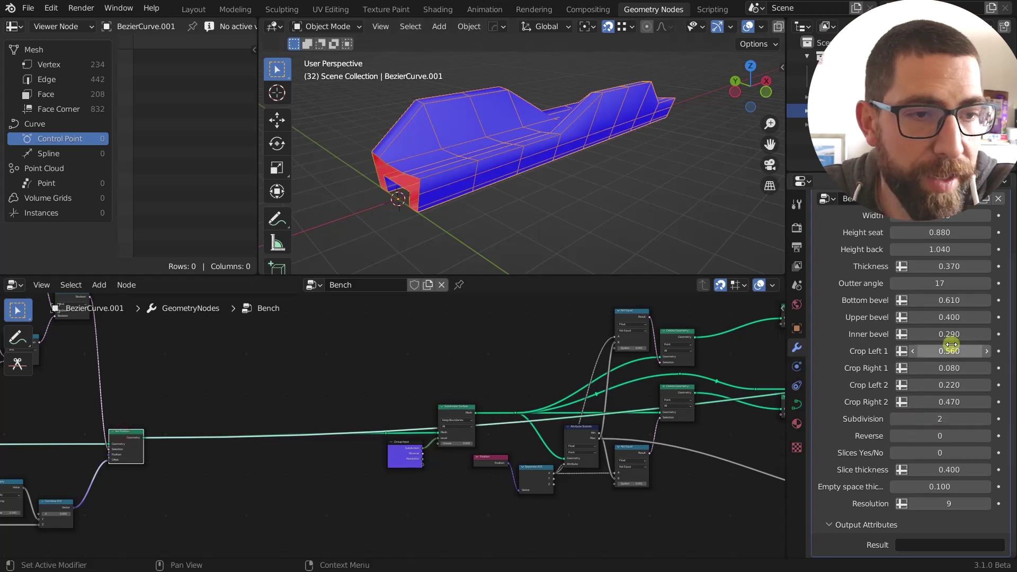
pyautogui.moveTo(949, 348); pyautogui.dragTo(870, 351)
pyautogui.moveTo(674, 159); pyautogui.dragTo(714, 112, button='middle')
pyautogui.moveTo(534, 122); pyautogui.dragTo(585, 125, button='middle')
pyautogui.scroll(-3, 450, 397)
pyautogui.moveTo(503, 361); pyautogui.dragTo(455, 360, button='middle')
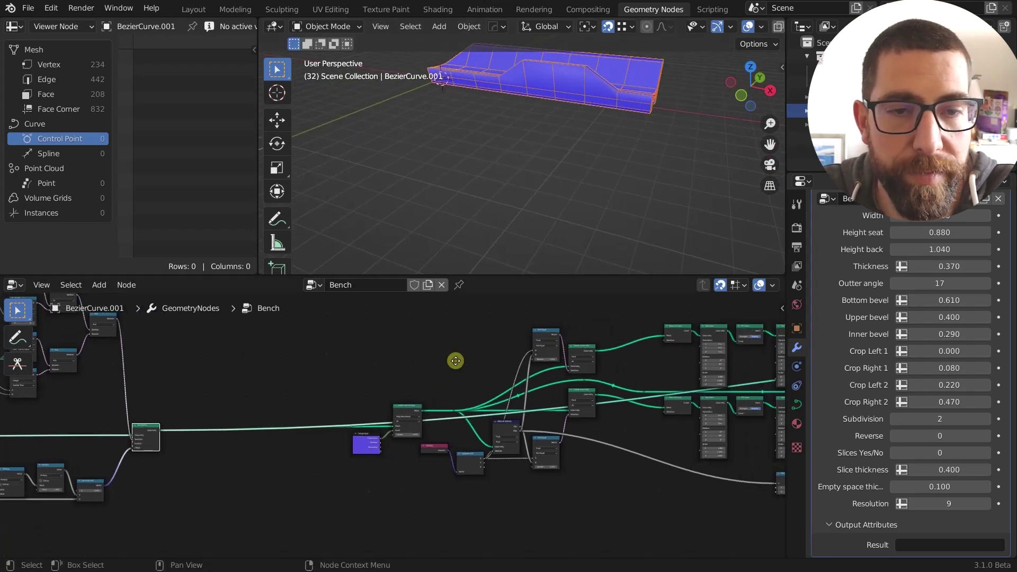
# Step: Preview both Delete Geometry nodes again to compare the end profiles with the backrest reaching one end of the bench
pyautogui.keyDown('ctrl'); pyautogui.keyDown('shift'); pyautogui.click(583, 356); pyautogui.keyUp('shift'); pyautogui.keyUp('ctrl')
pyautogui.moveTo(659, 99); pyautogui.dragTo(593, 65, button='middle')
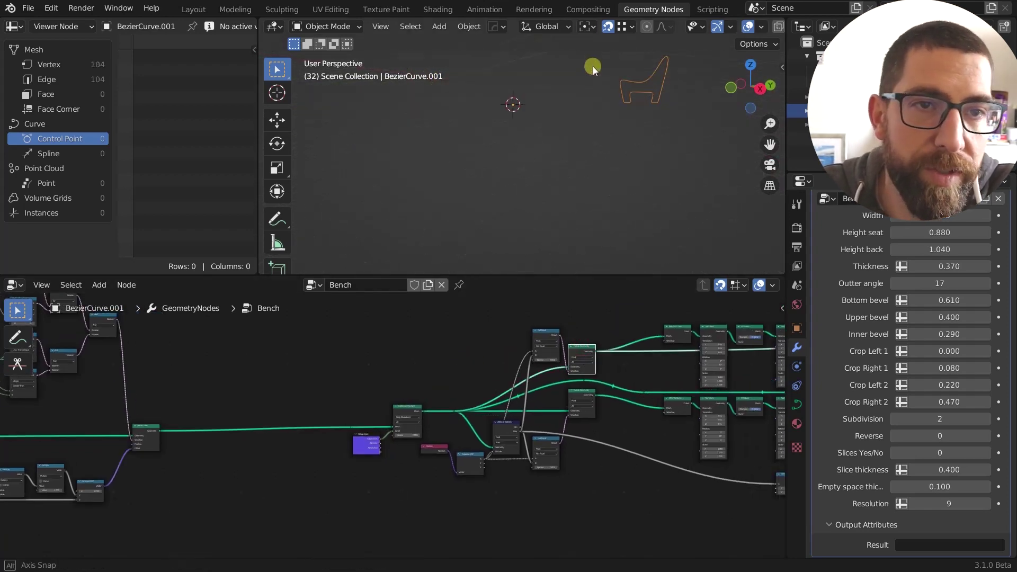
pyautogui.keyDown('ctrl'); pyautogui.keyDown('shift'); pyautogui.click(585, 392); pyautogui.keyUp('shift'); pyautogui.keyUp('ctrl')
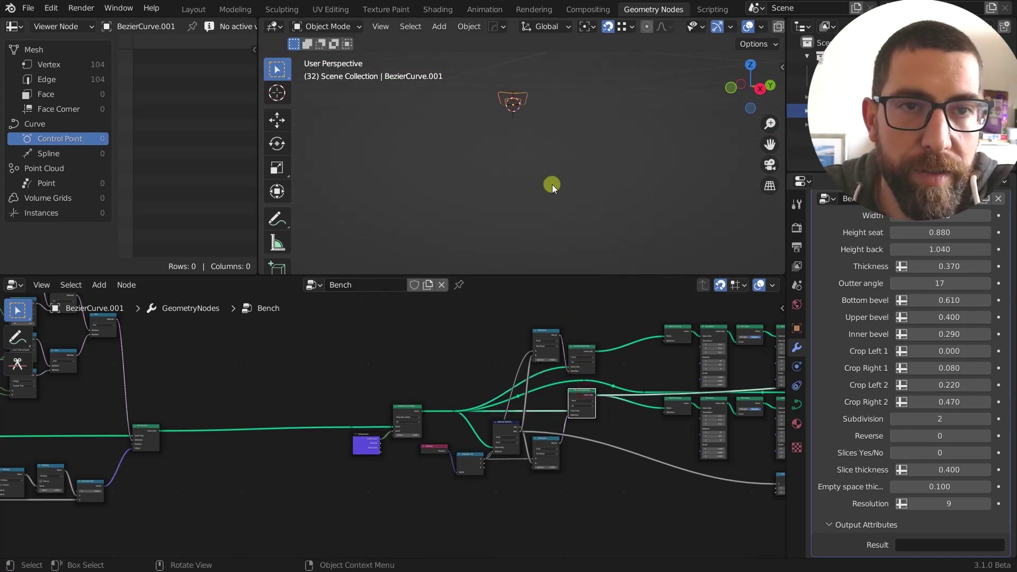
pyautogui.moveTo(552, 185); pyautogui.dragTo(594, 228, button='middle')
pyautogui.keyDown('ctrl'); pyautogui.keyDown('shift'); pyautogui.click(589, 352); pyautogui.keyUp('shift'); pyautogui.keyUp('ctrl')
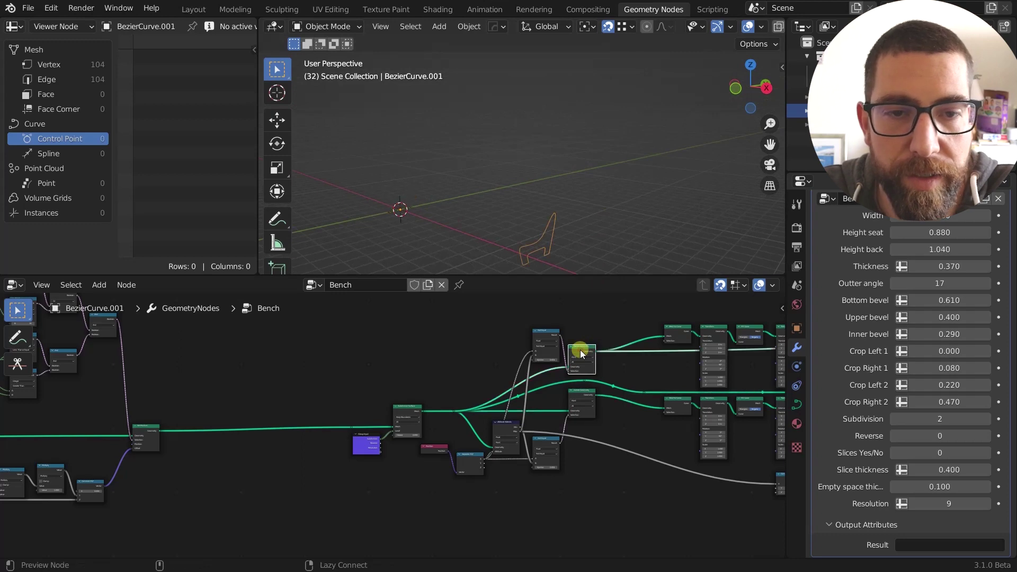
# Step: Preview the Subdivision Surface node's output to see the whole subdivided bench with its changed backrest
pyautogui.scroll(3, 611, 371)
pyautogui.moveTo(619, 386); pyautogui.dragTo(607, 366, button='middle')
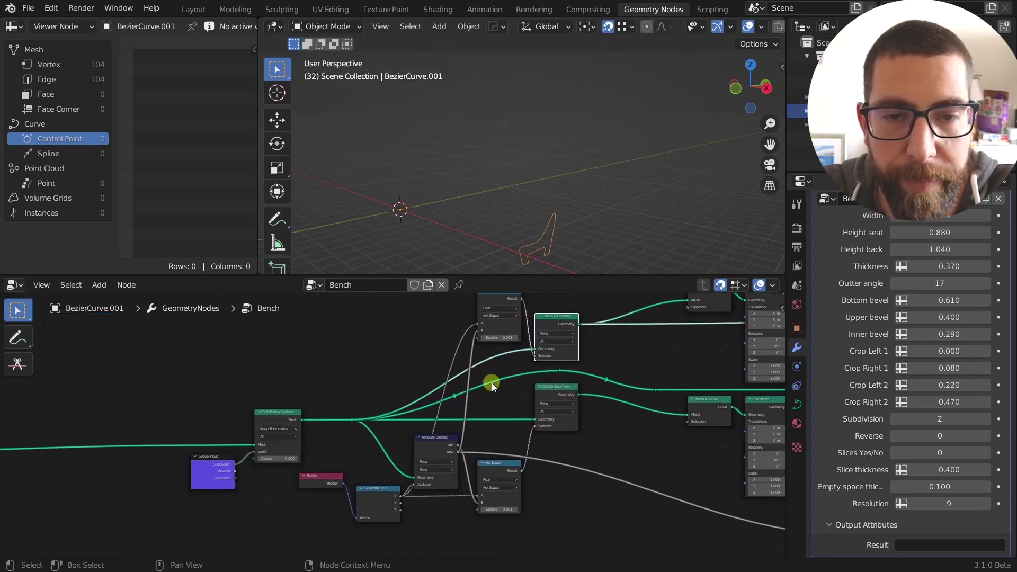
pyautogui.keyDown('ctrl'); pyautogui.keyDown('shift'); pyautogui.click(278, 417); pyautogui.keyUp('shift'); pyautogui.keyUp('ctrl')
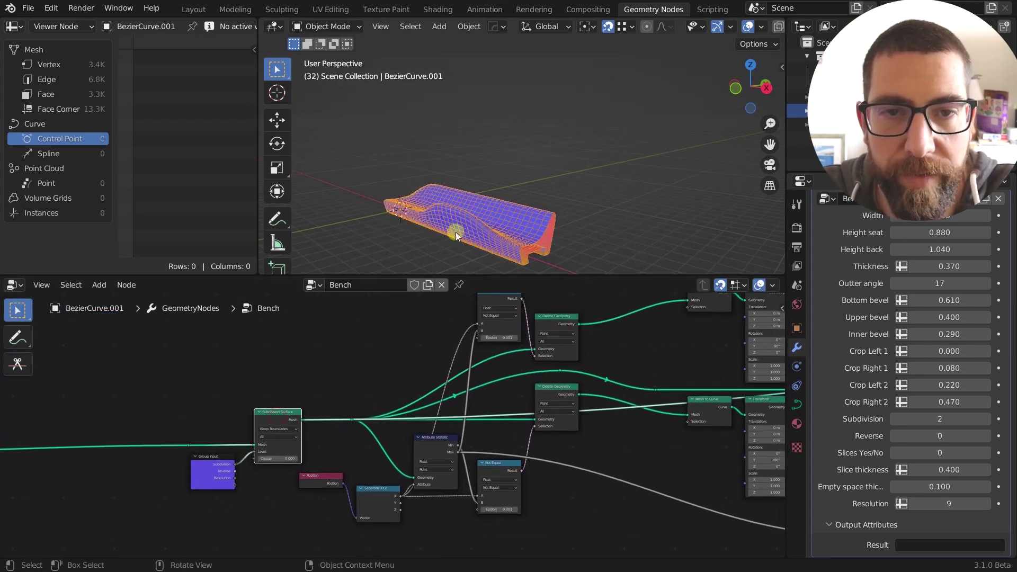
# Step: Orbit around the bench and preview the upper and lower Delete Geometry nodes to inspect each isolated end outline
pyautogui.moveTo(455, 232); pyautogui.dragTo(554, 265, button='middle')
pyautogui.keyDown('ctrl'); pyautogui.keyDown('shift'); pyautogui.click(562, 317); pyautogui.keyUp('shift'); pyautogui.keyUp('ctrl')
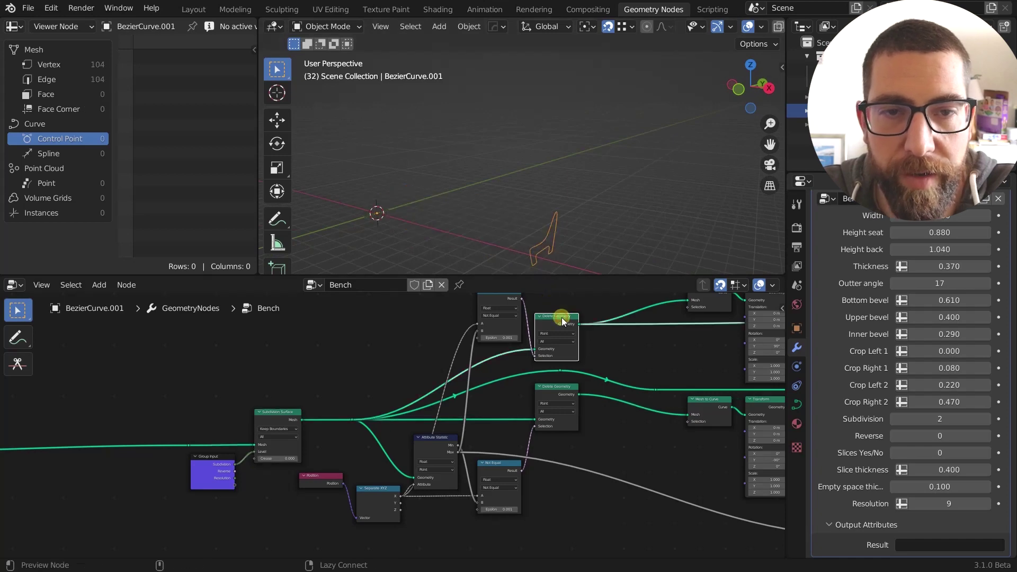
pyautogui.keyDown('ctrl'); pyautogui.keyDown('shift'); pyautogui.click(564, 385); pyautogui.keyUp('shift'); pyautogui.keyUp('ctrl')
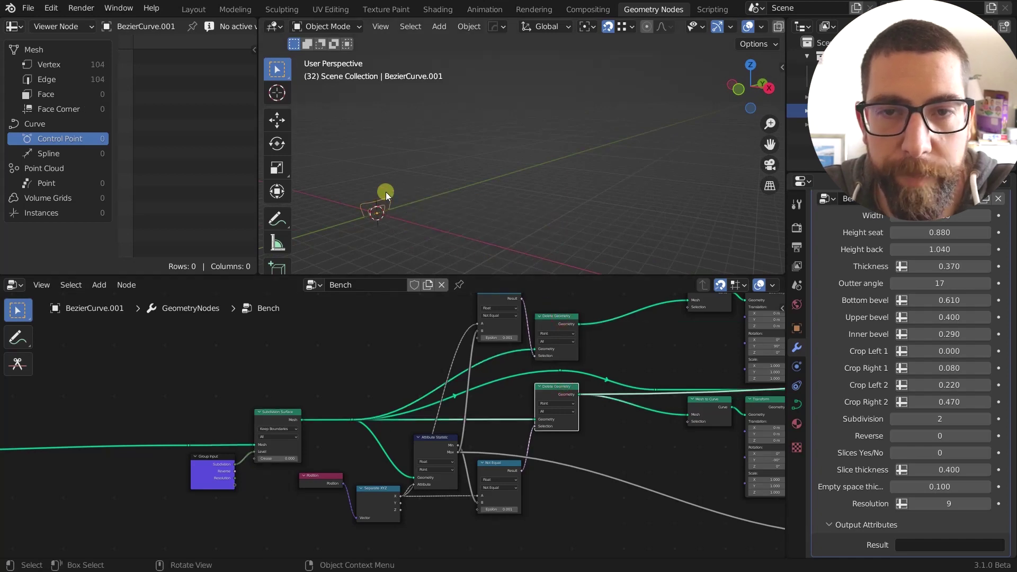
# Step: Preview the Join Geometry node's output to inspect the bench combined with its end faces
pyautogui.scroll(-6, 477, 359)
pyautogui.moveTo(583, 358); pyautogui.dragTo(403, 355, button='middle')
pyautogui.scroll(5, 402, 356)
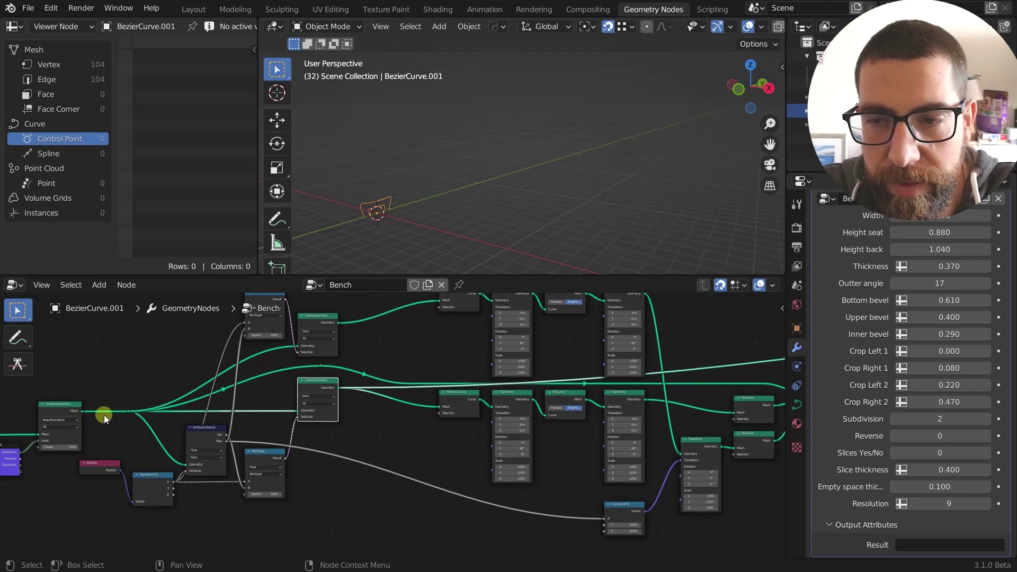
pyautogui.moveTo(467, 376); pyautogui.dragTo(389, 355, button='middle')
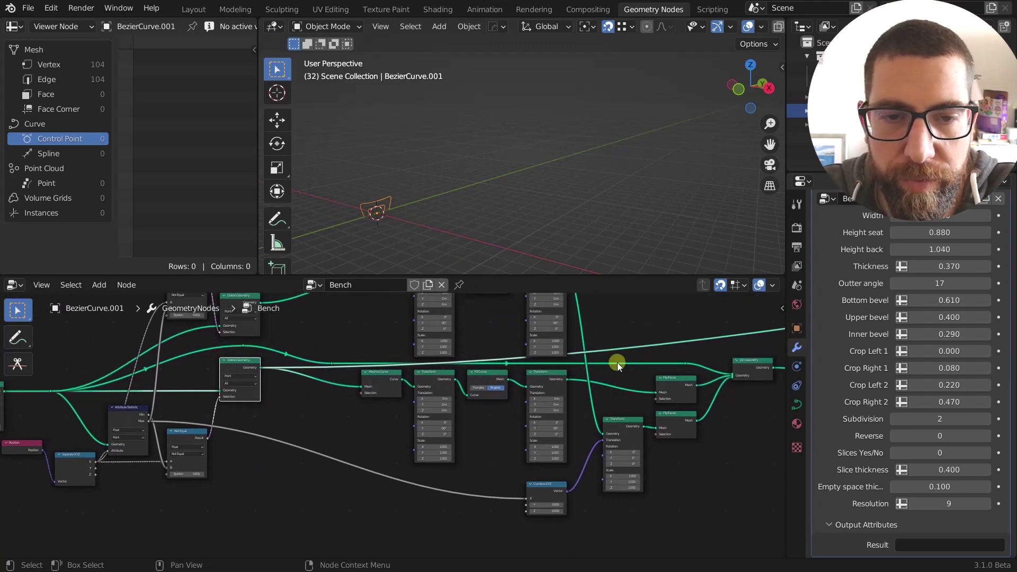
pyautogui.keyDown('ctrl'); pyautogui.keyDown('shift'); pyautogui.click(752, 361); pyautogui.keyUp('shift'); pyautogui.keyUp('ctrl')
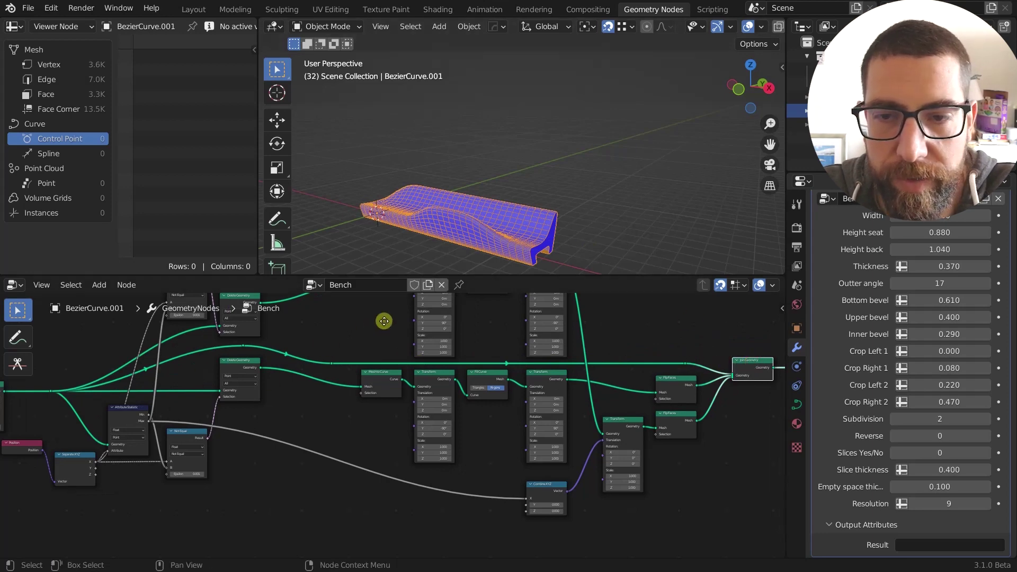
# Step: Preview the upper Delete Geometry node and take a closer look at the end profile with the backrest
pyautogui.moveTo(381, 318); pyautogui.dragTo(379, 377, button='middle')
pyautogui.keyDown('ctrl'); pyautogui.keyDown('shift'); pyautogui.click(228, 370); pyautogui.keyUp('shift'); pyautogui.keyUp('ctrl')
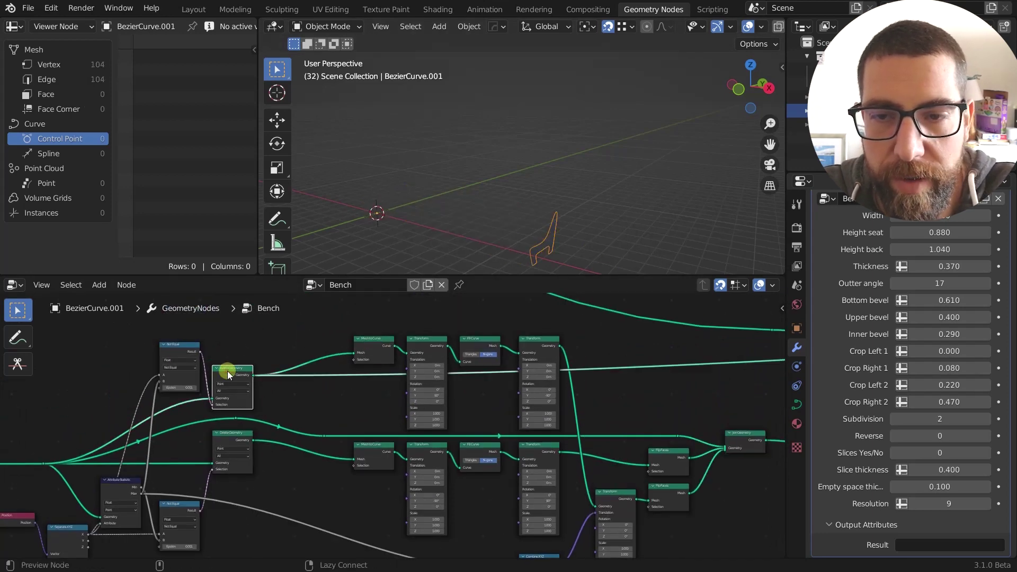
pyautogui.scroll(8, 551, 248)
pyautogui.scroll(-6, 568, 176)
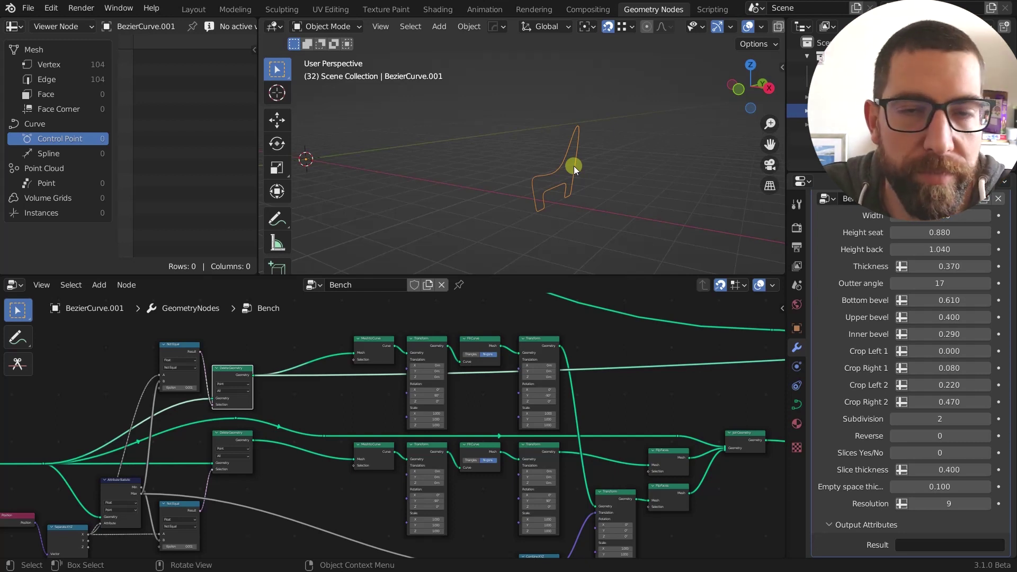
pyautogui.scroll(2, 460, 318)
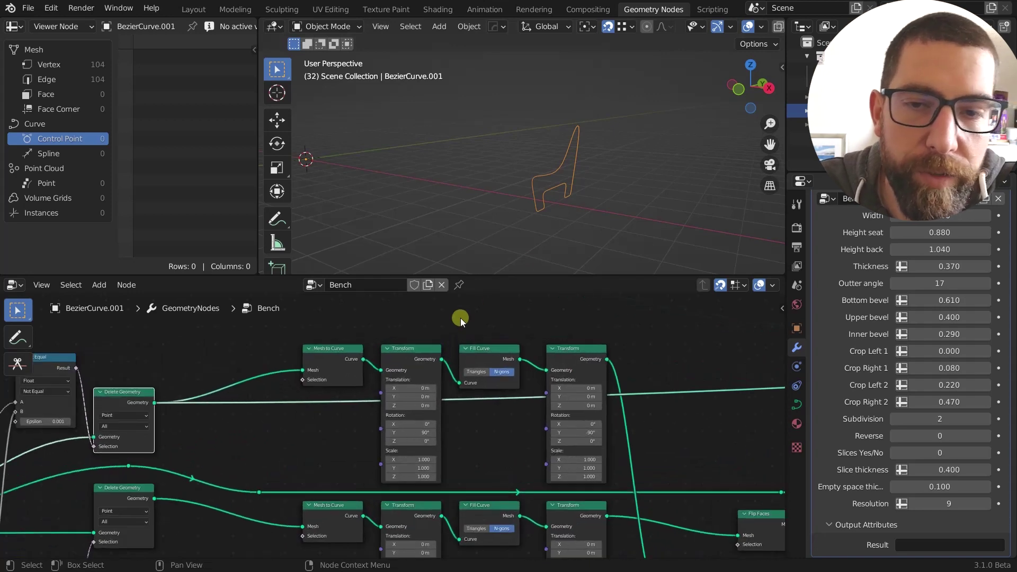
# Step: Preview the upper branch's Mesh to Curve node to examine the end profile as a curve
pyautogui.click(325, 356)
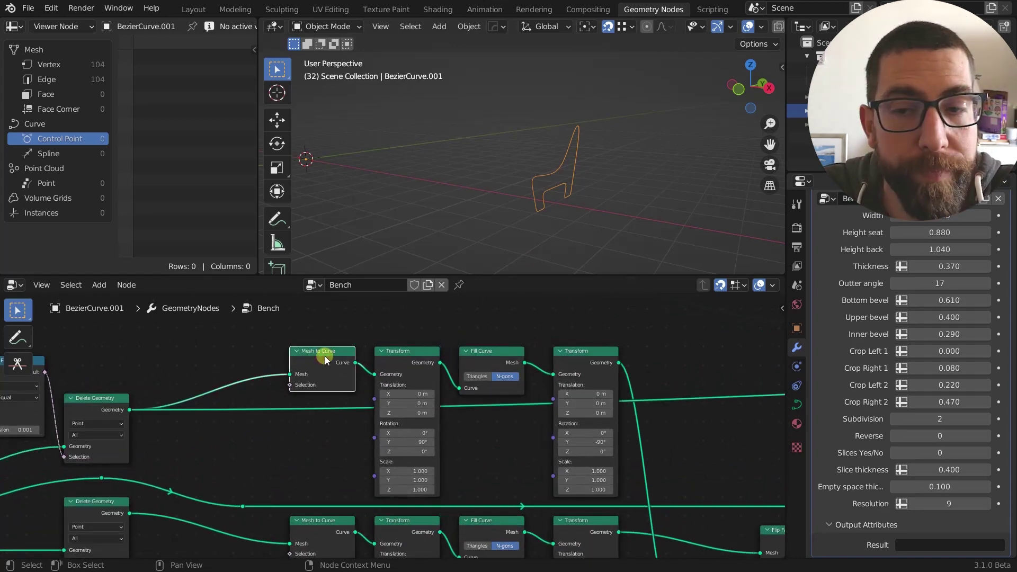
pyautogui.keyDown('ctrl'); pyautogui.keyDown('shift'); pyautogui.click(326, 356); pyautogui.keyUp('shift'); pyautogui.keyUp('ctrl')
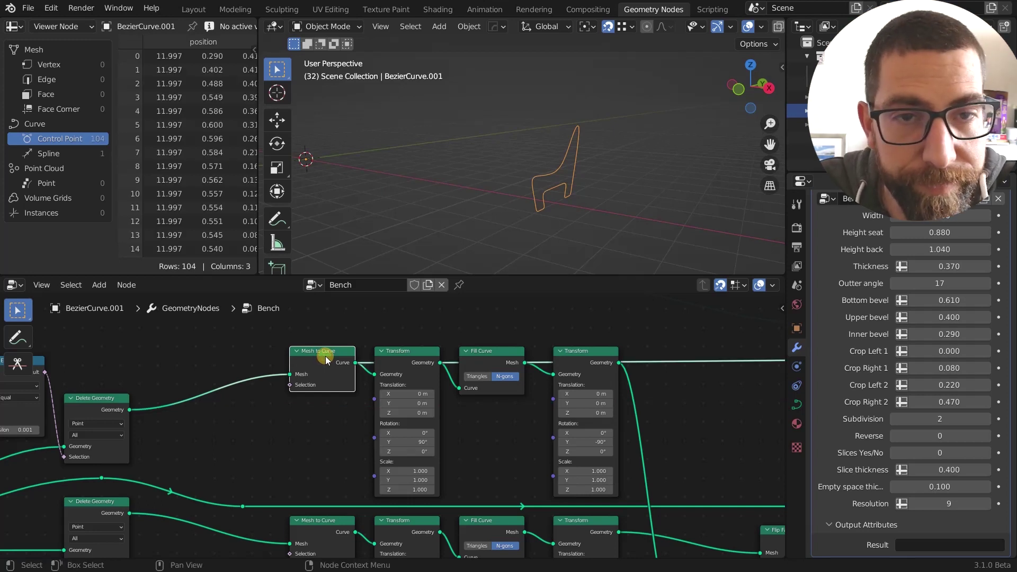
pyautogui.moveTo(319, 357); pyautogui.dragTo(268, 349, button='middle')
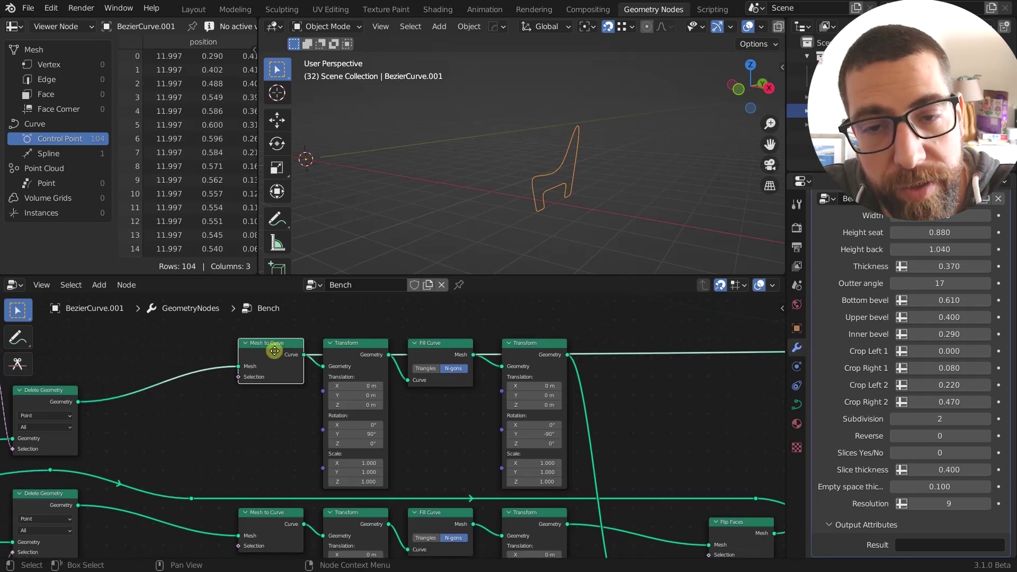
# Step: Temporarily mute the Transform node before the upper Fill Curve, inspect the Fill Curve output without that rotation, and unmute the node
pyautogui.click(361, 345)
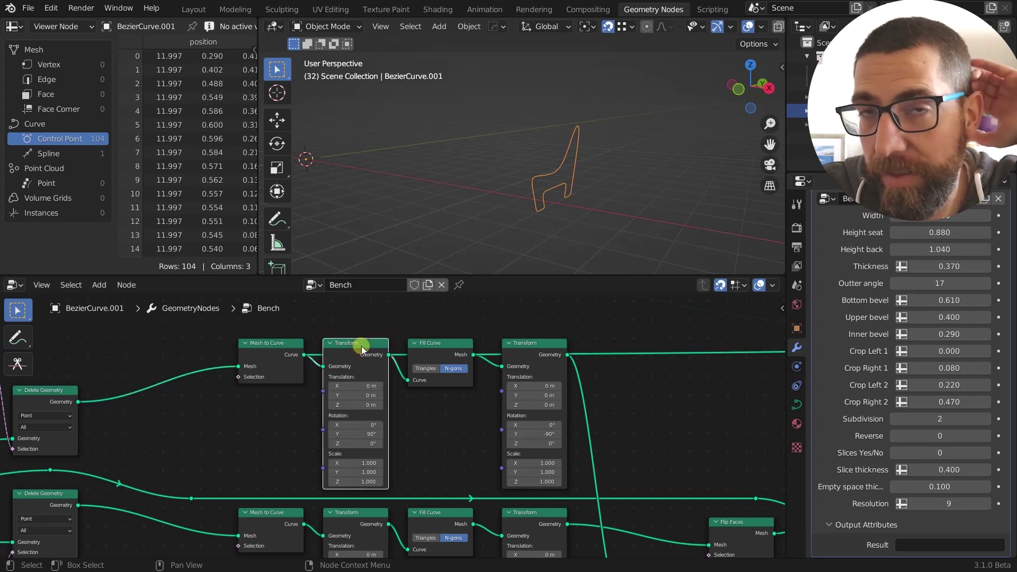
pyautogui.click(433, 345)
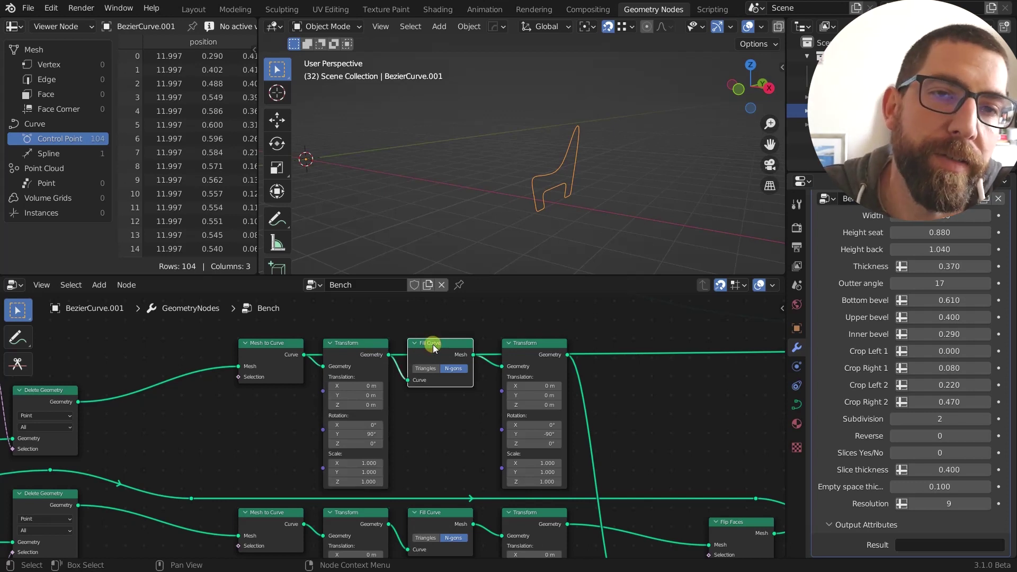
pyautogui.click(355, 348)
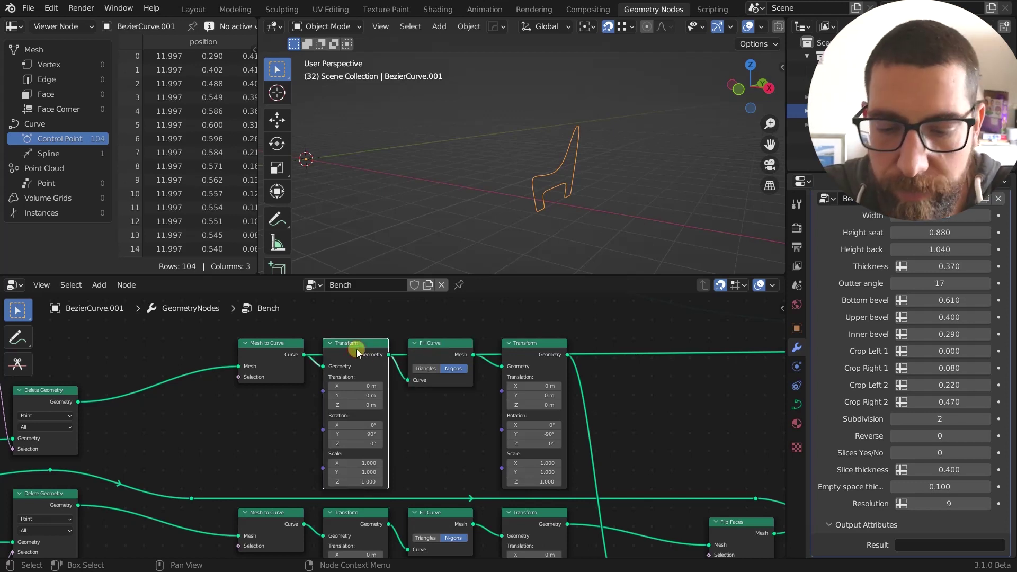
pyautogui.press('m')
pyautogui.click(435, 349)
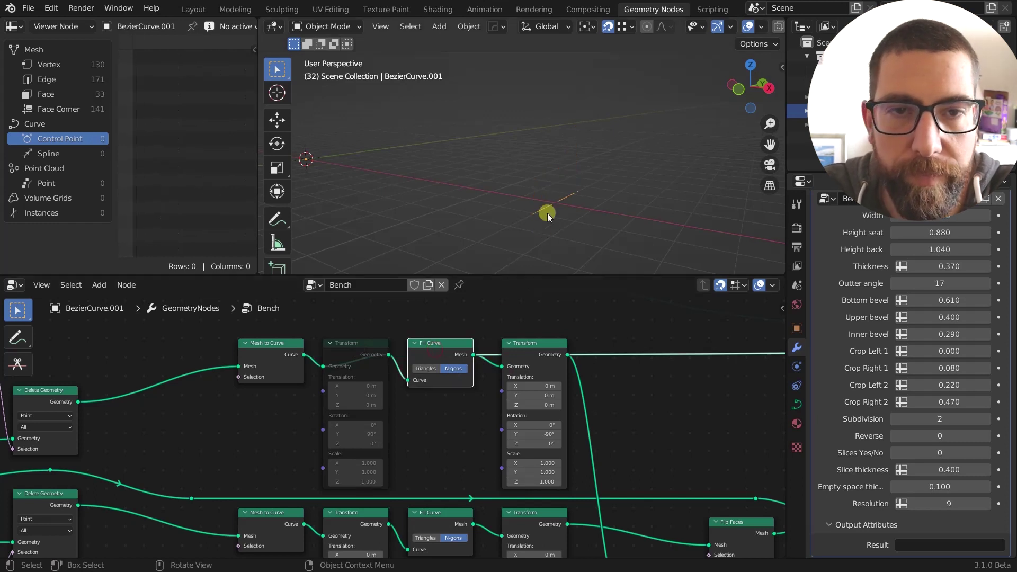
pyautogui.moveTo(549, 212); pyautogui.dragTo(570, 215, button='middle')
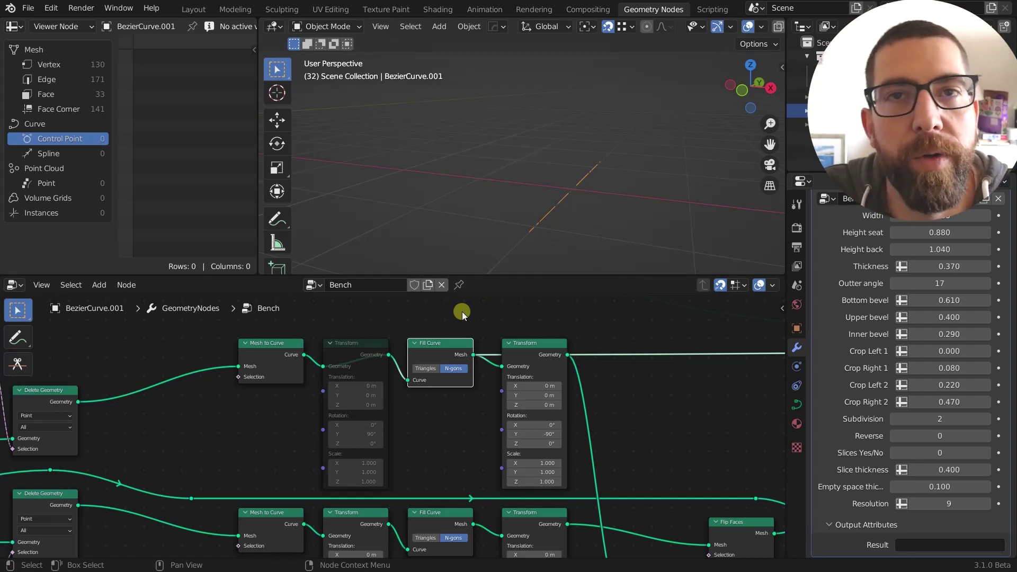
pyautogui.click(358, 348)
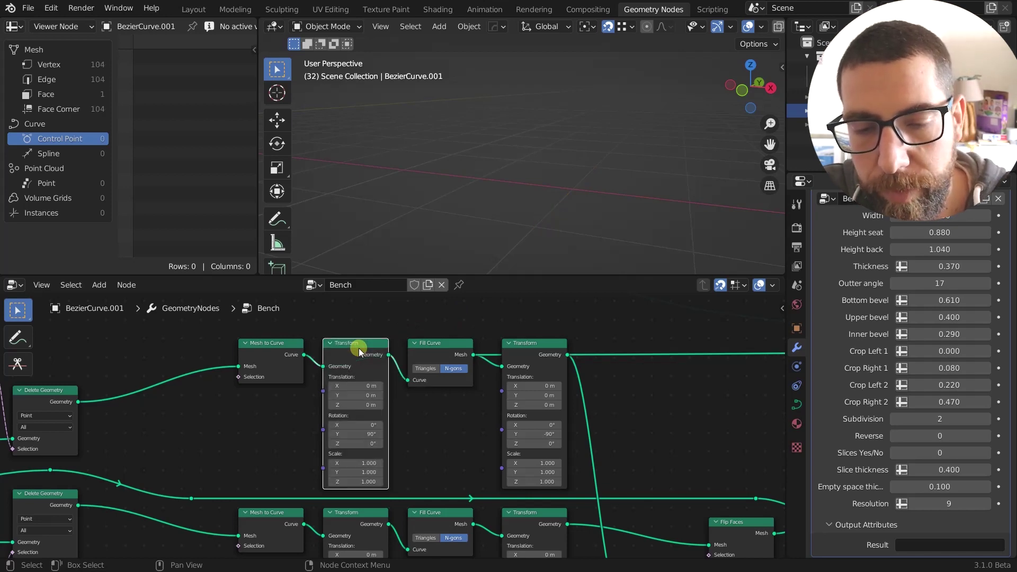
# Step: Preview the upper branch's first Transform node and examine the profile curve rotated 90° about Y
pyautogui.keyDown('ctrl'); pyautogui.keyDown('shift'); pyautogui.click(358, 348); pyautogui.keyUp('shift'); pyautogui.keyUp('ctrl')
pyautogui.scroll(-2, 376, 329)
pyautogui.scroll(-2, 376, 328)
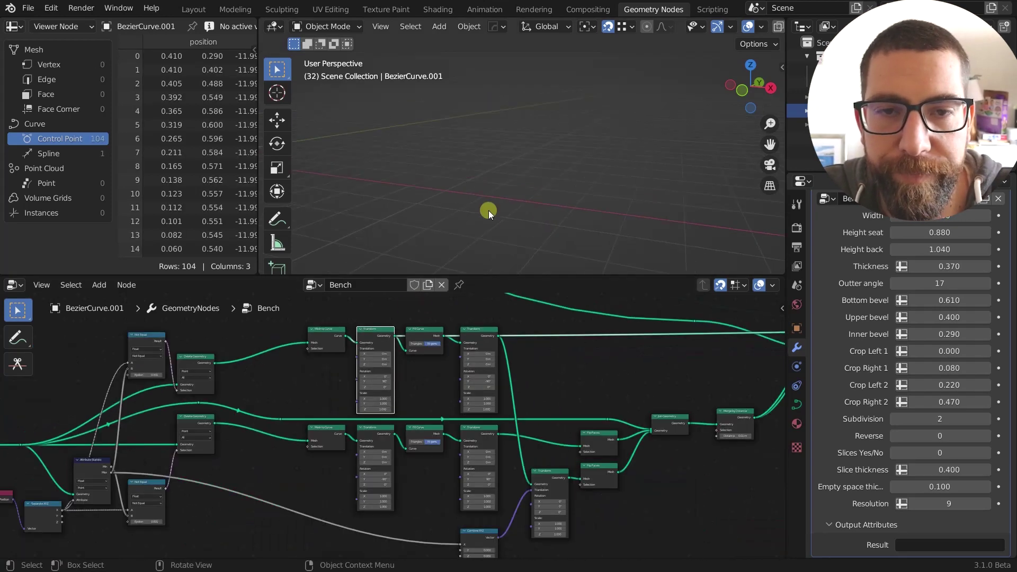
pyautogui.scroll(-3, 469, 202)
pyautogui.scroll(4, 438, 236)
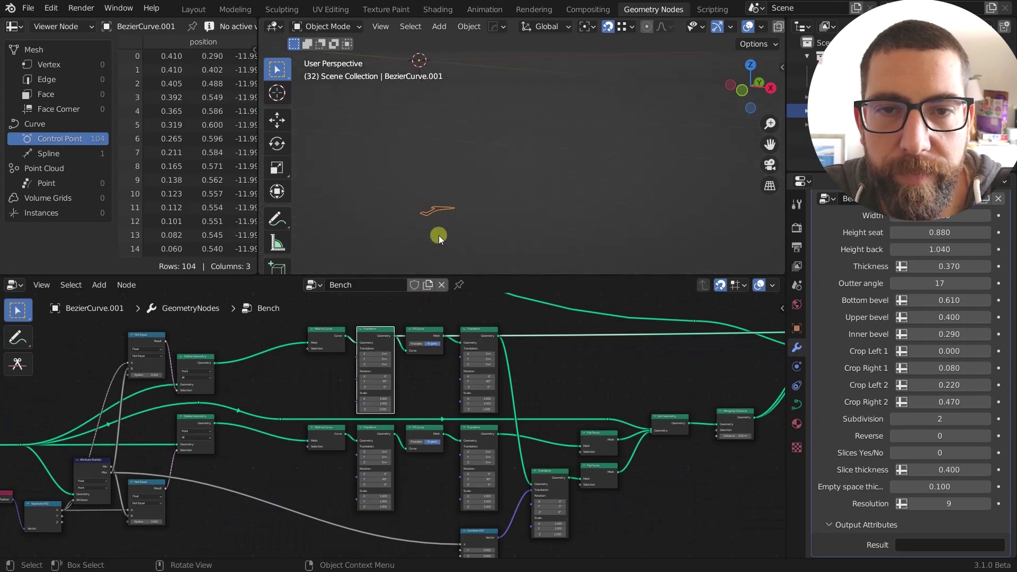
pyautogui.scroll(3, 442, 217)
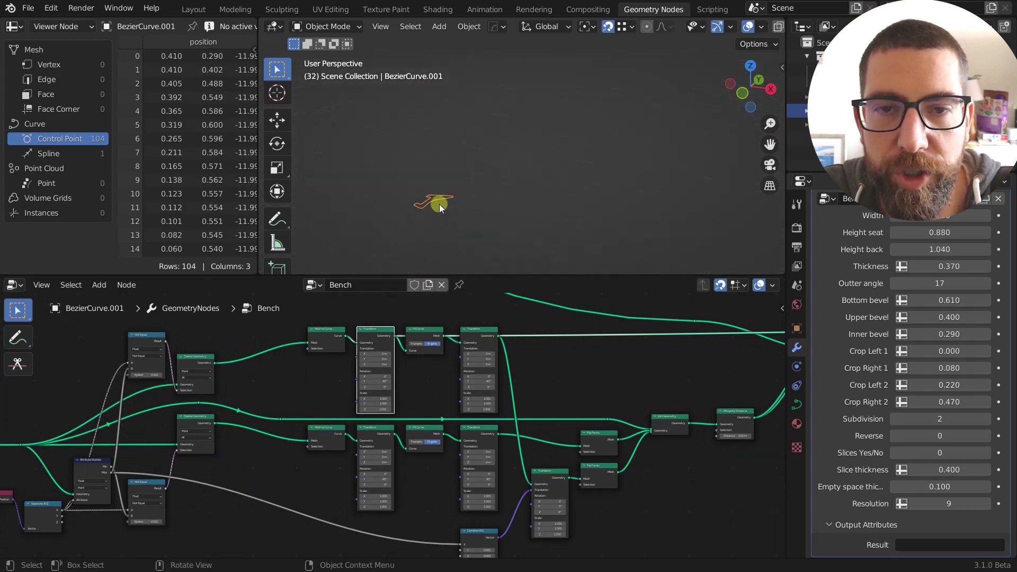
pyautogui.scroll(-3, 440, 204)
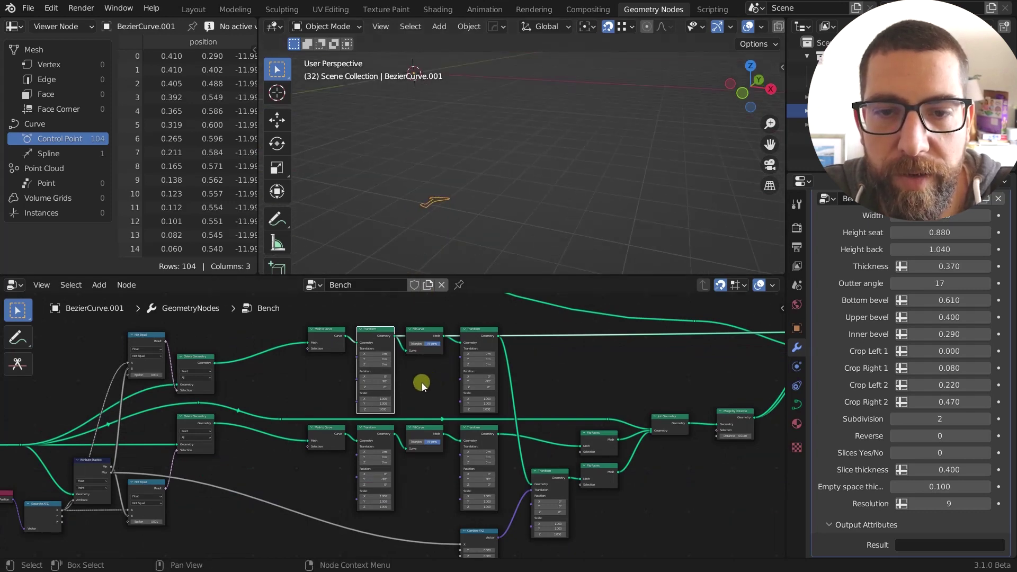
pyautogui.scroll(1, 386, 385)
pyautogui.scroll(1, 386, 385)
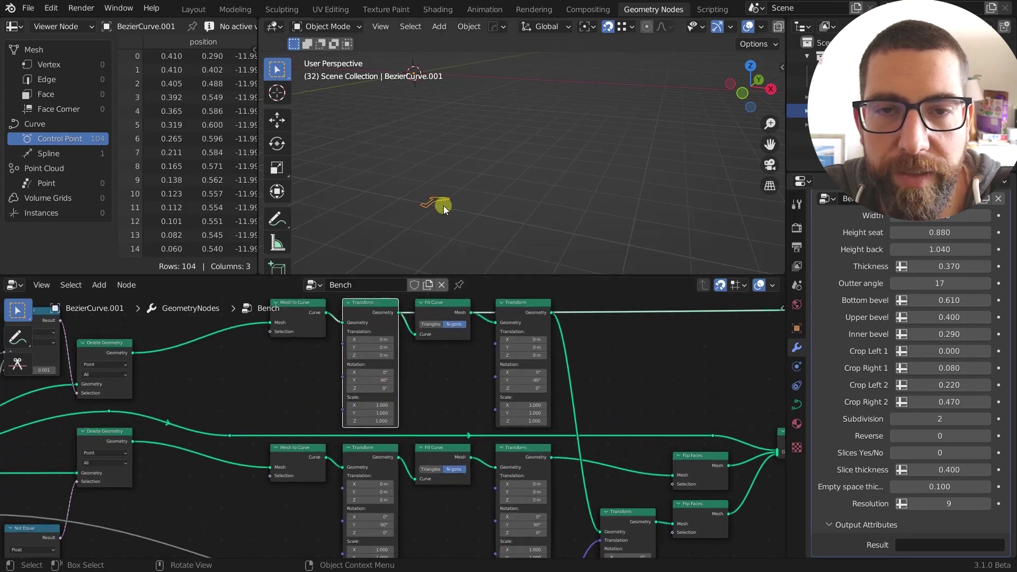
# Step: Preview the upper Fill Curve node and inspect the filled profile from close up near the origin
pyautogui.moveTo(455, 306); pyautogui.dragTo(443, 347, button='middle')
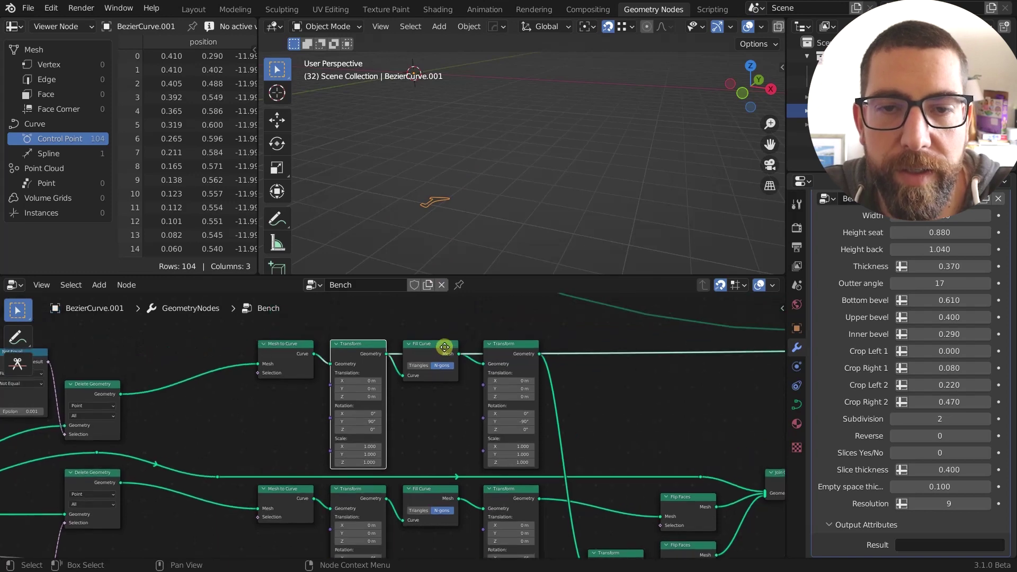
pyautogui.keyDown('ctrl'); pyautogui.keyDown('shift'); pyautogui.click(437, 349); pyautogui.keyUp('shift'); pyautogui.keyUp('ctrl')
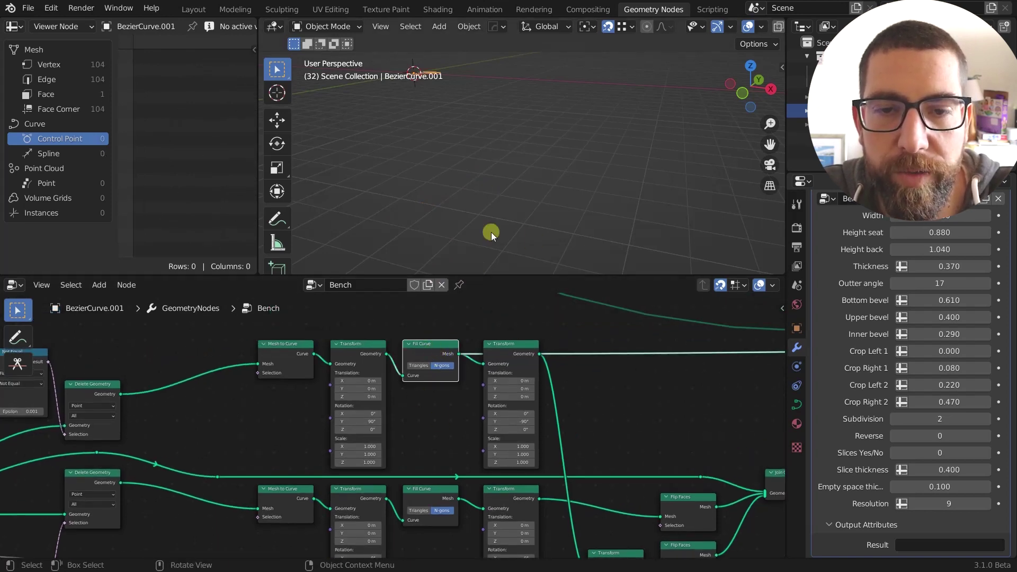
pyautogui.moveTo(492, 232); pyautogui.dragTo(446, 131, button='middle')
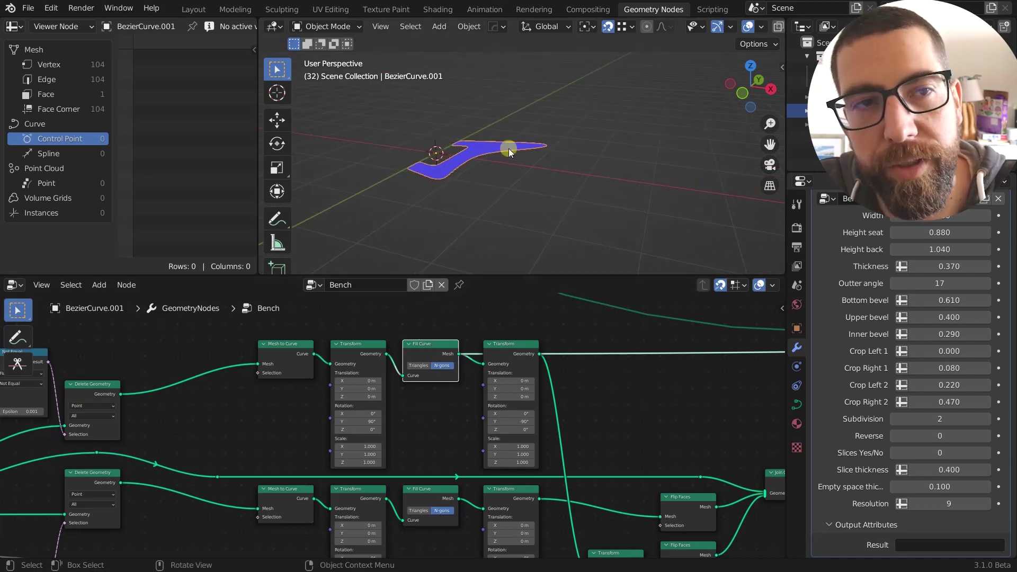
# Step: Preview the upper first Transform node and its Fill Curve node in turn to compare the profile's position before and after filling
pyautogui.keyDown('ctrl'); pyautogui.keyDown('shift'); pyautogui.click(366, 346); pyautogui.keyUp('shift'); pyautogui.keyUp('ctrl')
pyautogui.scroll(-12, 520, 177)
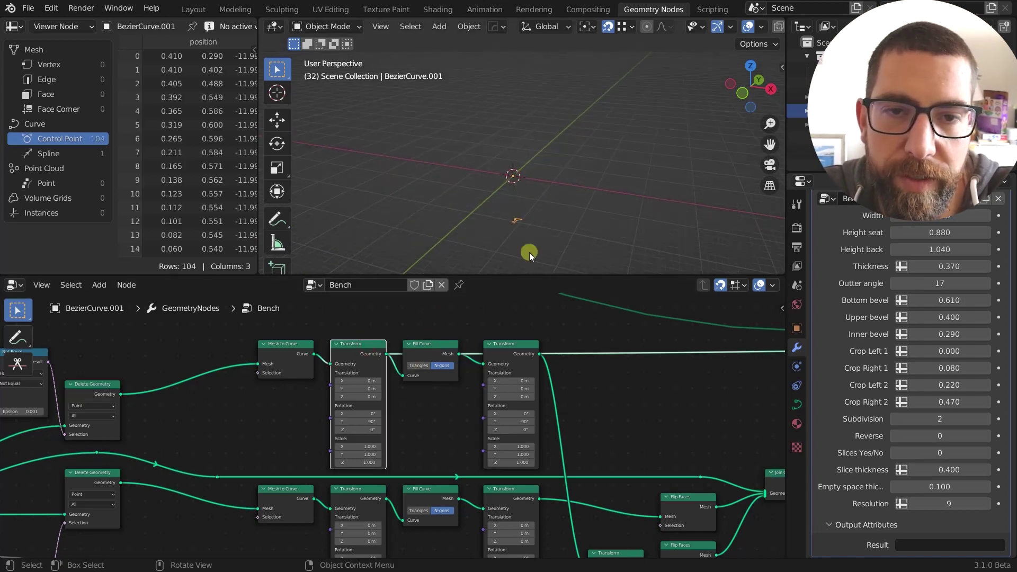
pyautogui.scroll(4, 530, 252)
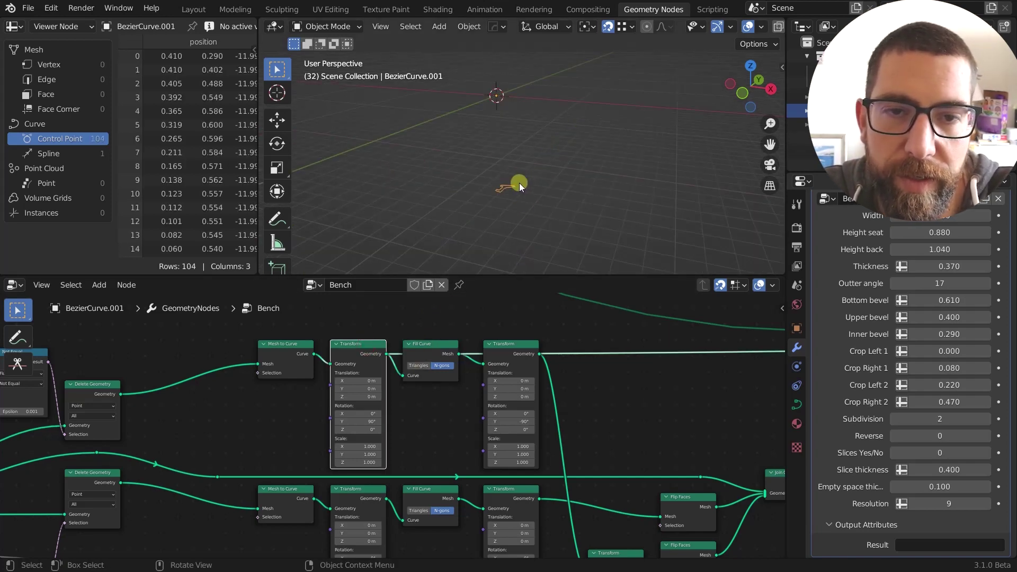
pyautogui.keyDown('ctrl'); pyautogui.keyDown('shift'); pyautogui.click(435, 346); pyautogui.keyUp('shift'); pyautogui.keyUp('ctrl')
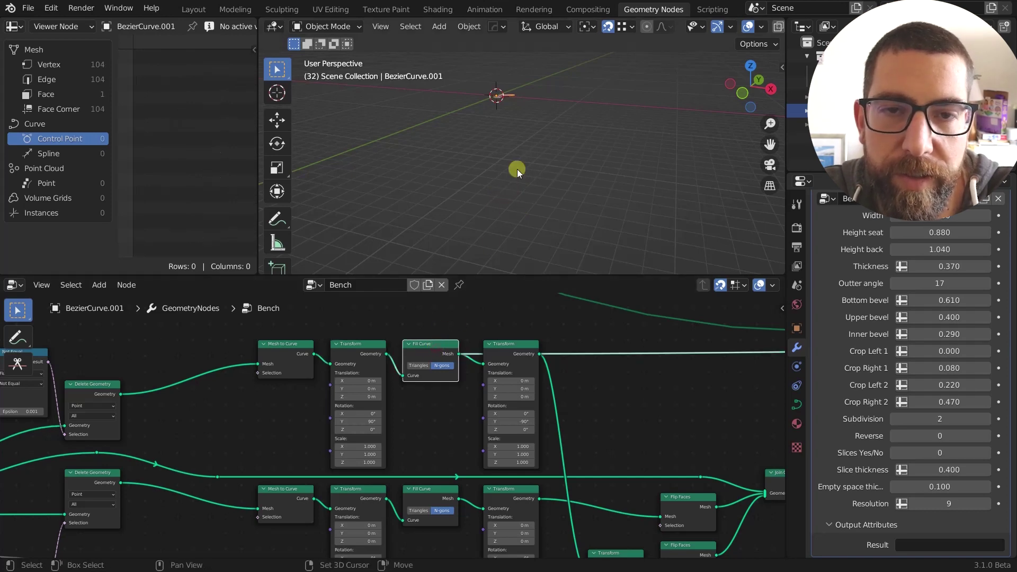
pyautogui.scroll(6, 505, 79)
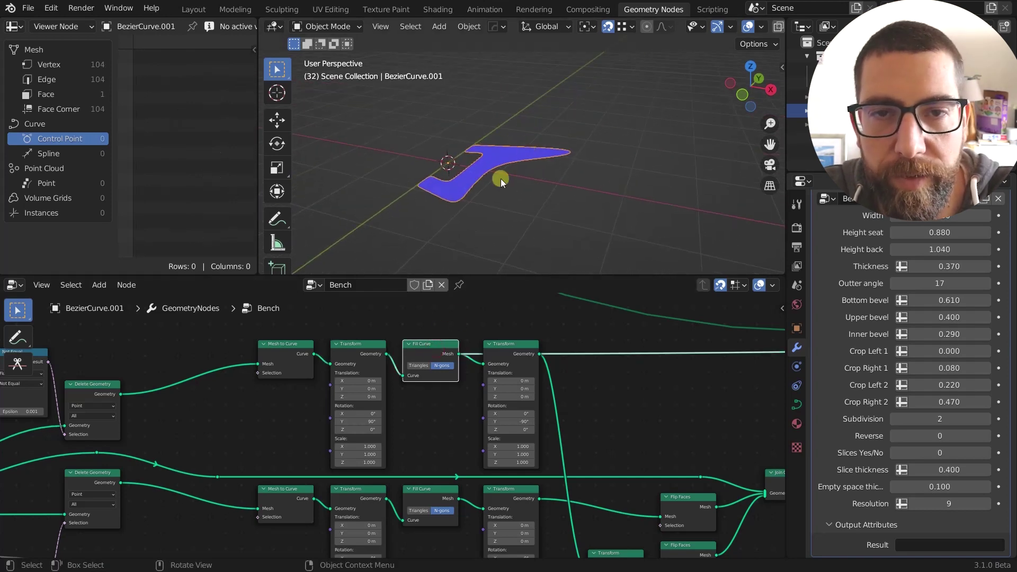
# Step: Preview the lower and upper Fill Curve nodes in turn to compare the filled faces of both bench ends
pyautogui.scroll(-2, 429, 343)
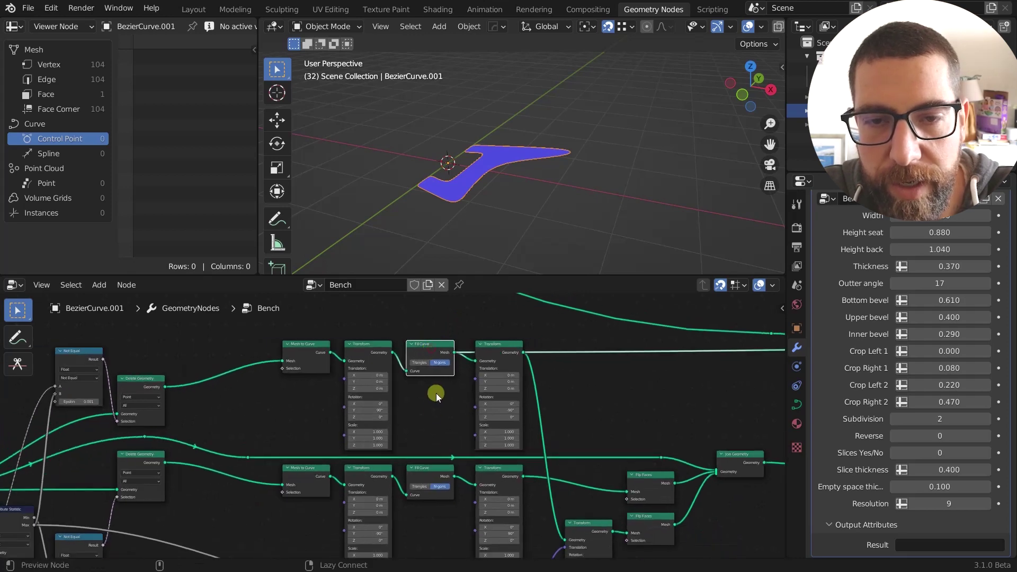
pyautogui.keyDown('ctrl'); pyautogui.keyDown('shift'); pyautogui.click(430, 470); pyautogui.keyUp('shift'); pyautogui.keyUp('ctrl')
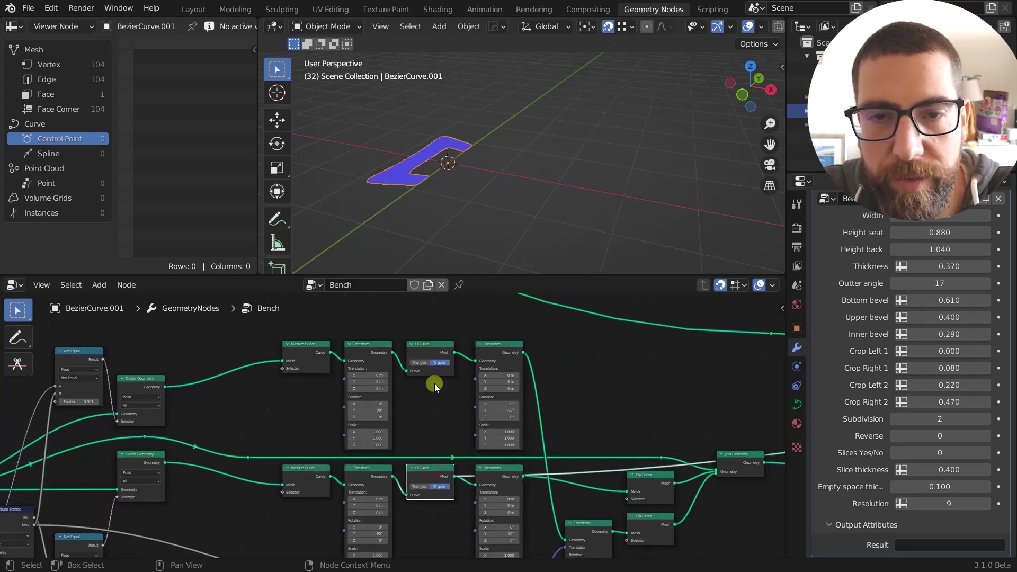
pyautogui.keyDown('ctrl'); pyautogui.keyDown('shift'); pyautogui.click(430, 348); pyautogui.keyUp('shift'); pyautogui.keyUp('ctrl')
# Step: Preview the Transform nodes after the upper and lower Fill Curve nodes to inspect both filled profiles rotated back upright
pyautogui.moveTo(484, 336); pyautogui.dragTo(421, 318, button='middle')
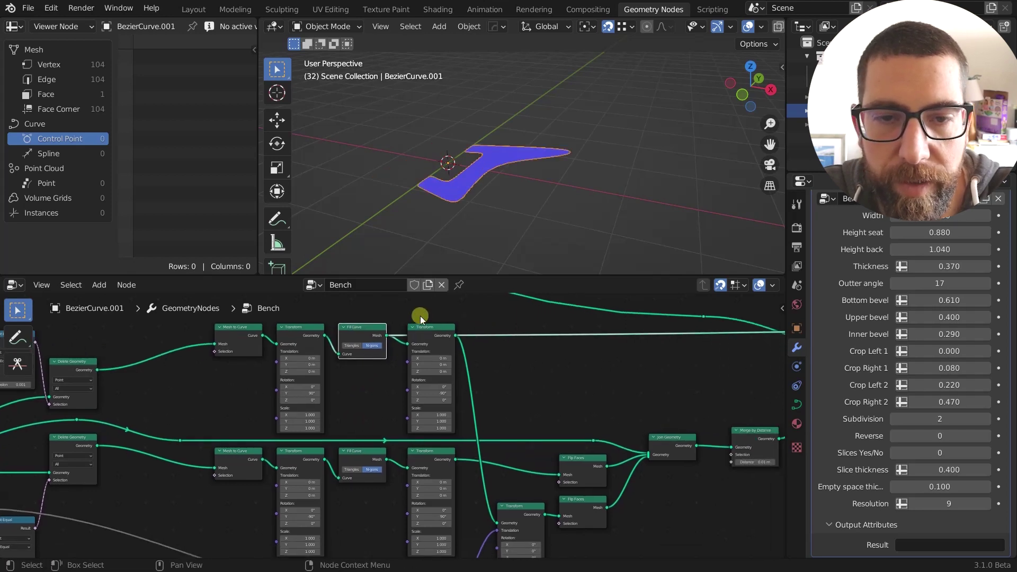
pyautogui.keyDown('ctrl'); pyautogui.keyDown('shift'); pyautogui.click(435, 326); pyautogui.keyUp('shift'); pyautogui.keyUp('ctrl')
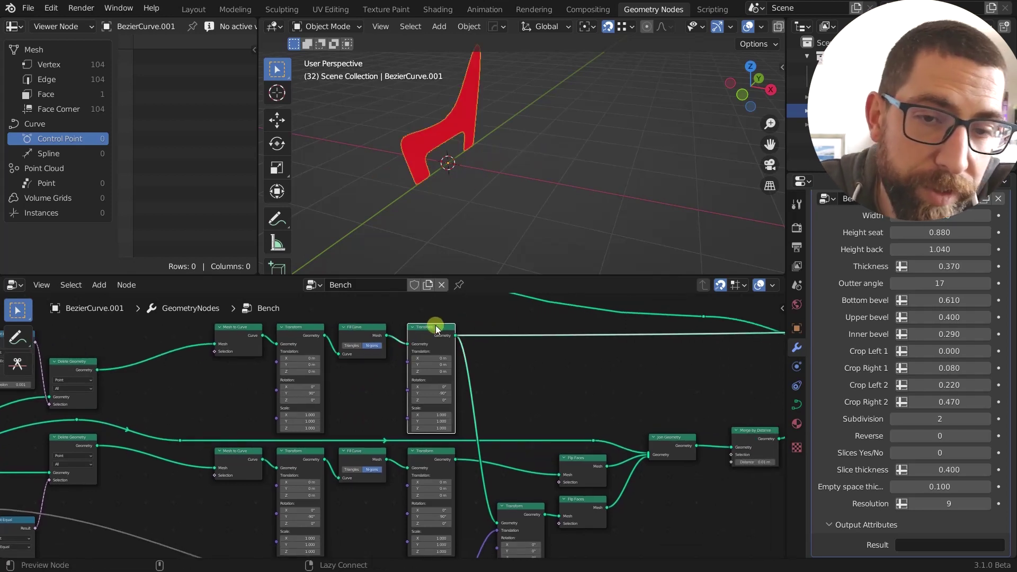
pyautogui.moveTo(446, 339); pyautogui.dragTo(468, 332, button='middle')
pyautogui.keyDown('ctrl'); pyautogui.keyDown('shift'); pyautogui.click(414, 397); pyautogui.keyUp('shift'); pyautogui.keyUp('ctrl')
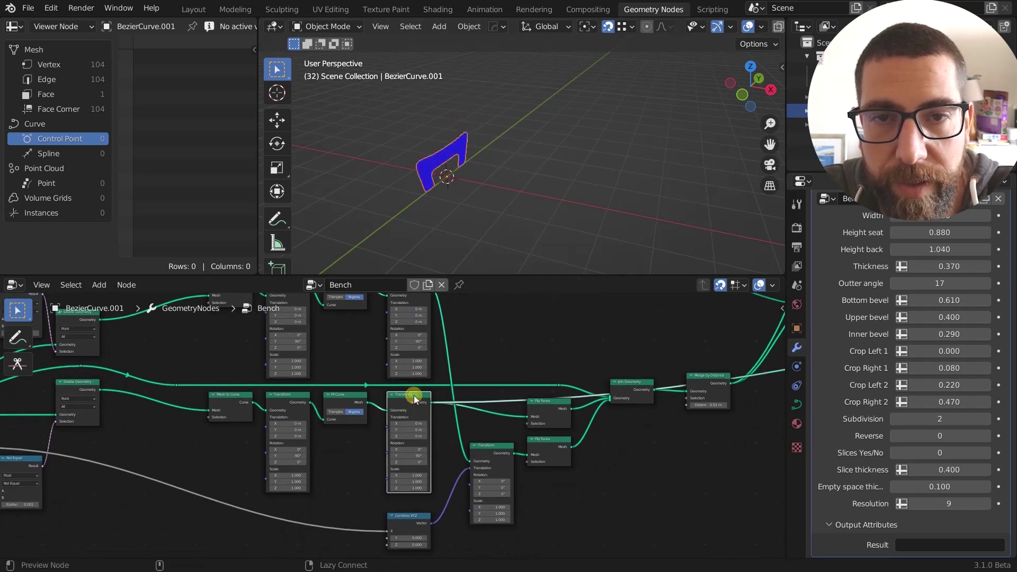
pyautogui.moveTo(465, 356); pyautogui.dragTo(389, 367, button='middle')
pyautogui.scroll(-3, 393, 364)
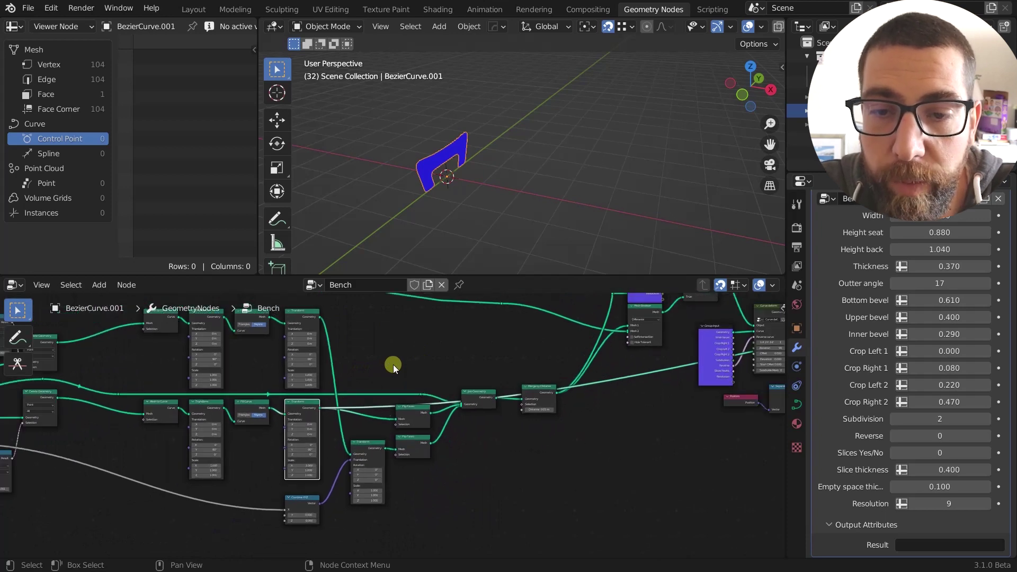
# Step: Preview the Transform node driven by Combine XYZ and inspect the end profile moved to the far end of the bench
pyautogui.keyDown('ctrl'); pyautogui.keyDown('shift'); pyautogui.click(368, 449); pyautogui.keyUp('shift'); pyautogui.keyUp('ctrl')
pyautogui.scroll(-2, 378, 323)
pyautogui.moveTo(458, 233); pyautogui.dragTo(585, 204, button='middle')
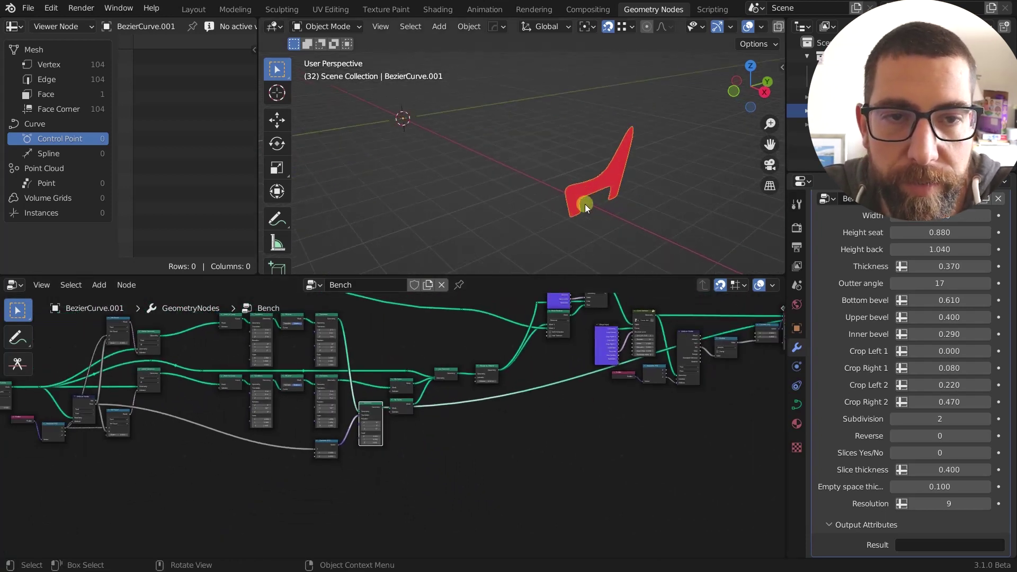
# Step: Trace the Attribute Statistic node's Max output through Combine XYZ into the translation of the Transform node before the lower Flip Faces node
pyautogui.scroll(4, 405, 424)
pyautogui.scroll(3, 307, 456)
pyautogui.moveTo(329, 456); pyautogui.dragTo(556, 440, button='middle')
pyautogui.scroll(-3, 557, 440)
pyautogui.scroll(3, 144, 361)
pyautogui.click(144, 362)
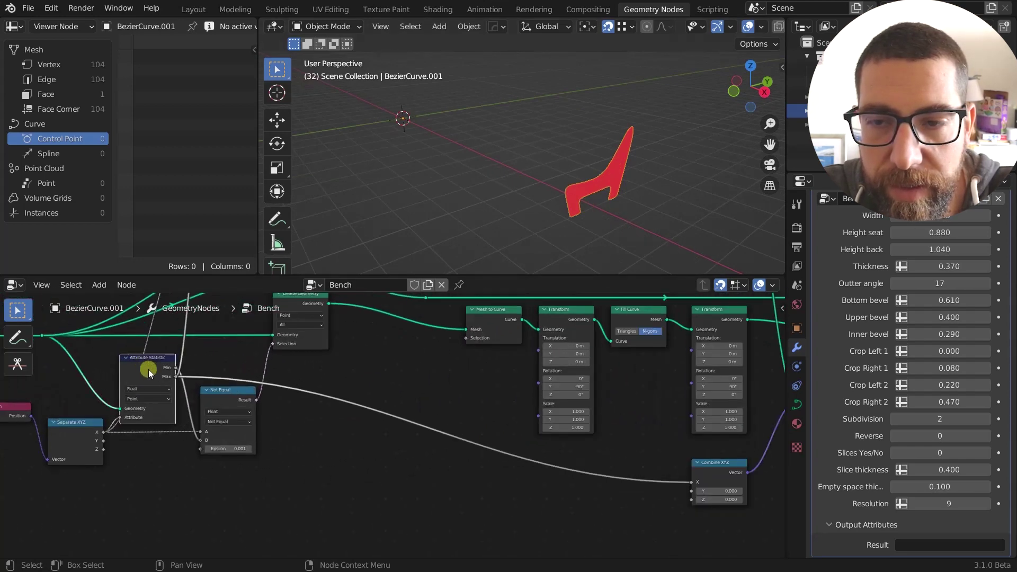
pyautogui.scroll(-3, 149, 369)
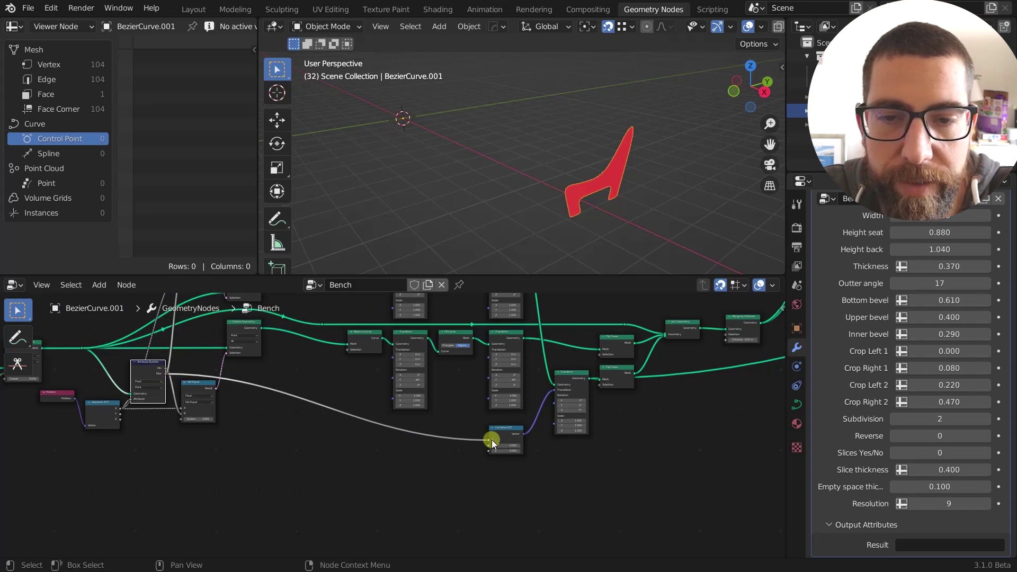
pyautogui.scroll(3, 492, 440)
pyautogui.moveTo(548, 390); pyautogui.dragTo(467, 415, button='middle')
pyautogui.scroll(2, 467, 414)
pyautogui.keyDown('alt'); pyautogui.keyDown('shift'); pyautogui.click(513, 378); pyautogui.keyUp('shift'); pyautogui.keyUp('alt')
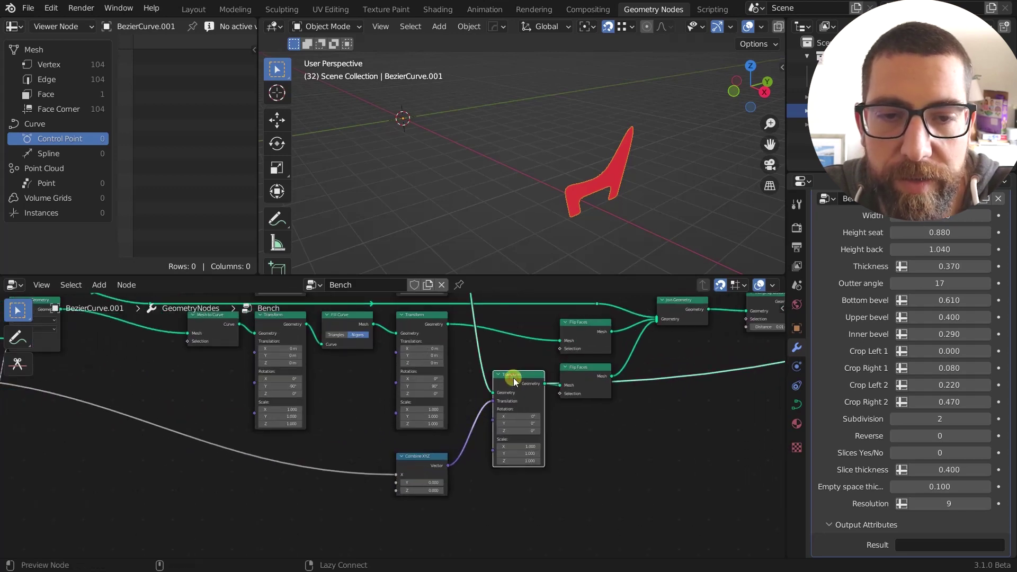
pyautogui.moveTo(588, 420); pyautogui.dragTo(523, 461, button='middle')
pyautogui.scroll(1, 522, 422)
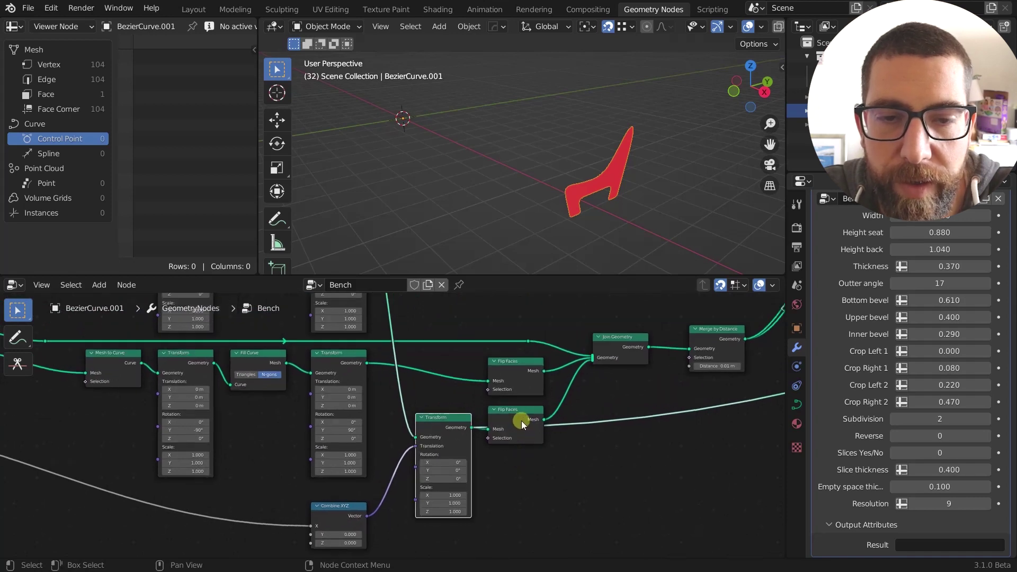
# Step: Preview the Transform and Flip Faces nodes of each bench end in turn to compare the face orientation before and after flipping
pyautogui.keyDown('ctrl'); pyautogui.keyDown('shift'); pyautogui.click(341, 361); pyautogui.keyUp('shift'); pyautogui.keyUp('ctrl')
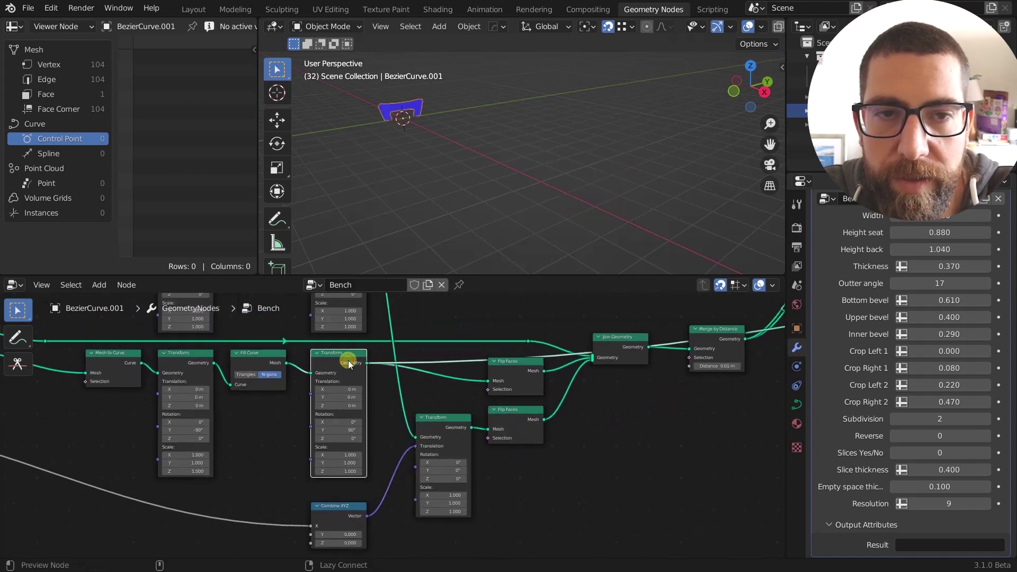
pyautogui.moveTo(441, 357); pyautogui.dragTo(397, 362, button='middle')
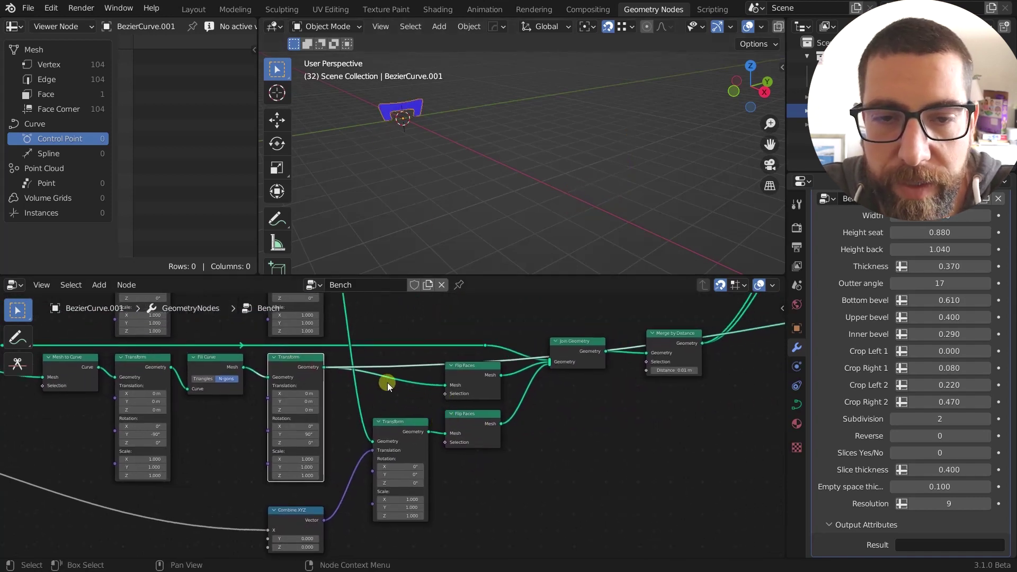
pyautogui.keyDown('ctrl'); pyautogui.keyDown('shift'); pyautogui.click(475, 370); pyautogui.keyUp('shift'); pyautogui.keyUp('ctrl')
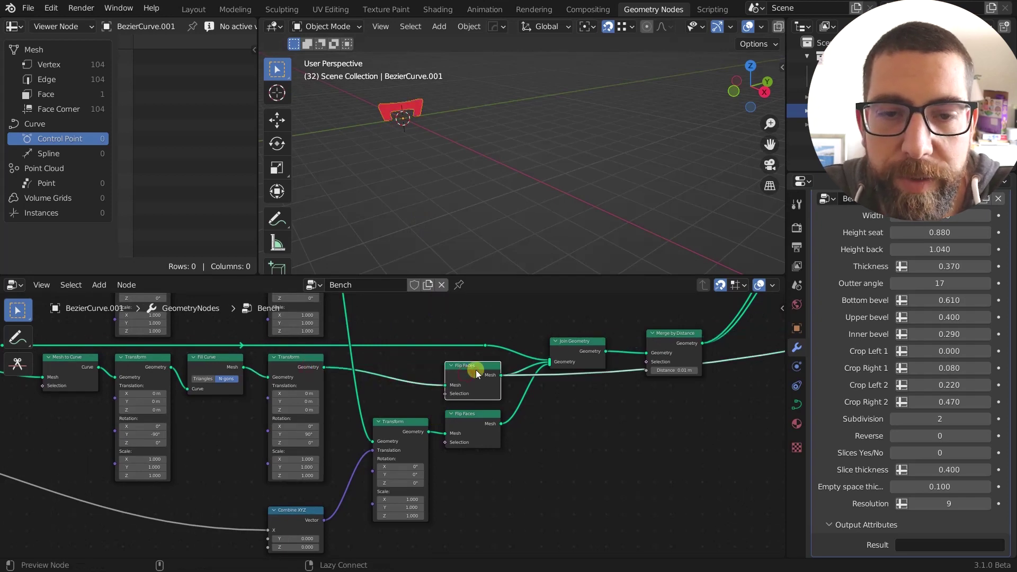
pyautogui.keyDown('ctrl'); pyautogui.keyDown('shift'); pyautogui.click(410, 422); pyautogui.keyUp('shift'); pyautogui.keyUp('ctrl')
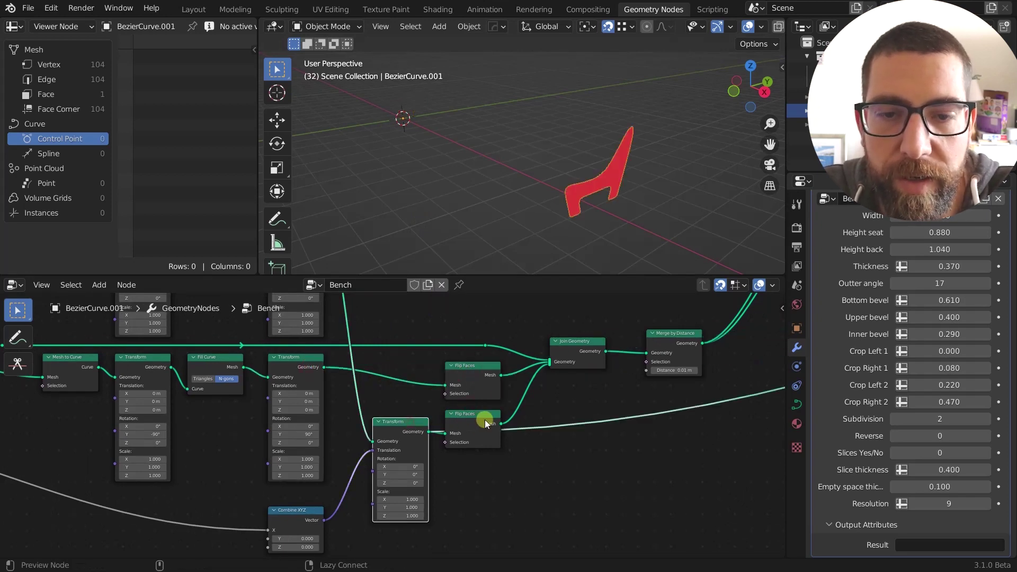
pyautogui.keyDown('ctrl'); pyautogui.keyDown('shift'); pyautogui.click(485, 419); pyautogui.keyUp('shift'); pyautogui.keyUp('ctrl')
pyautogui.moveTo(590, 406); pyautogui.dragTo(488, 463, button='middle')
pyautogui.scroll(2, 484, 449)
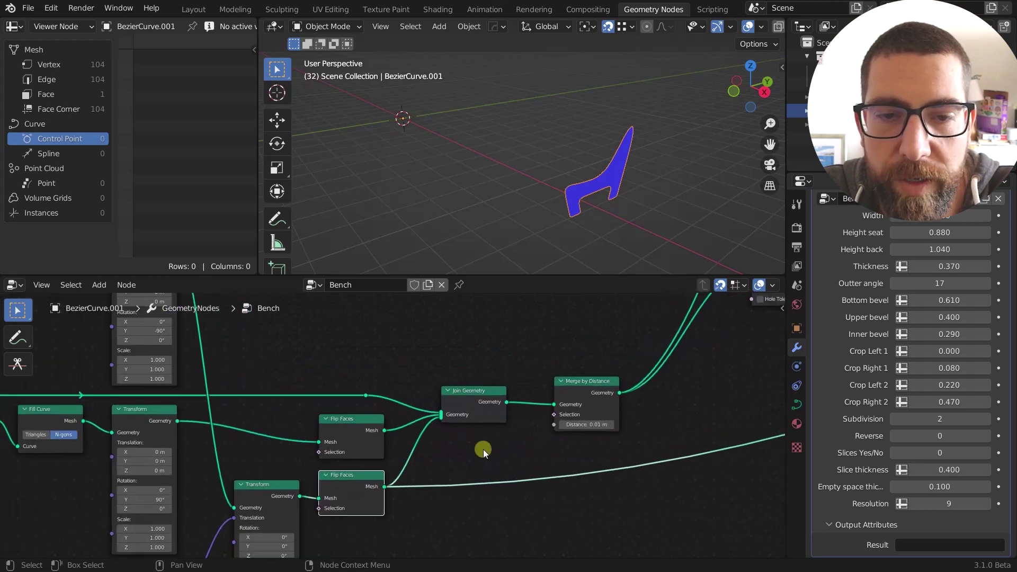
# Step: Preview the Join Geometry node to inspect the bench with both ends, followed by the Merge by Distance node
pyautogui.keyDown('ctrl'); pyautogui.keyDown('shift'); pyautogui.click(468, 396); pyautogui.keyUp('shift'); pyautogui.keyUp('ctrl')
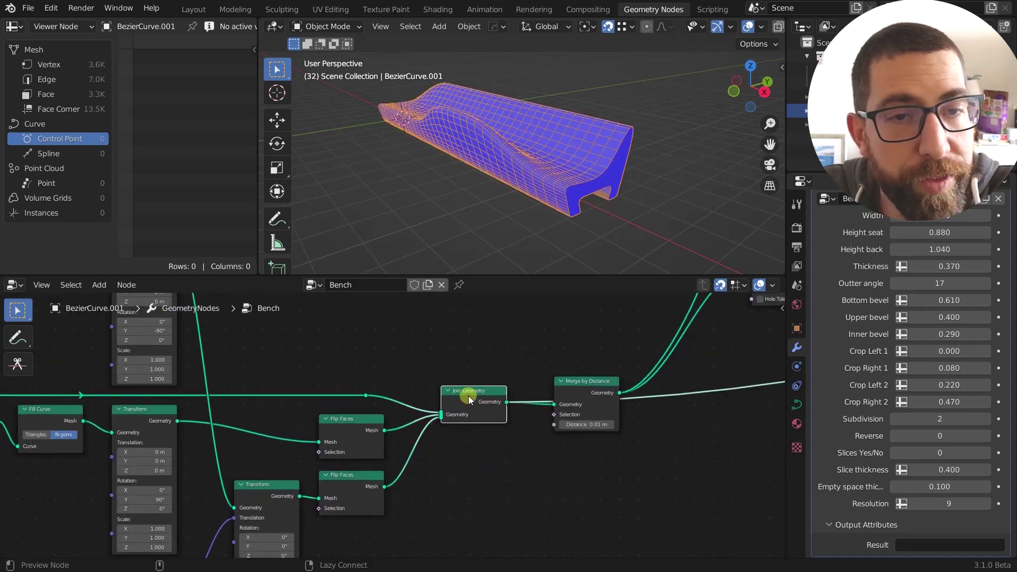
pyautogui.moveTo(527, 212); pyautogui.dragTo(489, 154, button='middle')
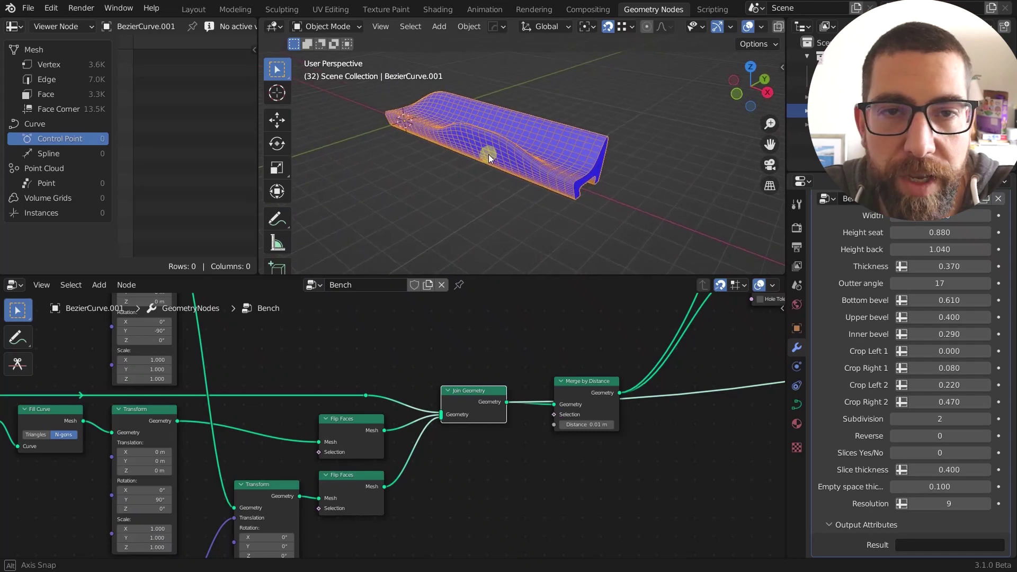
pyautogui.moveTo(589, 362); pyautogui.dragTo(507, 361, button='middle')
pyautogui.scroll(2, 506, 365)
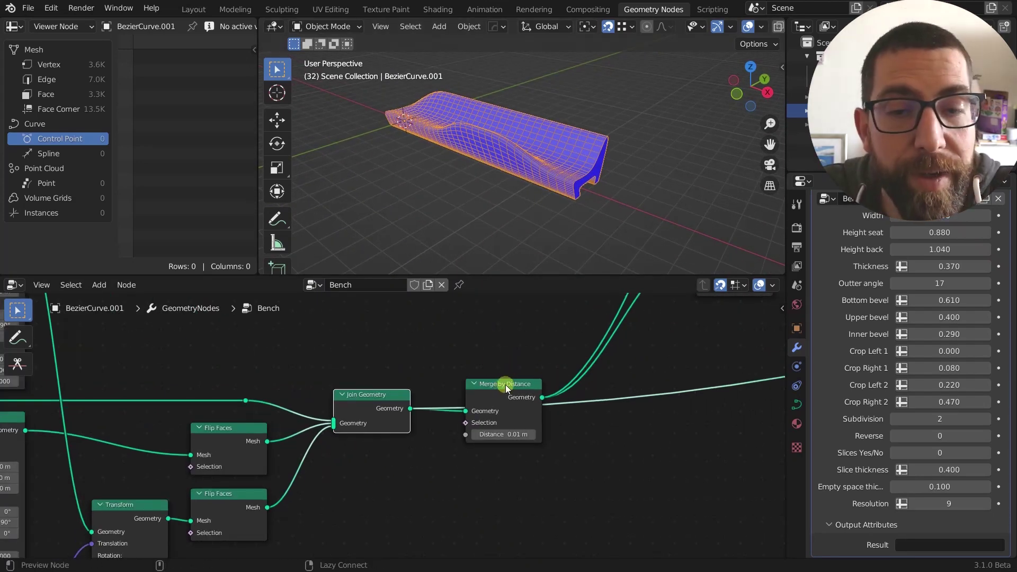
pyautogui.keyDown('ctrl'); pyautogui.keyDown('shift'); pyautogui.click(506, 384); pyautogui.keyUp('shift'); pyautogui.keyUp('ctrl')
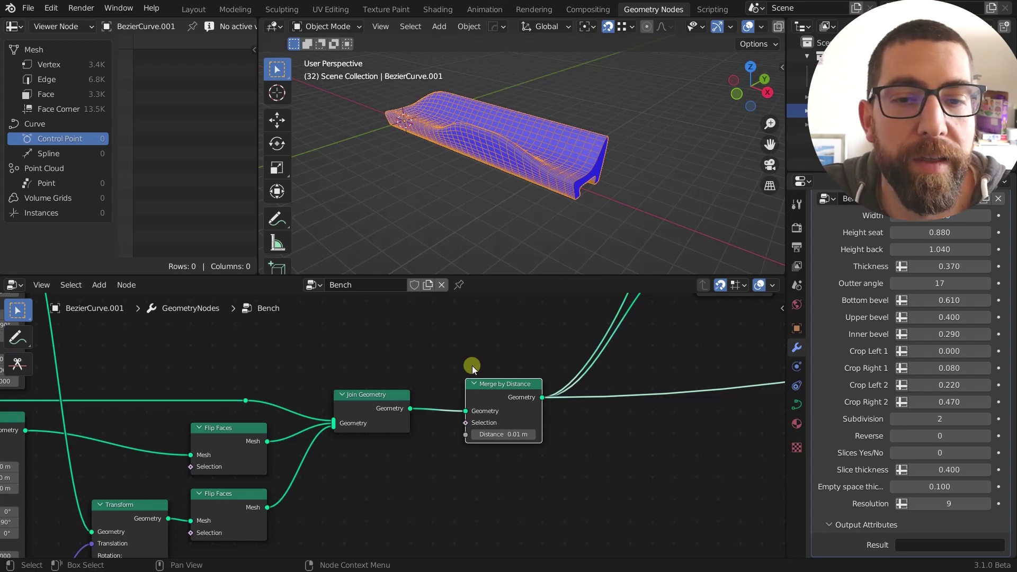
pyautogui.scroll(1, 488, 396)
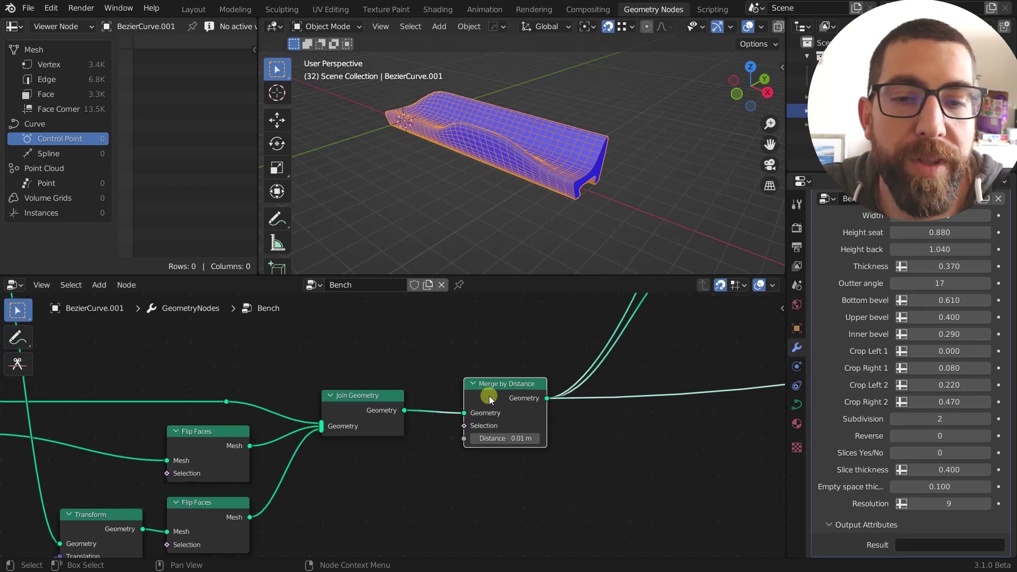
# Step: Alternate the preview between the Join Geometry and Merge by Distance nodes to compare the bench's vertex counts
pyautogui.keyDown('ctrl'); pyautogui.keyDown('shift'); pyautogui.click(358, 403); pyautogui.keyUp('shift'); pyautogui.keyUp('ctrl')
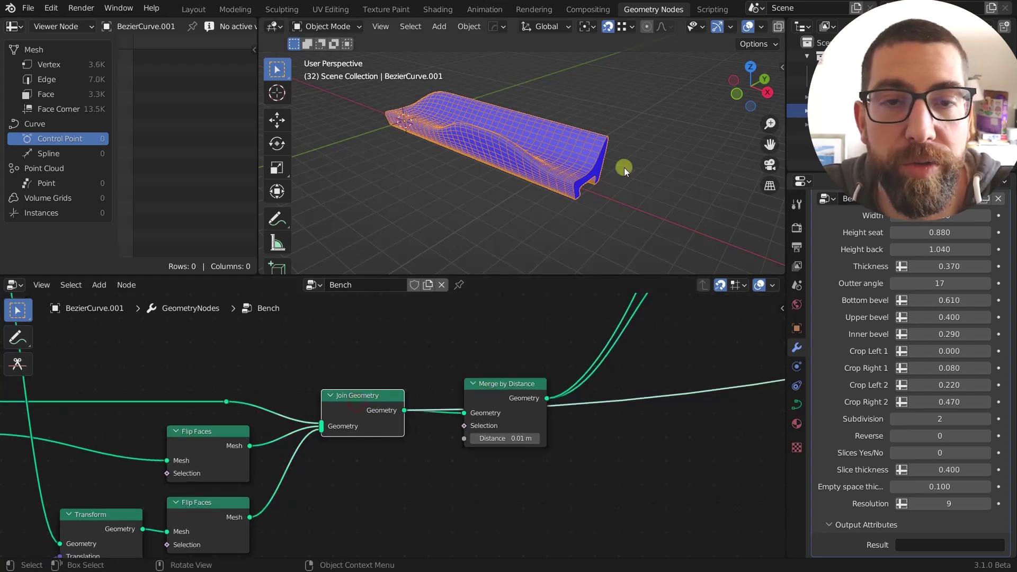
pyautogui.moveTo(624, 167); pyautogui.dragTo(561, 130, button='middle')
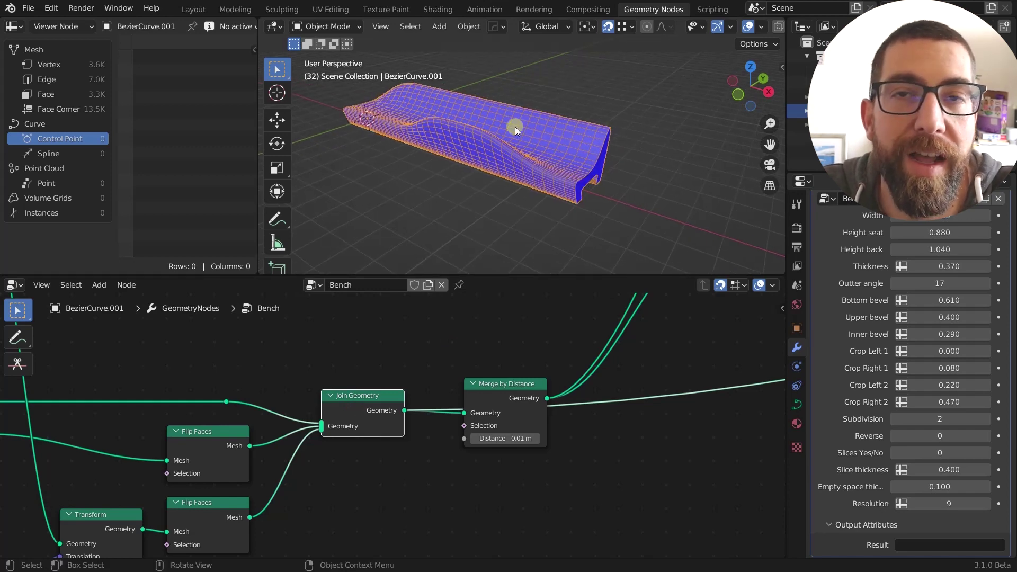
pyautogui.keyDown('ctrl'); pyautogui.keyDown('shift'); pyautogui.click(506, 389); pyautogui.keyUp('shift'); pyautogui.keyUp('ctrl')
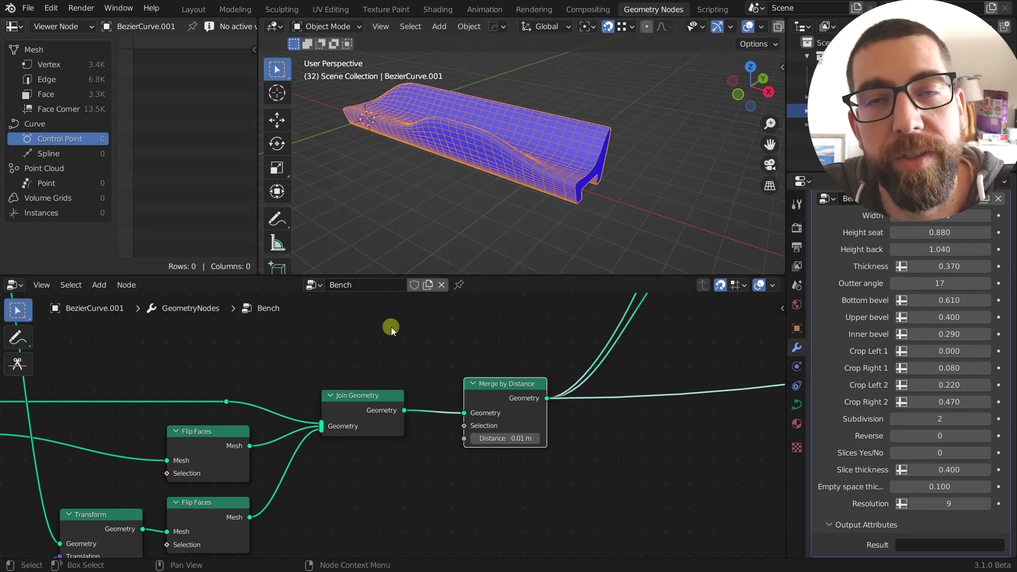
pyautogui.keyDown('ctrl'); pyautogui.keyDown('shift'); pyautogui.click(359, 419); pyautogui.keyUp('shift'); pyautogui.keyUp('ctrl')
pyautogui.scroll(2, 602, 164)
pyautogui.scroll(-4, 444, 153)
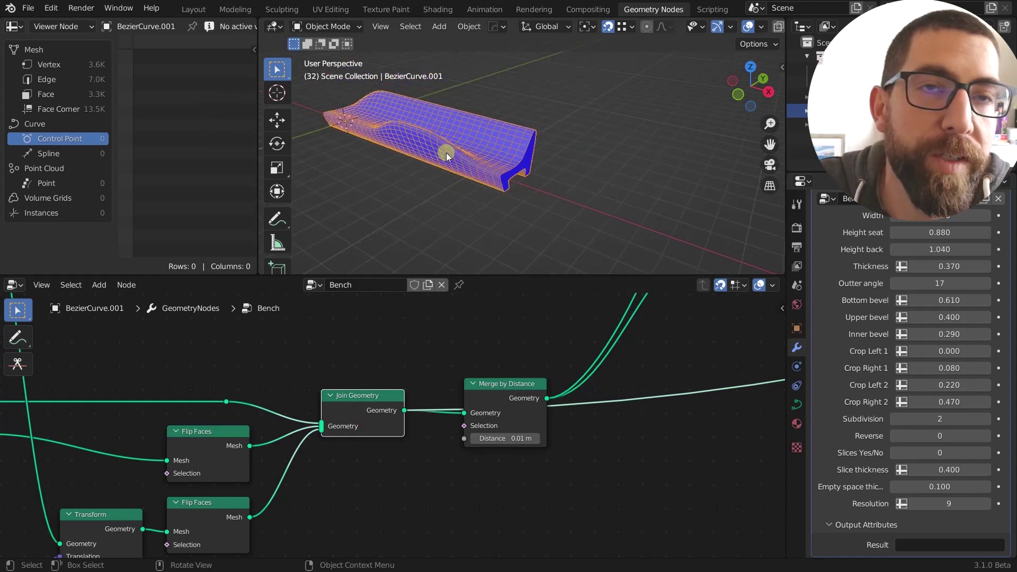
pyautogui.keyDown('ctrl'); pyautogui.keyDown('shift'); pyautogui.click(514, 390); pyautogui.keyUp('shift'); pyautogui.keyUp('ctrl')
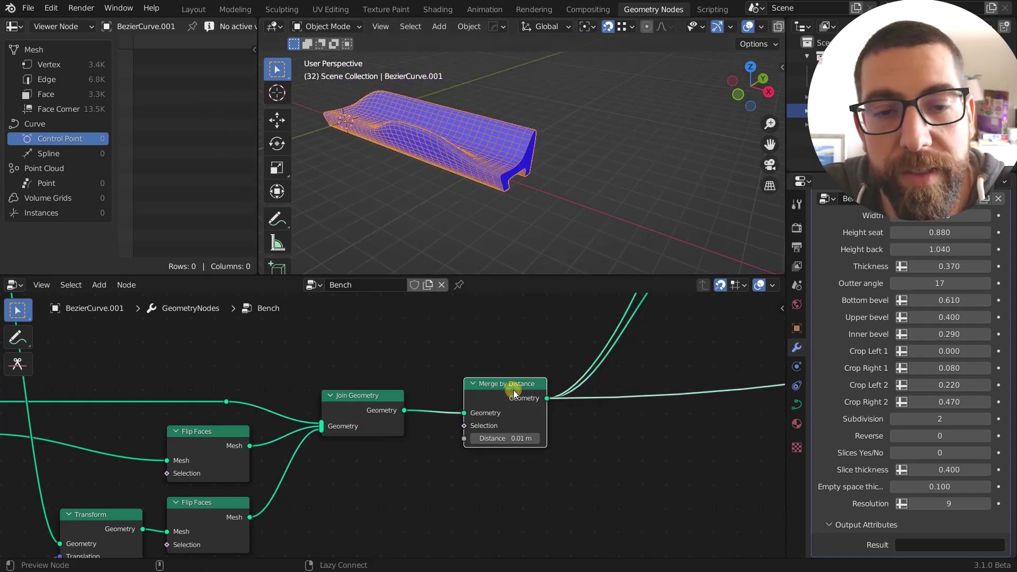
# Step: Preview the Merge by Distance node again and examine how its output branches towards the Mesh Boolean and Switch nodes
pyautogui.scroll(-4, 549, 354)
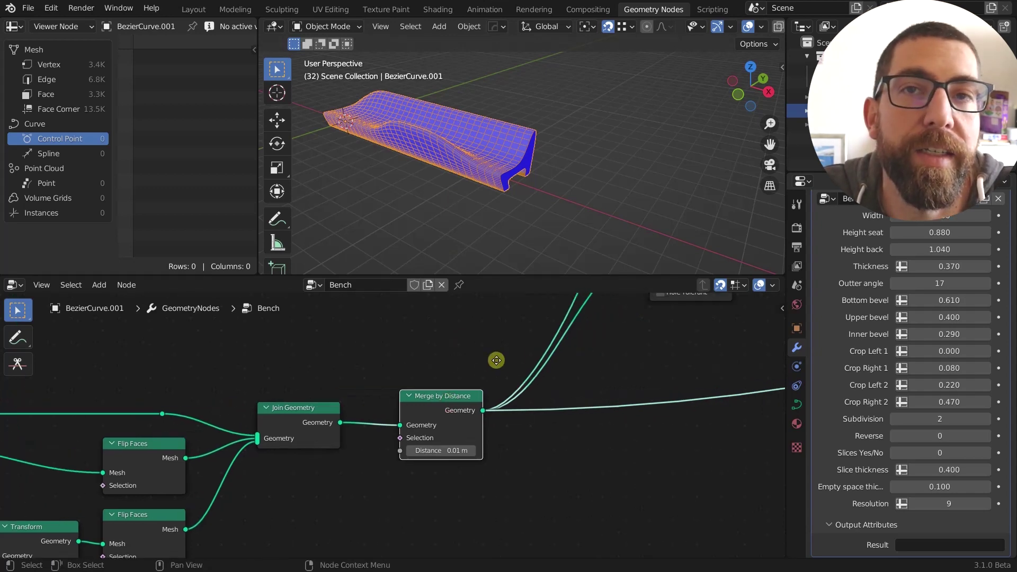
pyautogui.moveTo(456, 372); pyautogui.dragTo(368, 434, button='middle')
pyautogui.scroll(3, 327, 457)
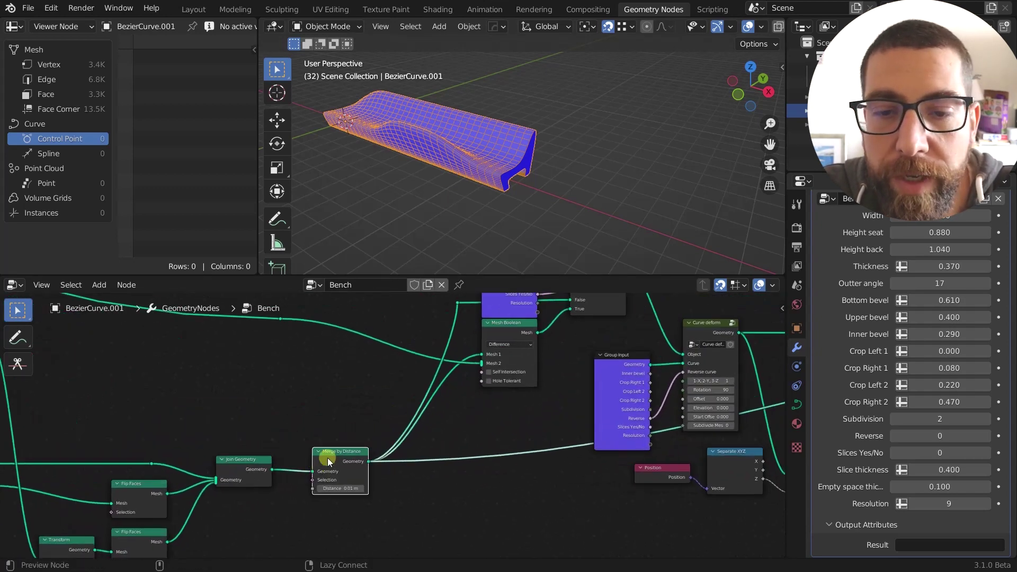
pyautogui.keyDown('ctrl'); pyautogui.keyDown('shift'); pyautogui.click(327, 458); pyautogui.keyUp('shift'); pyautogui.keyUp('ctrl')
pyautogui.scroll(4, 482, 83)
pyautogui.scroll(-3, 492, 168)
pyautogui.scroll(-2, 486, 361)
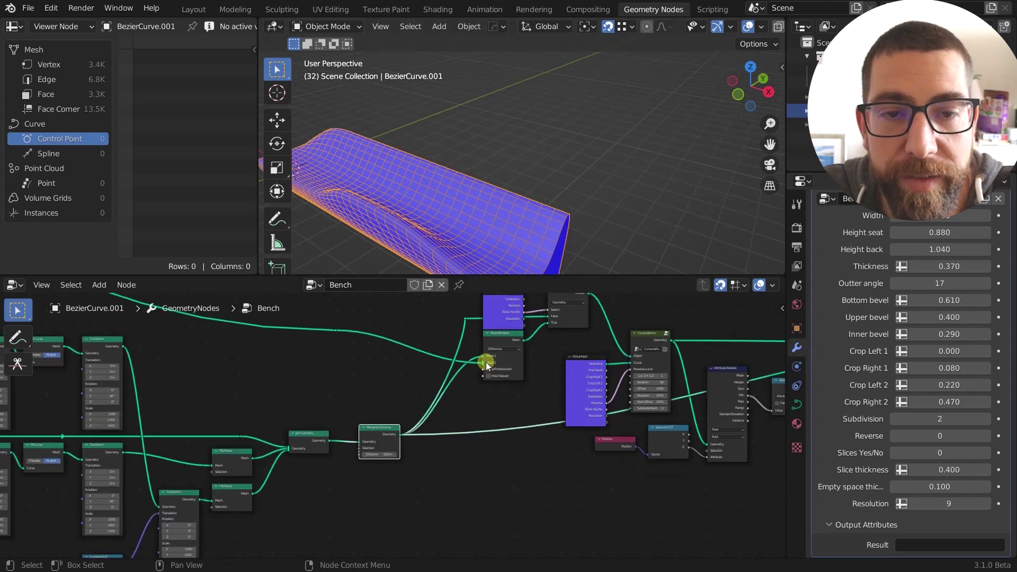
pyautogui.scroll(-2, 488, 376)
pyautogui.moveTo(488, 376); pyautogui.dragTo(417, 434, button='middle')
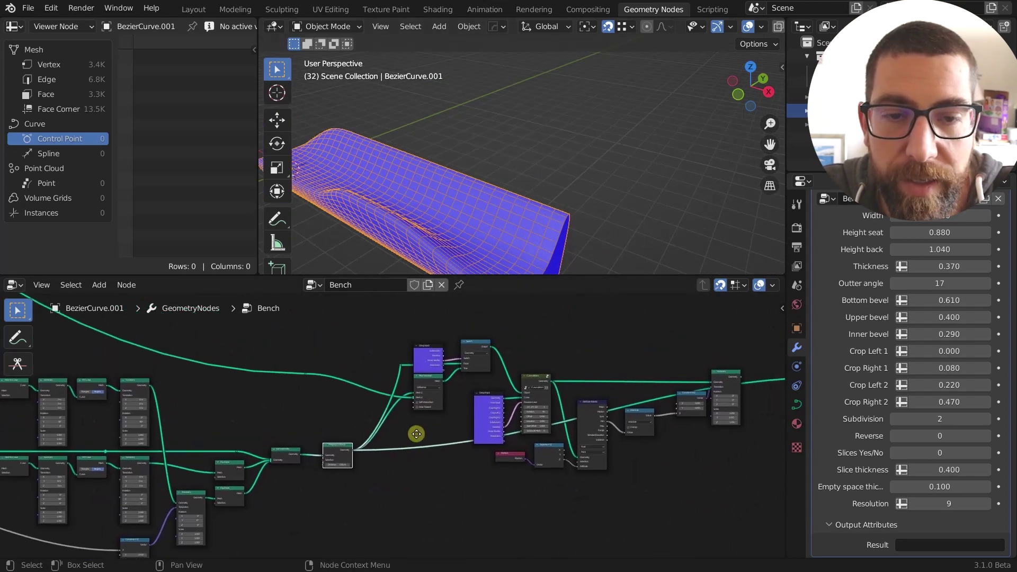
pyautogui.scroll(3, 417, 434)
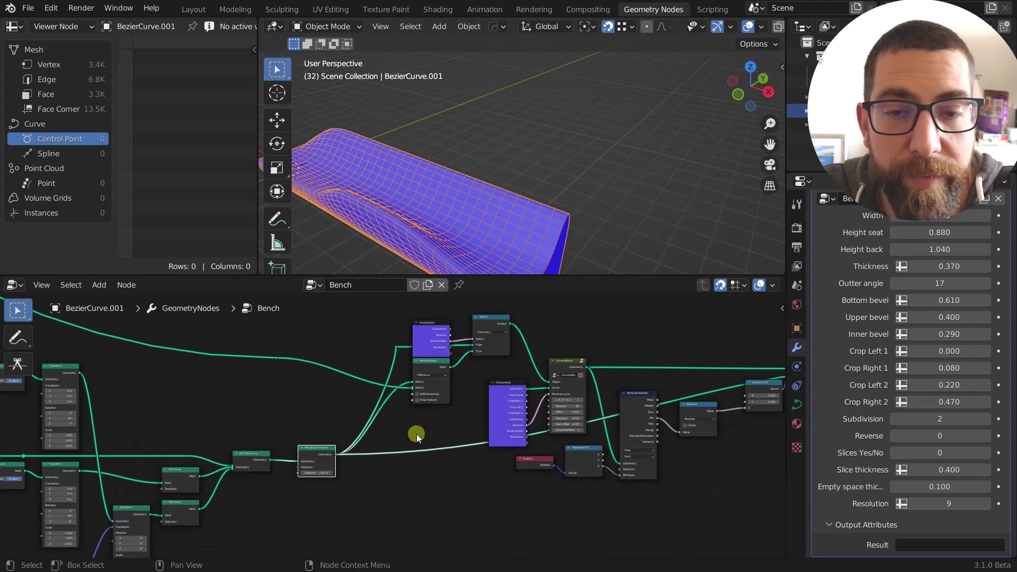
pyautogui.scroll(-4, 490, 227)
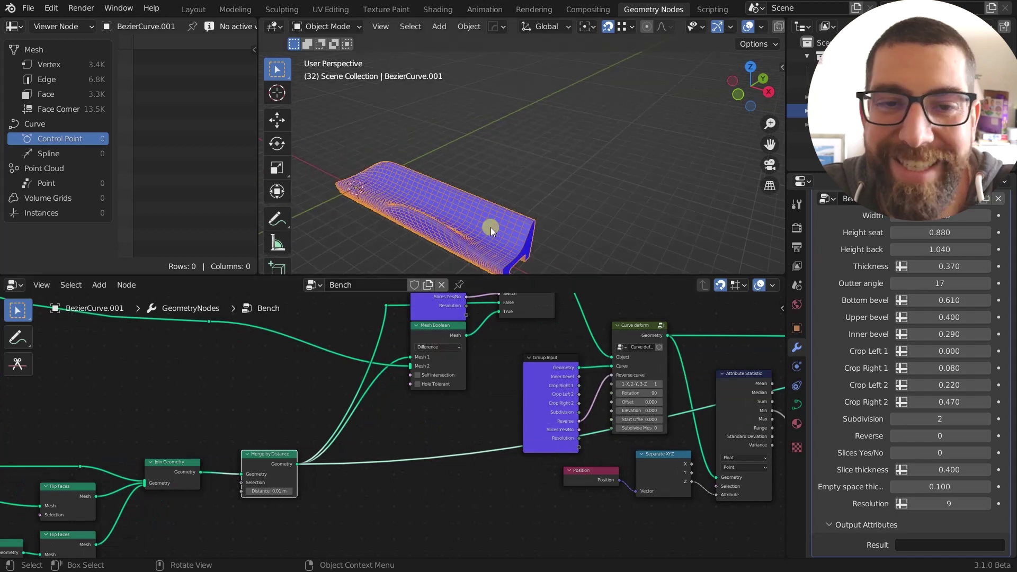
pyautogui.moveTo(475, 224); pyautogui.dragTo(504, 259, button='middle')
pyautogui.scroll(-5, 488, 375)
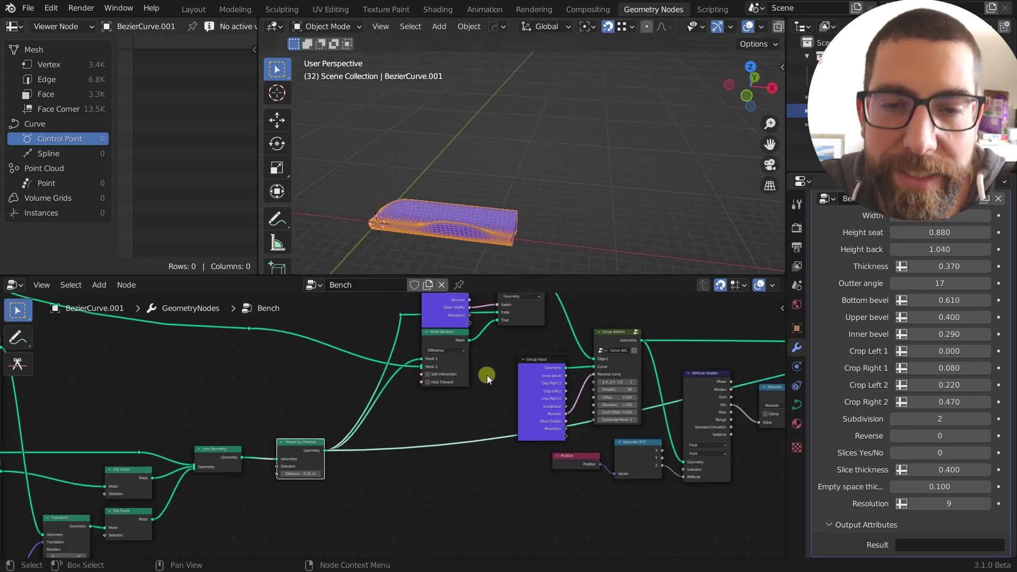
# Step: Inspect the Mesh Boolean node's inputs and trace its Mesh 2 link back to the node cluster that feeds it
pyautogui.scroll(3, 424, 400)
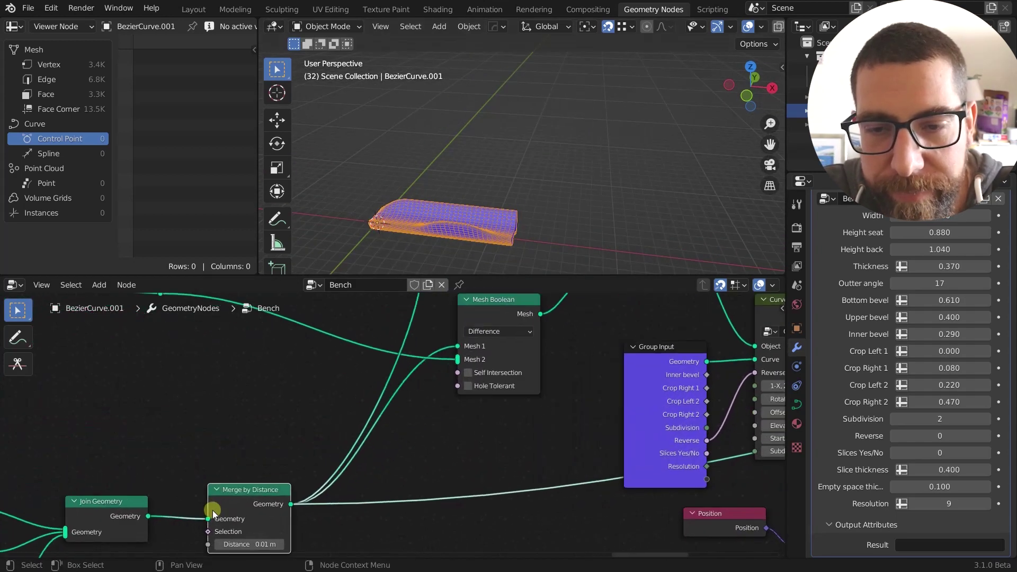
pyautogui.moveTo(486, 314); pyautogui.dragTo(473, 365, button='middle')
pyautogui.scroll(1, 426, 417)
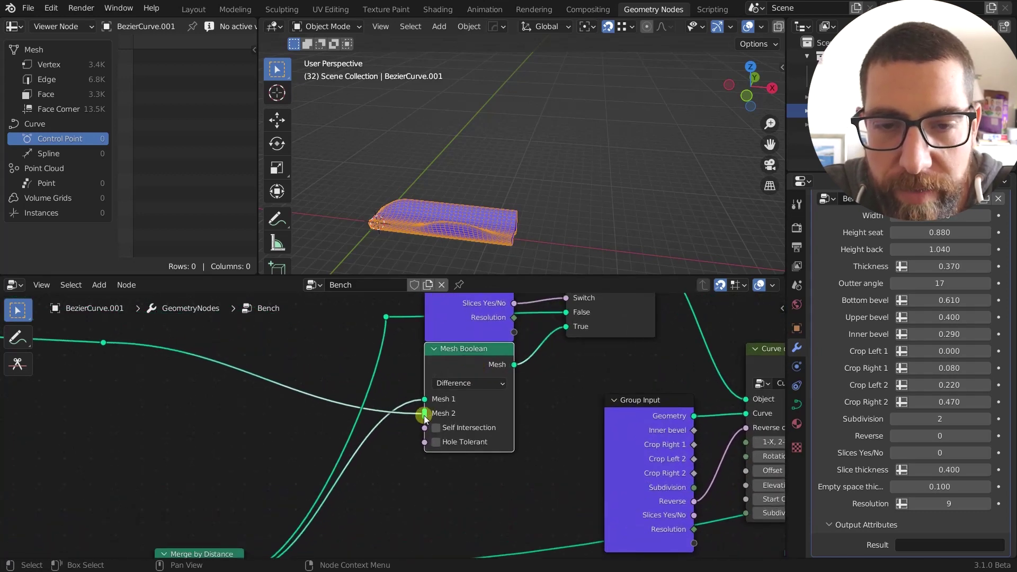
pyautogui.scroll(-2, 460, 402)
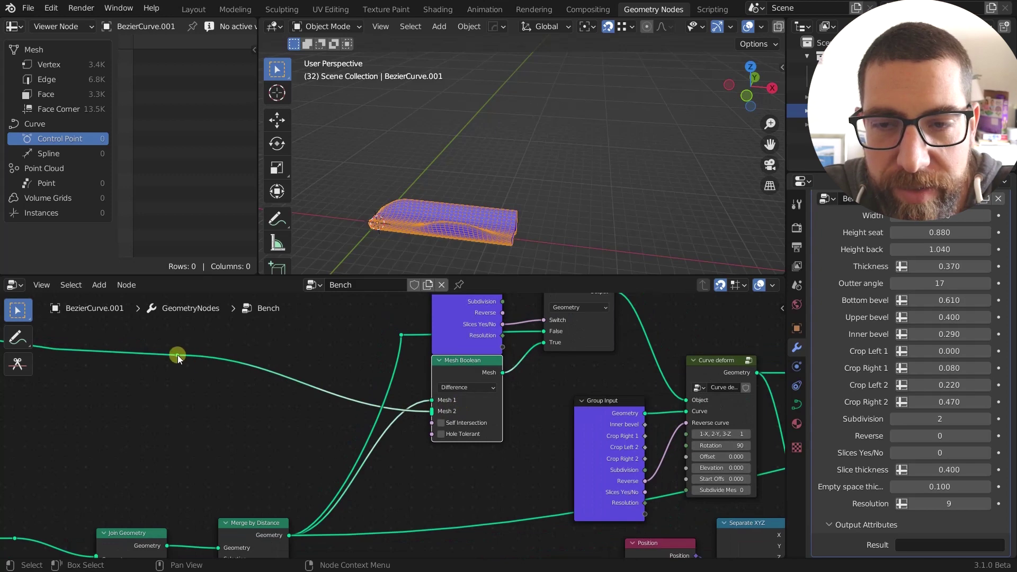
pyautogui.scroll(-7, 609, 435)
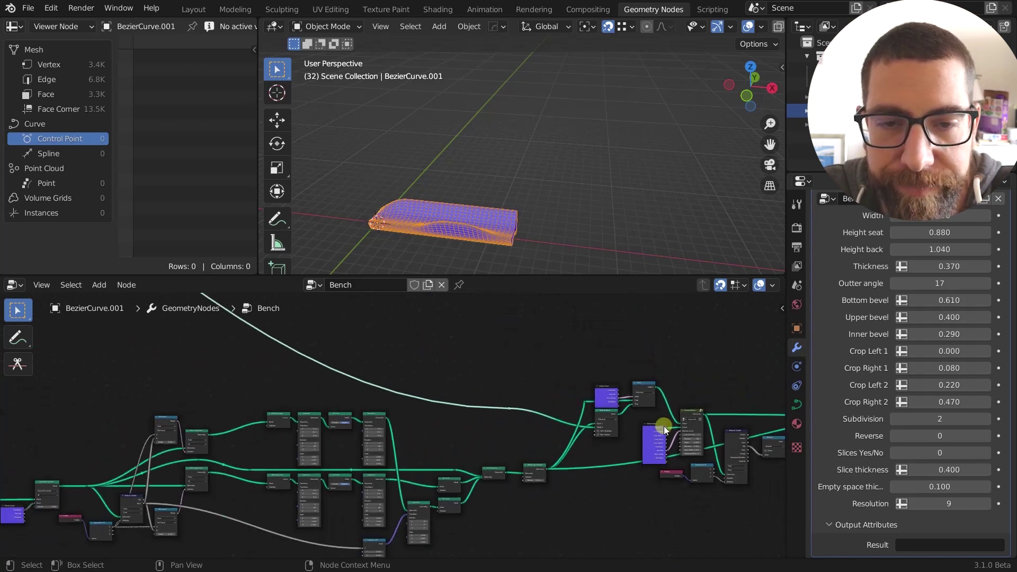
pyautogui.scroll(-7, 664, 426)
pyautogui.moveTo(491, 352); pyautogui.dragTo(605, 476, button='middle')
pyautogui.moveTo(315, 388); pyautogui.dragTo(546, 396, button='middle')
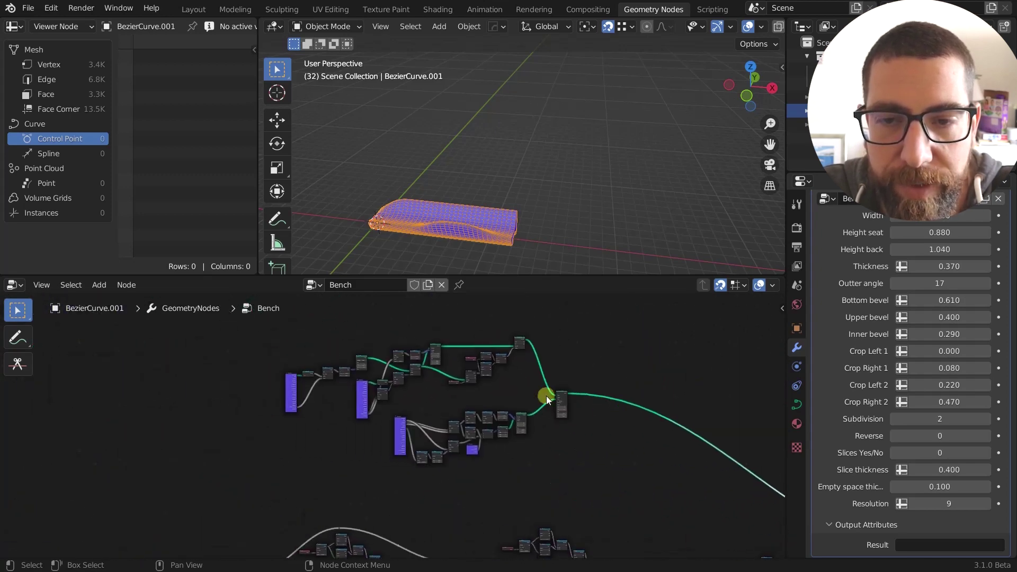
# Step: Preview the Curve Line node whose end point comes from the sum of the curve length and the empty space thickness
pyautogui.scroll(13, 409, 390)
pyautogui.moveTo(474, 427); pyautogui.dragTo(431, 442, button='middle')
pyautogui.scroll(3, 403, 433)
pyautogui.moveTo(192, 374); pyautogui.dragTo(285, 423, button='middle')
pyautogui.scroll(2, 285, 423)
pyautogui.moveTo(311, 388); pyautogui.dragTo(405, 391, button='middle')
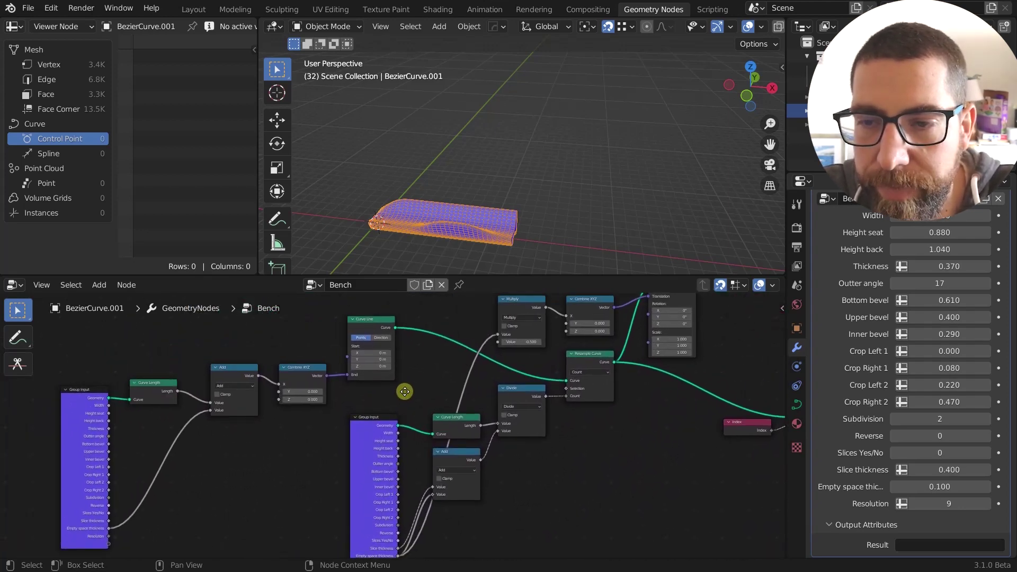
pyautogui.scroll(3, 264, 406)
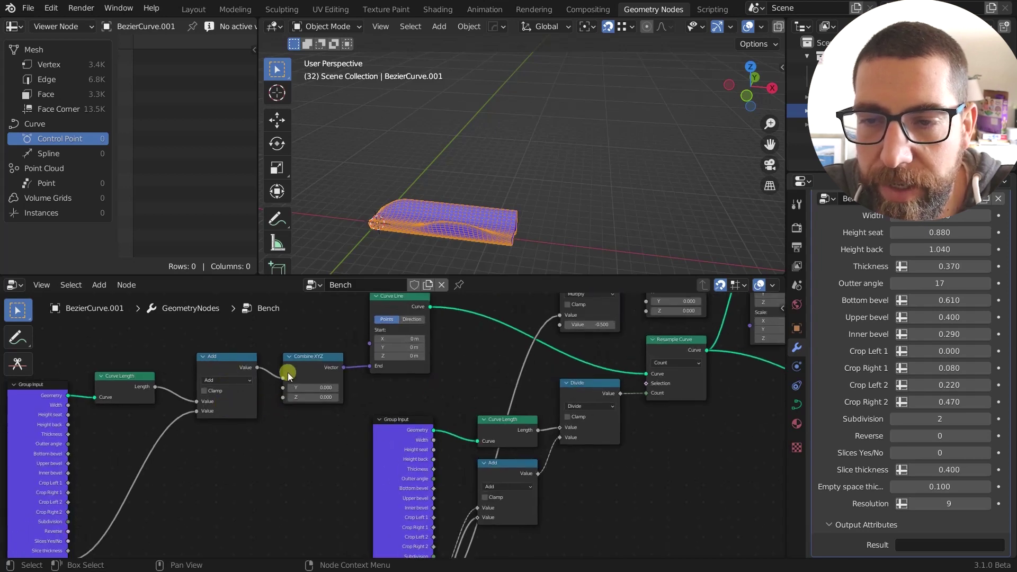
pyautogui.moveTo(384, 353); pyautogui.dragTo(371, 384, button='middle')
pyautogui.keyDown('ctrl'); pyautogui.keyDown('shift'); pyautogui.click(392, 335); pyautogui.keyUp('shift'); pyautogui.keyUp('ctrl')
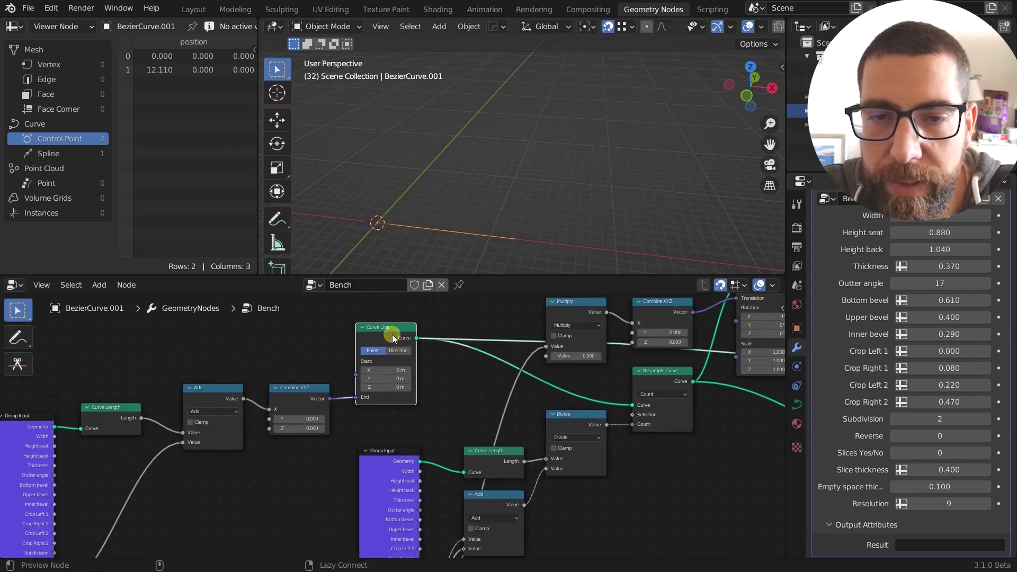
# Step: Trace the Curve Line output through the node tree to the Resample Curve node
pyautogui.scroll(3, 458, 221)
pyautogui.scroll(-4, 450, 358)
pyautogui.moveTo(452, 395); pyautogui.dragTo(294, 375, button='middle')
pyautogui.scroll(-1, 329, 397)
pyautogui.scroll(1, 263, 351)
pyautogui.scroll(1, 265, 351)
pyautogui.scroll(-3, 300, 373)
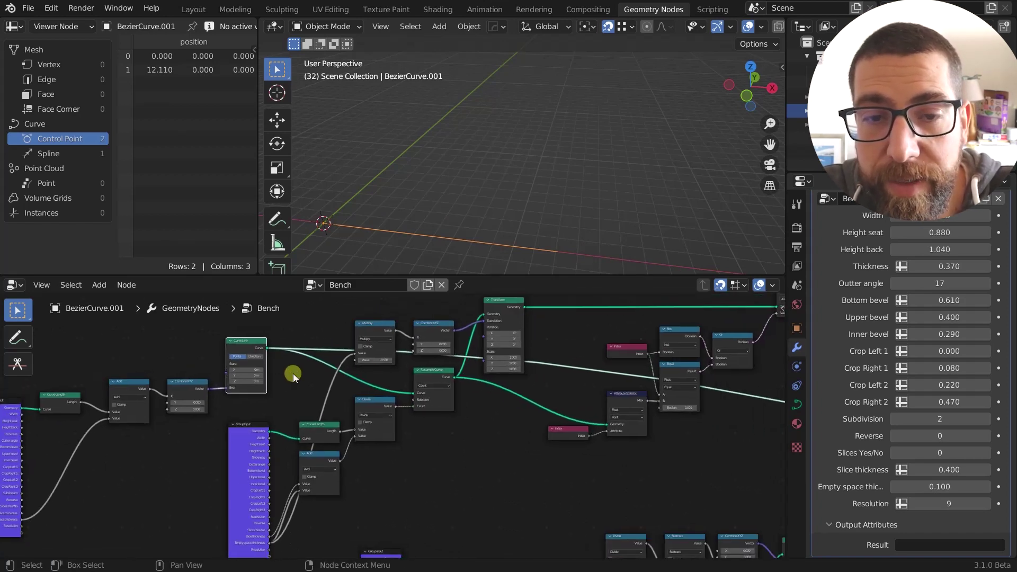
pyautogui.scroll(3, 463, 371)
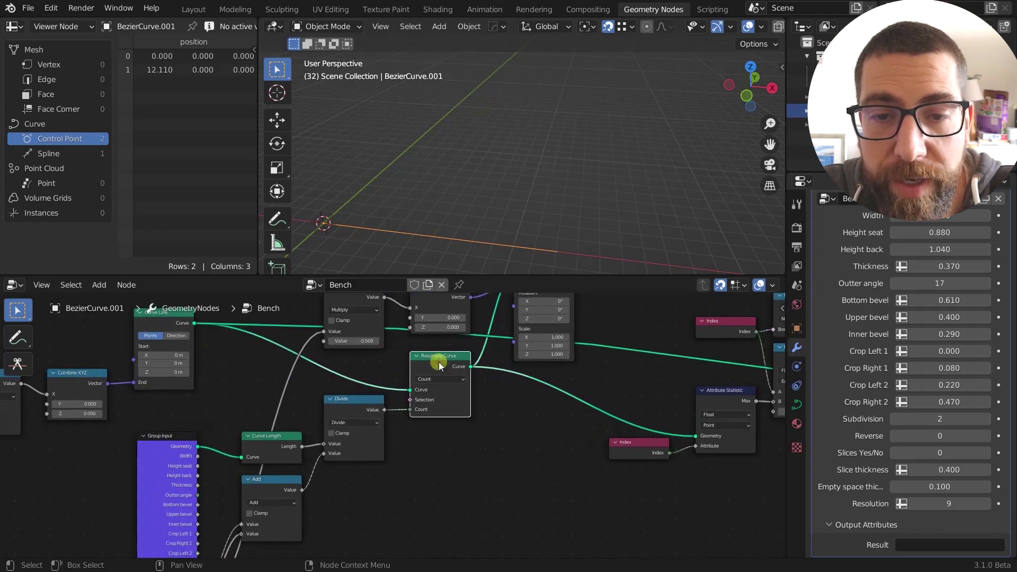
# Step: Examine how the Resample Curve count divides the curve length by the sum of slice thickness and empty space thickness
pyautogui.scroll(-2, 439, 362)
pyautogui.moveTo(430, 428); pyautogui.dragTo(481, 398, button='middle')
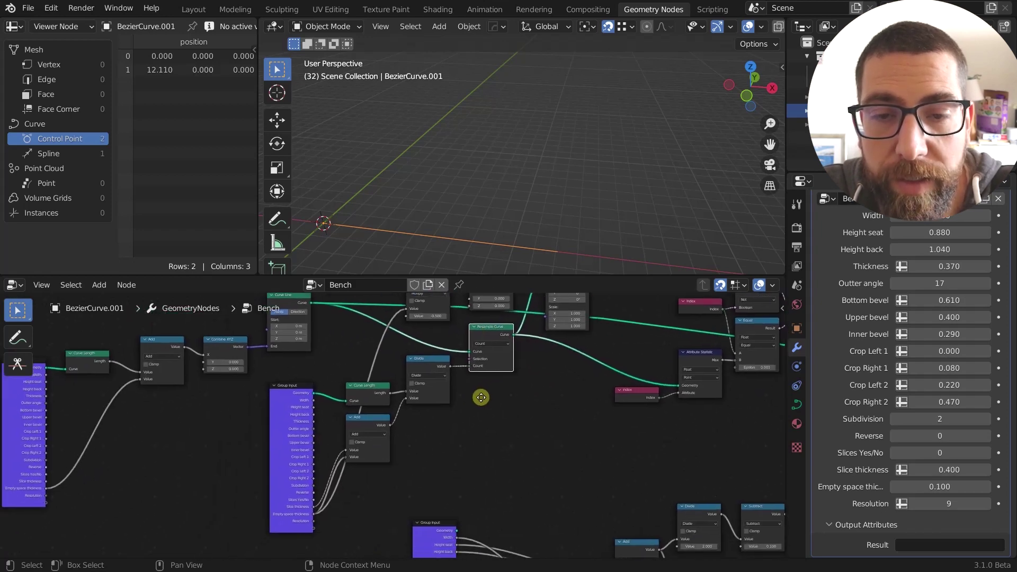
pyautogui.scroll(4, 307, 538)
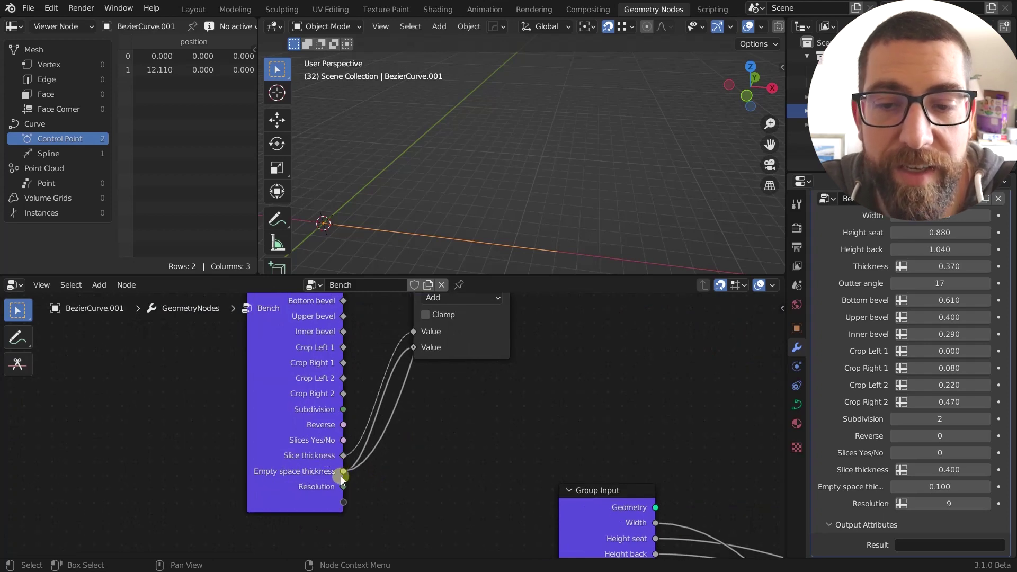
pyautogui.scroll(-4, 441, 473)
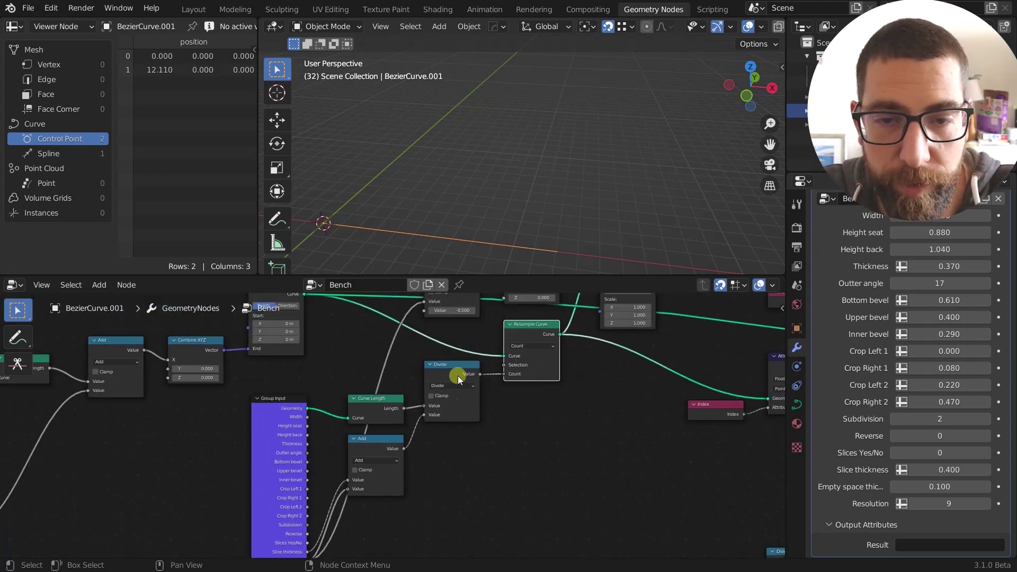
pyautogui.moveTo(538, 313); pyautogui.dragTo(452, 331, button='middle')
pyautogui.scroll(3, 452, 342)
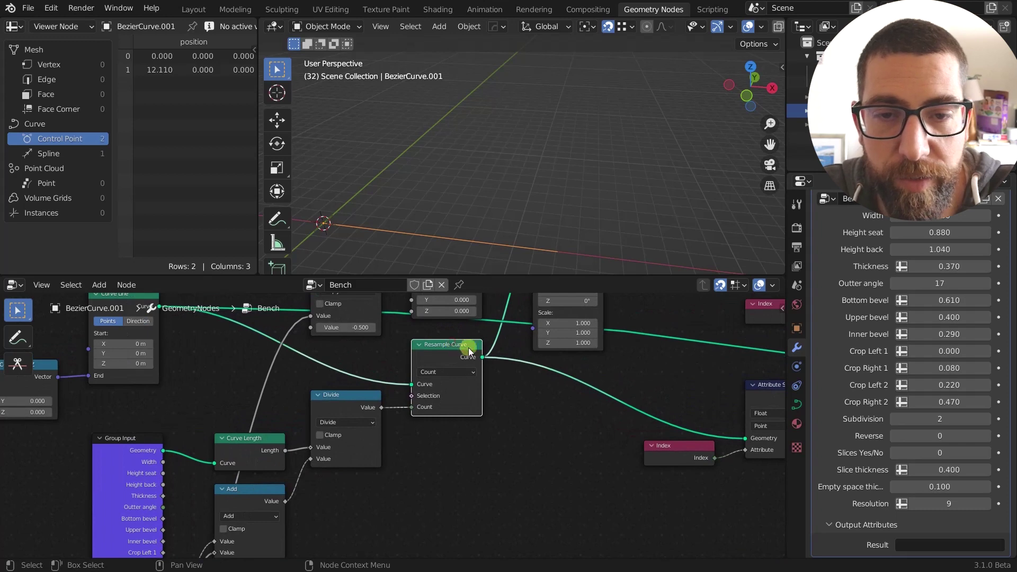
pyautogui.moveTo(504, 304); pyautogui.dragTo(451, 343, button='middle')
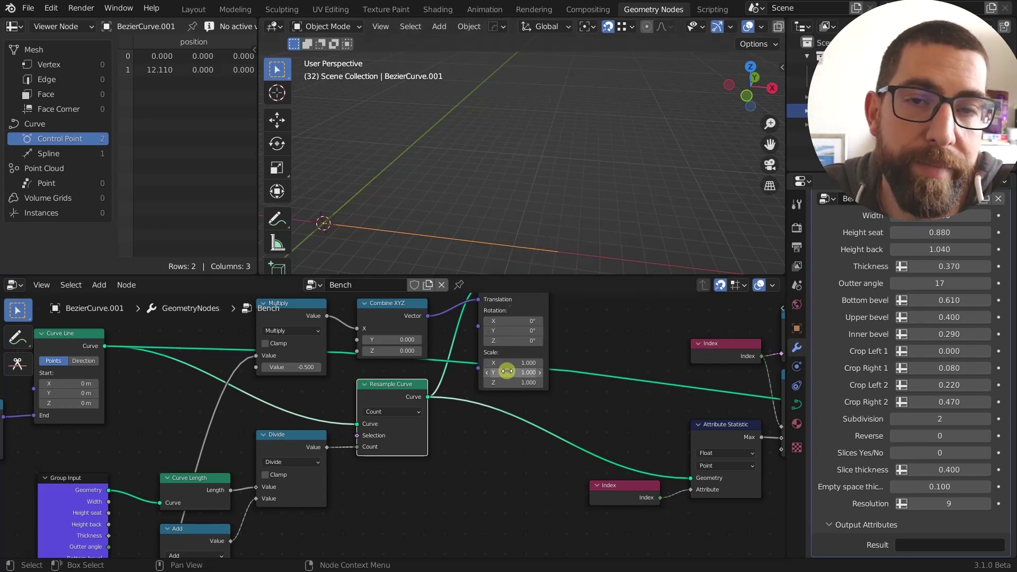
# Step: Preview the Transform node that feeds the Instance on Points node's Instance input and inspect its cube in the viewport
pyautogui.scroll(-3, 504, 363)
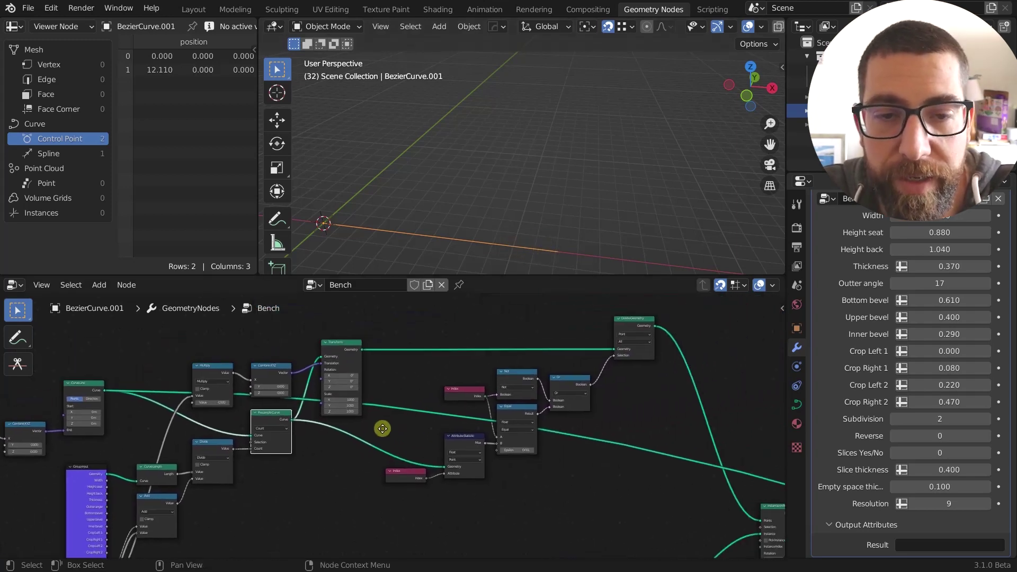
pyautogui.moveTo(658, 402); pyautogui.dragTo(520, 351, button='middle')
pyautogui.moveTo(520, 435); pyautogui.dragTo(517, 366, button='middle')
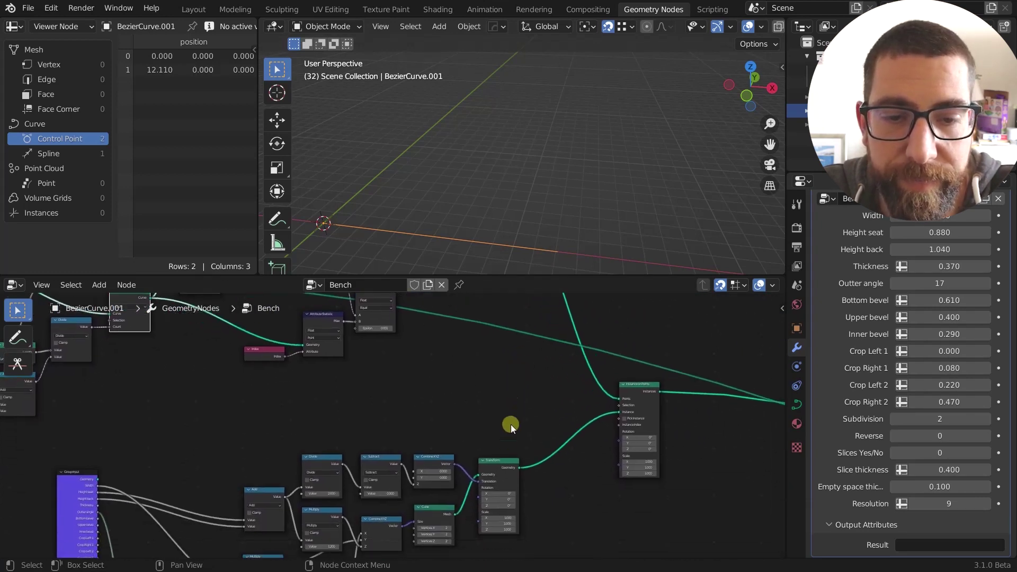
pyautogui.keyDown('ctrl'); pyautogui.keyDown('shift'); pyautogui.click(505, 464); pyautogui.keyUp('shift'); pyautogui.keyUp('ctrl')
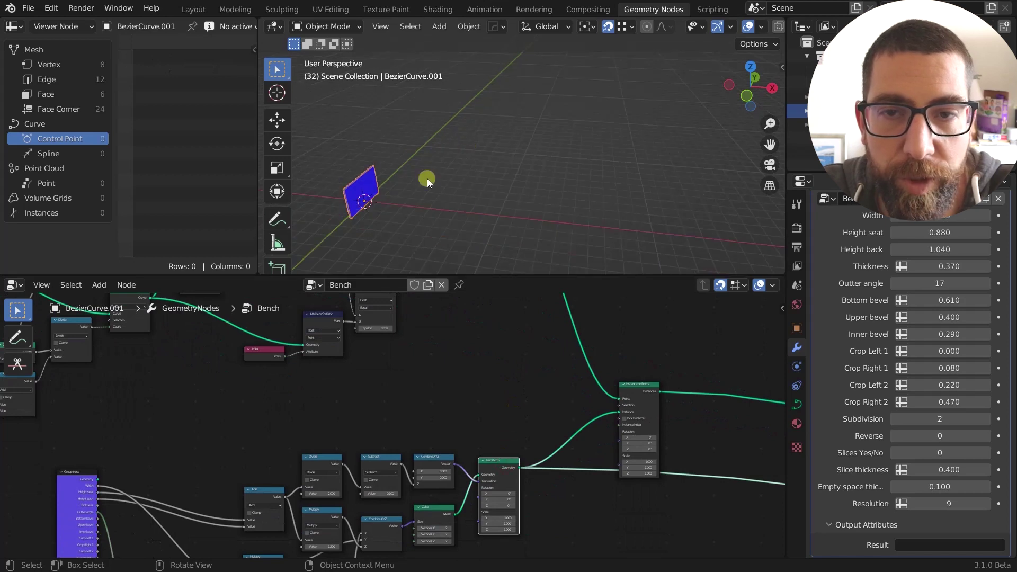
pyautogui.moveTo(428, 179); pyautogui.dragTo(386, 205, button='middle')
# Step: Preview the Delete Geometry node and examine its selection built from the Index, Attribute Statistic, Not, Equal and Or nodes
pyautogui.moveTo(516, 348); pyautogui.dragTo(502, 455, button='middle')
pyautogui.moveTo(504, 402); pyautogui.dragTo(499, 468, button='middle')
pyautogui.scroll(4, 481, 343)
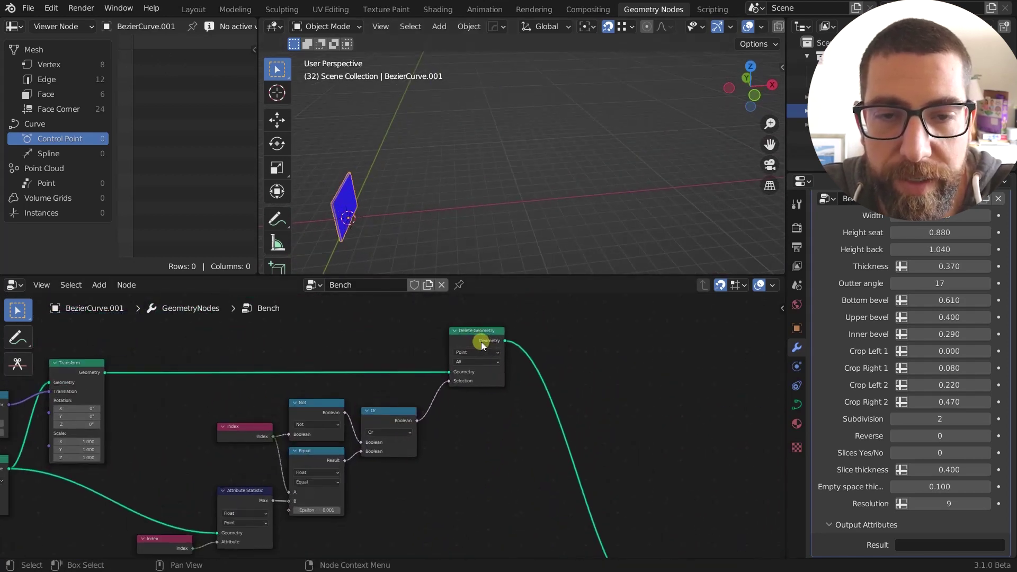
pyautogui.keyDown('ctrl'); pyautogui.keyDown('shift'); pyautogui.click(474, 342); pyautogui.keyUp('shift'); pyautogui.keyUp('ctrl')
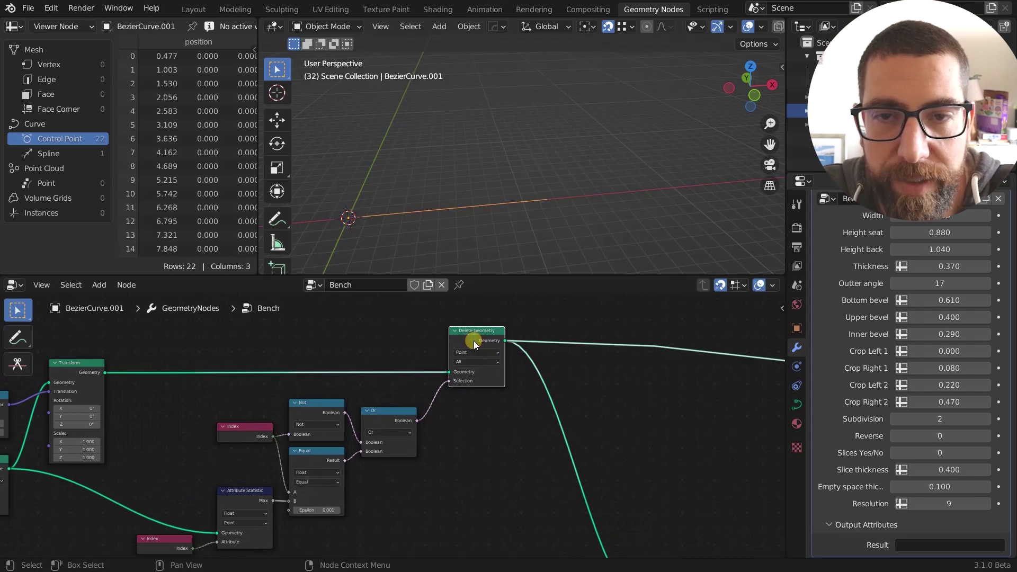
pyautogui.scroll(-3, 474, 341)
pyautogui.moveTo(448, 416); pyautogui.dragTo(473, 412, button='middle')
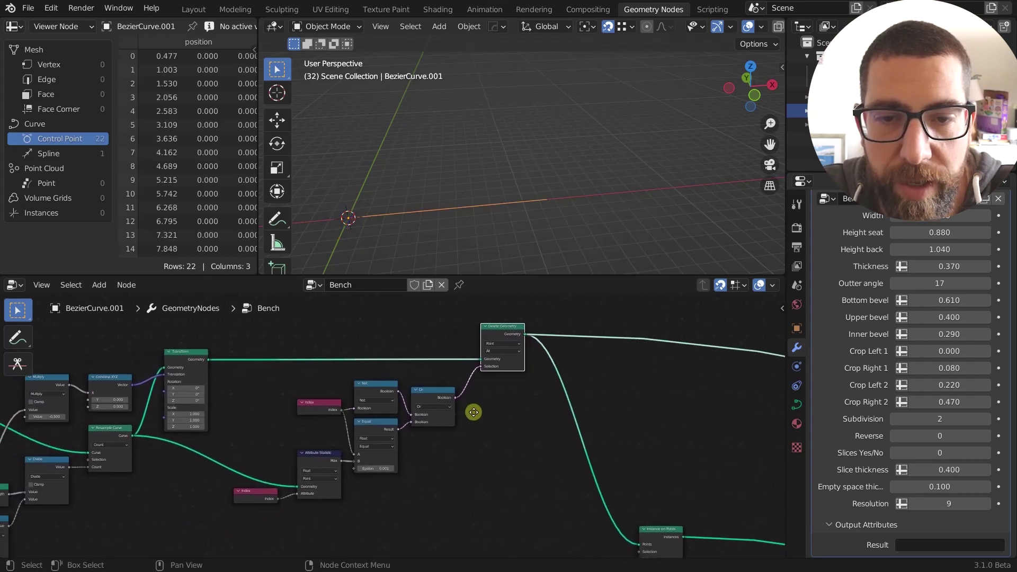
pyautogui.scroll(1, 473, 412)
pyautogui.scroll(1, 474, 412)
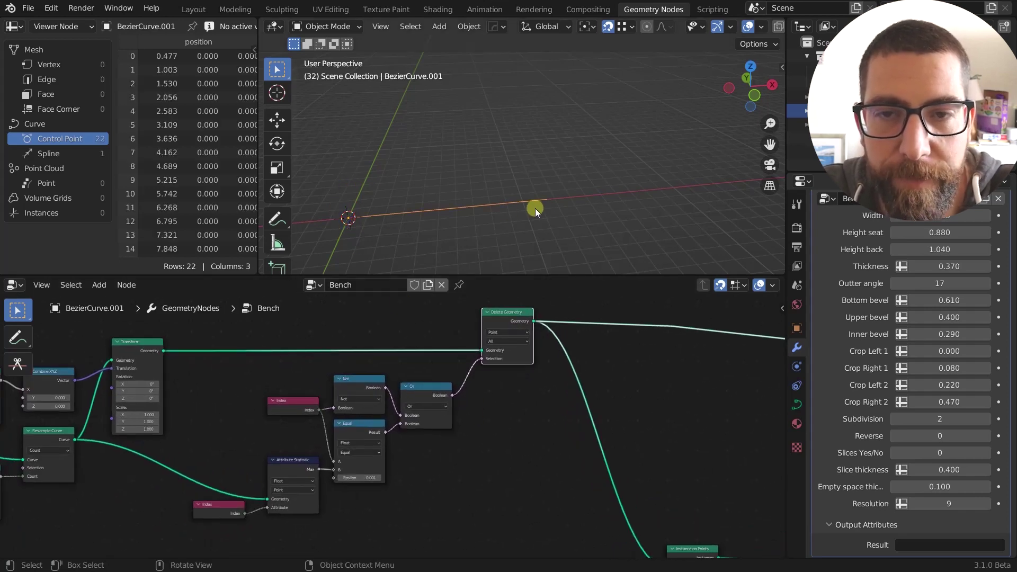
pyautogui.moveTo(461, 434); pyautogui.dragTo(478, 437, button='middle')
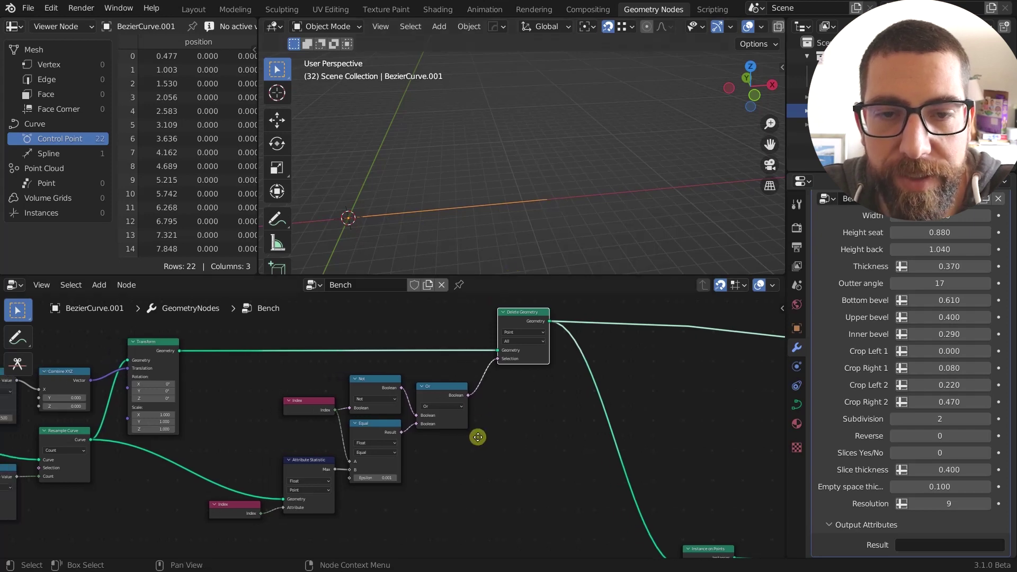
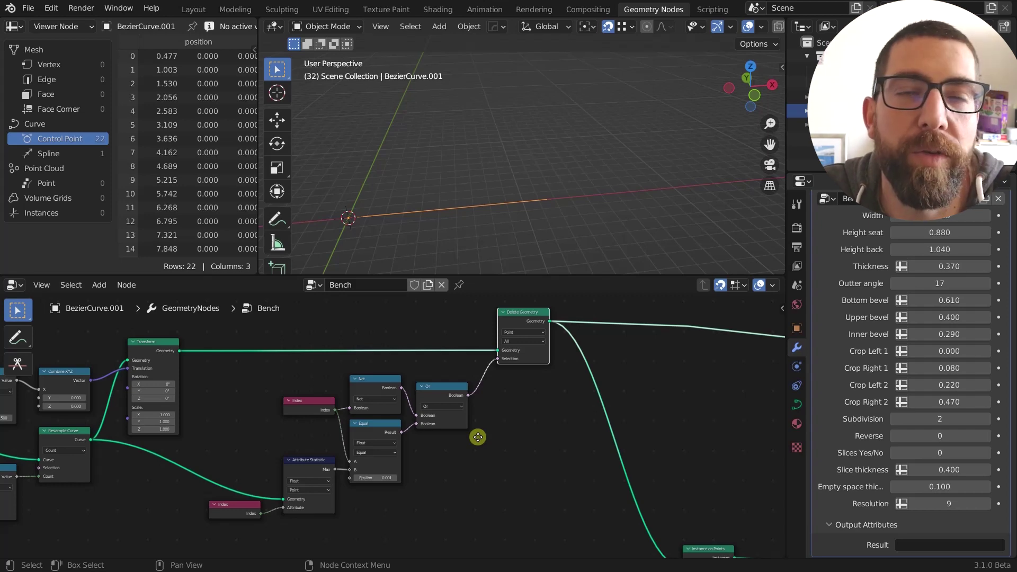
pyautogui.moveTo(522, 420); pyautogui.dragTo(503, 422, button='middle')
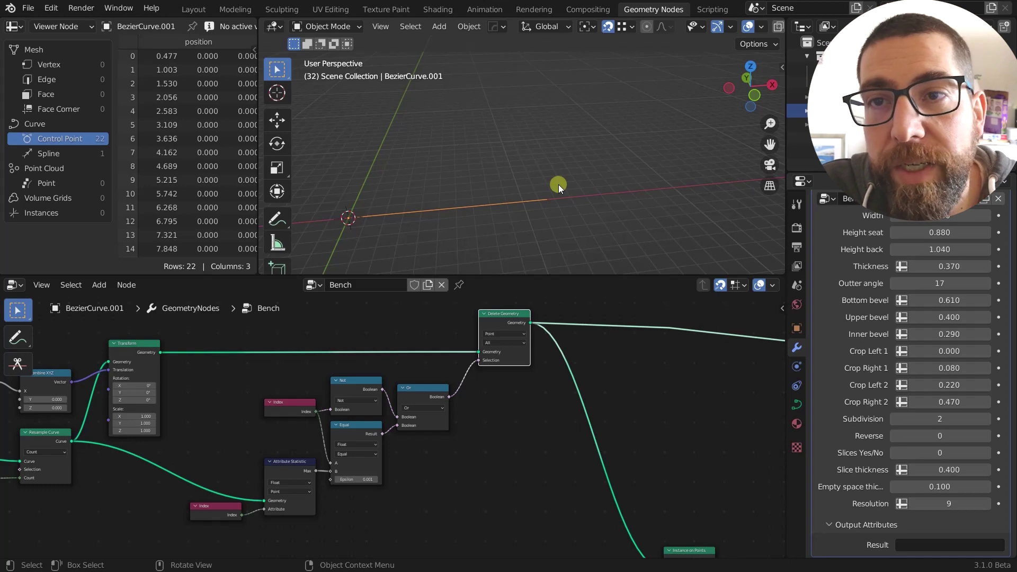
# Step: Follow the Delete Geometry output to the Instance on Points node and select that node
pyautogui.scroll(-4, 494, 395)
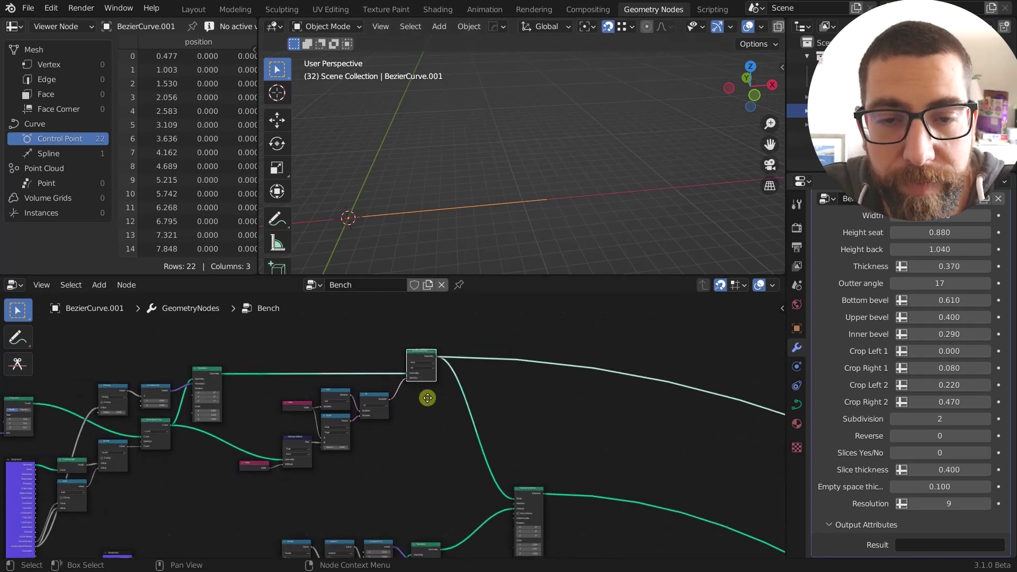
pyautogui.scroll(3, 419, 451)
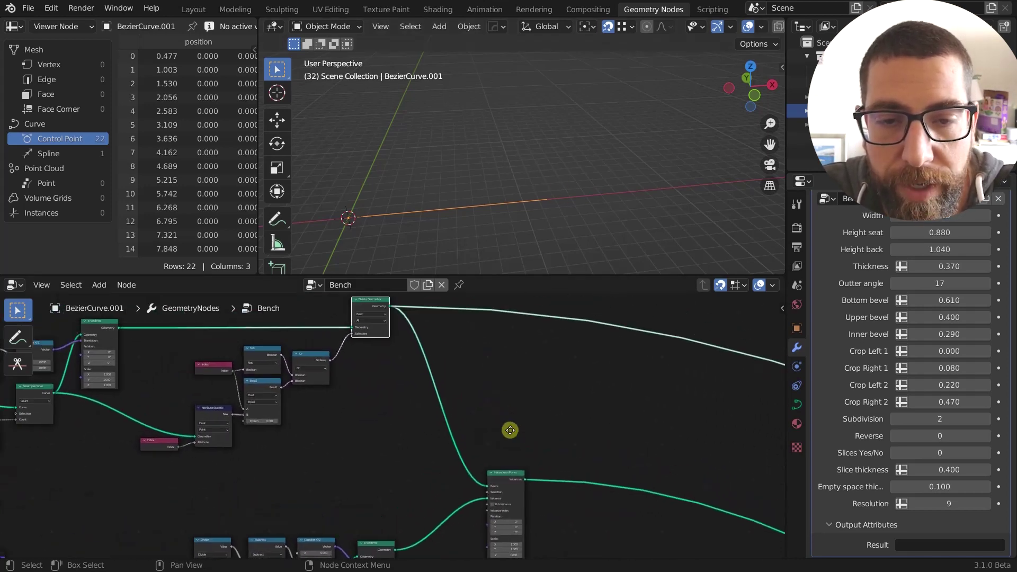
pyautogui.scroll(-1, 450, 363)
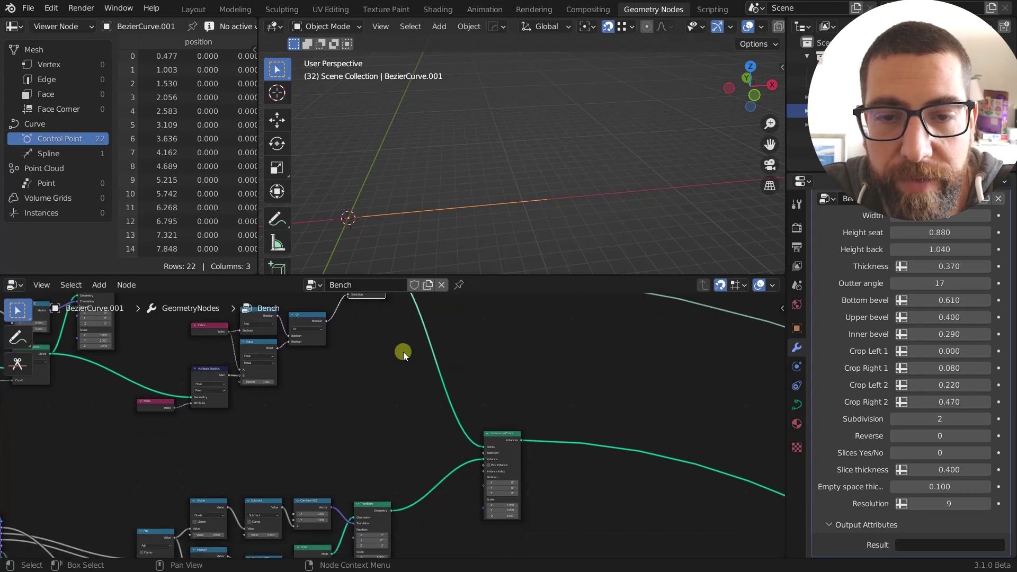
pyautogui.scroll(-1, 404, 352)
pyautogui.scroll(2, 486, 416)
pyautogui.click(501, 391)
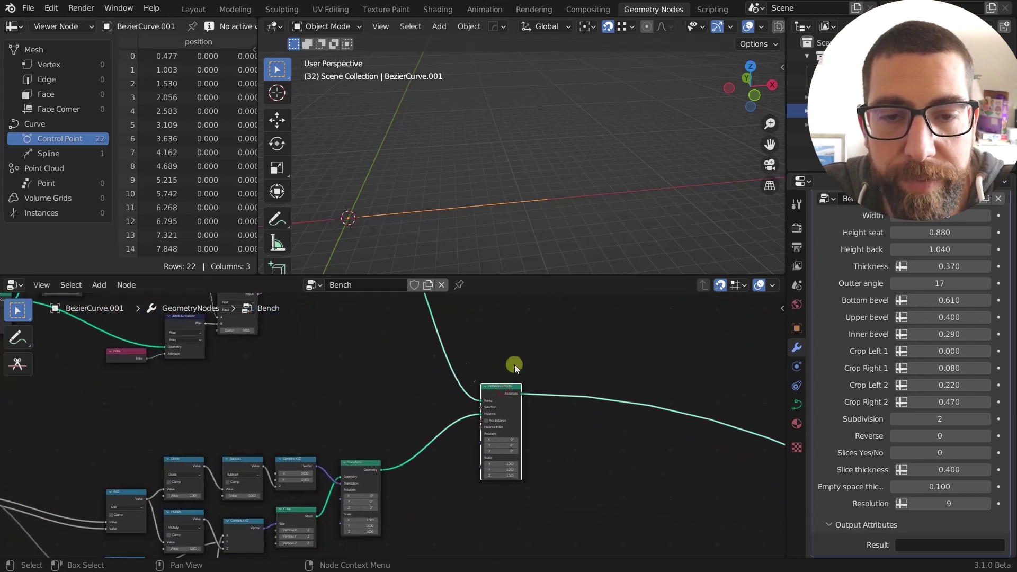
# Step: Preview the Transform node feeding the instances again and view its thin cube from another angle
pyautogui.moveTo(518, 363); pyautogui.dragTo(679, 318, button='middle')
pyautogui.scroll(-1, 552, 374)
pyautogui.scroll(-1, 552, 375)
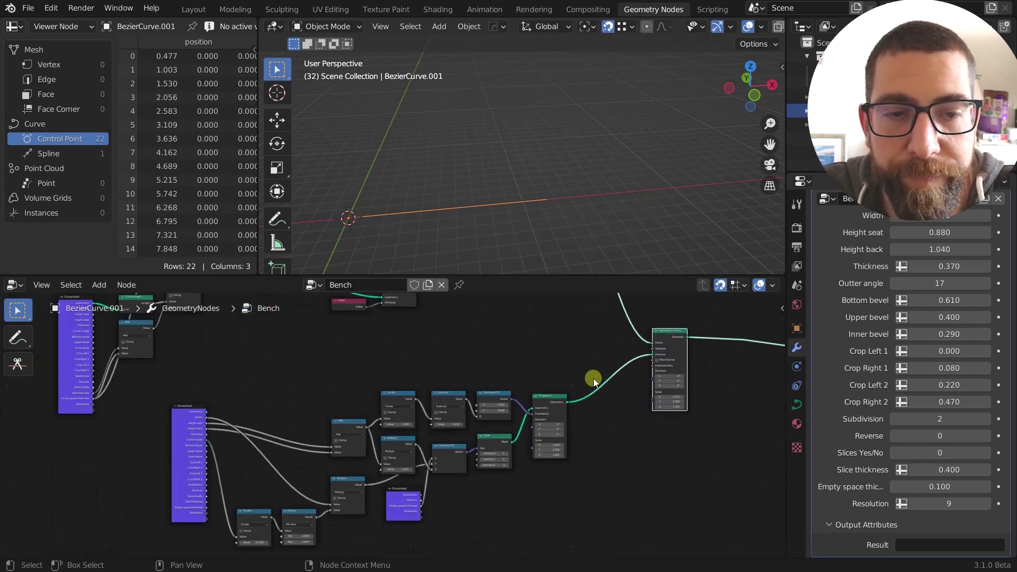
pyautogui.keyDown('ctrl'); pyautogui.keyDown('shift'); pyautogui.click(553, 403); pyautogui.keyUp('shift'); pyautogui.keyUp('ctrl')
pyautogui.scroll(3, 336, 199)
pyautogui.scroll(-3, 506, 150)
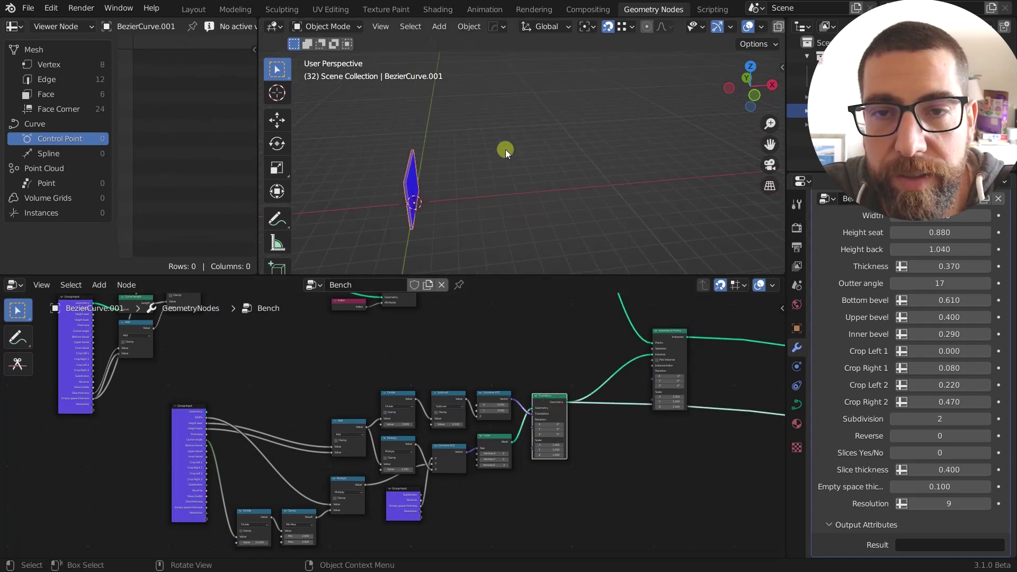
pyautogui.scroll(2, 424, 211)
pyautogui.moveTo(424, 211); pyautogui.dragTo(511, 224, button='middle')
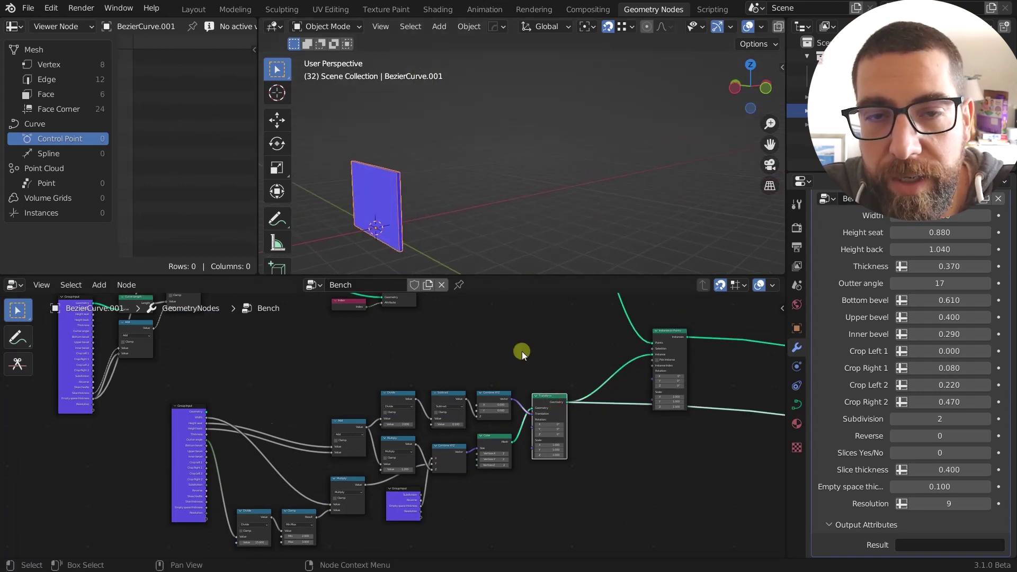
# Step: Examine how the cube's size is calculated from the width, seat and back heights, outer angle and empty space thickness inputs
pyautogui.scroll(-1, 523, 351)
pyautogui.scroll(4, 345, 445)
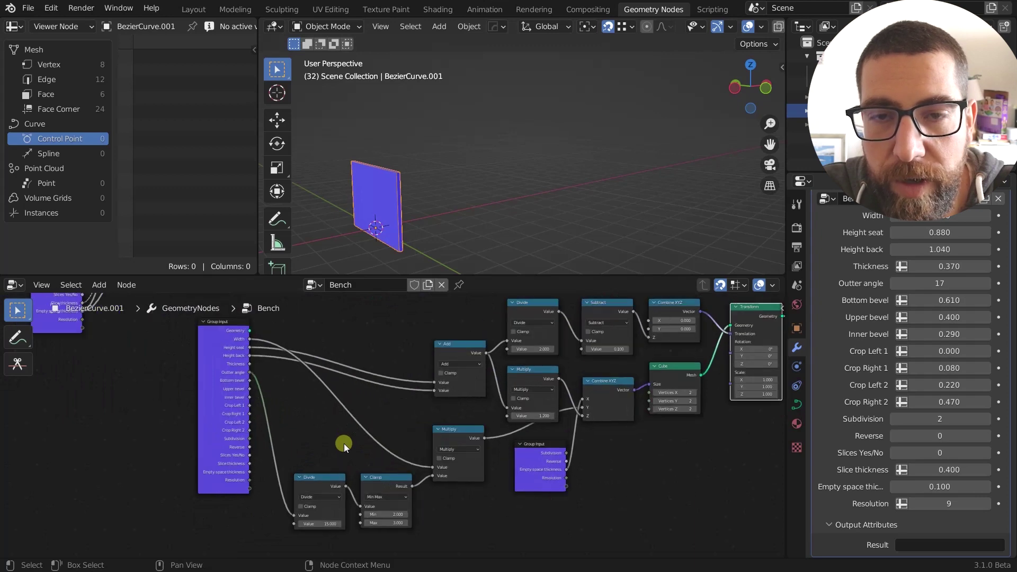
pyautogui.scroll(-2, 341, 446)
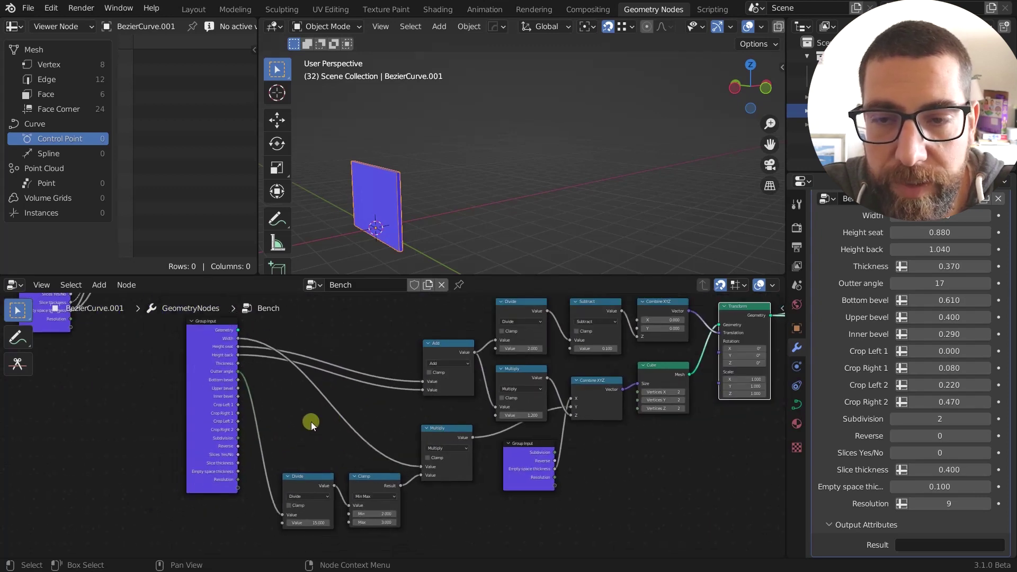
pyautogui.scroll(1, 239, 352)
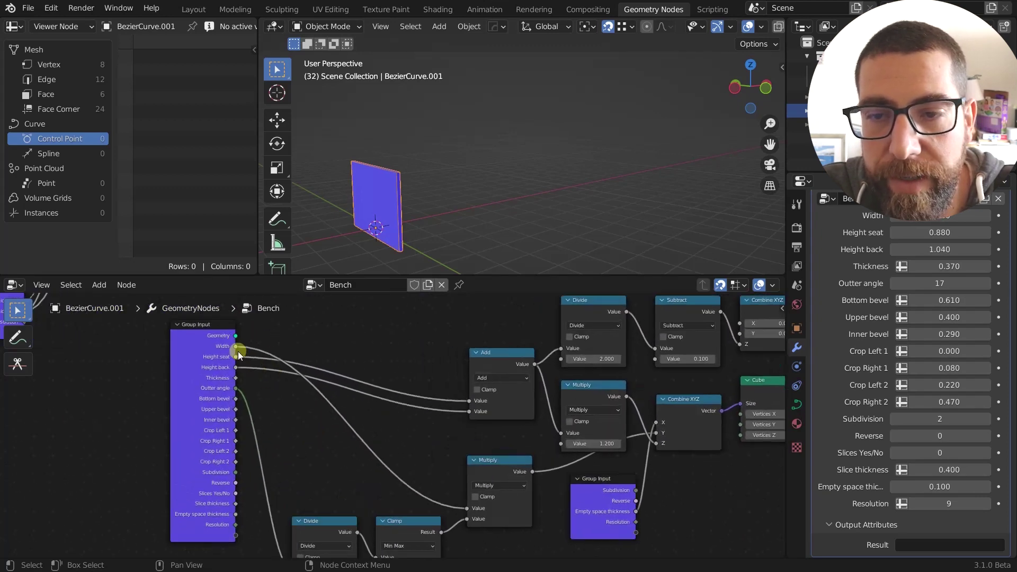
pyautogui.scroll(-3, 237, 373)
pyautogui.moveTo(249, 421); pyautogui.dragTo(255, 419, button='middle')
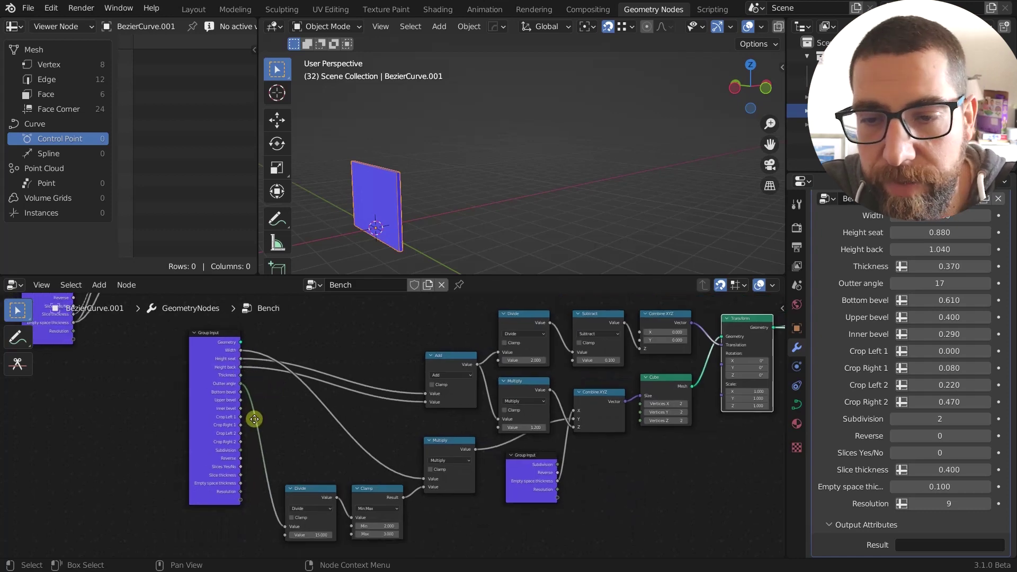
pyautogui.moveTo(289, 448); pyautogui.dragTo(243, 456, button='middle')
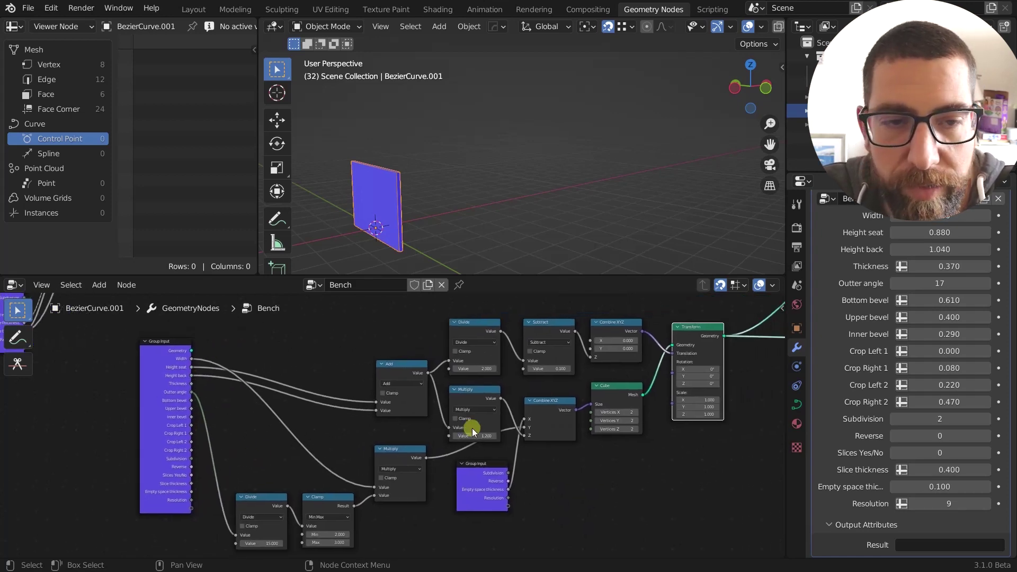
pyautogui.scroll(1, 580, 461)
pyautogui.click(492, 462)
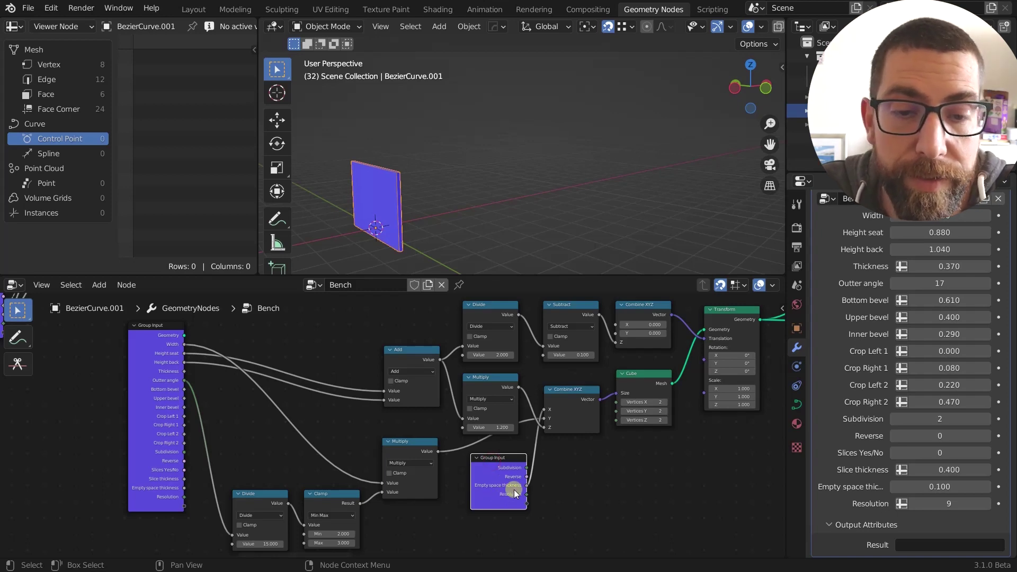
pyautogui.scroll(2, 513, 490)
pyautogui.scroll(-2, 464, 490)
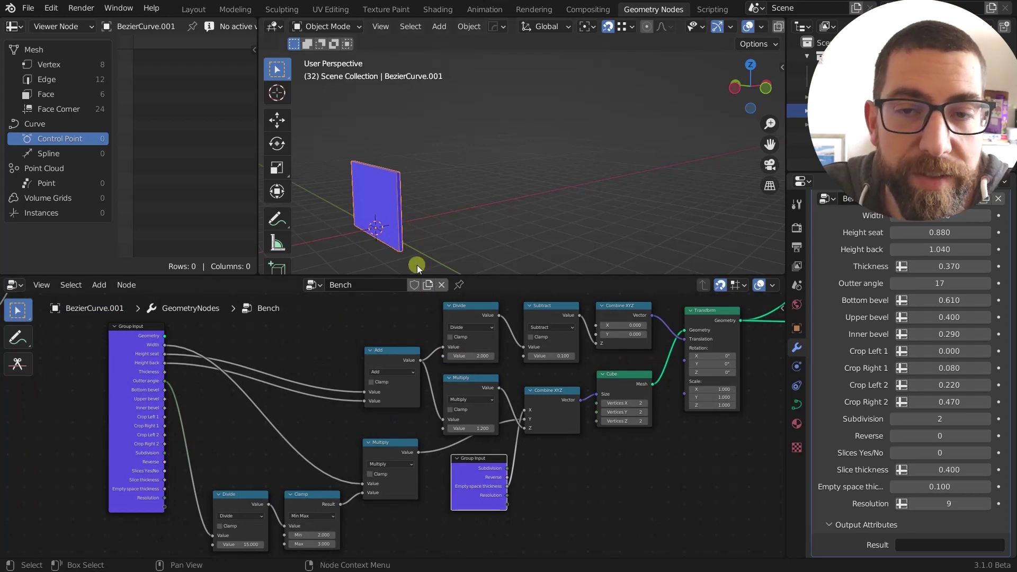
# Step: Check the Transform node's cube once more and preview the Instance on Points node that repeats it along the line
pyautogui.moveTo(580, 499); pyautogui.dragTo(443, 518, button='middle')
pyautogui.click(582, 331)
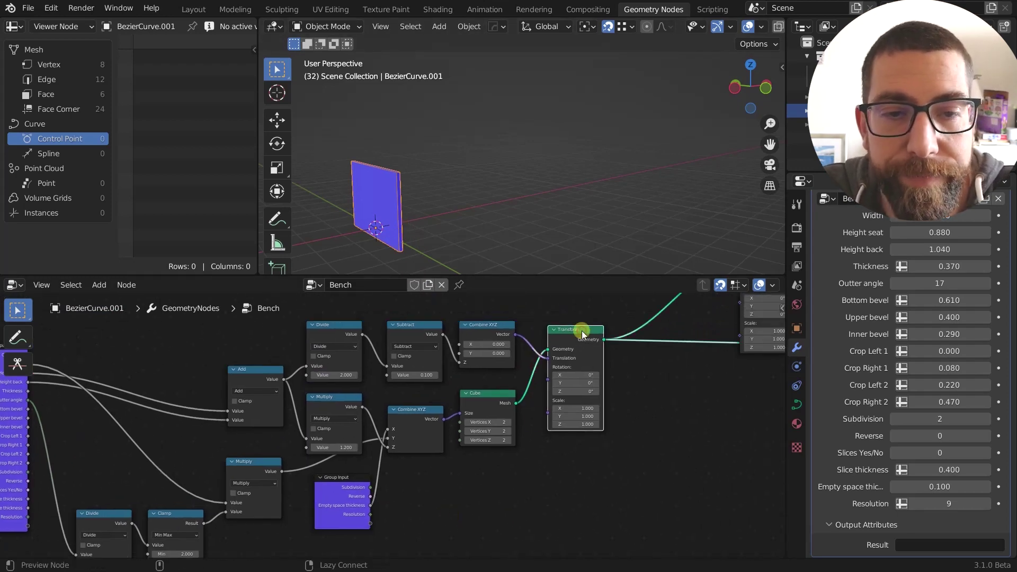
pyautogui.scroll(-3, 412, 200)
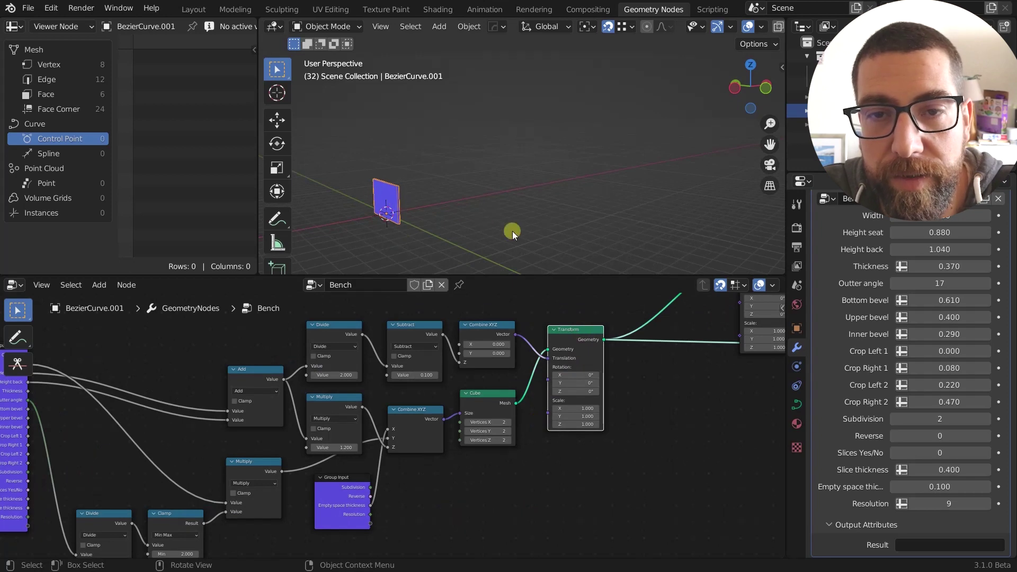
pyautogui.moveTo(513, 231); pyautogui.dragTo(532, 239, button='middle')
pyautogui.scroll(-3, 564, 307)
pyautogui.moveTo(631, 332); pyautogui.dragTo(552, 439, button='middle')
pyautogui.keyDown('ctrl'); pyautogui.keyDown('shift'); pyautogui.click(611, 366); pyautogui.keyUp('shift'); pyautogui.keyUp('ctrl')
pyautogui.scroll(4, 432, 189)
pyautogui.moveTo(431, 190); pyautogui.dragTo(480, 220, button='middle')
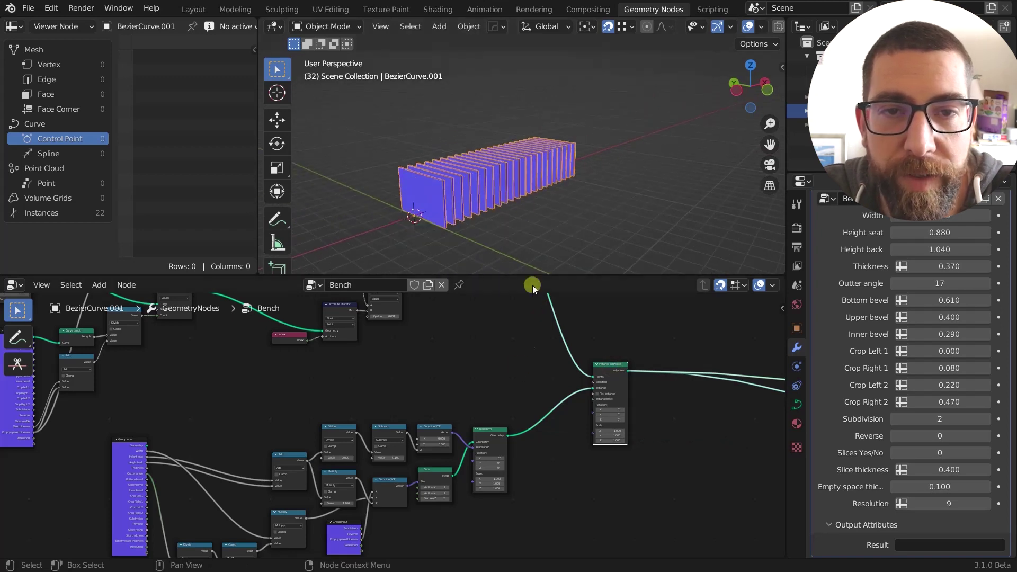
# Step: Follow the instanced cubes to the Mesh Boolean node, preview its output, and view the sliced bench from another angle
pyautogui.scroll(-6, 518, 366)
pyautogui.moveTo(518, 366); pyautogui.dragTo(259, 363, button='middle')
pyautogui.scroll(1, 447, 418)
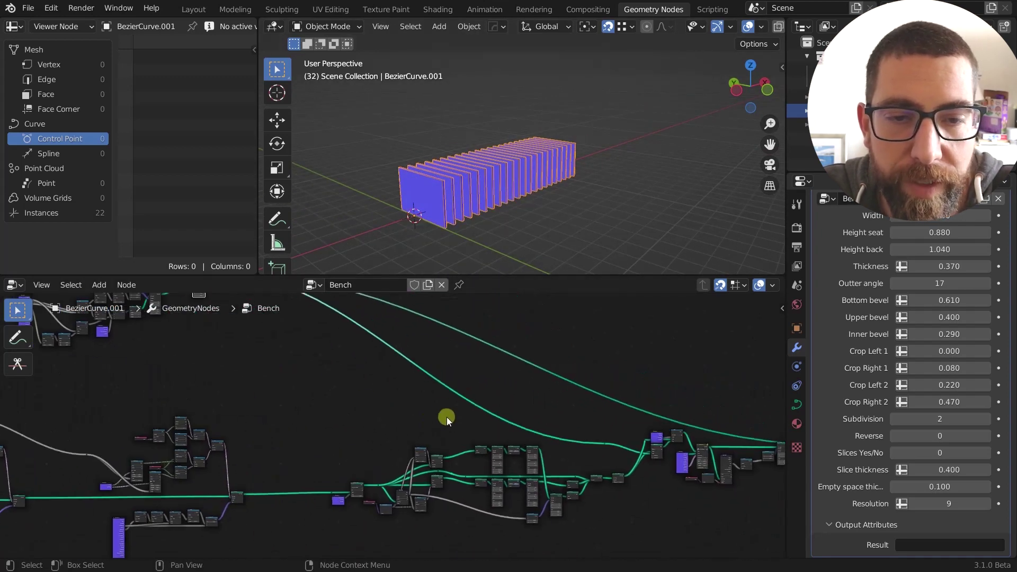
pyautogui.scroll(12, 621, 449)
pyautogui.moveTo(633, 459); pyautogui.dragTo(490, 459, button='middle')
pyautogui.scroll(4, 587, 446)
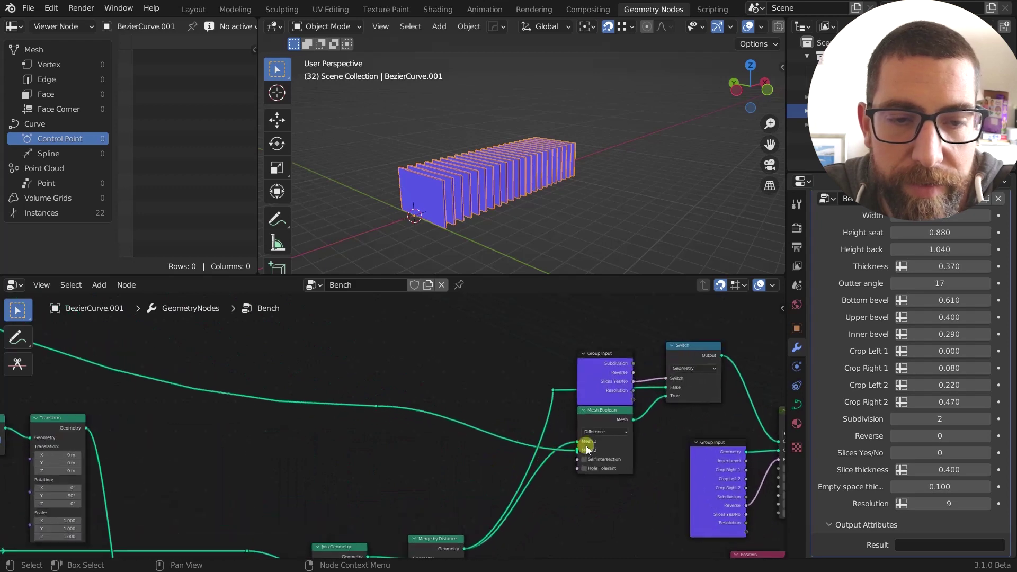
pyautogui.moveTo(626, 444); pyautogui.dragTo(579, 443, button='middle')
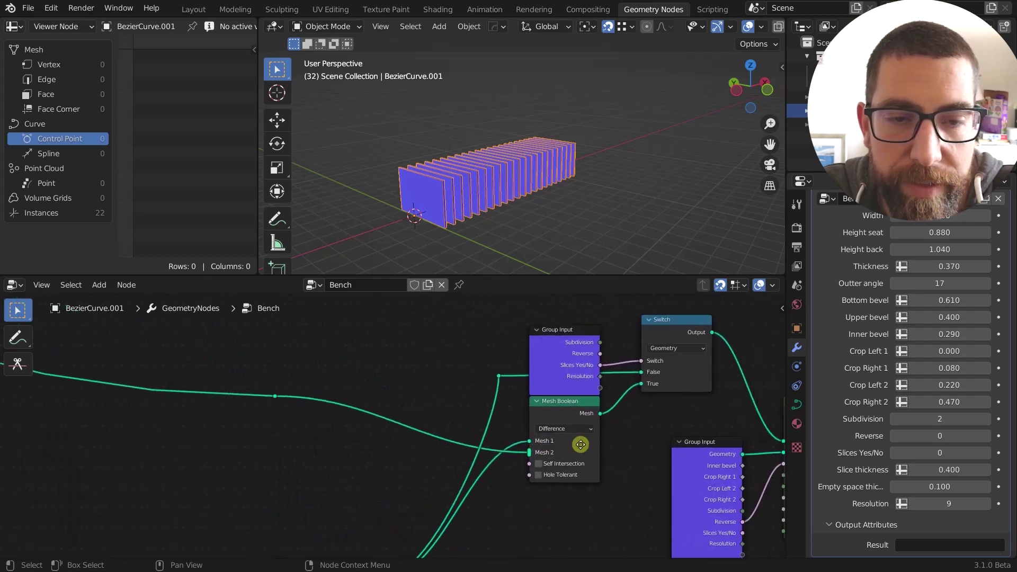
pyautogui.keyDown('ctrl'); pyautogui.keyDown('shift'); pyautogui.click(574, 407); pyautogui.keyUp('shift'); pyautogui.keyUp('ctrl')
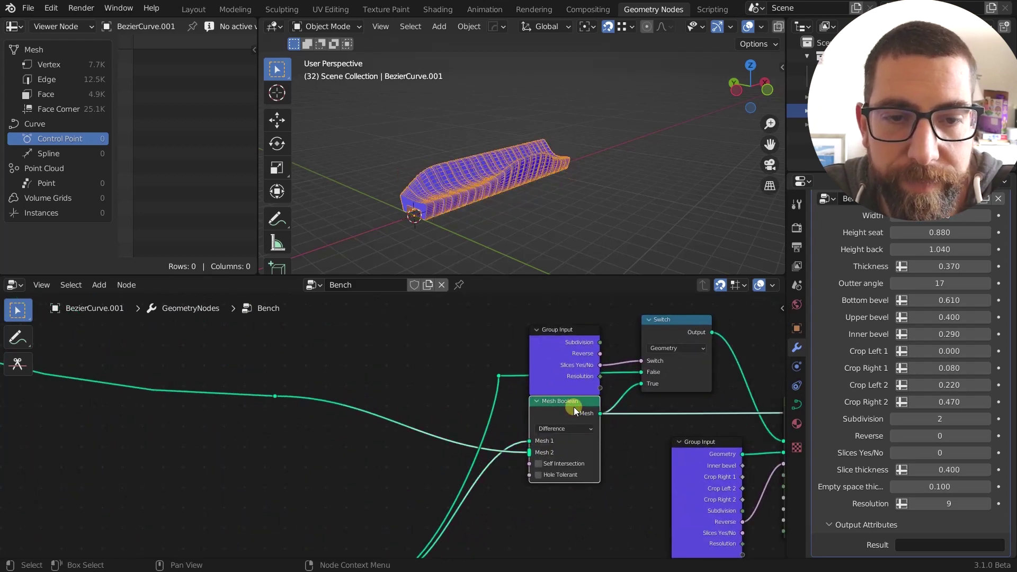
pyautogui.moveTo(471, 176); pyautogui.dragTo(518, 151, button='middle')
pyautogui.scroll(1, 628, 306)
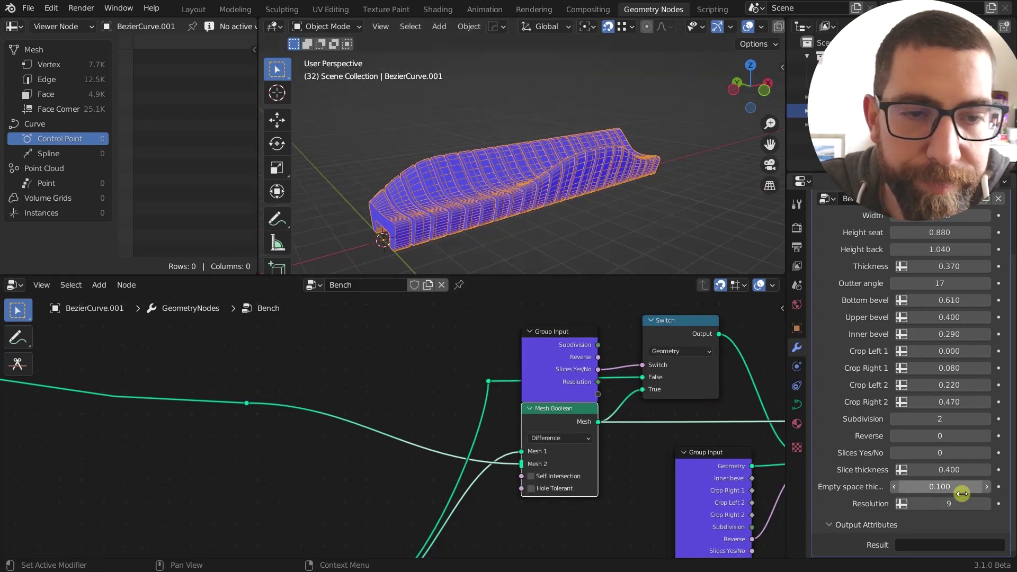
# Step: Set the Bench modifier's Subdivision to 0 and view the simplified sliced bench
pyautogui.click(893, 419)
pyautogui.click(893, 420)
pyautogui.moveTo(530, 238); pyautogui.dragTo(513, 188, button='middle')
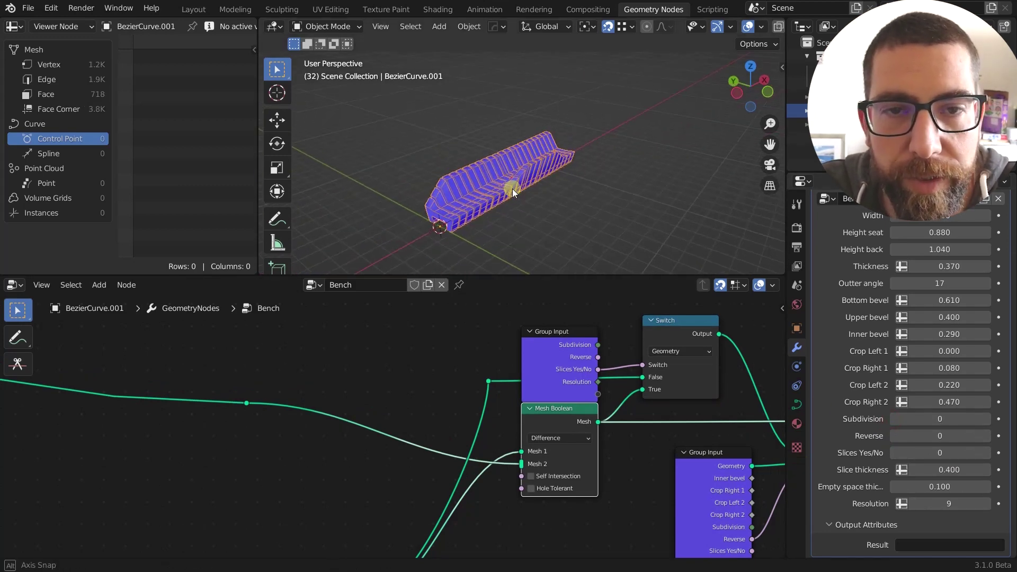
# Step: Hide the unused sockets of the Group Input node above Mesh Boolean, keeping only the connected Slices Yes/No output
pyautogui.scroll(-2, 472, 392)
pyautogui.scroll(-3, 473, 392)
pyautogui.moveTo(552, 381); pyautogui.dragTo(488, 380, button='middle')
pyautogui.scroll(4, 489, 379)
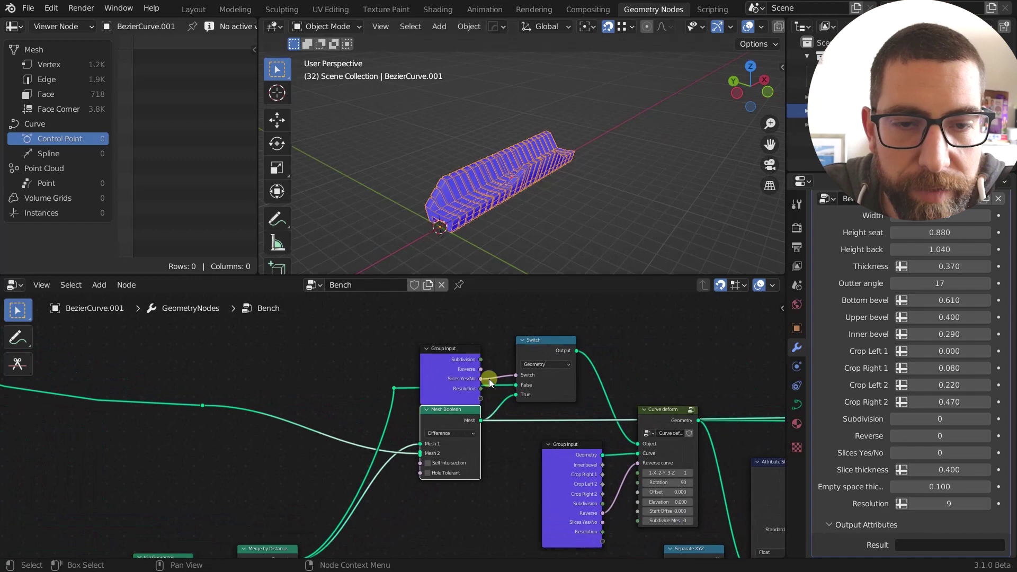
pyautogui.click(453, 359)
pyautogui.hotkey('ctrl', 'h')
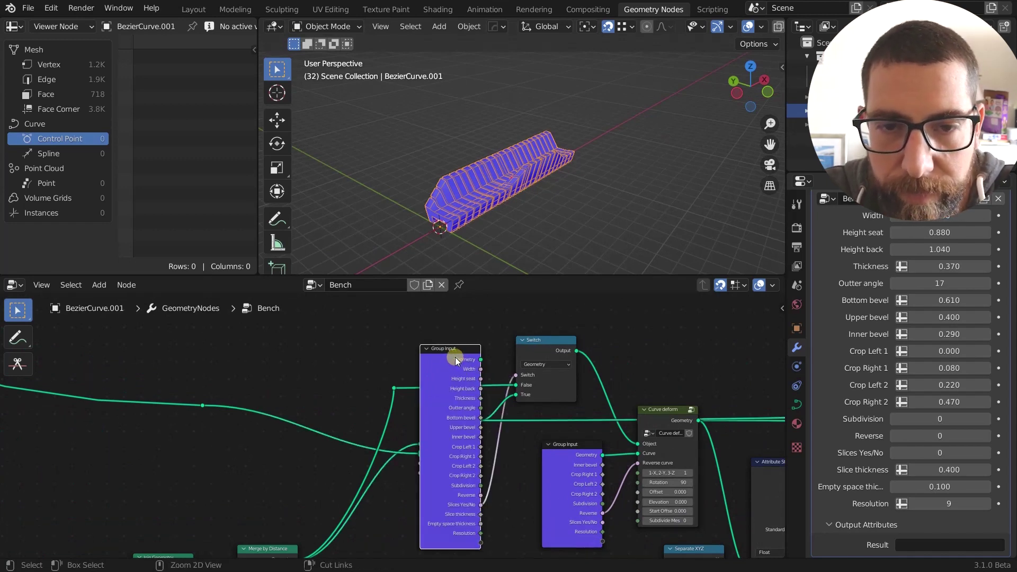
pyautogui.hotkey('ctrl', 'h')
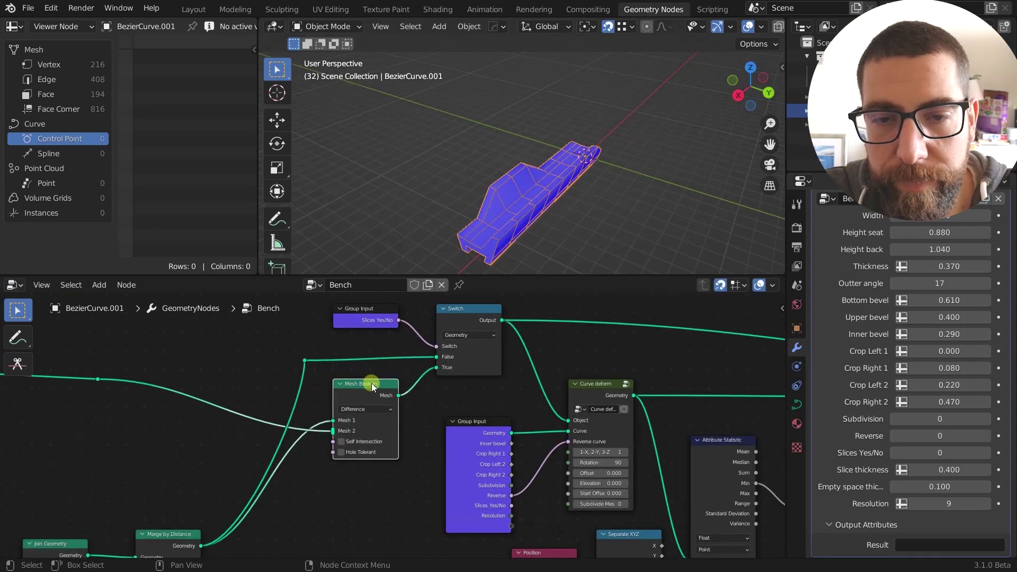
# Step: Examine the Slices Yes/No Group Input and the Switch node that it controls
pyautogui.moveTo(371, 383); pyautogui.dragTo(356, 423, button='middle')
pyautogui.click(374, 355)
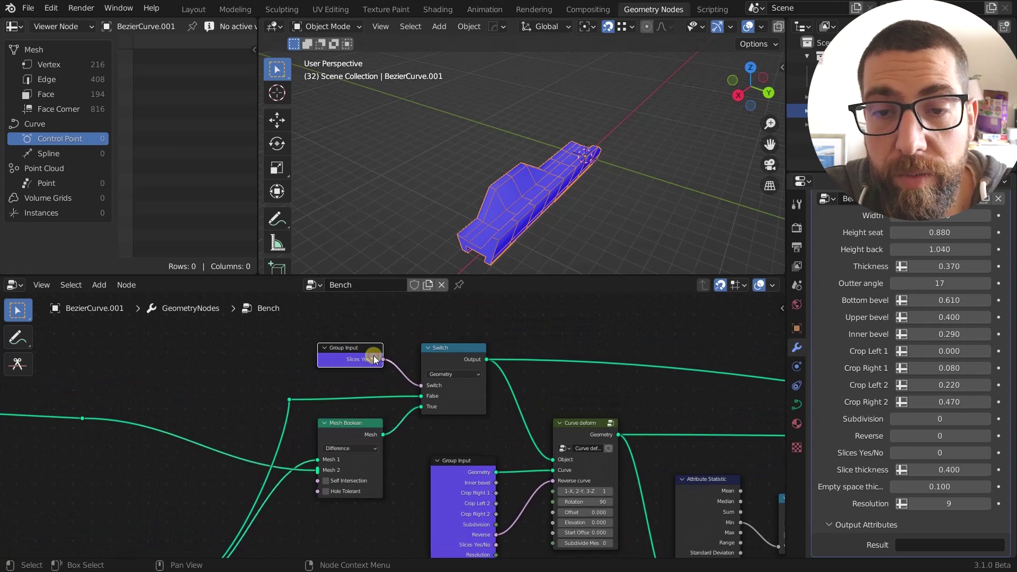
pyautogui.scroll(1, 356, 363)
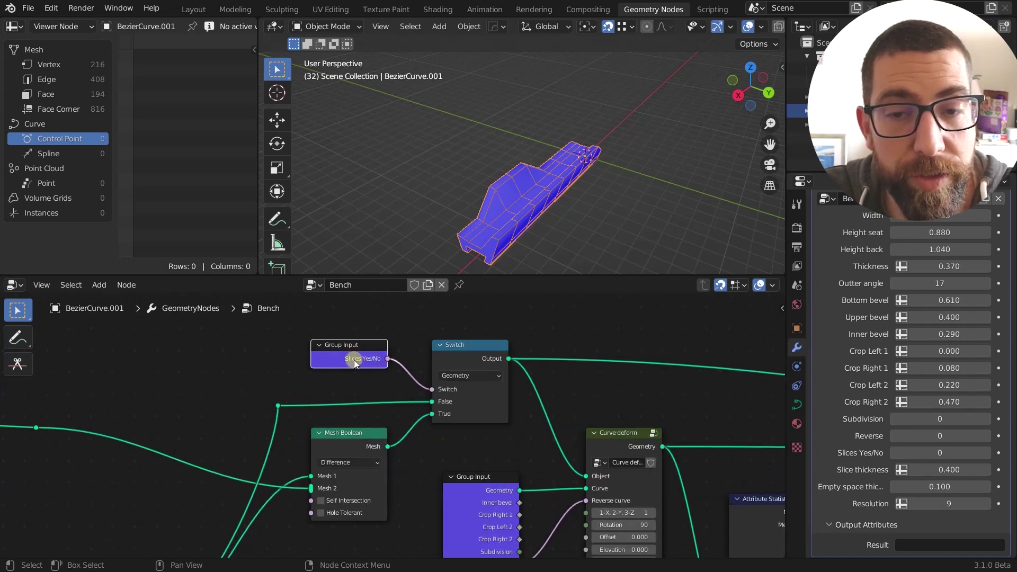
pyautogui.click(485, 404)
pyautogui.scroll(-1, 484, 404)
pyautogui.moveTo(483, 407); pyautogui.dragTo(475, 374, button='middle')
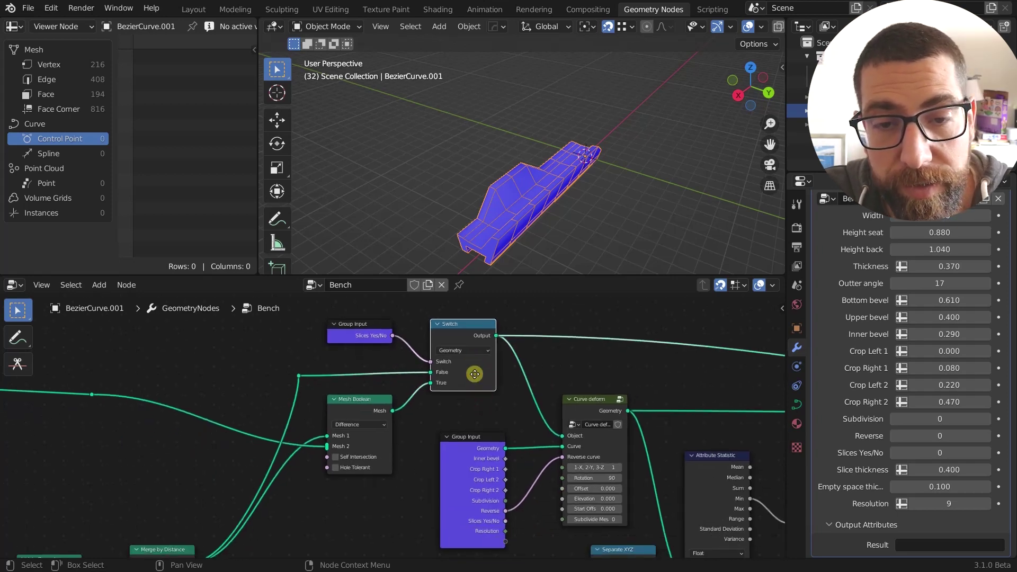
# Step: Trace the Mesh Boolean and unsliced geometry into the Switch node, and check the modifier's Slices Yes/No setting
pyautogui.scroll(-1, 475, 374)
pyautogui.click(370, 405)
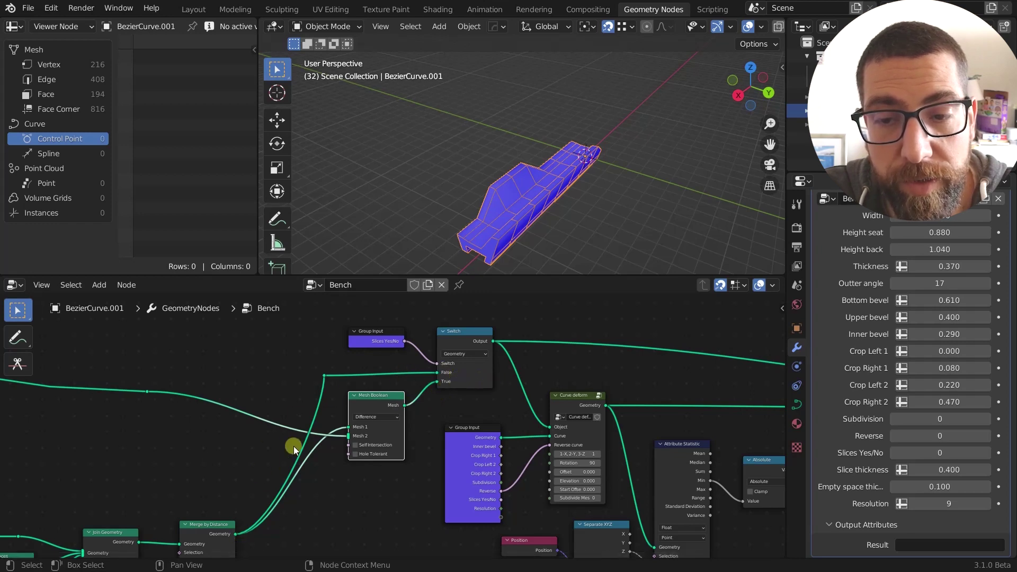
pyautogui.moveTo(458, 373); pyautogui.dragTo(398, 379, button='middle')
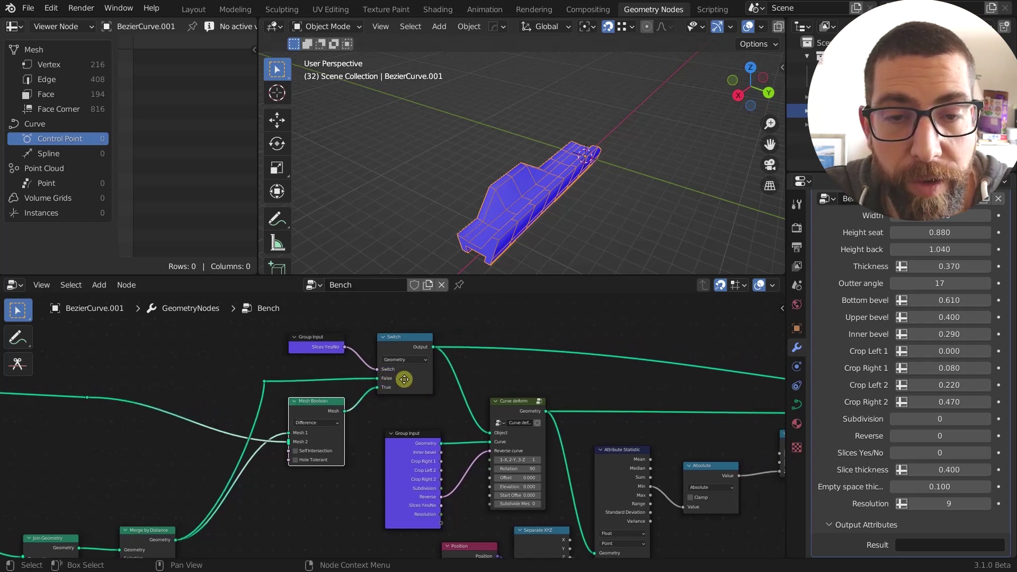
pyautogui.click(411, 343)
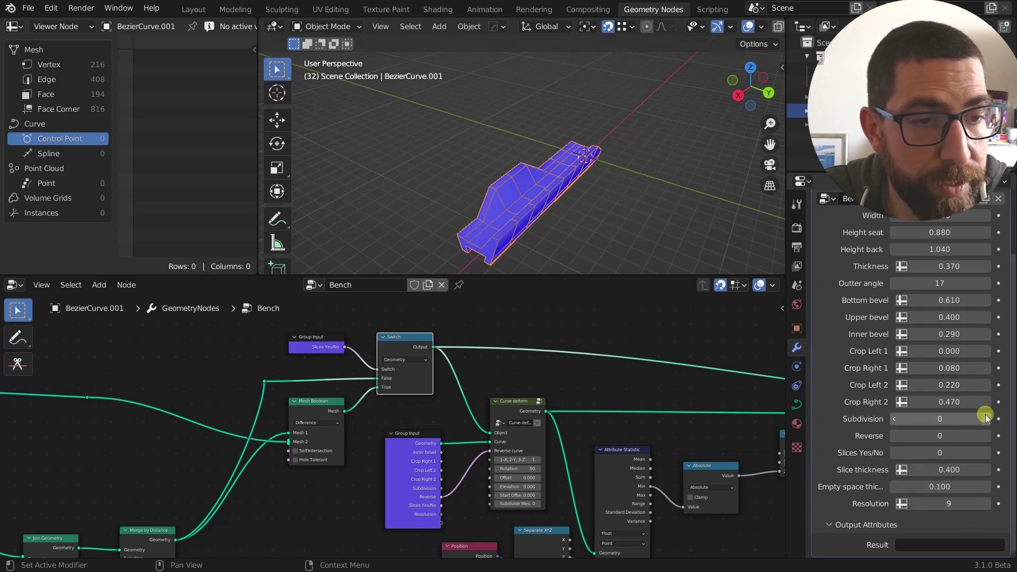
pyautogui.moveTo(943, 453)
pyautogui.mouseDown()
pyautogui.moveTo(983, 450)
pyautogui.moveTo(943, 452)
pyautogui.mouseUp()
pyautogui.scroll(1, 466, 352)
pyautogui.moveTo(483, 371); pyautogui.dragTo(475, 370, button='middle')
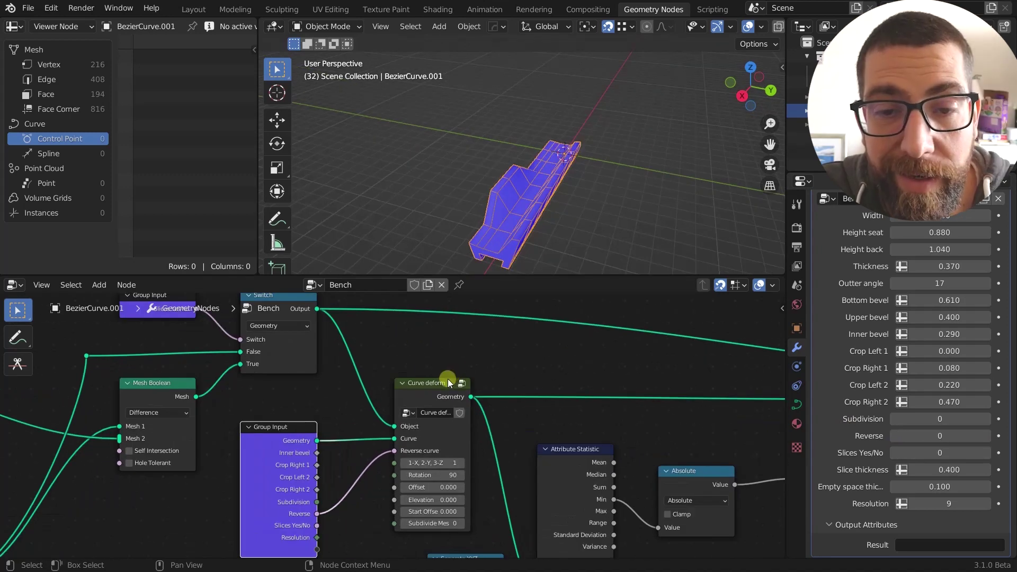
# Step: Move the Position and Separate XYZ nodes together so that Separate XYZ lines up beneath the Curve deform node
pyautogui.click(447, 380)
pyautogui.moveTo(463, 368); pyautogui.dragTo(472, 332, button='middle')
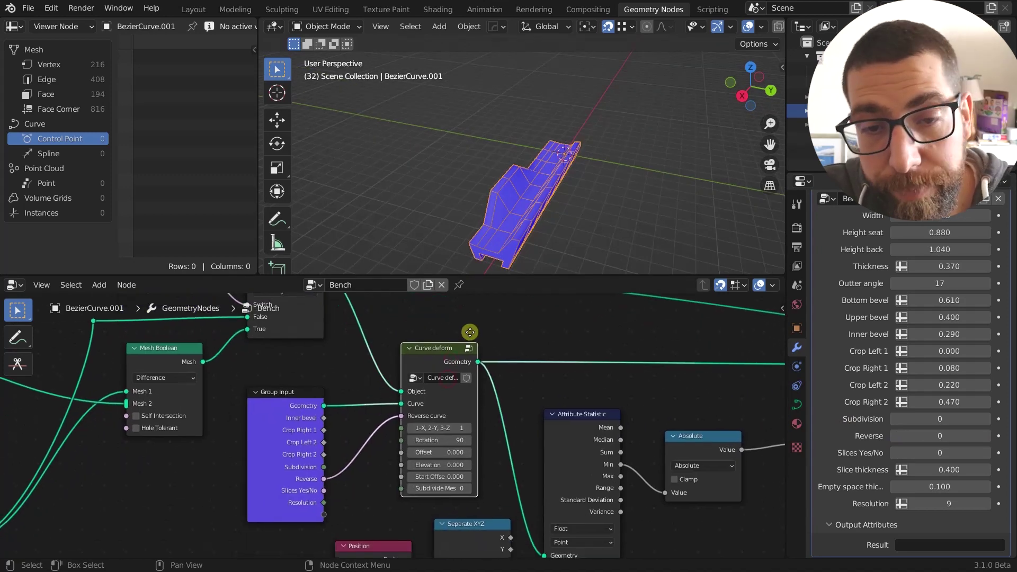
pyautogui.scroll(-1, 534, 365)
pyautogui.moveTo(534, 364); pyautogui.dragTo(525, 375, button='middle')
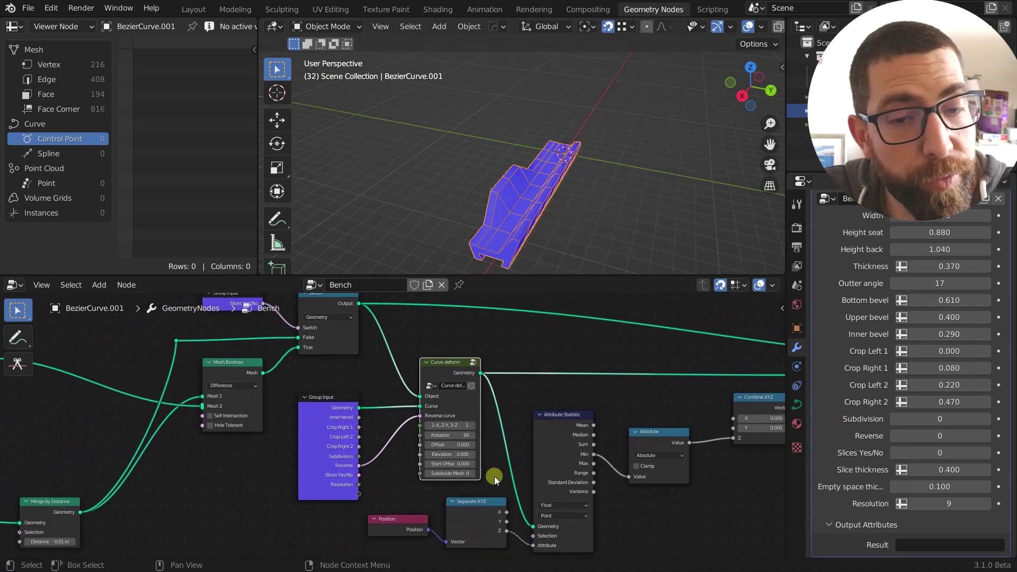
pyautogui.moveTo(476, 488); pyautogui.dragTo(413, 535)
pyautogui.moveTo(447, 507); pyautogui.dragTo(422, 515)
pyautogui.scroll(2, 437, 393)
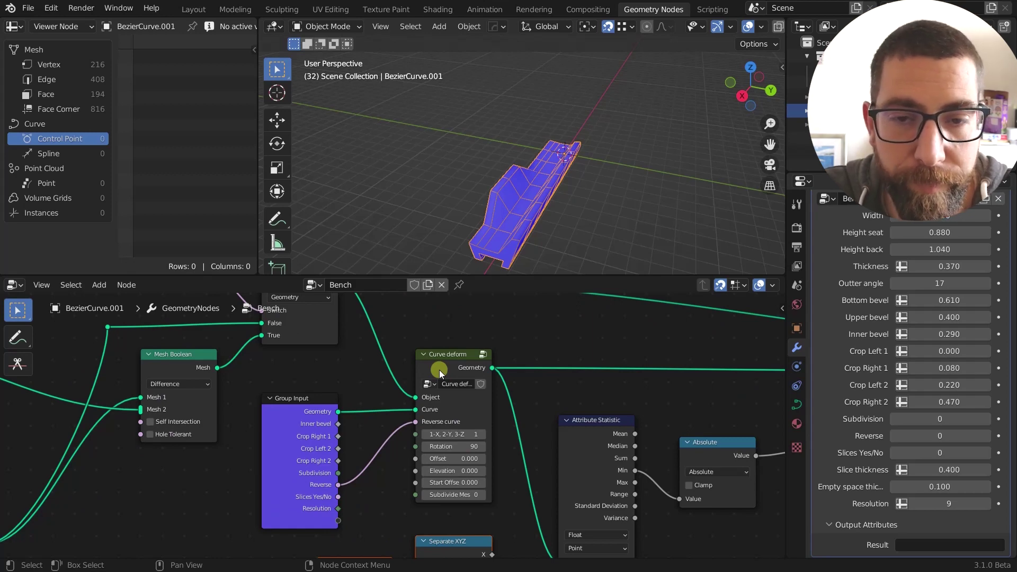
# Step: Open the Curve deform node group, look over its whole node network, and return to the Bench tree
pyautogui.click(440, 370)
pyautogui.scroll(-2, 449, 368)
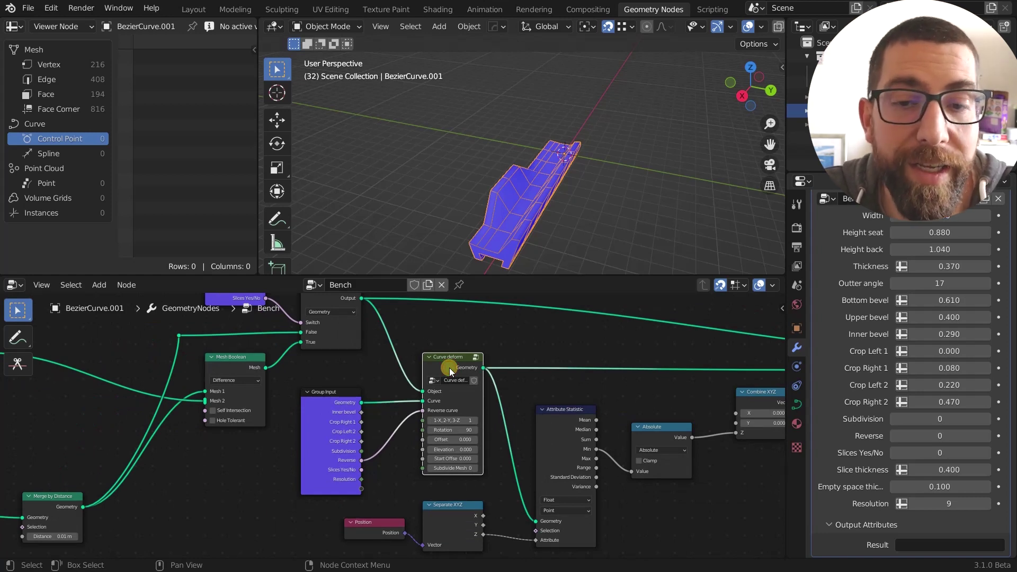
pyautogui.press('Tab')
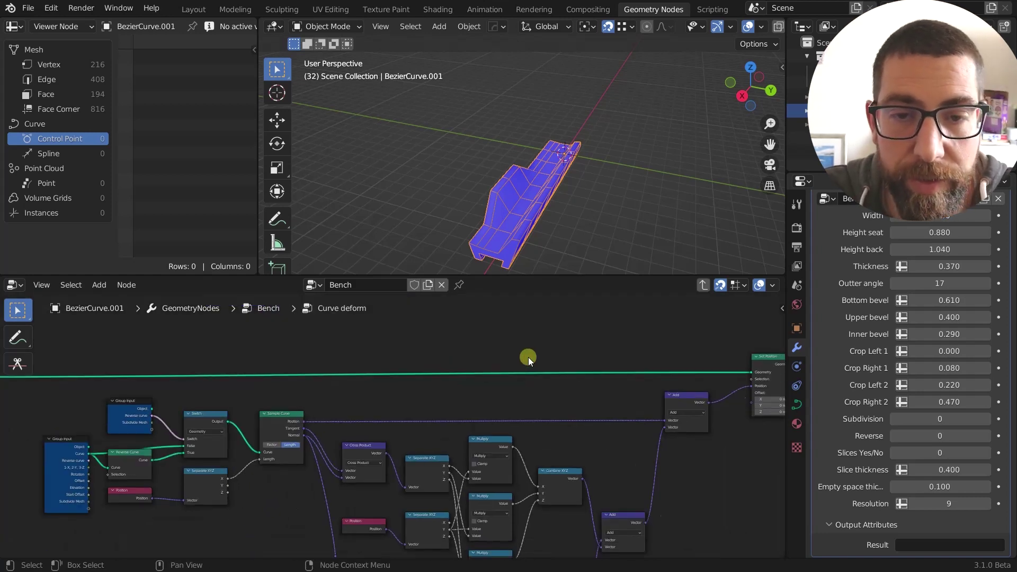
pyautogui.scroll(-7, 529, 358)
pyautogui.moveTo(325, 463); pyautogui.dragTo(350, 471, button='middle')
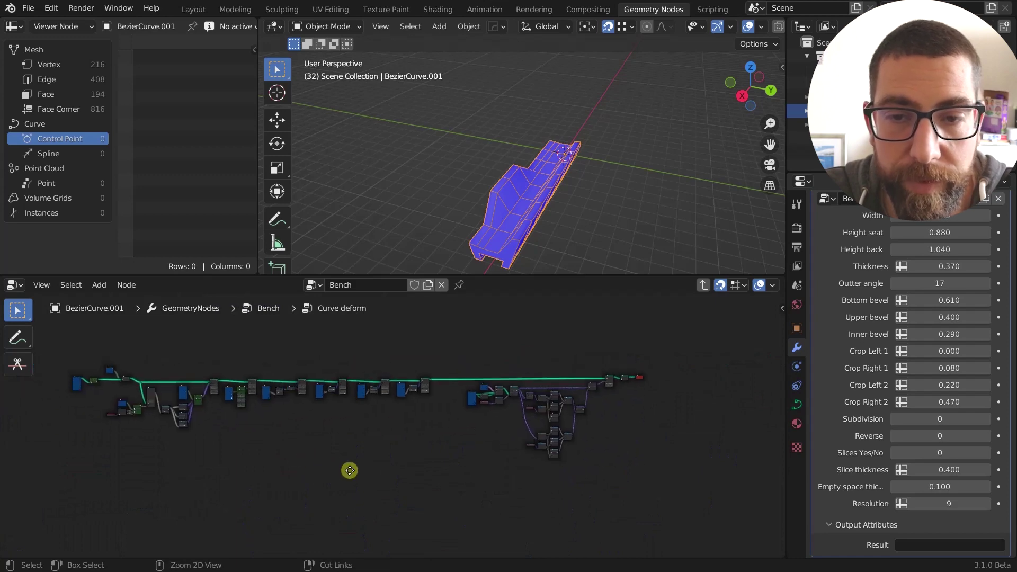
pyautogui.hotkey('ctrl', 'Tab')
pyautogui.scroll(4, 413, 425)
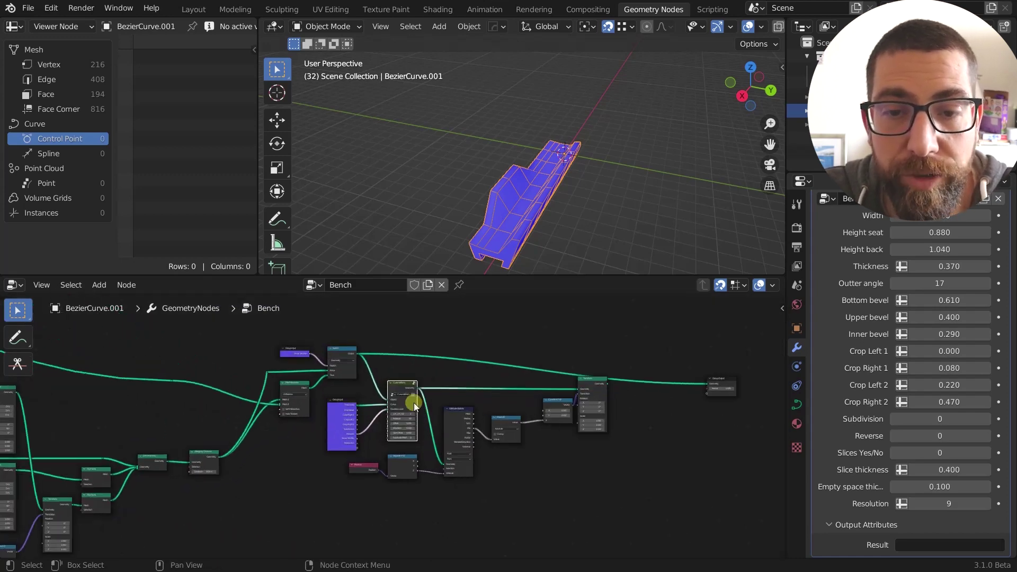
# Step: Examine the Curve deform node's Object, Curve and Reverse curve inputs and the nodes feeding them
pyautogui.scroll(4, 414, 403)
pyautogui.scroll(2, 415, 403)
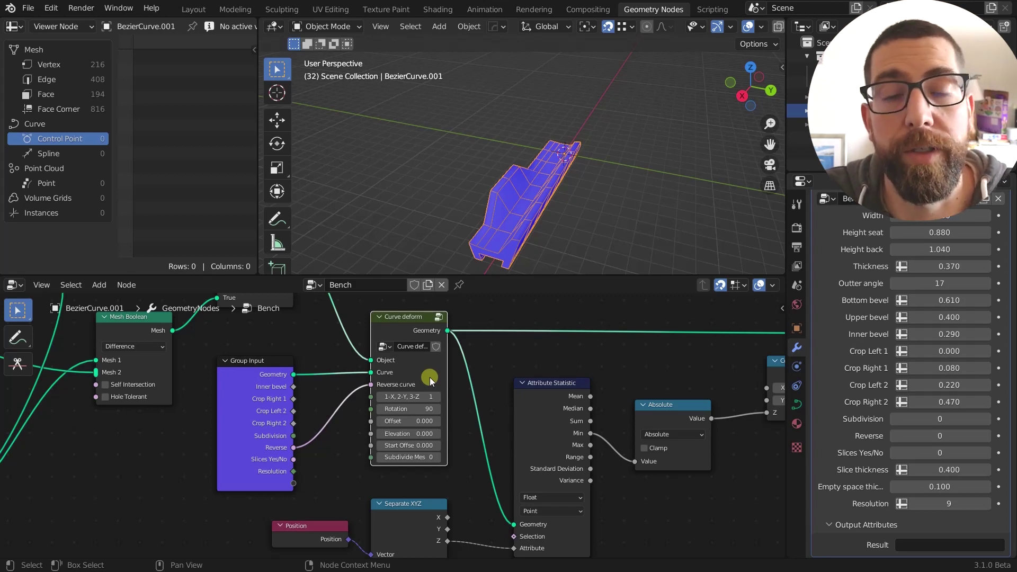
pyautogui.scroll(-3, 431, 378)
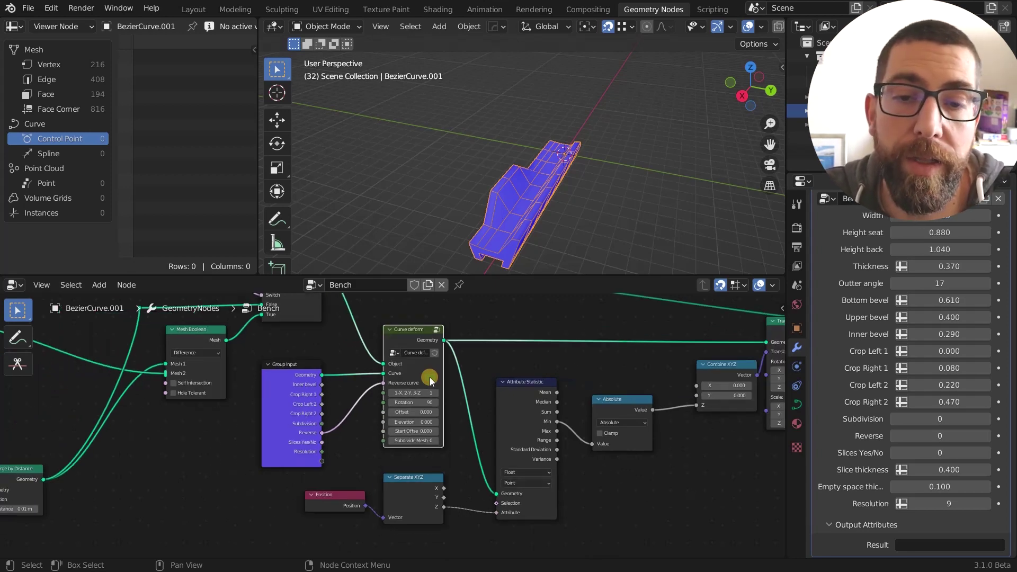
pyautogui.moveTo(416, 383); pyautogui.dragTo(407, 417, button='middle')
pyautogui.scroll(2, 418, 417)
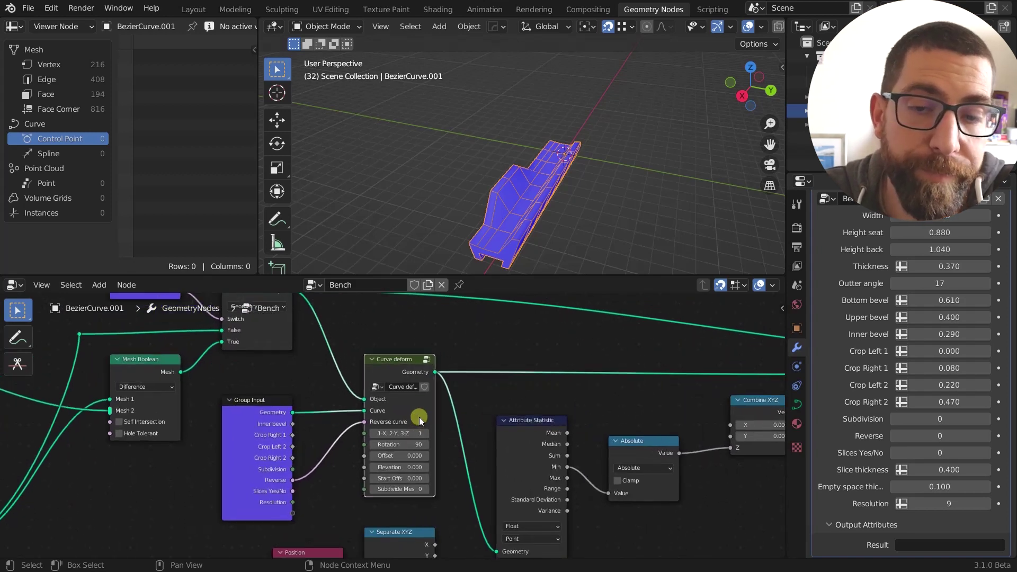
pyautogui.moveTo(418, 419); pyautogui.dragTo(411, 417, button='middle')
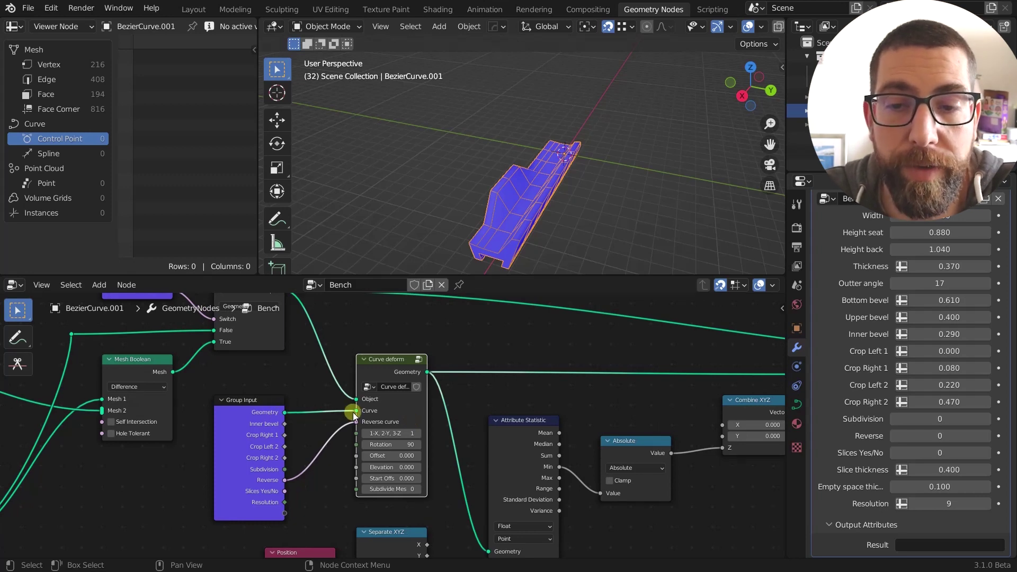
pyautogui.moveTo(357, 410)
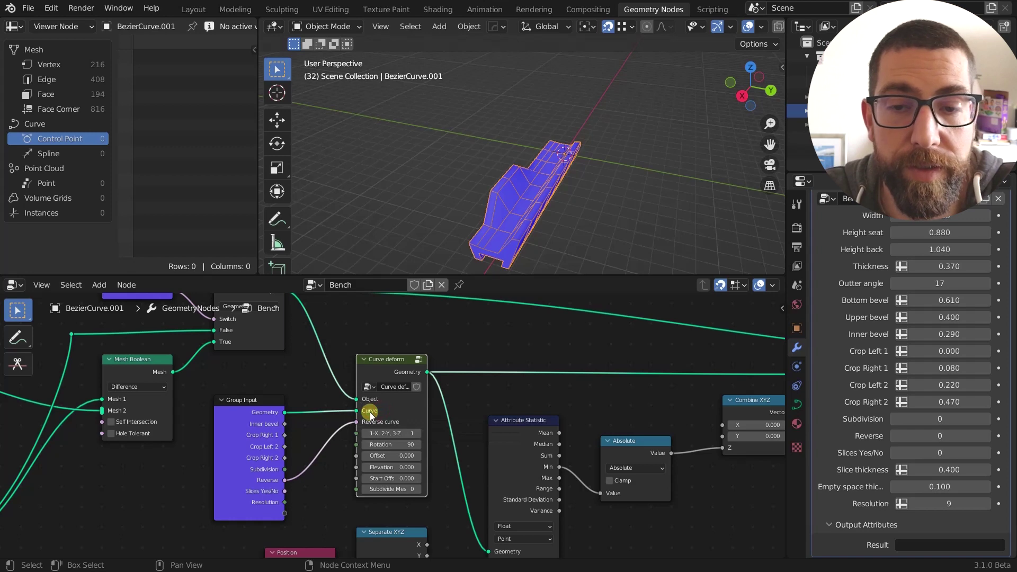
pyautogui.moveTo(411, 410); pyautogui.dragTo(404, 409, button='middle')
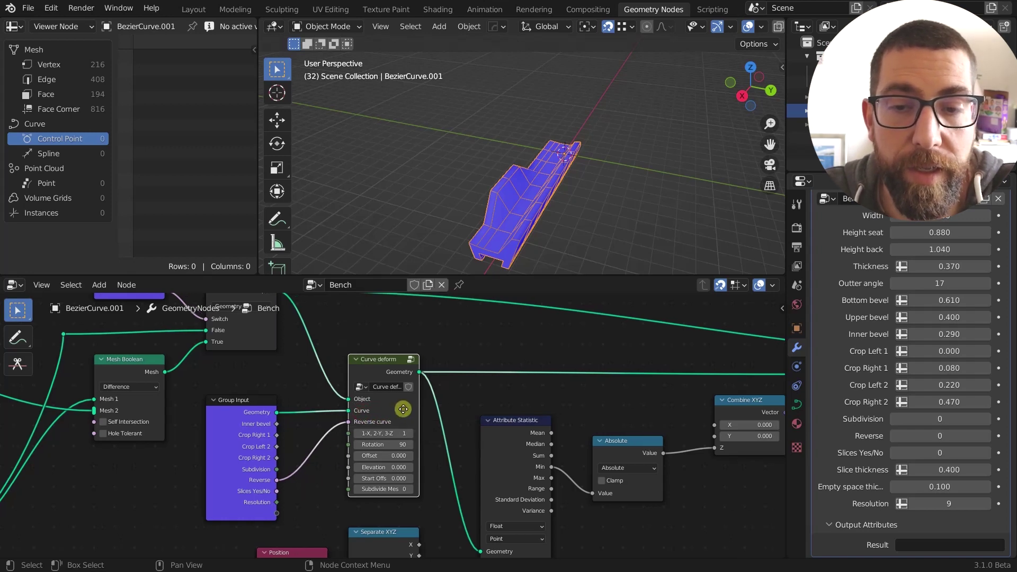
pyautogui.scroll(-2, 403, 409)
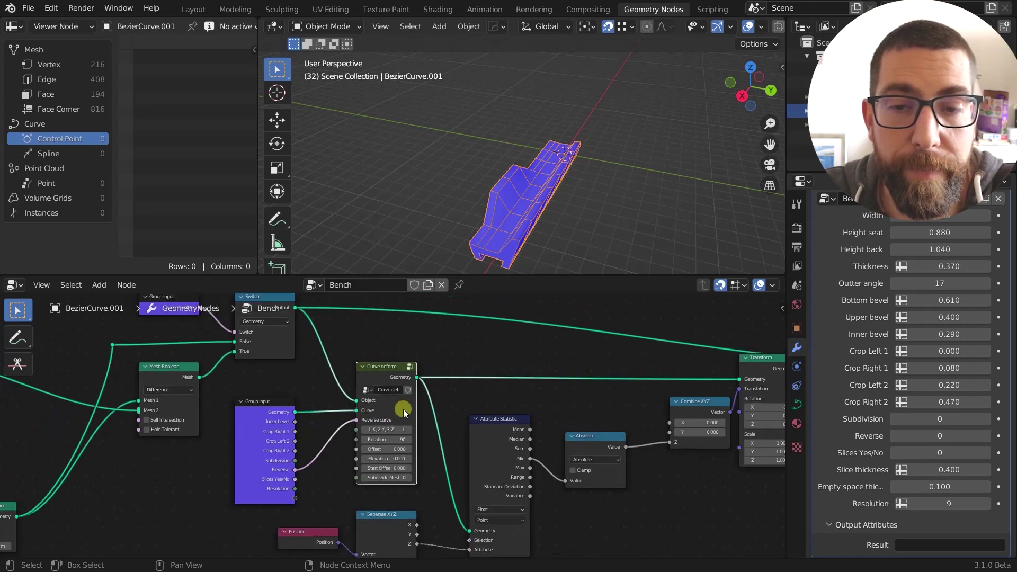
# Step: Preview the Curve deform output and briefly enter the curve's edit mode to compare the bench with its guiding Bezier curve
pyautogui.keyDown('ctrl'); pyautogui.keyDown('shift'); pyautogui.click(384, 370); pyautogui.keyUp('shift'); pyautogui.keyUp('ctrl')
pyautogui.scroll(2, 617, 196)
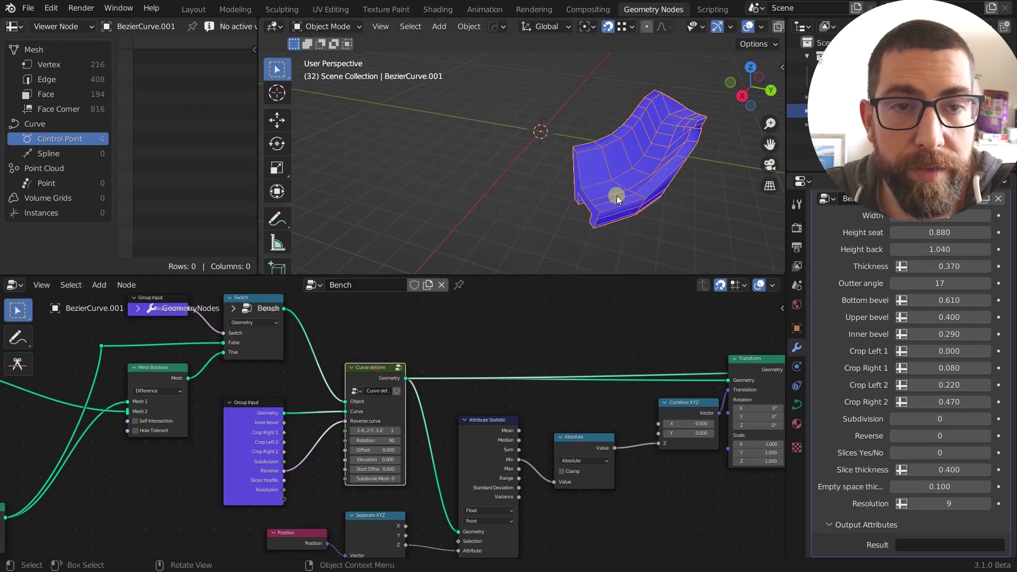
pyautogui.moveTo(616, 195); pyautogui.dragTo(588, 194, button='middle')
pyautogui.scroll(-2, 634, 164)
pyautogui.press('Tab')
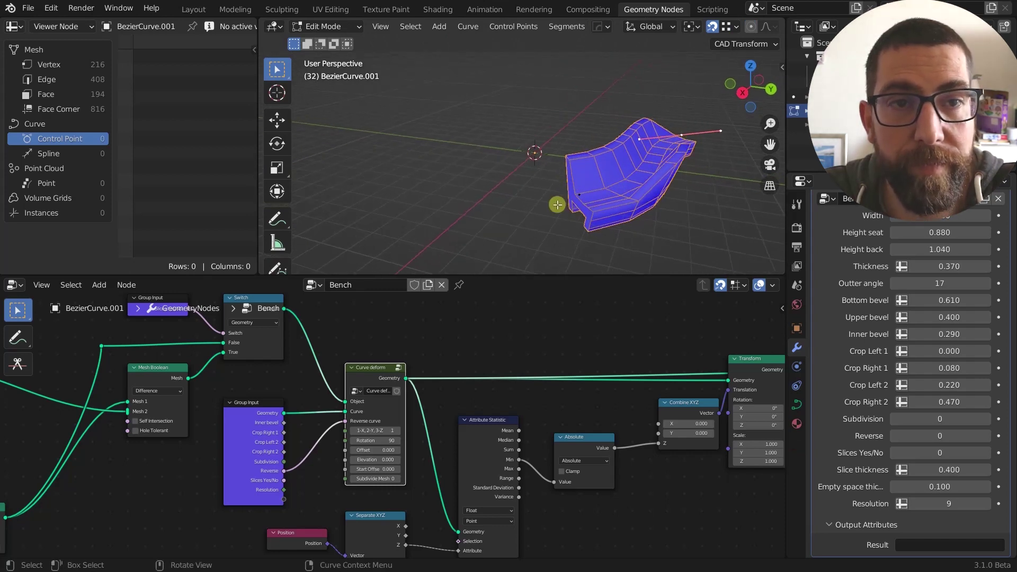
pyautogui.press('Tab')
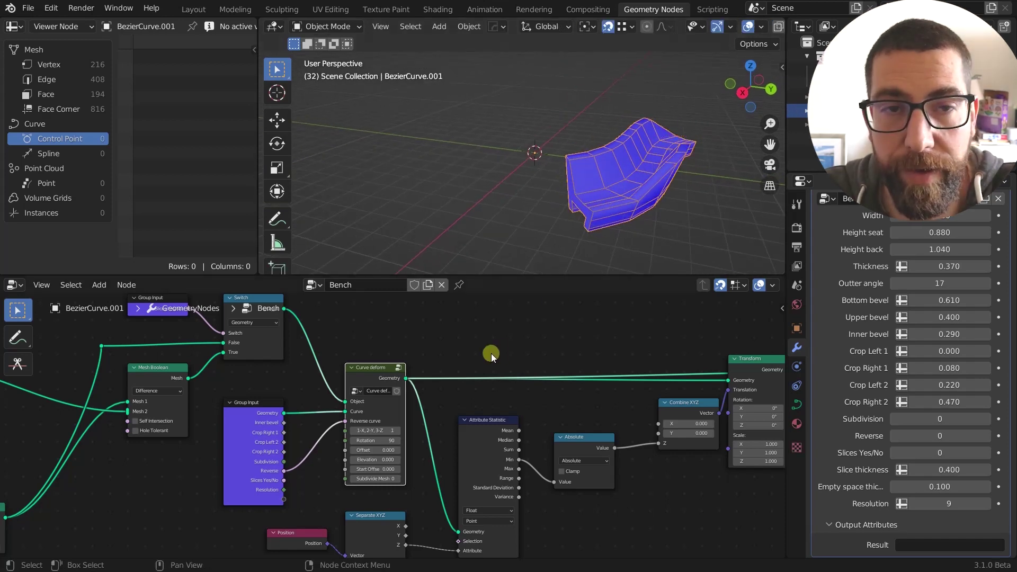
# Step: Preview the Transform node's output and examine the bench's height above the ground from a low end view
pyautogui.moveTo(491, 354); pyautogui.dragTo(448, 335, button='middle')
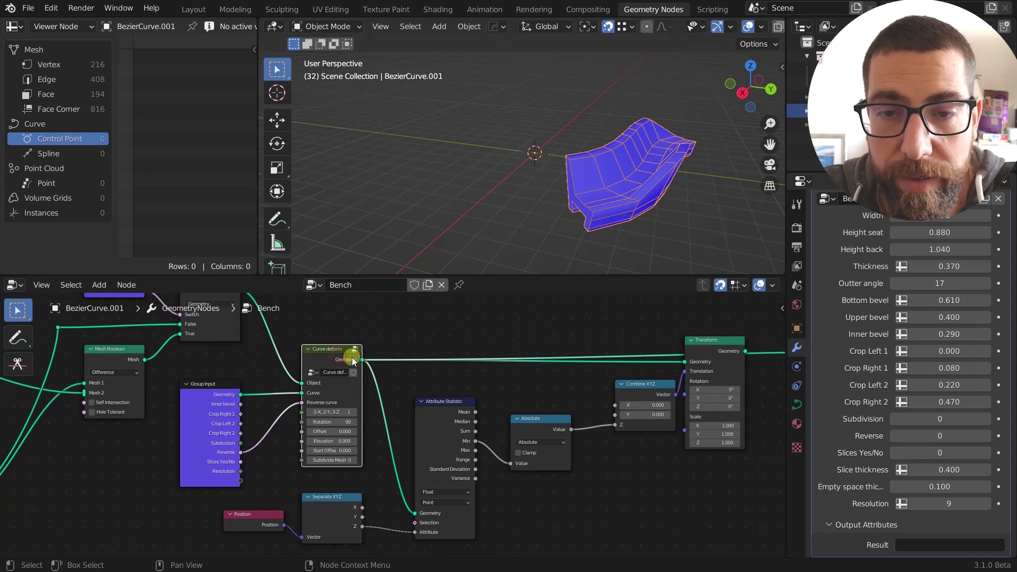
pyautogui.scroll(-2, 520, 342)
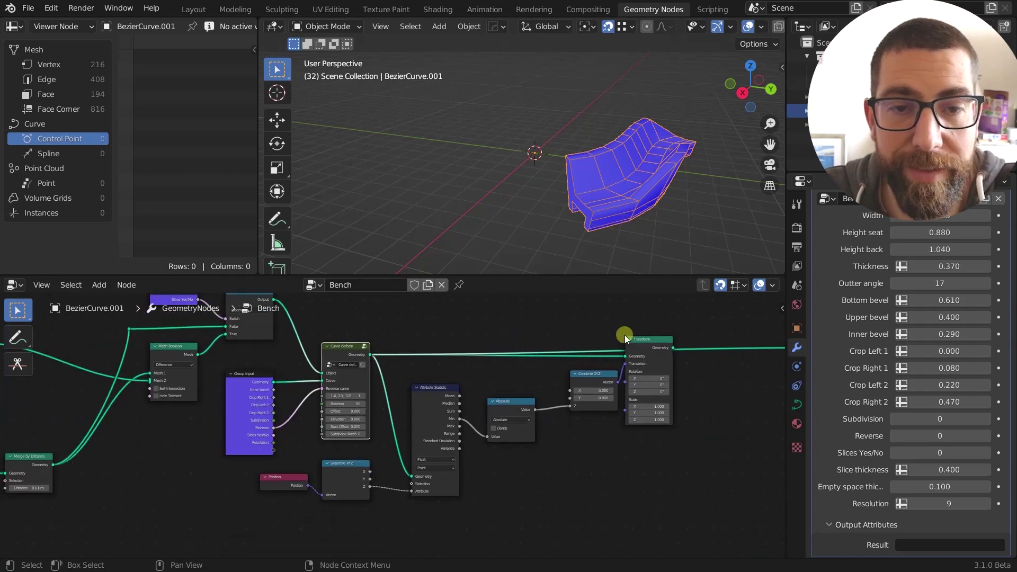
pyautogui.click(652, 341)
pyautogui.moveTo(603, 210); pyautogui.dragTo(662, 180, button='middle')
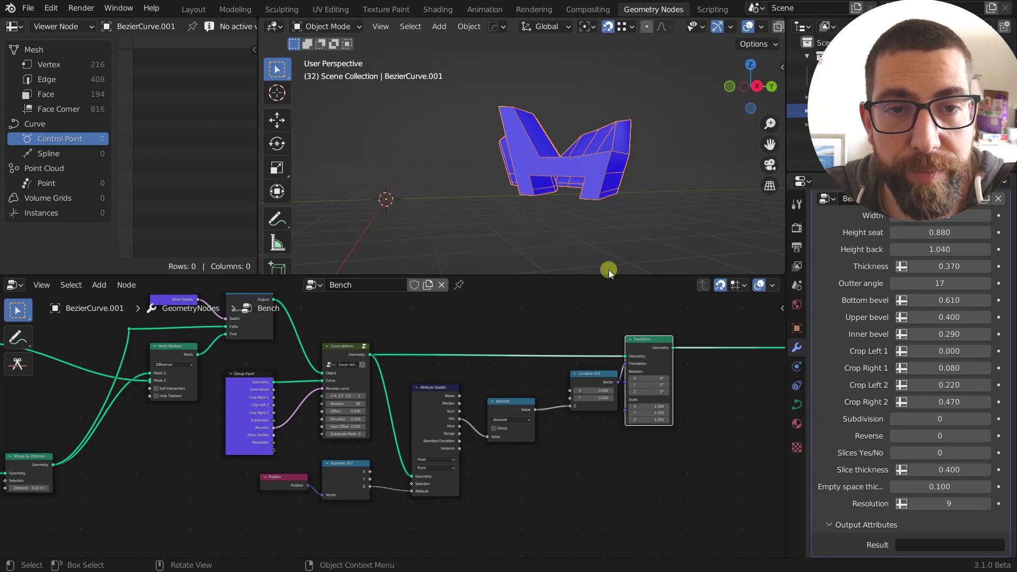
# Step: Trace the Z position from Separate XYZ through Attribute Statistic's Min output and Absolute to the Combine XYZ node
pyautogui.scroll(2, 652, 355)
pyautogui.moveTo(649, 355); pyautogui.dragTo(625, 346, button='middle')
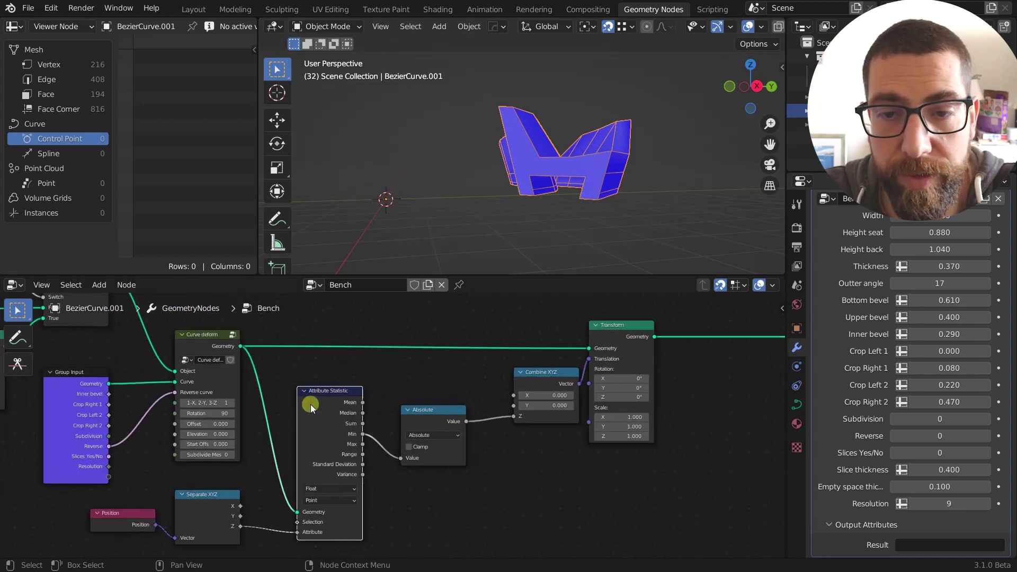
pyautogui.click(228, 532)
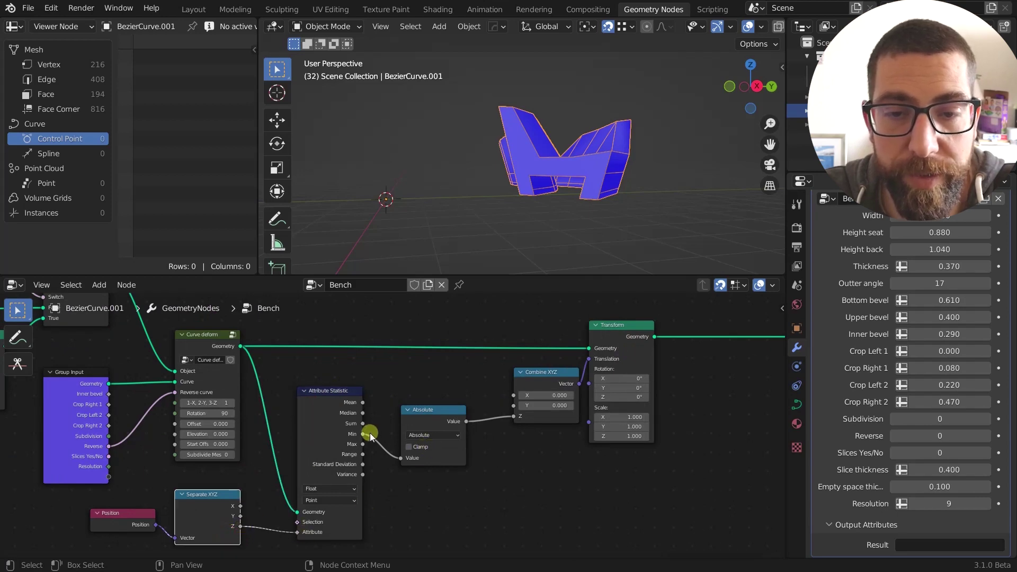
pyautogui.click(543, 371)
# Step: Follow the Transform node's geometry to the Group Output and preview the Transform result again
pyautogui.scroll(-2, 631, 329)
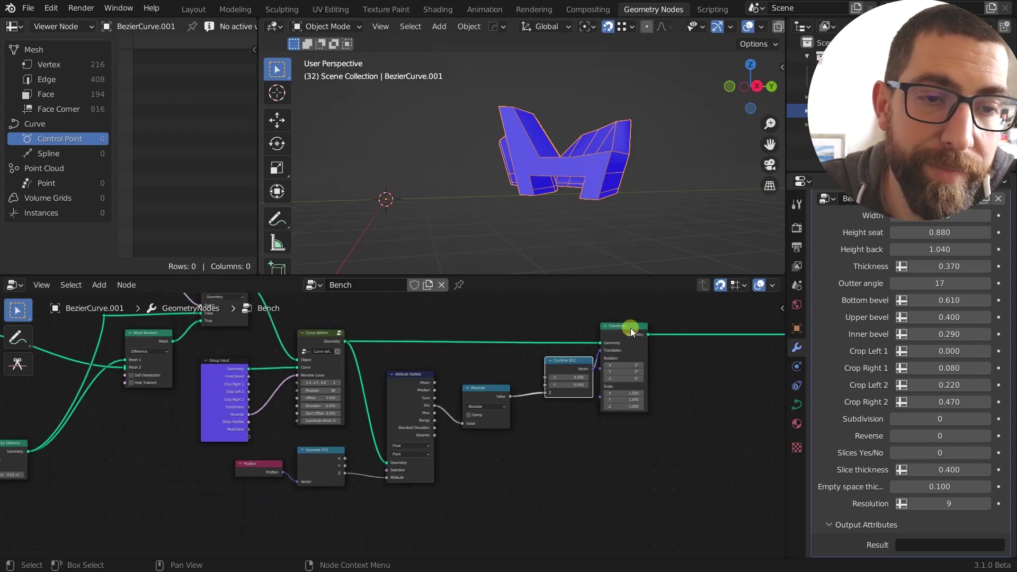
pyautogui.moveTo(631, 329); pyautogui.dragTo(382, 360, button='middle')
pyautogui.scroll(1, 498, 360)
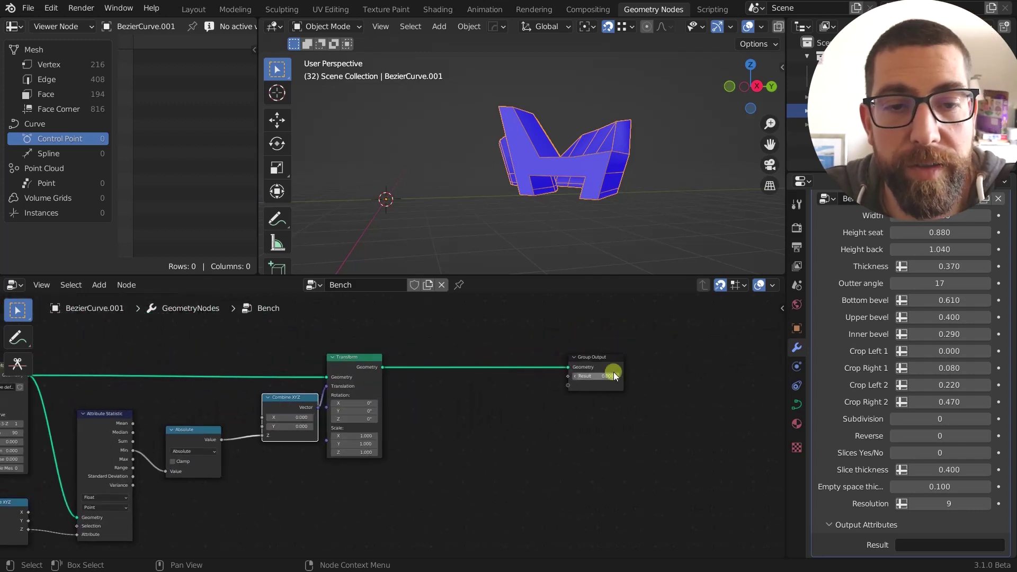
pyautogui.keyDown('ctrl'); pyautogui.keyDown('shift'); pyautogui.click(360, 367); pyautogui.keyUp('shift'); pyautogui.keyUp('ctrl')
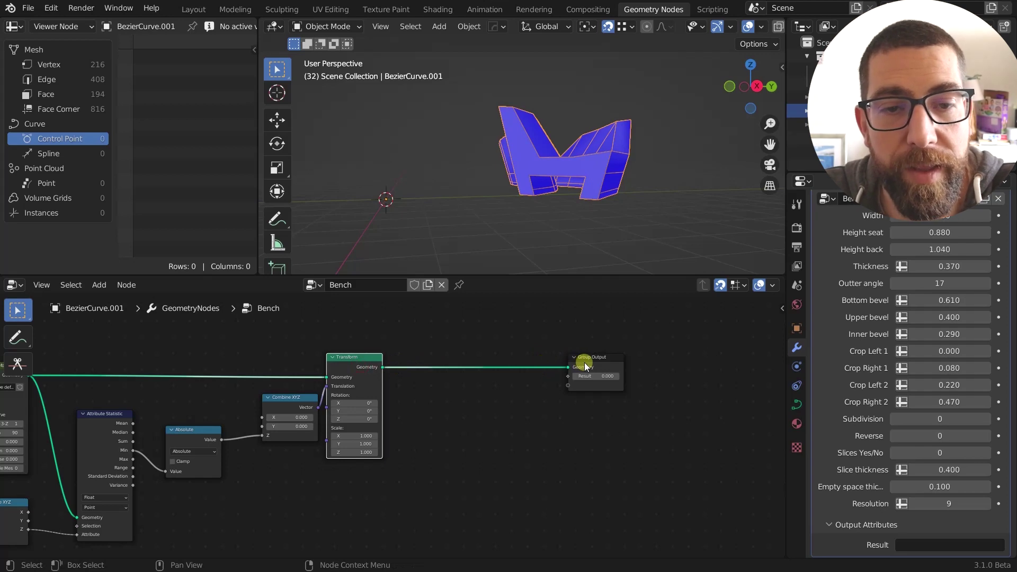
# Step: Frame the finished bench in the viewport and inspect its curved shape from several angles
pyautogui.scroll(-2, 584, 363)
pyautogui.moveTo(531, 392); pyautogui.dragTo(543, 405, button='middle')
pyautogui.moveTo(530, 239); pyautogui.dragTo(642, 136, button='middle')
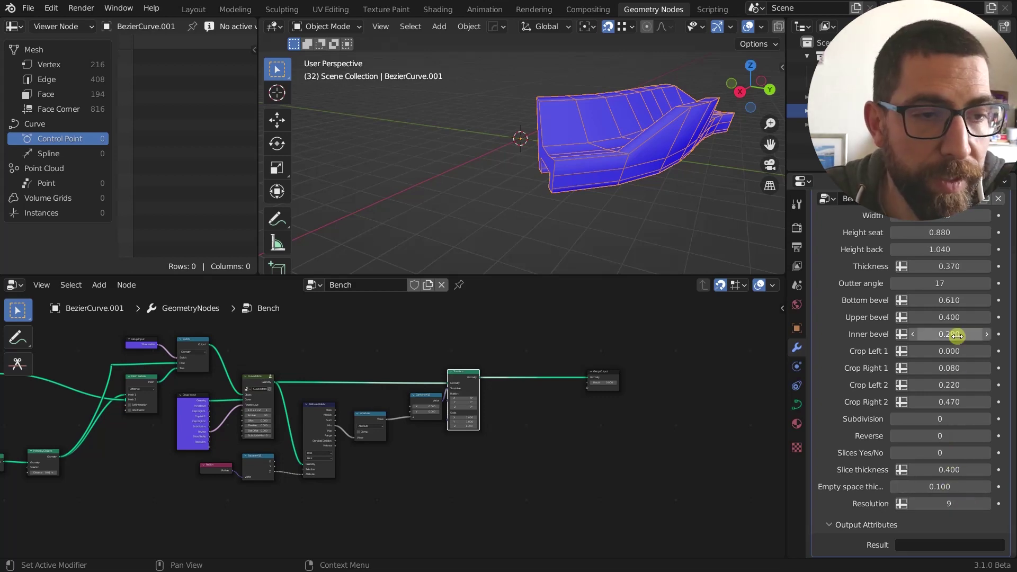
pyautogui.moveTo(596, 170); pyautogui.dragTo(618, 185, button='middle')
pyautogui.press('KP_Decimal')
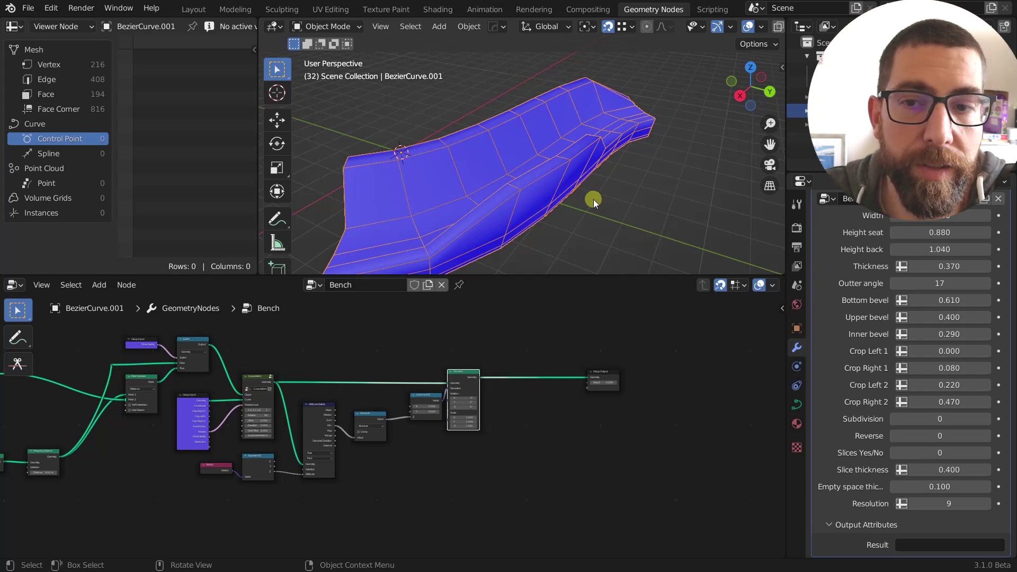
pyautogui.scroll(-3, 593, 199)
pyautogui.moveTo(614, 192); pyautogui.dragTo(612, 171, button='middle')
pyautogui.scroll(2, 612, 170)
# Step: Survey the whole Bench node tree from the Group Output back to its first nodes
pyautogui.scroll(-4, 598, 354)
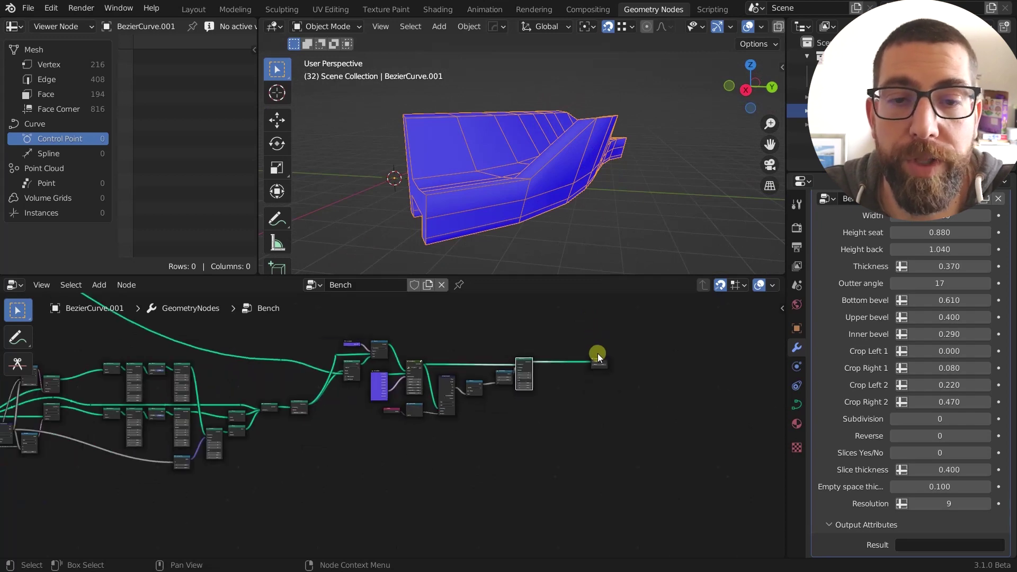
pyautogui.scroll(-4, 597, 354)
pyautogui.moveTo(436, 415); pyautogui.dragTo(581, 438, button='middle')
pyautogui.scroll(-5, 581, 437)
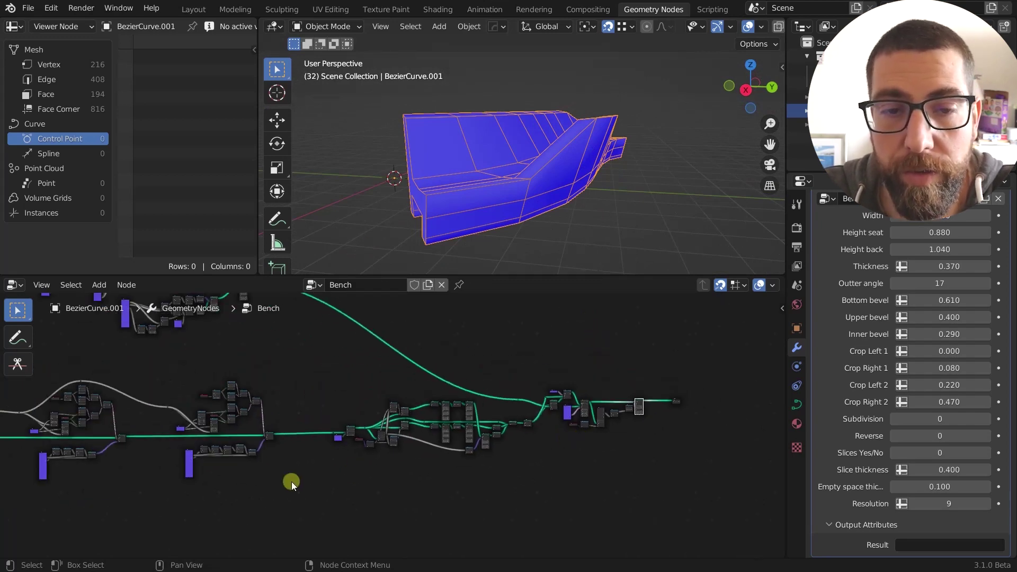
pyautogui.moveTo(291, 482); pyautogui.dragTo(517, 466, button='middle')
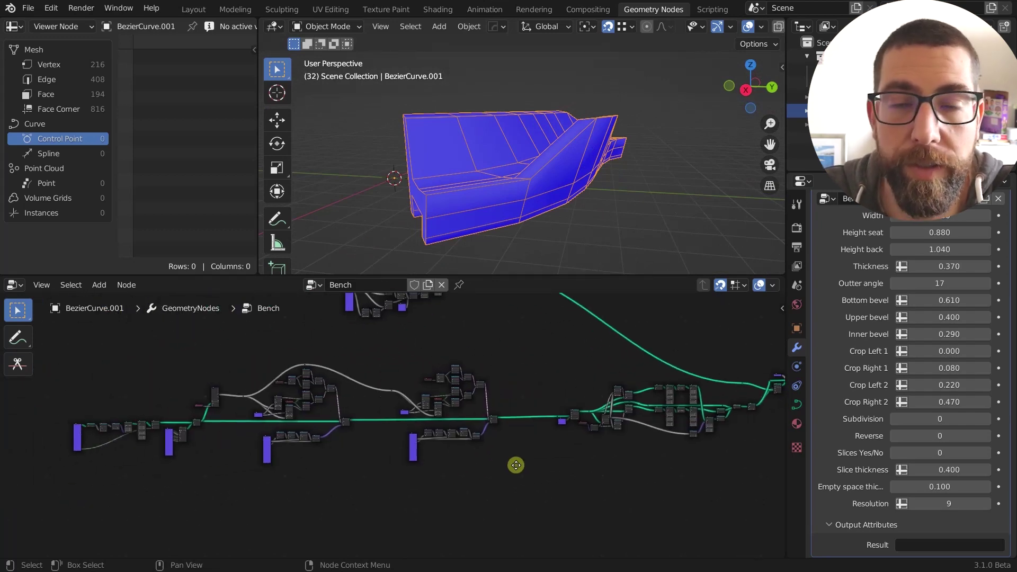
pyautogui.moveTo(606, 459); pyautogui.dragTo(555, 472, button='middle')
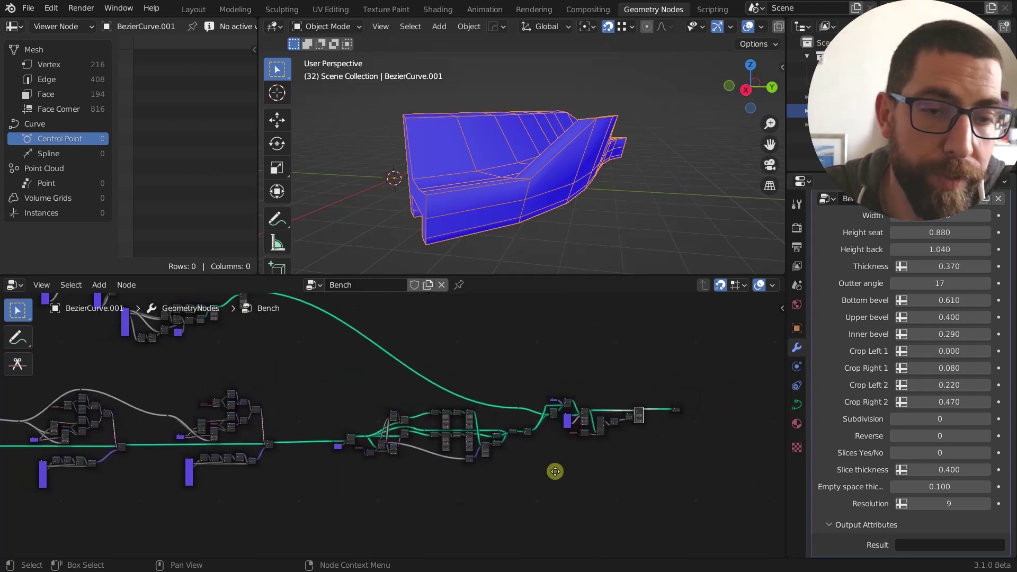